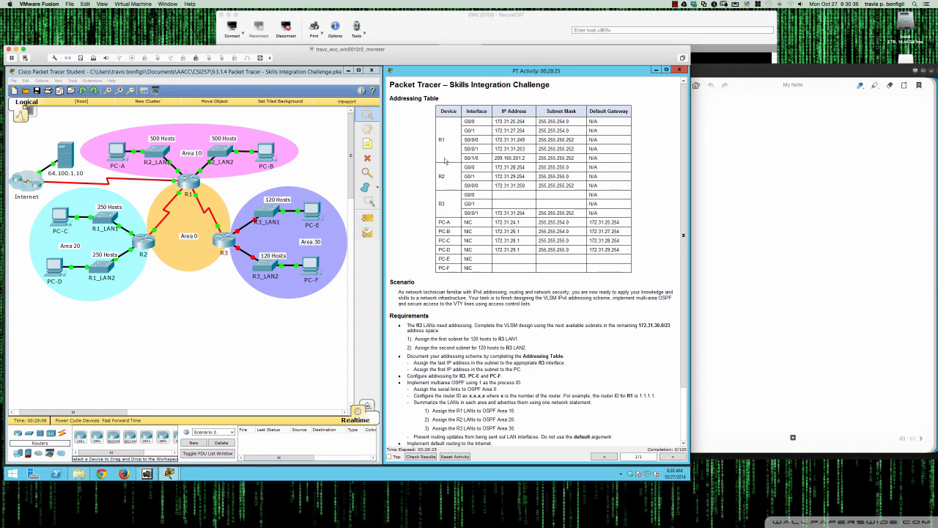
# Review the activity's addressing table and requirements for the R3 LAN subnets
pyautogui.scroll(-3, 418, 165)
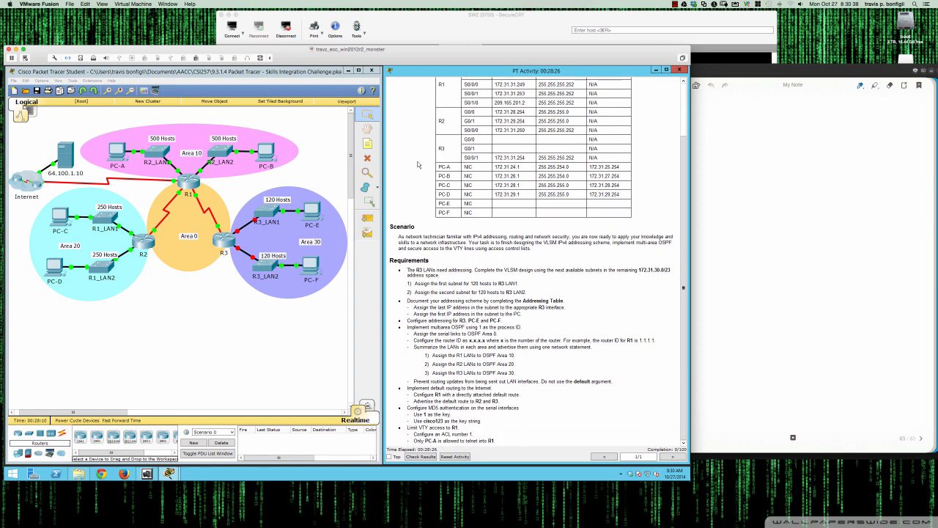
pyautogui.scroll(3, 419, 165)
pyautogui.scroll(-3, 419, 165)
pyautogui.click(706, 111)
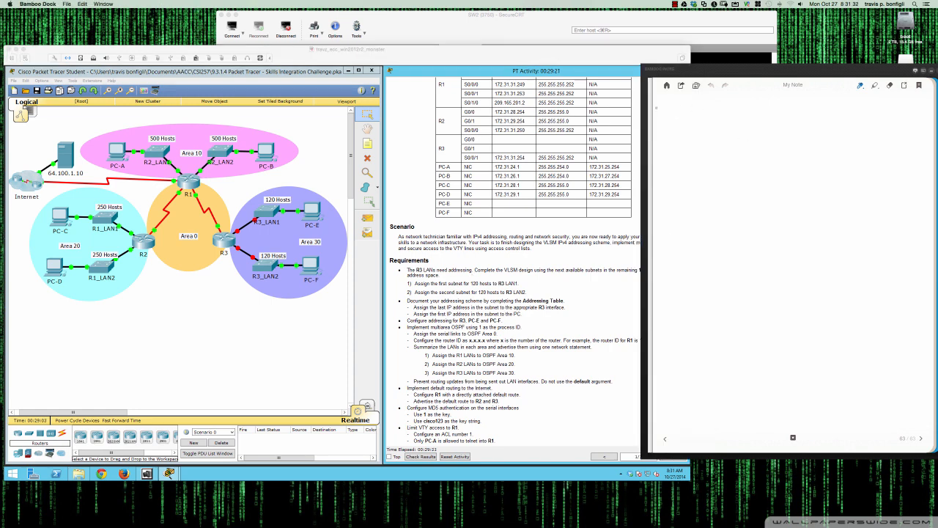
# Handwrite the heading 'R3 LAN' and the address space 172.31.30.0/23 in the notes, undoing stray strokes
pyautogui.moveTo(662, 106)
pyautogui.mouseDown()
pyautogui.moveTo(662, 118)
pyautogui.moveTo(719, 101)
pyautogui.mouseUp()
pyautogui.moveTo(660, 119); pyautogui.dragTo(731, 119)
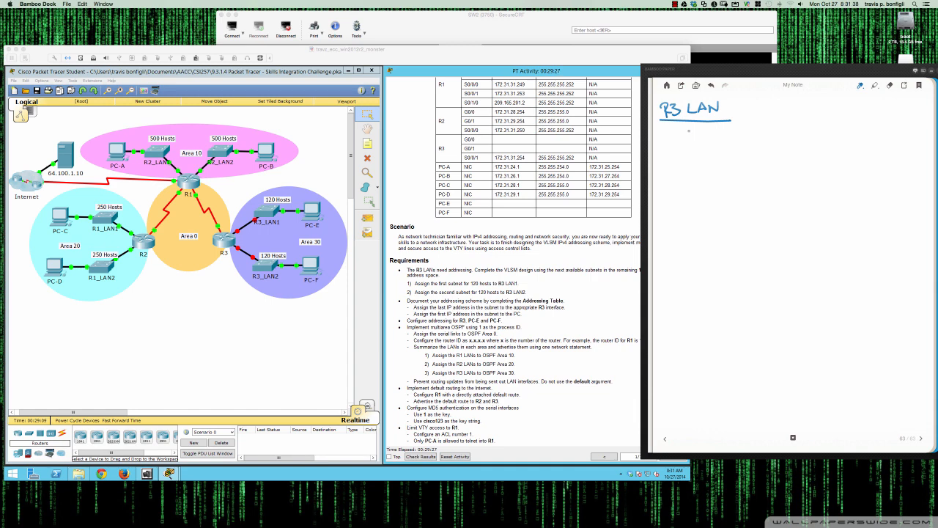
pyautogui.moveTo(664, 129); pyautogui.dragTo(664, 142)
pyautogui.moveTo(669, 131)
pyautogui.mouseDown()
pyautogui.moveTo(673, 142)
pyautogui.moveTo(690, 143)
pyautogui.mouseUp()
pyautogui.click(692, 142)
pyautogui.moveTo(699, 131)
pyautogui.mouseDown()
pyautogui.moveTo(699, 144)
pyautogui.moveTo(729, 131)
pyautogui.moveTo(681, 167)
pyautogui.moveTo(731, 168)
pyautogui.moveTo(703, 141)
pyautogui.moveTo(737, 179)
pyautogui.moveTo(770, 173)
pyautogui.moveTo(754, 178)
pyautogui.mouseUp()
pyautogui.click(718, 141)
pyautogui.press('super+f')
pyautogui.press('Escape')
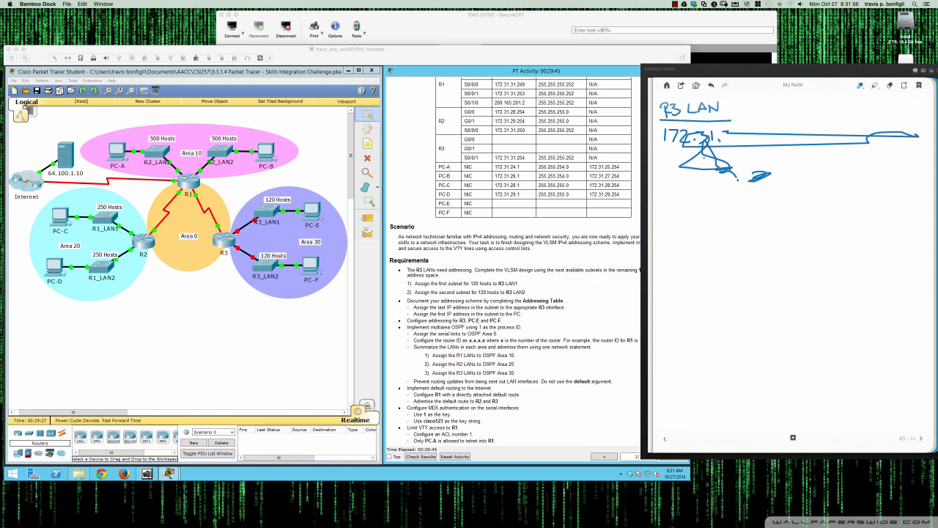
pyautogui.press('super+z')
pyautogui.press('super+z')
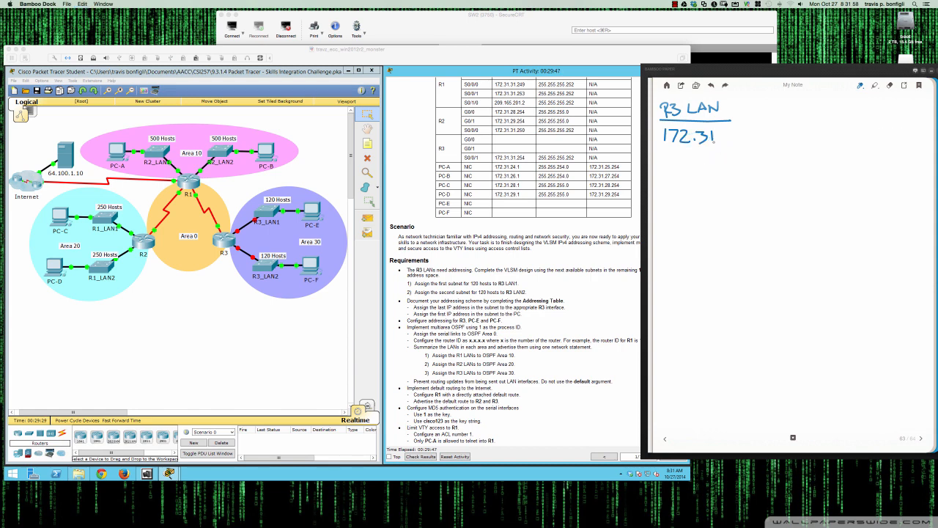
pyautogui.moveTo(716, 136)
pyautogui.mouseDown()
pyautogui.moveTo(771, 132)
pyautogui.moveTo(783, 149)
pyautogui.moveTo(807, 143)
pyautogui.mouseUp()
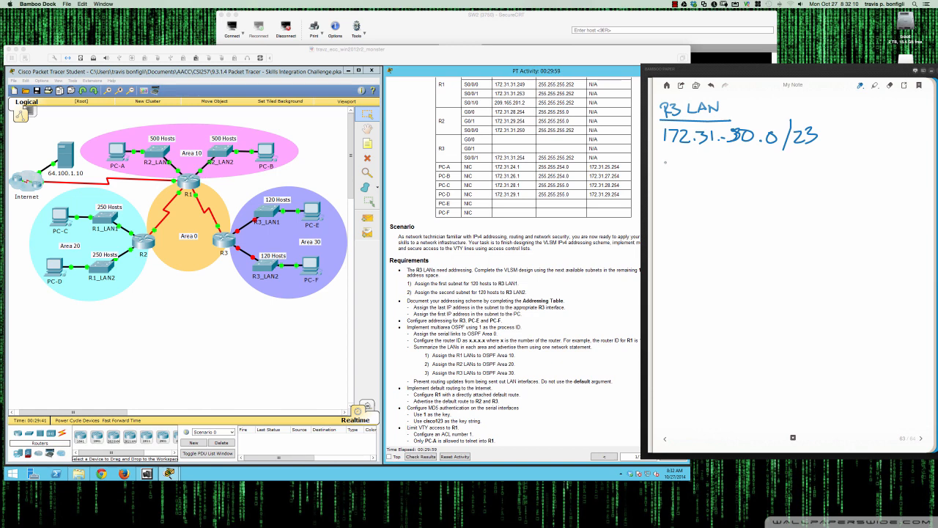
# Write the two subnets 172.31.30.0/24 and 172.31.31.0/24 below the address space
pyautogui.moveTo(666, 161)
pyautogui.mouseDown()
pyautogui.moveTo(666, 177)
pyautogui.moveTo(705, 176)
pyautogui.mouseUp()
pyautogui.click(698, 174)
pyautogui.moveTo(718, 162)
pyautogui.mouseDown()
pyautogui.moveTo(716, 176)
pyautogui.moveTo(761, 163)
pyautogui.mouseUp()
pyautogui.click(723, 174)
pyautogui.moveTo(774, 157)
pyautogui.mouseDown()
pyautogui.moveTo(768, 176)
pyautogui.moveTo(795, 169)
pyautogui.mouseUp()
pyautogui.moveTo(792, 162); pyautogui.dragTo(793, 177)
pyautogui.moveTo(669, 188); pyautogui.dragTo(678, 198)
pyautogui.moveTo(684, 187)
pyautogui.mouseDown()
pyautogui.moveTo(695, 199)
pyautogui.moveTo(740, 192)
pyautogui.moveTo(733, 198)
pyautogui.mouseUp()
pyautogui.click(698, 197)
pyautogui.click(724, 198)
pyautogui.moveTo(745, 185)
pyautogui.mouseDown()
pyautogui.moveTo(746, 198)
pyautogui.moveTo(761, 186)
pyautogui.moveTo(768, 202)
pyautogui.mouseUp()
pyautogui.moveTo(778, 188)
pyautogui.mouseDown()
pyautogui.moveTo(786, 198)
pyautogui.moveTo(798, 192)
pyautogui.moveTo(794, 202)
pyautogui.mouseUp()
pyautogui.click(801, 167)
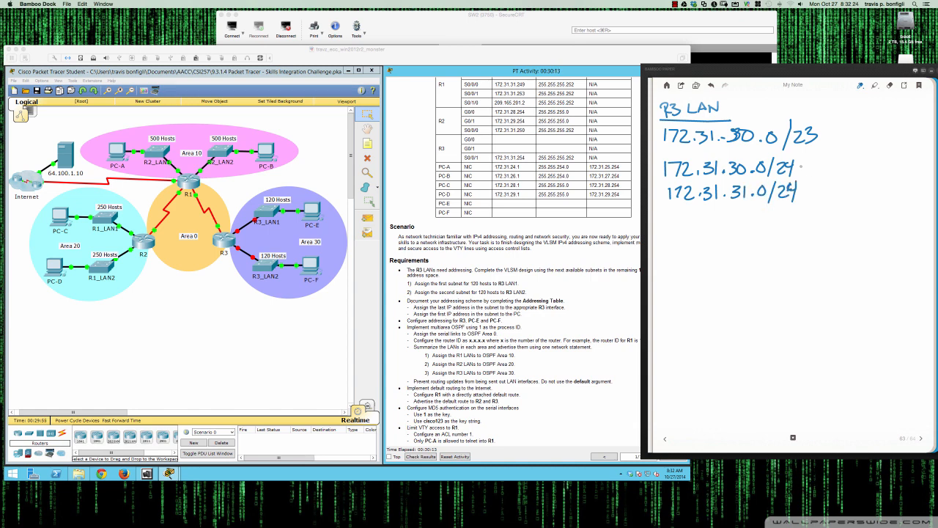
# Bracket the two /24 subnets and note 254 hosts beside them
pyautogui.moveTo(793, 156)
pyautogui.mouseDown()
pyautogui.moveTo(808, 183)
pyautogui.moveTo(794, 202)
pyautogui.mouseUp()
pyautogui.moveTo(818, 175); pyautogui.dragTo(838, 173)
pyautogui.moveTo(831, 171); pyautogui.dragTo(877, 185)
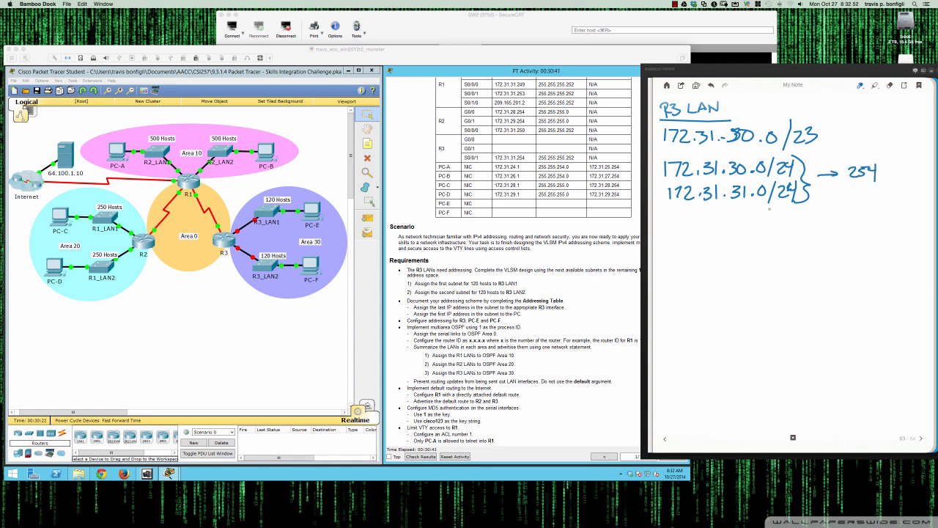
# Write the host requirement as 125 = 126 below the subnets
pyautogui.moveTo(669, 221)
pyautogui.mouseDown()
pyautogui.moveTo(670, 232)
pyautogui.moveTo(687, 232)
pyautogui.mouseUp()
pyautogui.moveTo(689, 221)
pyautogui.mouseDown()
pyautogui.moveTo(687, 232)
pyautogui.moveTo(699, 219)
pyautogui.moveTo(717, 223)
pyautogui.mouseUp()
pyautogui.moveTo(706, 228); pyautogui.dragTo(747, 223)
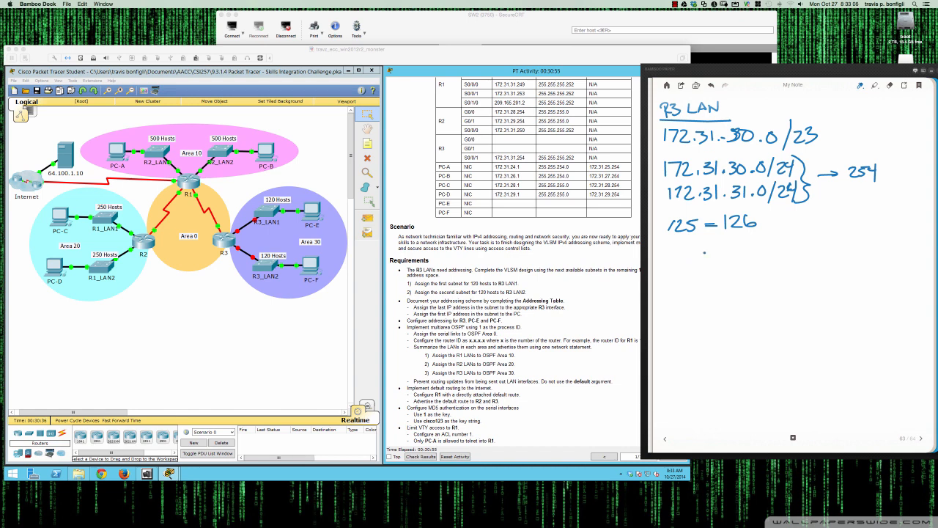
pyautogui.moveTo(705, 252); pyautogui.dragTo(815, 243)
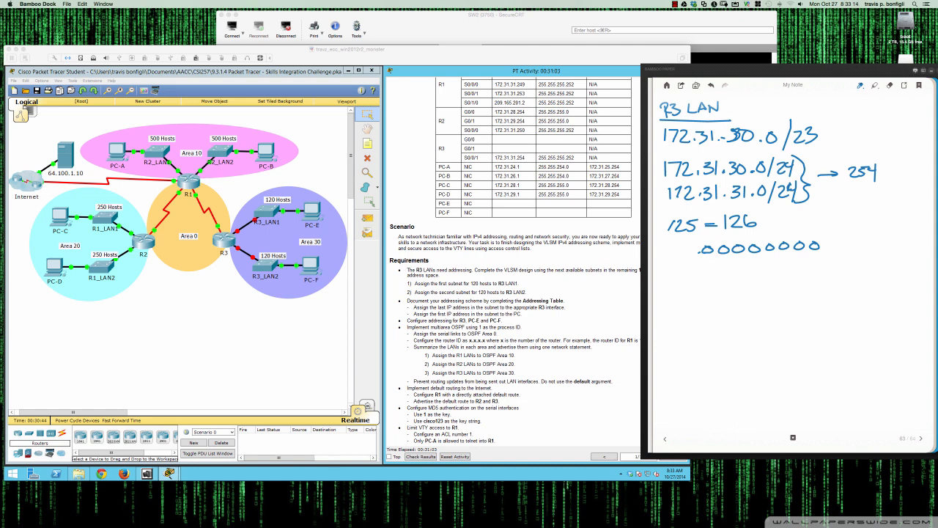
# Write the host bits and the formulas 2^n - 2 = #Host and 2^7 - 2 = 126, circling 126
pyautogui.moveTo(705, 243)
pyautogui.mouseDown()
pyautogui.moveTo(706, 258)
pyautogui.moveTo(708, 248)
pyautogui.mouseUp()
pyautogui.moveTo(717, 250)
pyautogui.mouseDown()
pyautogui.moveTo(824, 261)
pyautogui.moveTo(825, 250)
pyautogui.mouseUp()
pyautogui.moveTo(831, 242)
pyautogui.mouseDown()
pyautogui.moveTo(829, 256)
pyautogui.moveTo(846, 255)
pyautogui.moveTo(851, 236)
pyautogui.moveTo(859, 246)
pyautogui.mouseUp()
pyautogui.moveTo(863, 237)
pyautogui.mouseDown()
pyautogui.moveTo(872, 253)
pyautogui.moveTo(884, 243)
pyautogui.mouseUp()
pyautogui.moveTo(877, 248); pyautogui.dragTo(891, 242)
pyautogui.moveTo(885, 236); pyautogui.dragTo(894, 236)
pyautogui.moveTo(884, 240)
pyautogui.mouseDown()
pyautogui.moveTo(894, 239)
pyautogui.moveTo(895, 255)
pyautogui.mouseUp()
pyautogui.moveTo(903, 231)
pyautogui.mouseDown()
pyautogui.moveTo(902, 252)
pyautogui.moveTo(902, 242)
pyautogui.mouseUp()
pyautogui.moveTo(909, 245); pyautogui.dragTo(912, 254)
pyautogui.moveTo(917, 232)
pyautogui.mouseDown()
pyautogui.moveTo(918, 253)
pyautogui.moveTo(923, 242)
pyautogui.mouseUp()
pyautogui.moveTo(827, 267)
pyautogui.mouseDown()
pyautogui.moveTo(842, 282)
pyautogui.moveTo(856, 275)
pyautogui.mouseUp()
pyautogui.moveTo(860, 264)
pyautogui.mouseDown()
pyautogui.moveTo(870, 265)
pyautogui.moveTo(870, 279)
pyautogui.mouseUp()
pyautogui.moveTo(874, 270); pyautogui.dragTo(884, 269)
pyautogui.moveTo(874, 274); pyautogui.dragTo(887, 280)
pyautogui.moveTo(895, 265); pyautogui.dragTo(909, 275)
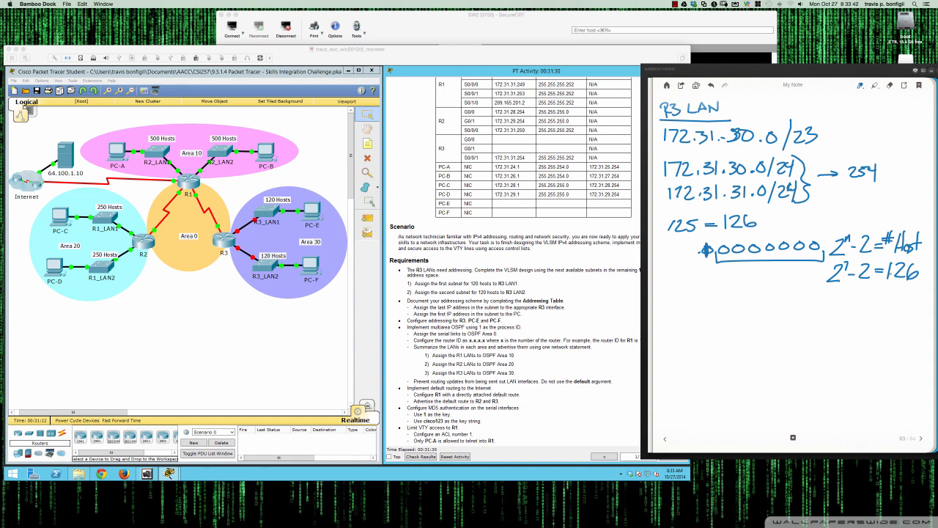
pyautogui.moveTo(903, 254); pyautogui.dragTo(900, 257)
pyautogui.moveTo(662, 148); pyautogui.dragTo(776, 145)
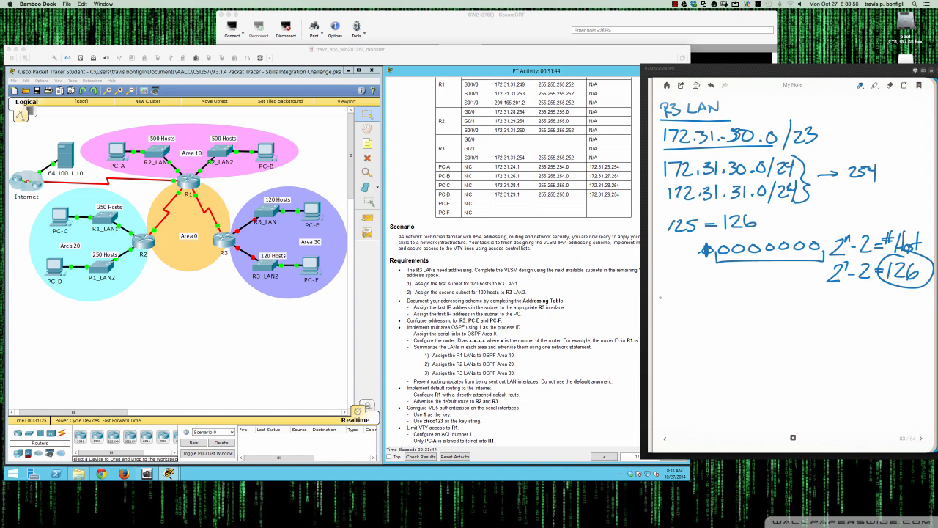
# Write the two /25 subnets 172.31.30.0/25 and 172.31.30.128/25
pyautogui.moveTo(659, 292)
pyautogui.mouseDown()
pyautogui.moveTo(660, 306)
pyautogui.moveTo(725, 294)
pyautogui.moveTo(748, 300)
pyautogui.moveTo(747, 292)
pyautogui.moveTo(746, 308)
pyautogui.moveTo(769, 304)
pyautogui.mouseUp()
pyautogui.click(685, 300)
pyautogui.click(708, 301)
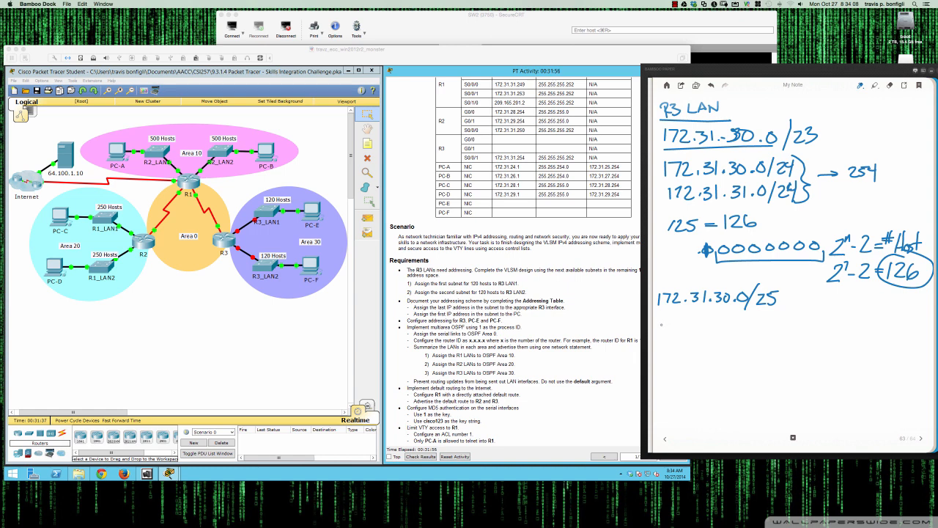
pyautogui.moveTo(664, 322)
pyautogui.mouseDown()
pyautogui.moveTo(669, 332)
pyautogui.moveTo(734, 321)
pyautogui.moveTo(767, 330)
pyautogui.moveTo(772, 320)
pyautogui.moveTo(776, 334)
pyautogui.moveTo(792, 330)
pyautogui.mouseUp()
pyautogui.click(708, 331)
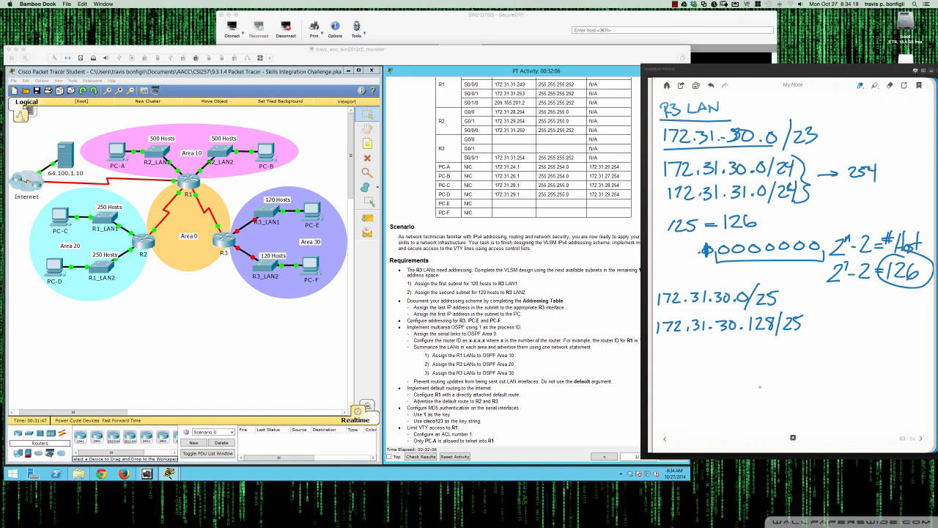
# Bracket the two /25 subnets and circle the /23 prefix
pyautogui.moveTo(774, 273)
pyautogui.mouseDown()
pyautogui.moveTo(808, 296)
pyautogui.moveTo(811, 337)
pyautogui.moveTo(786, 337)
pyautogui.mouseUp()
pyautogui.moveTo(828, 145)
pyautogui.mouseDown()
pyautogui.moveTo(797, 164)
pyautogui.moveTo(809, 166)
pyautogui.mouseUp()
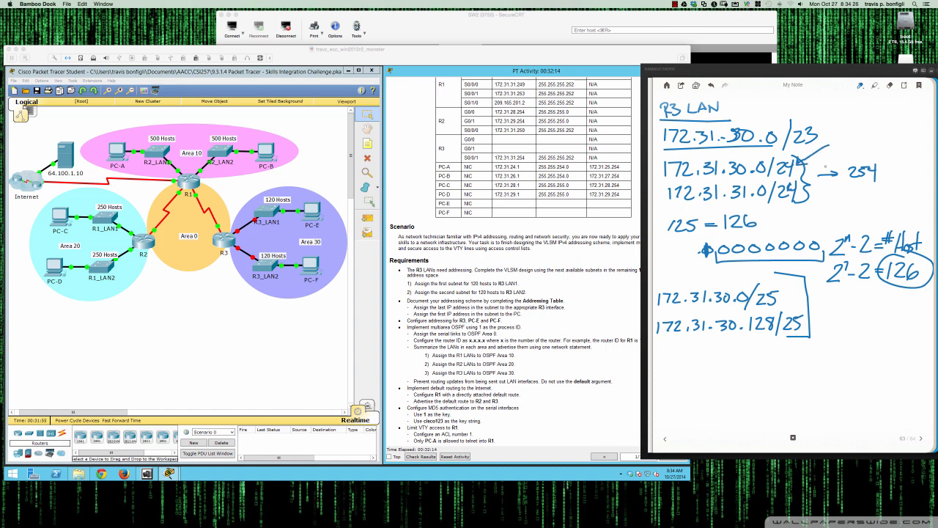
pyautogui.moveTo(818, 117)
pyautogui.mouseDown()
pyautogui.moveTo(788, 150)
pyautogui.moveTo(815, 119)
pyautogui.mouseUp()
pyautogui.moveTo(660, 342)
pyautogui.mouseDown()
pyautogui.moveTo(779, 339)
pyautogui.moveTo(672, 339)
pyautogui.mouseUp()
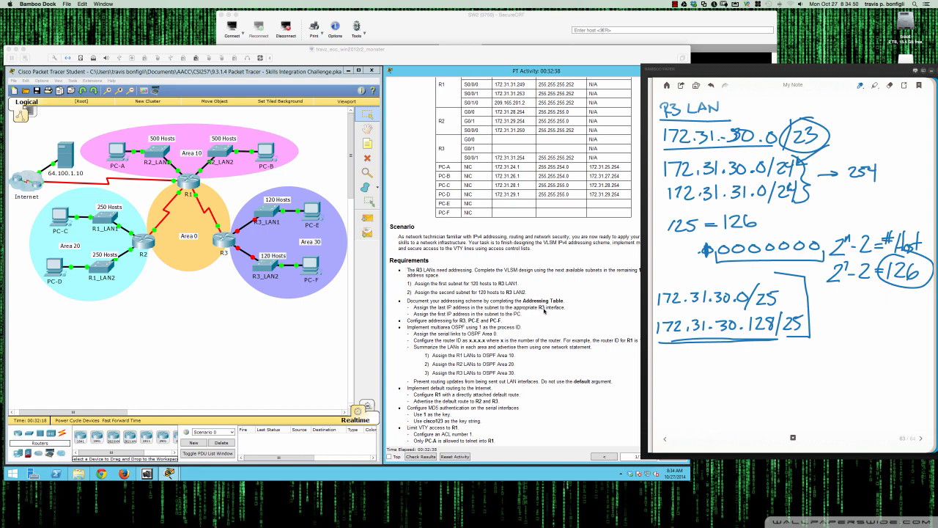
# Open router R3's window, enlarge it, and bring up the router prompt in its CLI
pyautogui.click(221, 240)
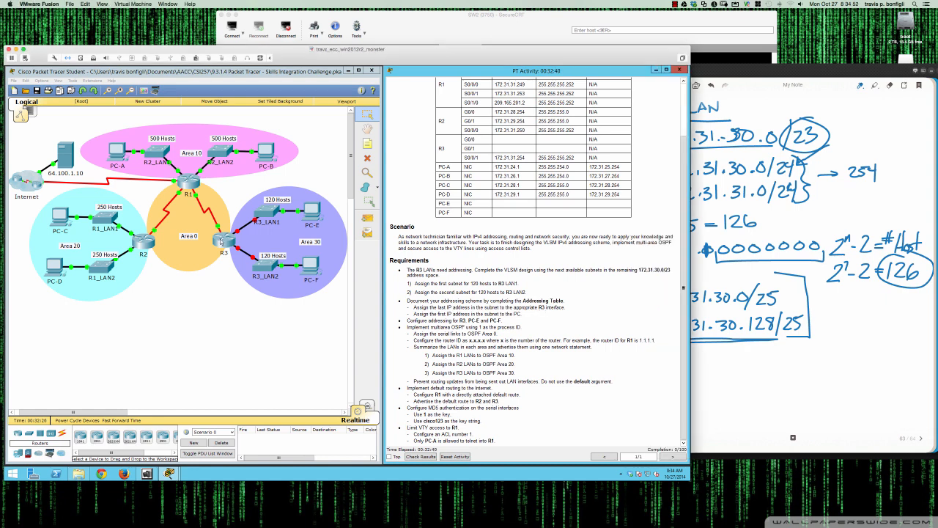
pyautogui.click(222, 241)
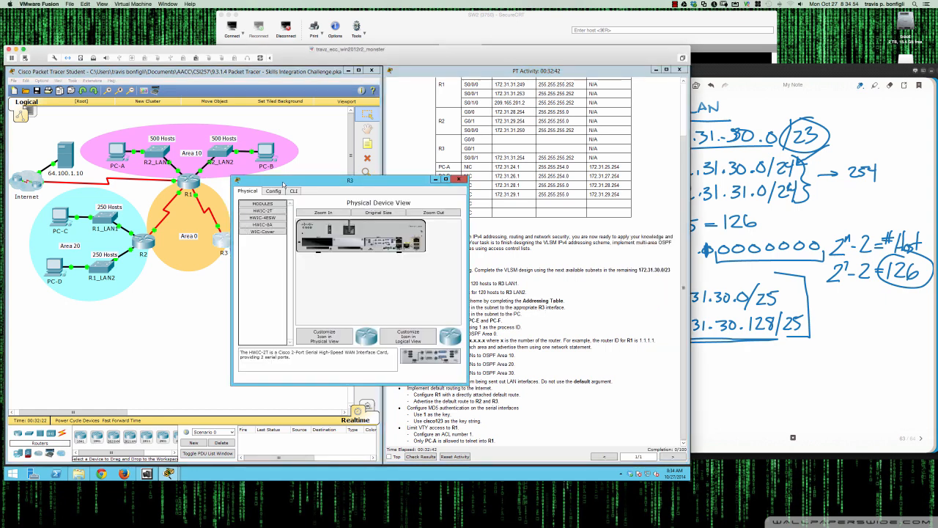
pyautogui.moveTo(283, 183); pyautogui.dragTo(63, 289)
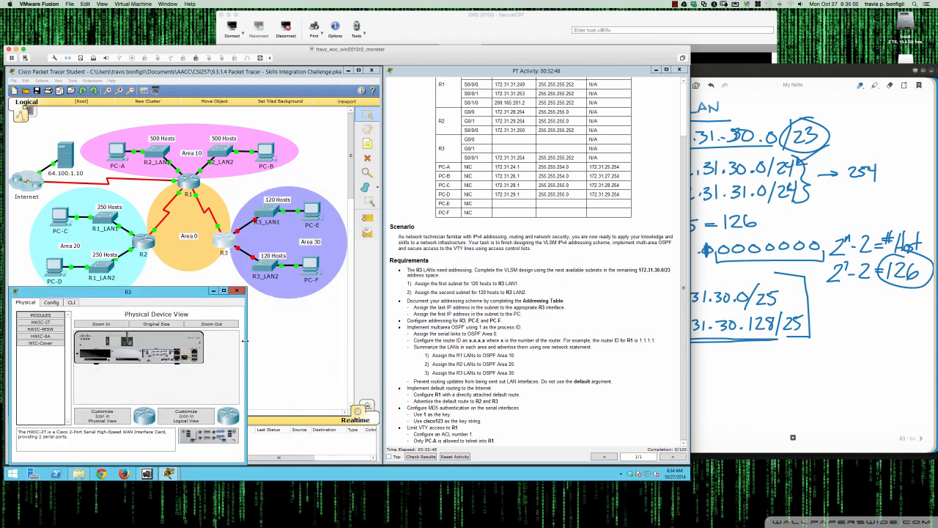
pyautogui.moveTo(246, 345); pyautogui.dragTo(382, 344)
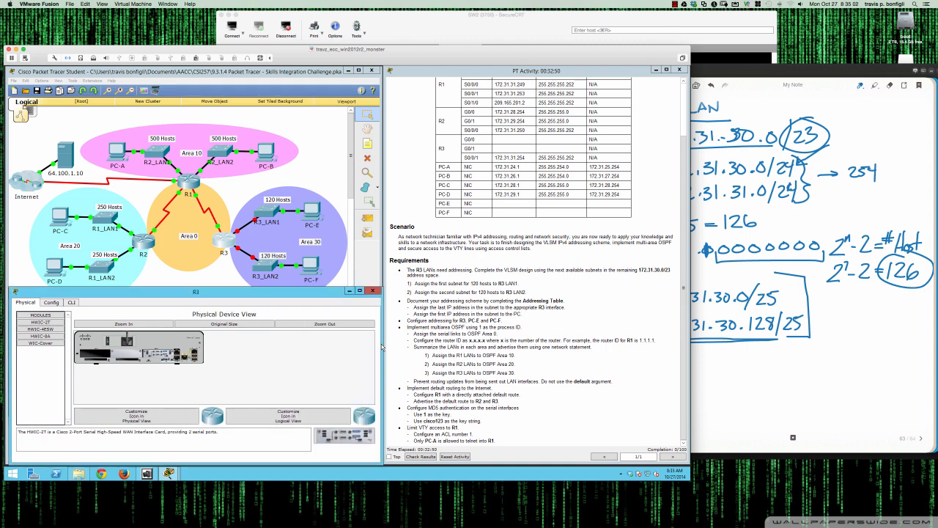
pyautogui.click(72, 303)
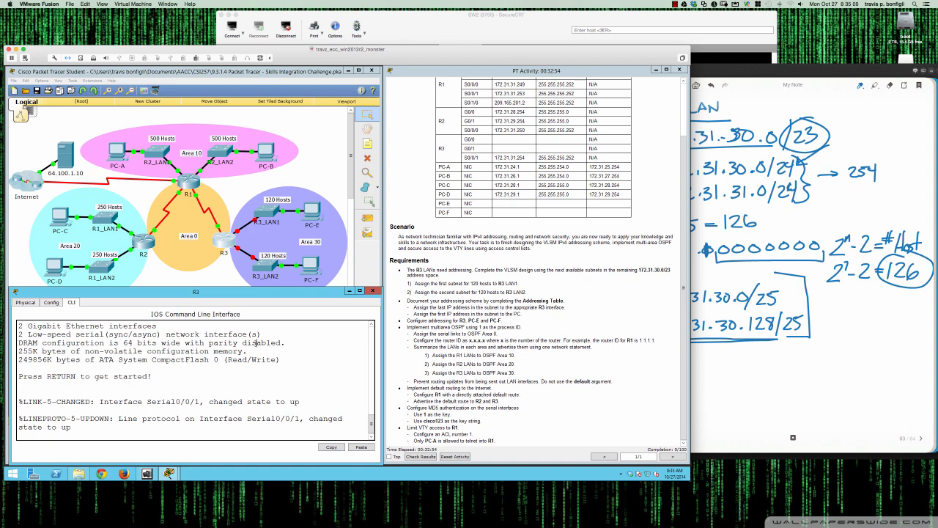
pyautogui.press('Return')
pyautogui.press('Return')
pyautogui.press('Return')
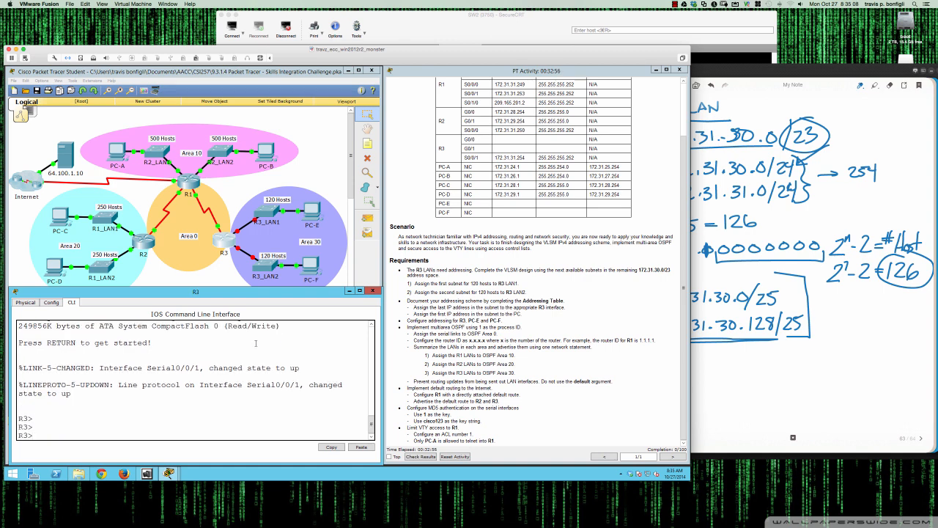
pyautogui.click(226, 283)
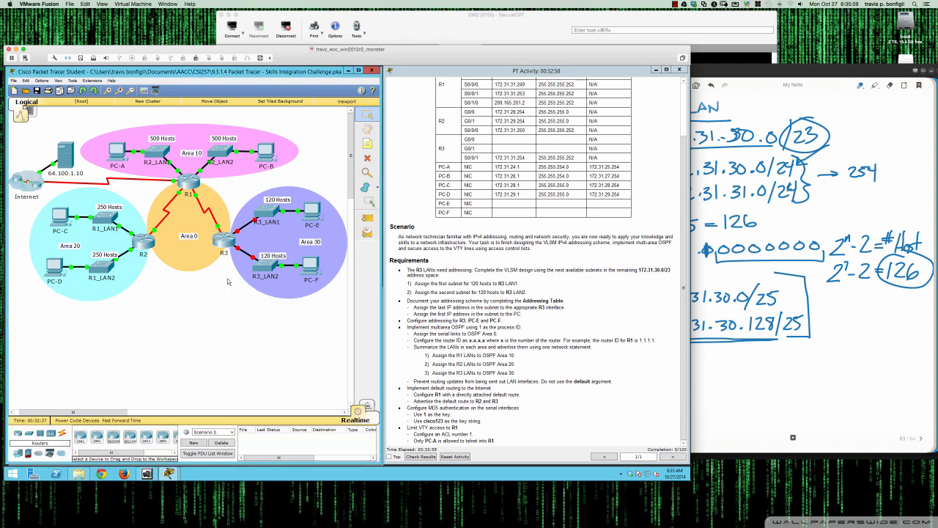
pyautogui.click(237, 232)
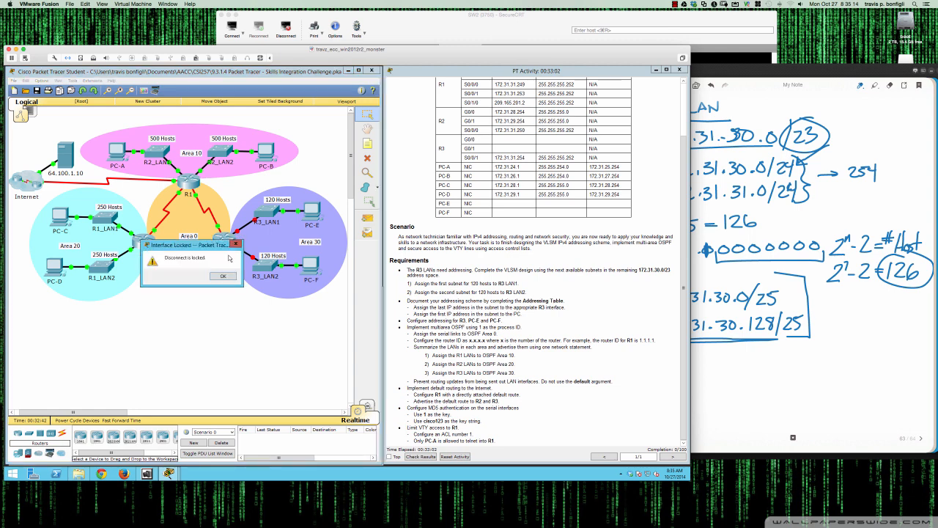
pyautogui.click(223, 277)
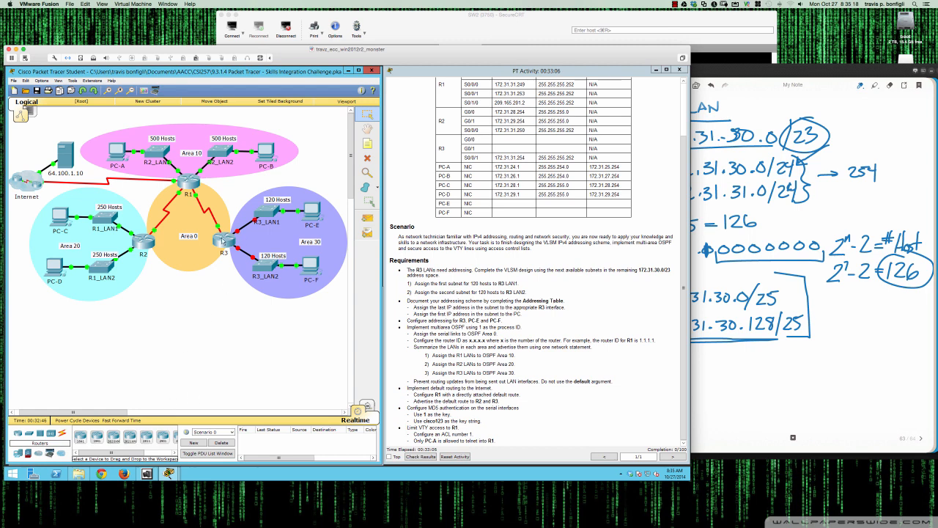
pyautogui.click(223, 242)
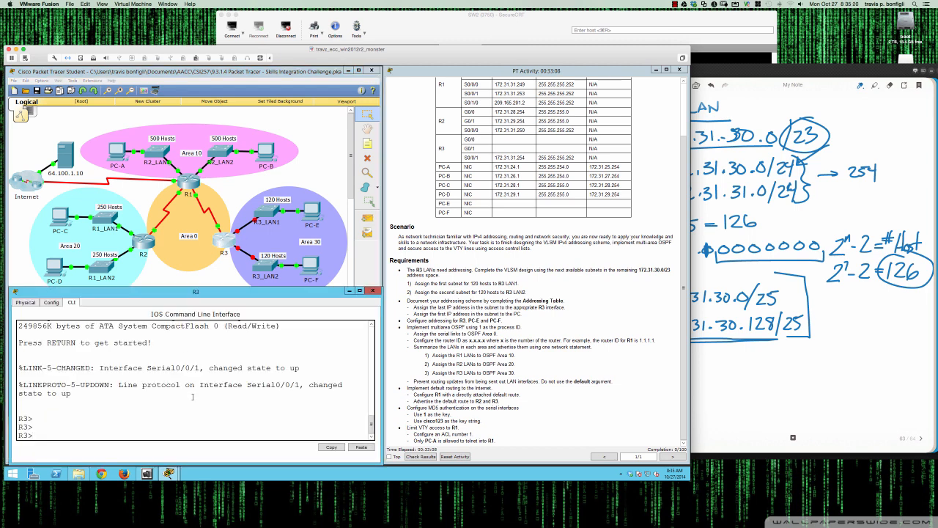
# Enter privileged mode on R3 and display a brief summary of its interfaces
pyautogui.write('en')
pyautogui.press('Return')
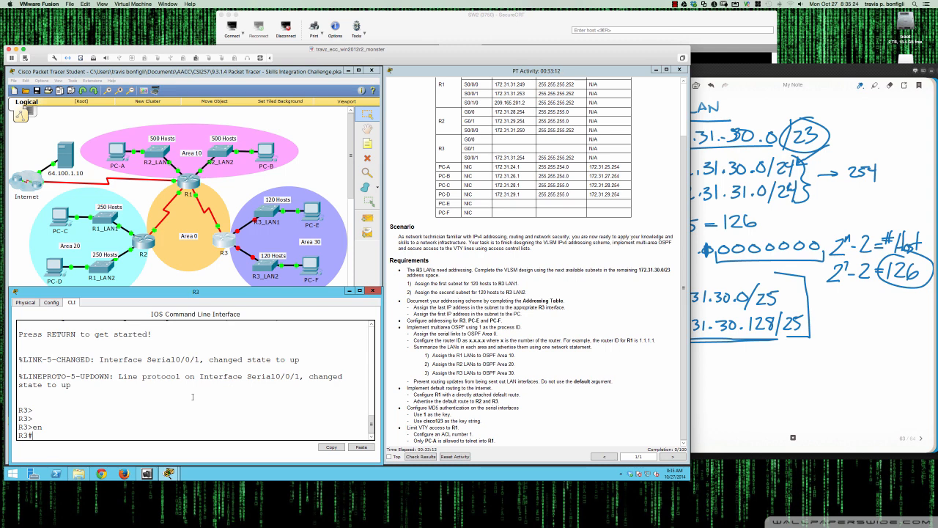
pyautogui.write('sh ip int br')
pyautogui.press('Return')
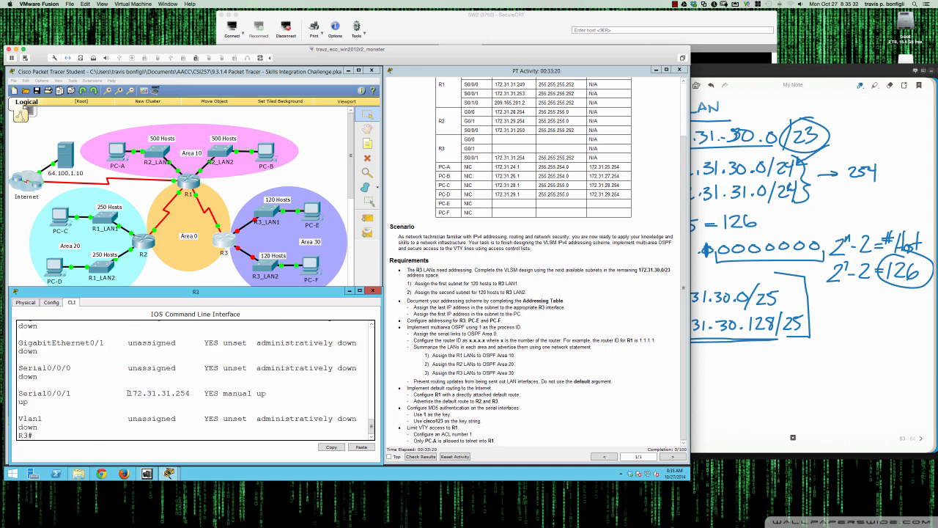
pyautogui.moveTo(127, 393); pyautogui.dragTo(195, 394)
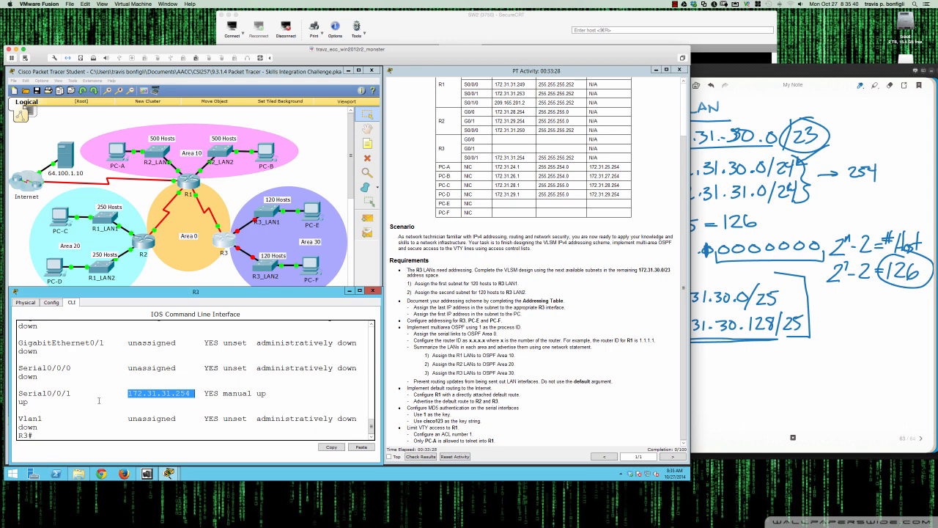
pyautogui.scroll(2, 99, 400)
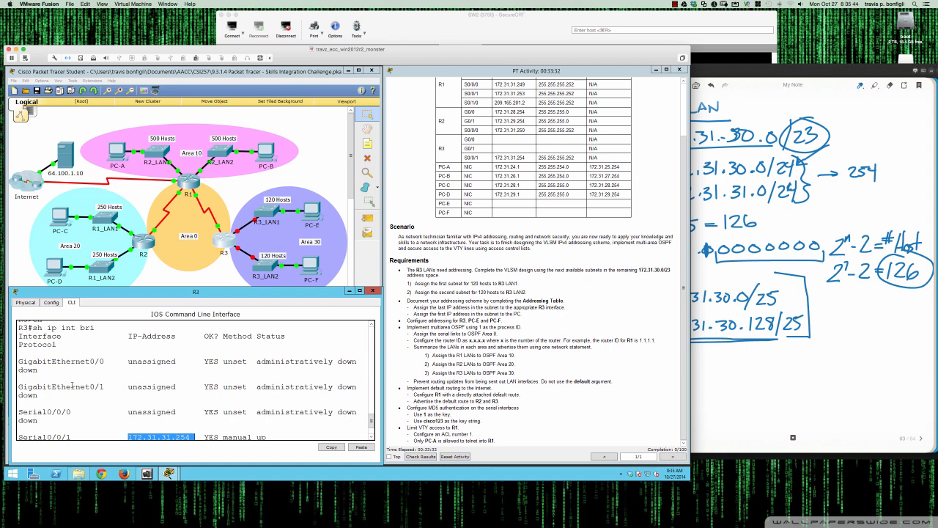
pyautogui.scroll(-2, 72, 384)
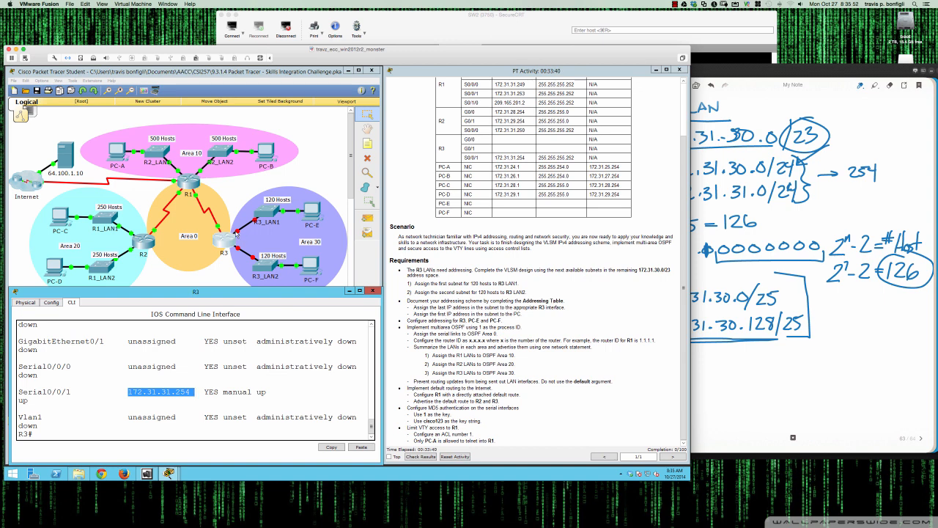
pyautogui.click(127, 390)
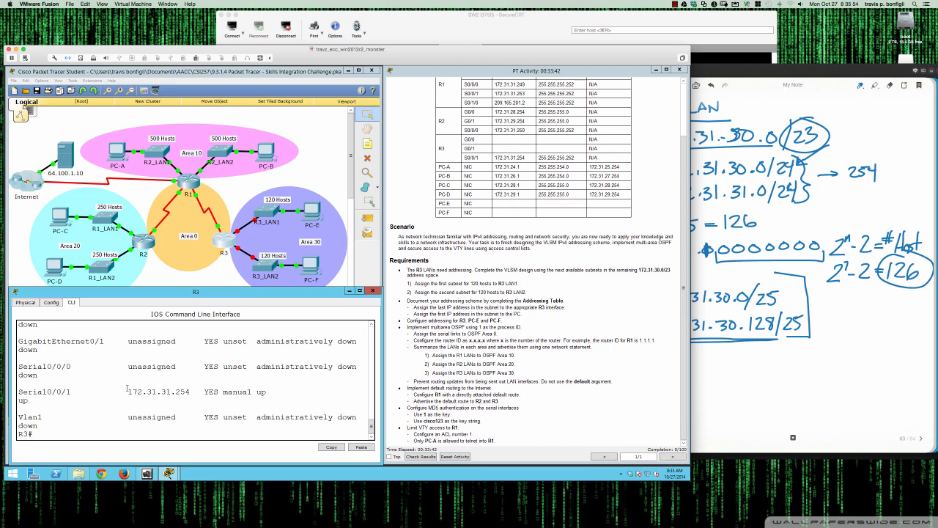
# Enter global configuration and enable interface GigabitEthernet0/0 on R3 with no shutdown
pyautogui.write('conf t')
pyautogui.press('Return')
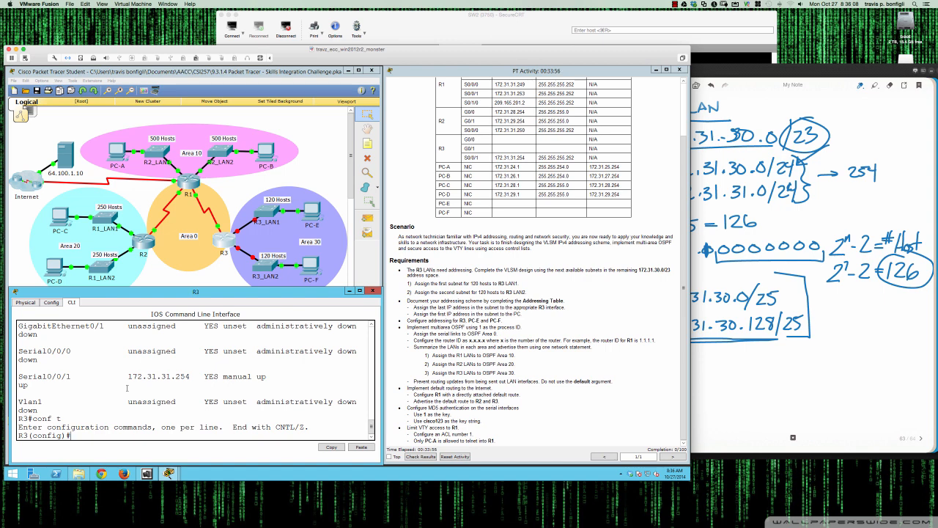
pyautogui.write('int gi0/0')
pyautogui.press('Return')
pyautogui.write('no shut')
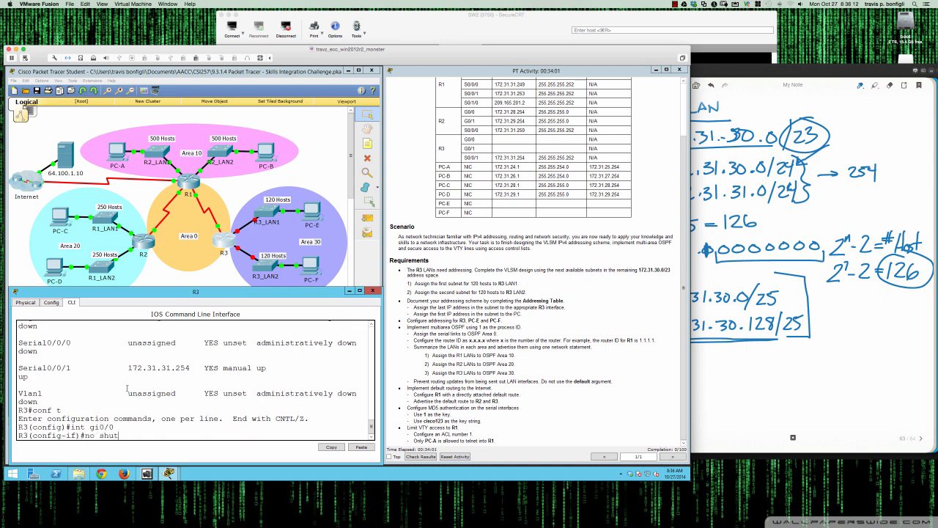
pyautogui.press('Return')
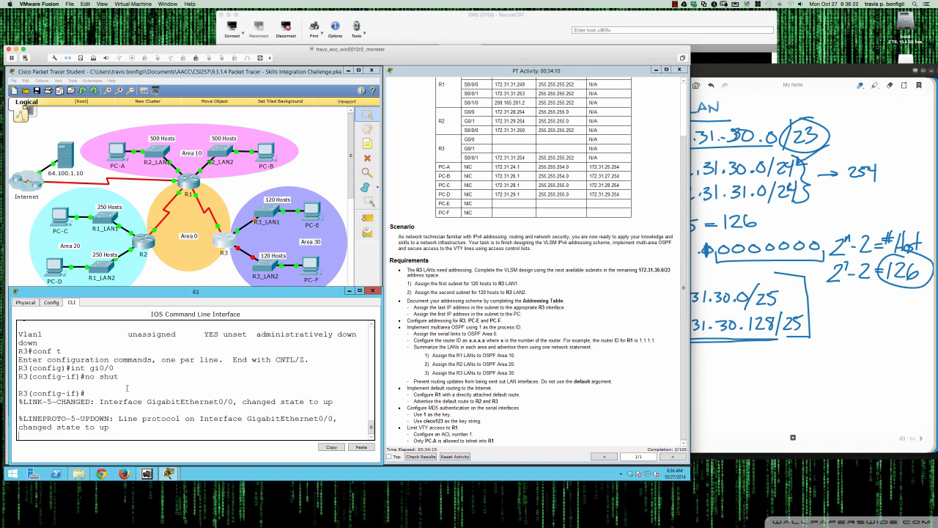
# Label the two /25 subnets in the notes as R3 LAN1 and R3 LAN2
pyautogui.press('Return')
pyautogui.press('Return')
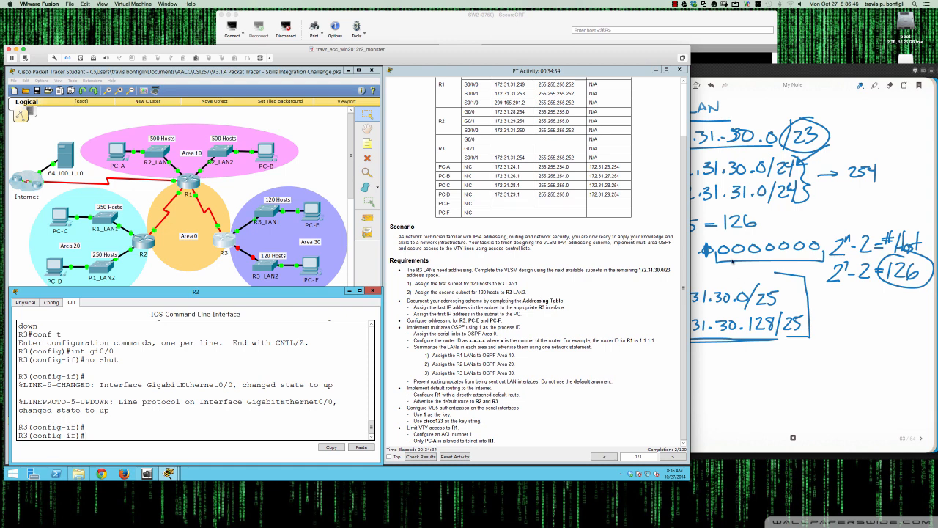
pyautogui.click(792, 297)
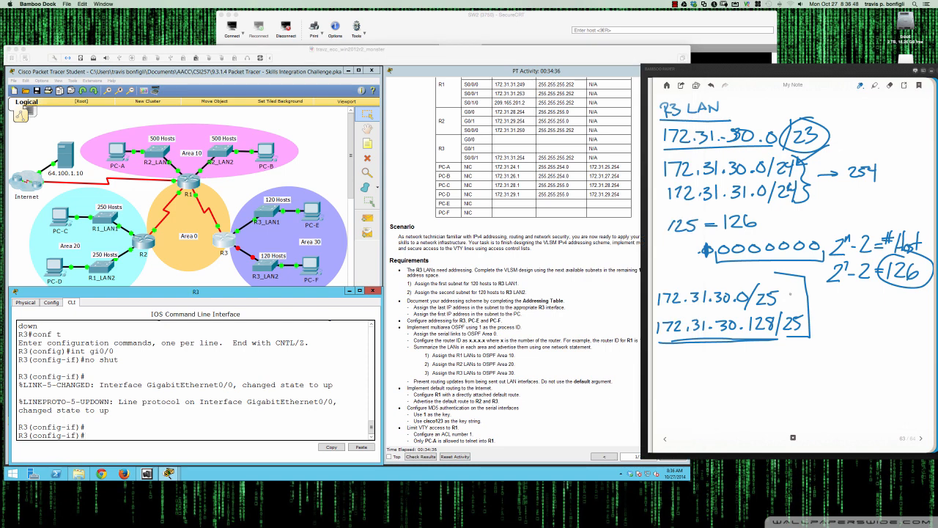
pyautogui.moveTo(782, 299); pyautogui.dragTo(849, 301)
pyautogui.moveTo(853, 289); pyautogui.dragTo(856, 303)
pyautogui.moveTo(849, 304); pyautogui.dragTo(863, 303)
pyautogui.moveTo(805, 324); pyautogui.dragTo(817, 325)
pyautogui.moveTo(819, 318)
pyautogui.mouseDown()
pyautogui.moveTo(818, 330)
pyautogui.moveTo(866, 328)
pyautogui.mouseUp()
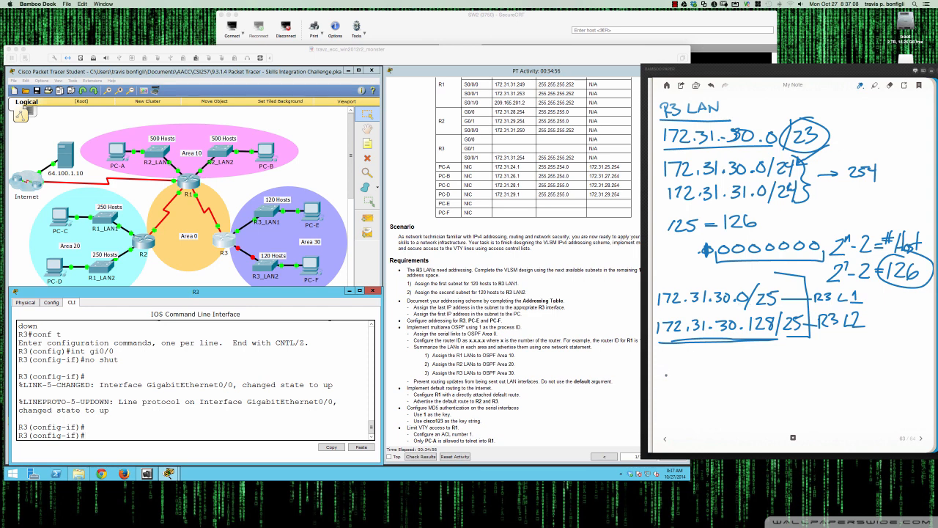
# Note the host addresses .126 and .254 beneath the subnet labels
pyautogui.moveTo(671, 363)
pyautogui.mouseDown()
pyautogui.moveTo(671, 377)
pyautogui.moveTo(688, 371)
pyautogui.mouseUp()
pyautogui.moveTo(749, 334); pyautogui.dragTo(774, 334)
pyautogui.moveTo(684, 390); pyautogui.dragTo(701, 392)
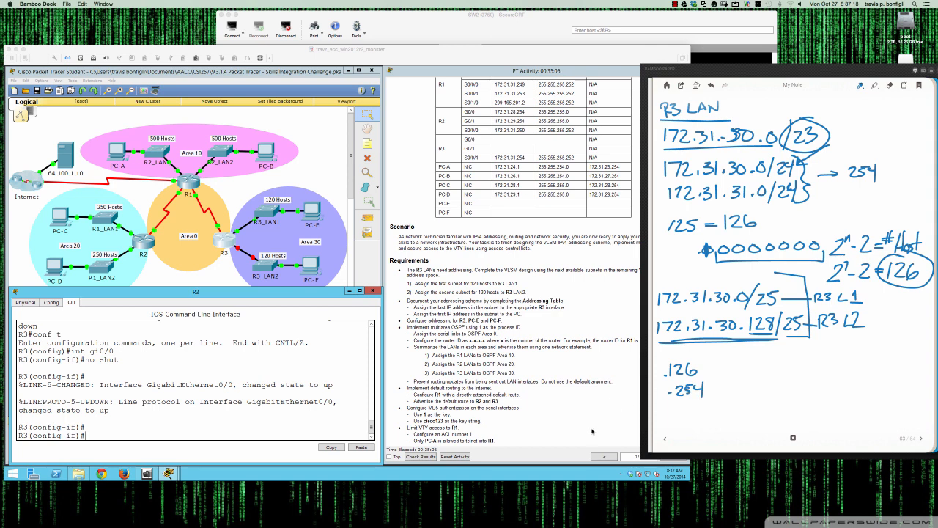
# Assign 172.31.30.126 with mask 255.255.255.128 to R3's GigabitEthernet0/0 interface
pyautogui.click(337, 404)
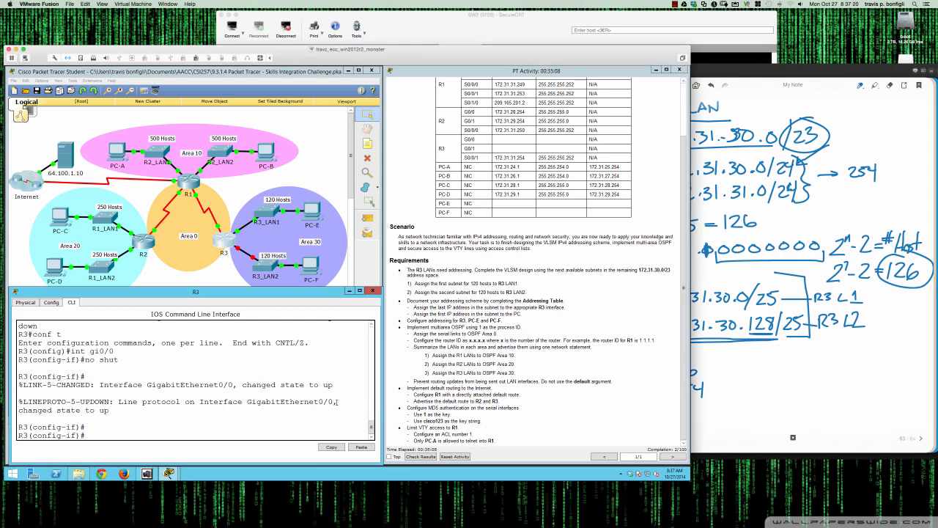
pyautogui.write('ip add 172.31.30.126 255.255.255')
pyautogui.write('.128')
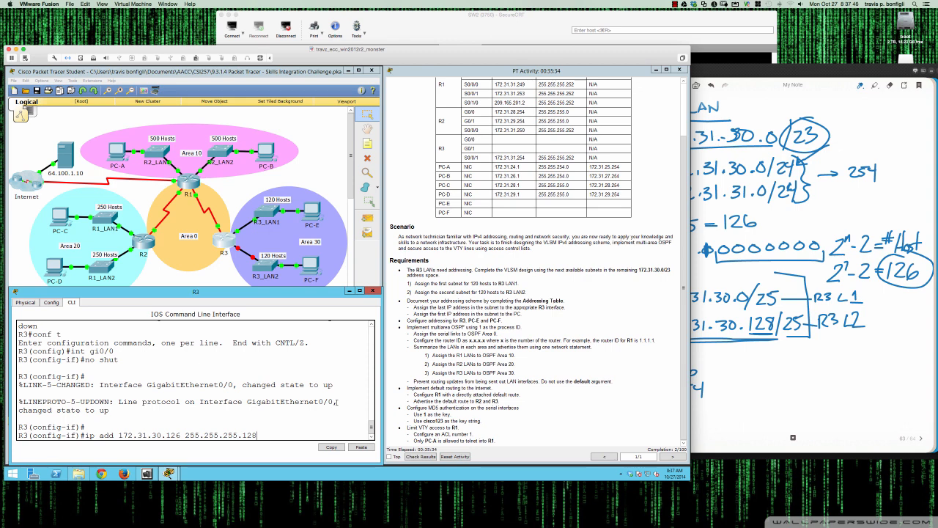
pyautogui.press('Return')
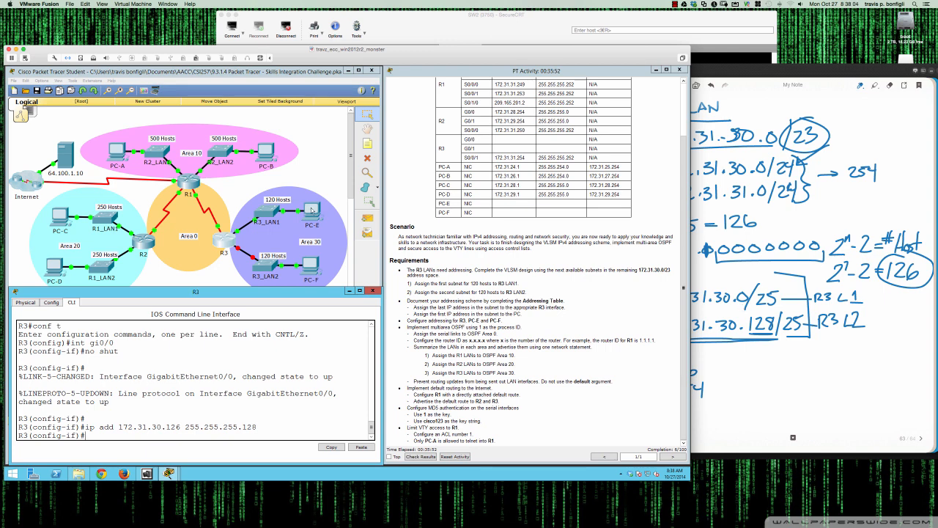
# Configure PC-E with IP address 172.31.30.1, subnet mask 255.255.255.128, and its default gateway
pyautogui.click(311, 211)
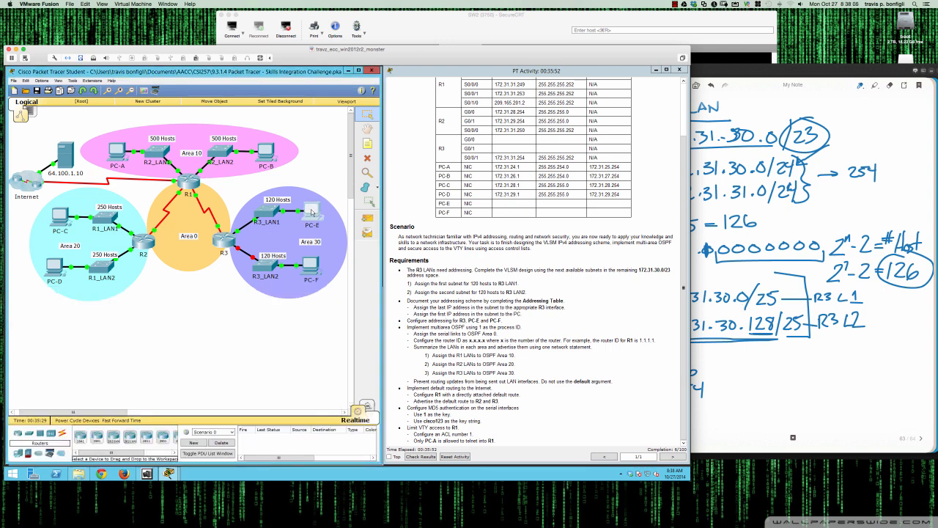
pyautogui.click(312, 211)
pyautogui.click(303, 192)
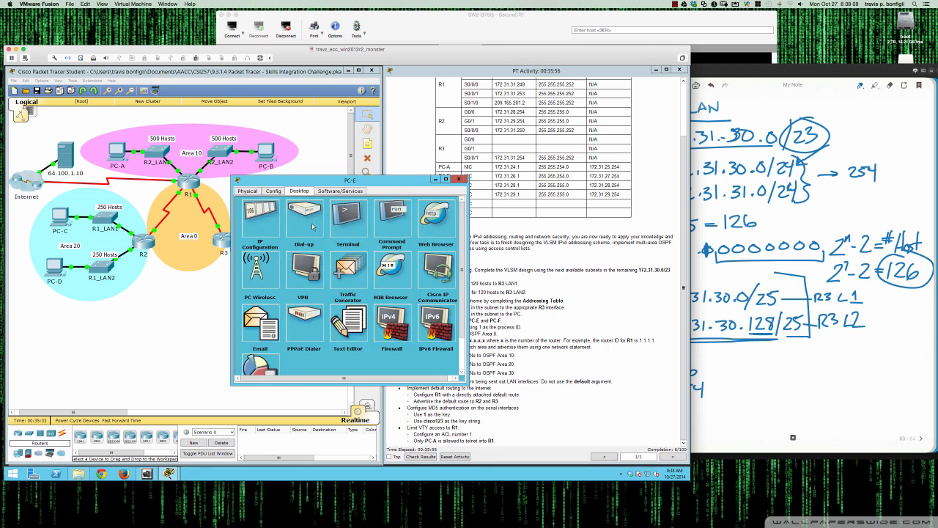
pyautogui.click(272, 220)
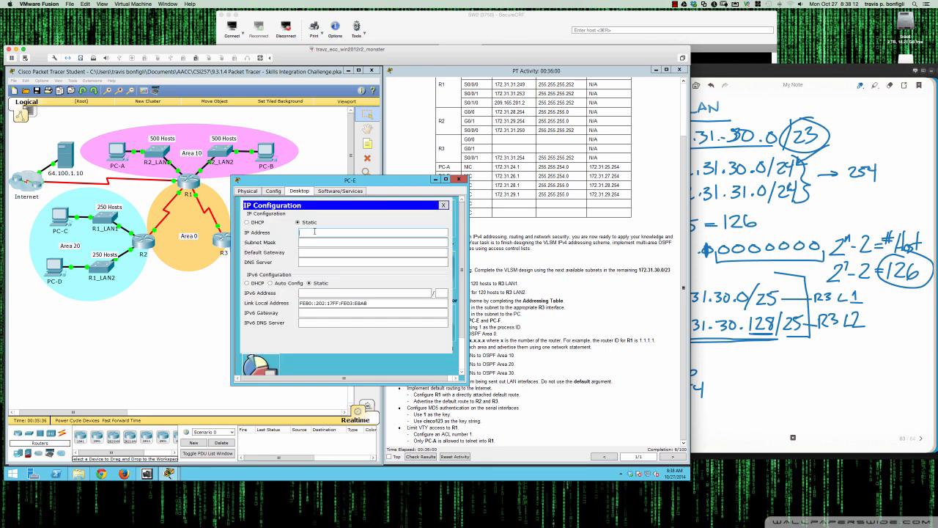
pyautogui.write('172.31.30.1')
pyautogui.press('Tab')
pyautogui.write('255.255.255.128')
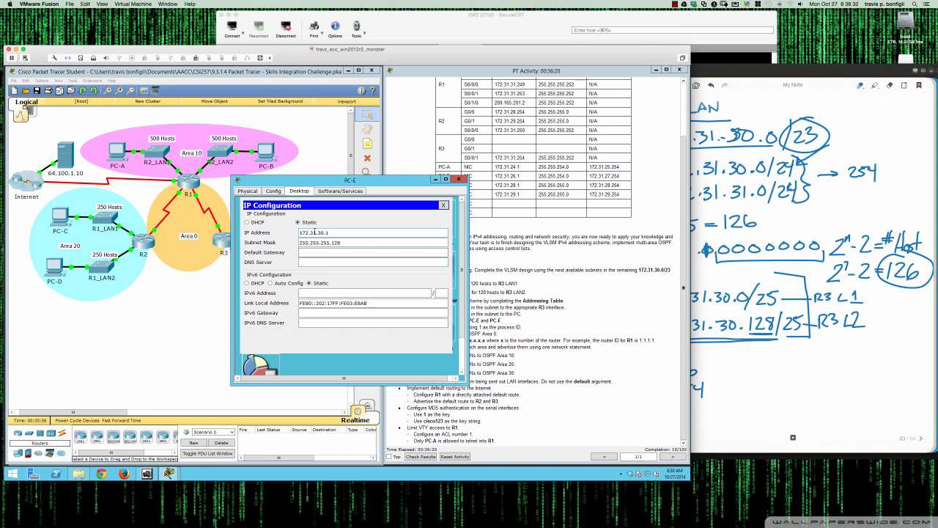
pyautogui.write('172.31.30.126')
pyautogui.click(443, 204)
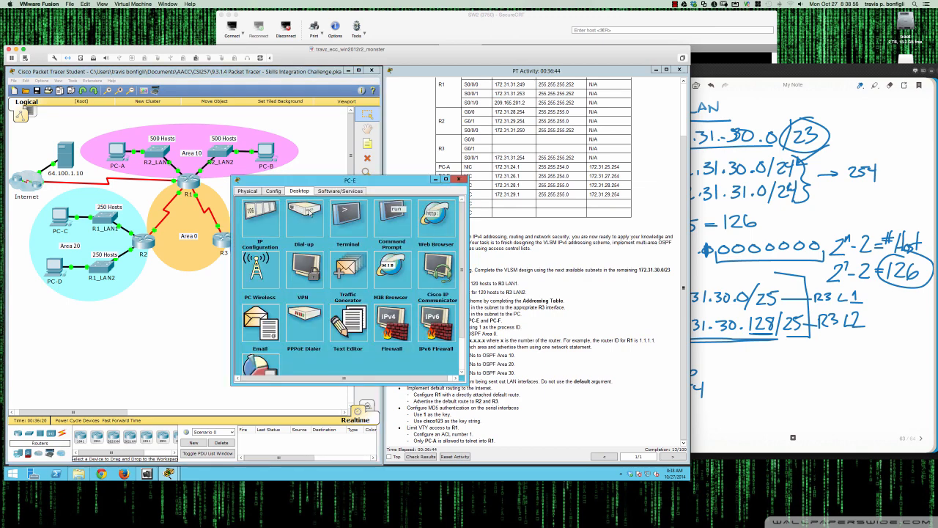
# Ping 172.31.30.126 from PC-E's command prompt
pyautogui.click(389, 220)
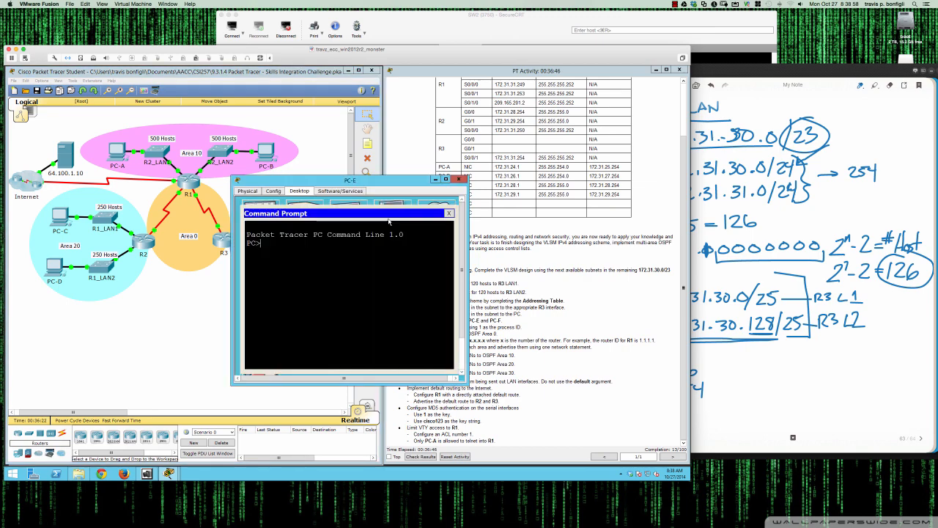
pyautogui.write('ping 172.31.30.126')
pyautogui.press('Return')
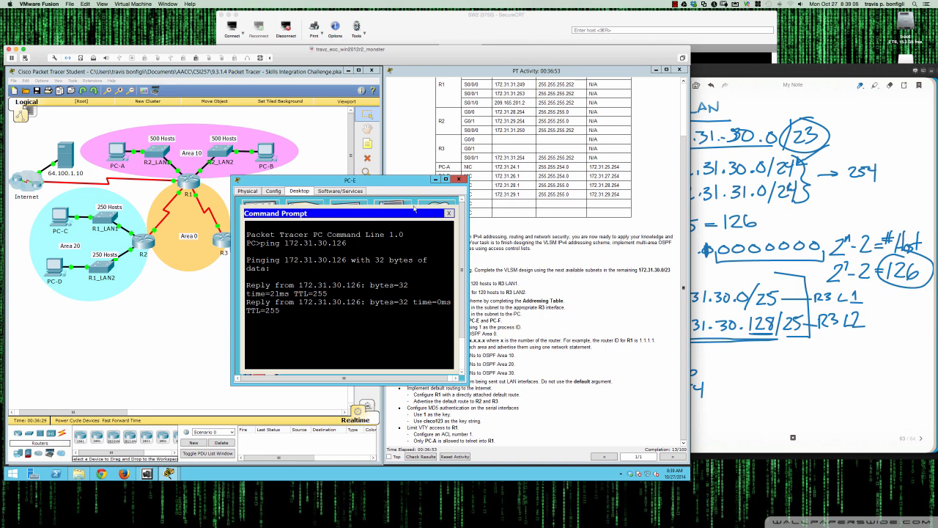
# Ping PC-E at 172.31.30.1 from R3's interface configuration mode
pyautogui.click(458, 180)
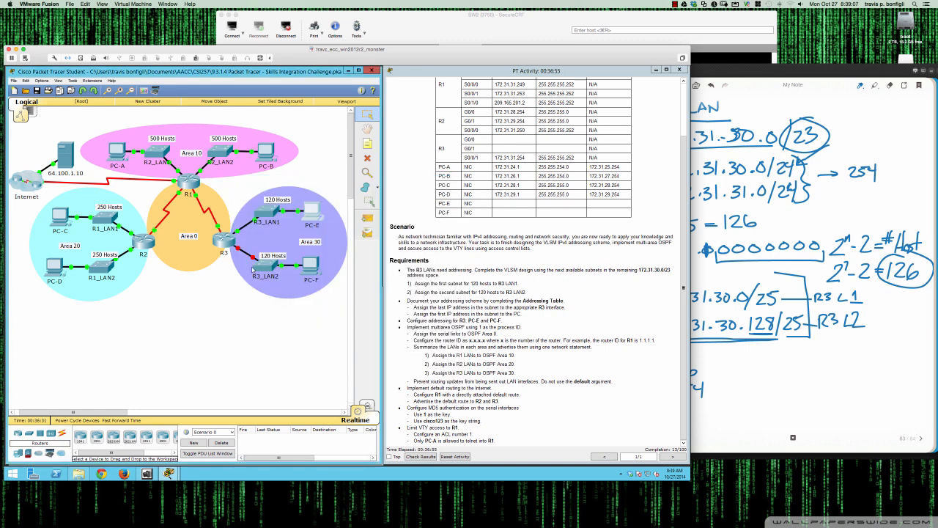
pyautogui.click(219, 245)
pyautogui.write('do p')
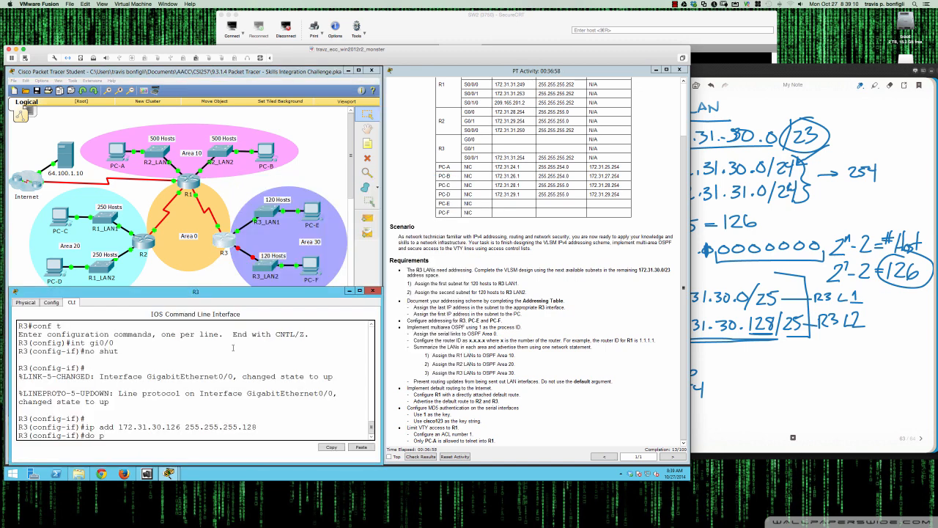
pyautogui.write('ing 172.31.30.1')
pyautogui.press('Return')
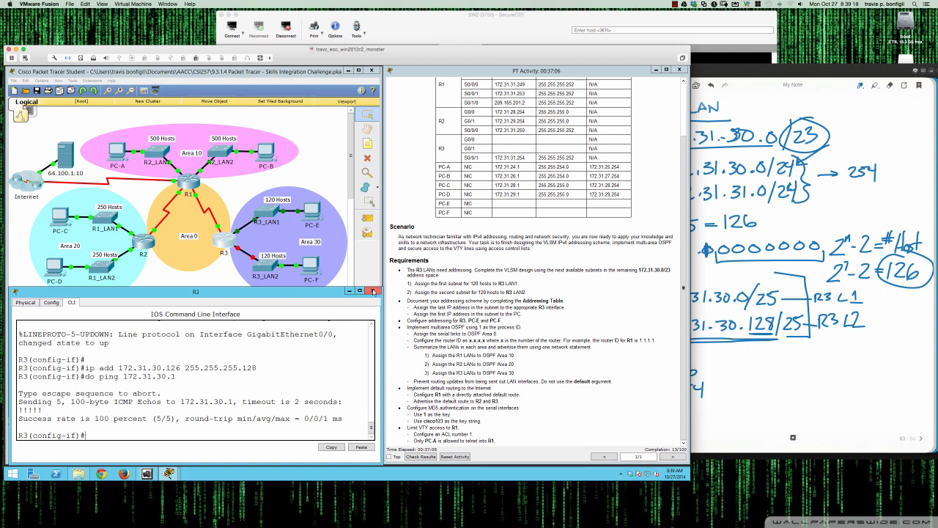
# Highlight the requirement to assign the second subnet to R3 LAN2 and reopen R3's CLI window
pyautogui.click(373, 292)
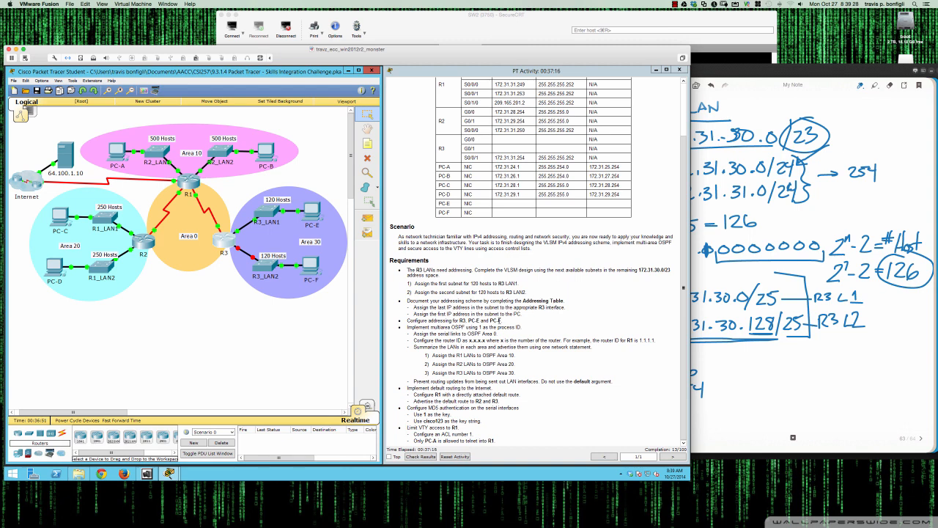
pyautogui.moveTo(416, 291); pyautogui.dragTo(526, 291)
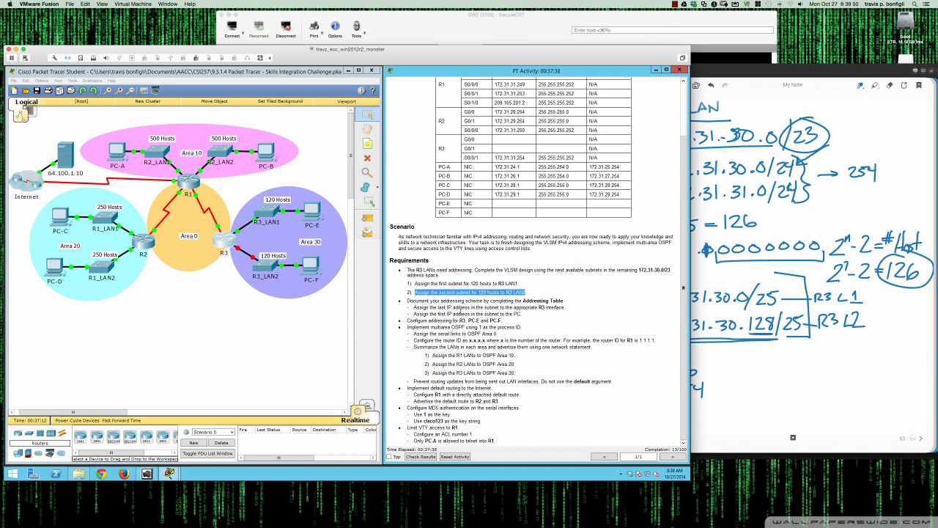
pyautogui.click(227, 248)
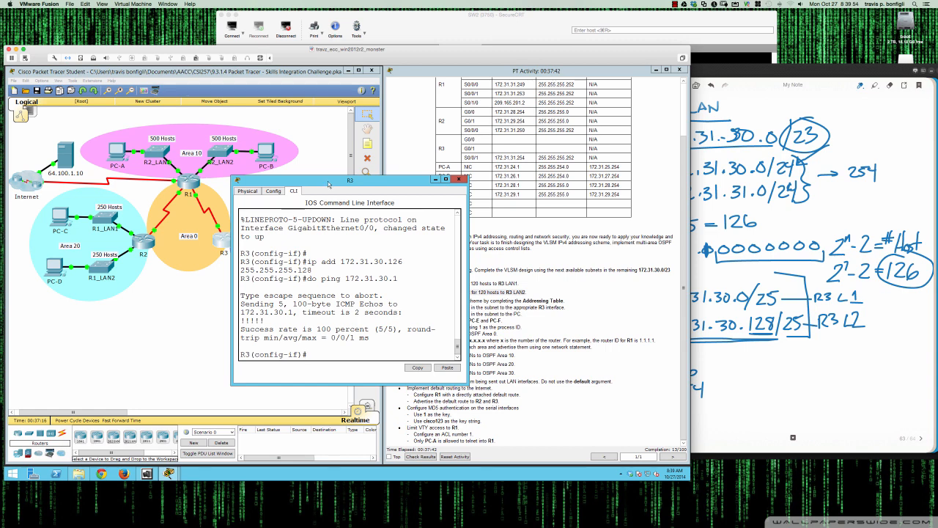
pyautogui.moveTo(326, 181); pyautogui.dragTo(103, 261)
pyautogui.moveTo(244, 337); pyautogui.dragTo(381, 337)
pyautogui.moveTo(319, 256); pyautogui.dragTo(320, 283)
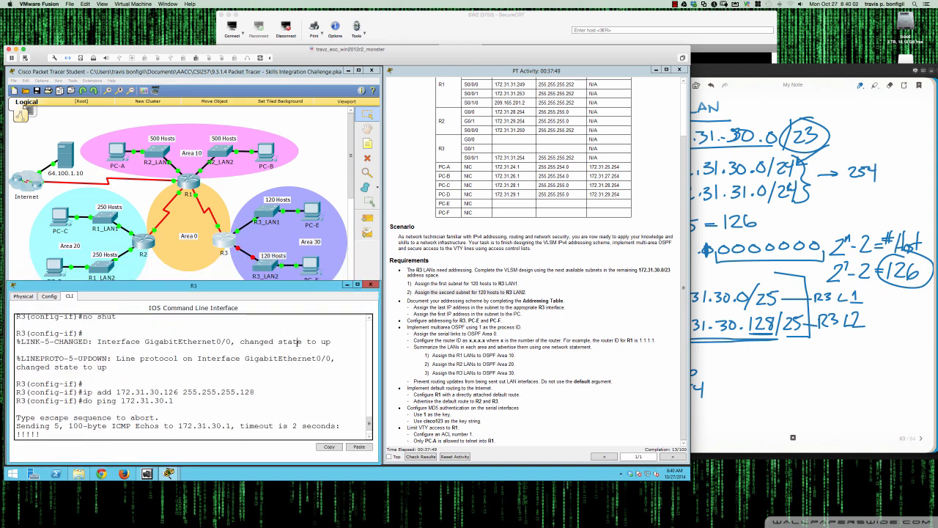
# Display a brief summary of R3's interfaces from interface configuration mode
pyautogui.press('Return')
pyautogui.press('Return')
pyautogui.press('Return')
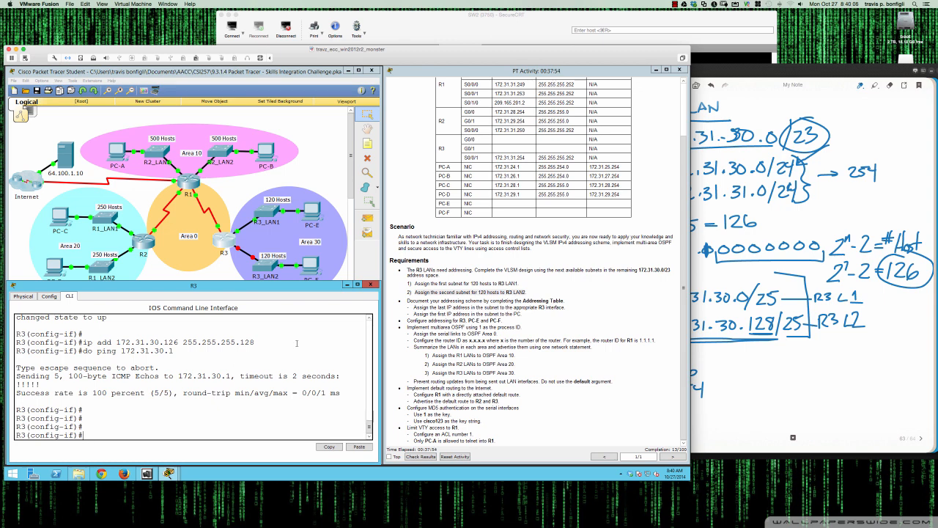
pyautogui.write('do sh ip int br')
pyautogui.press('Return')
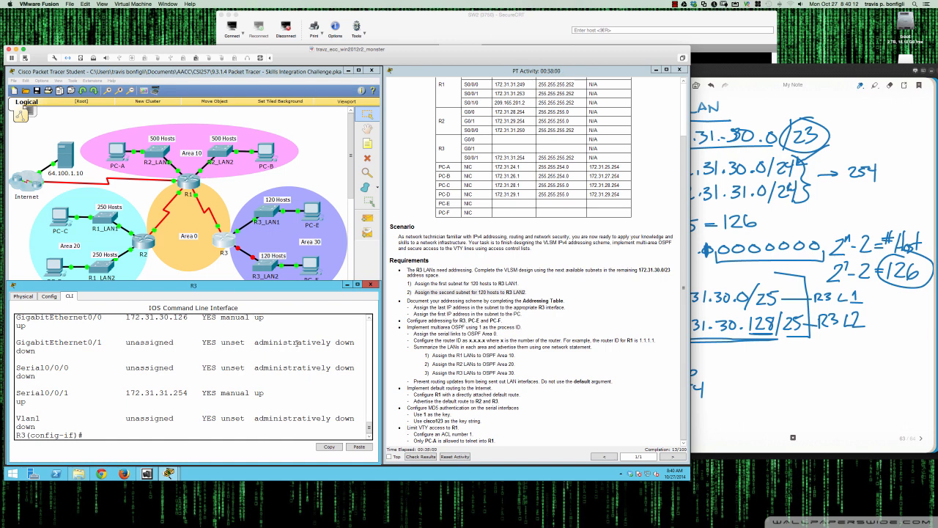
# Enable interface GigabitEthernet0/1 on R3 with no shutdown
pyautogui.write('int gi0/1')
pyautogui.press('Return')
pyautogui.write('no shut')
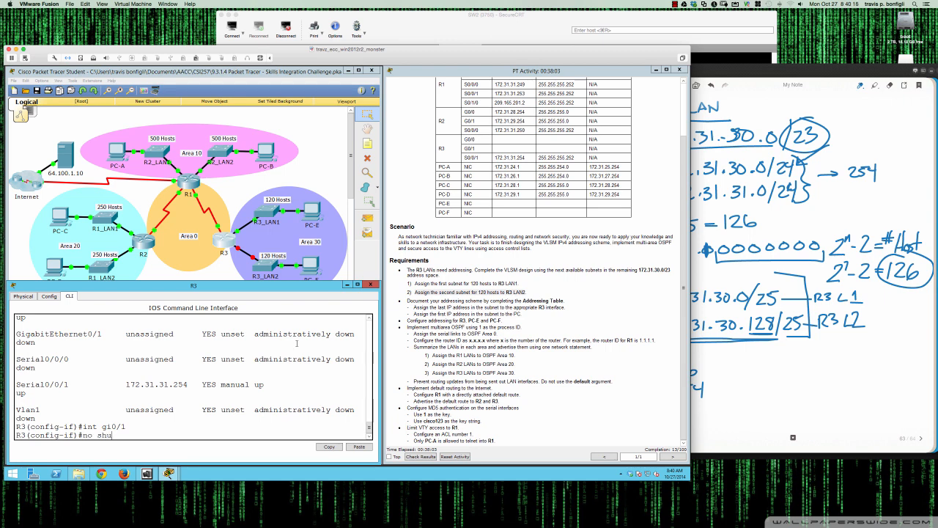
pyautogui.press('Return')
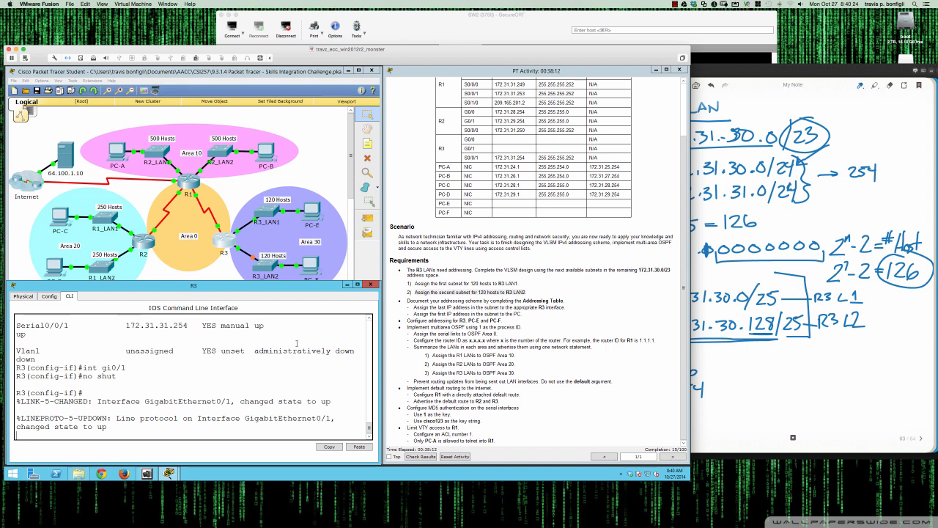
pyautogui.press('Return')
pyautogui.press('Return')
pyautogui.press('Return')
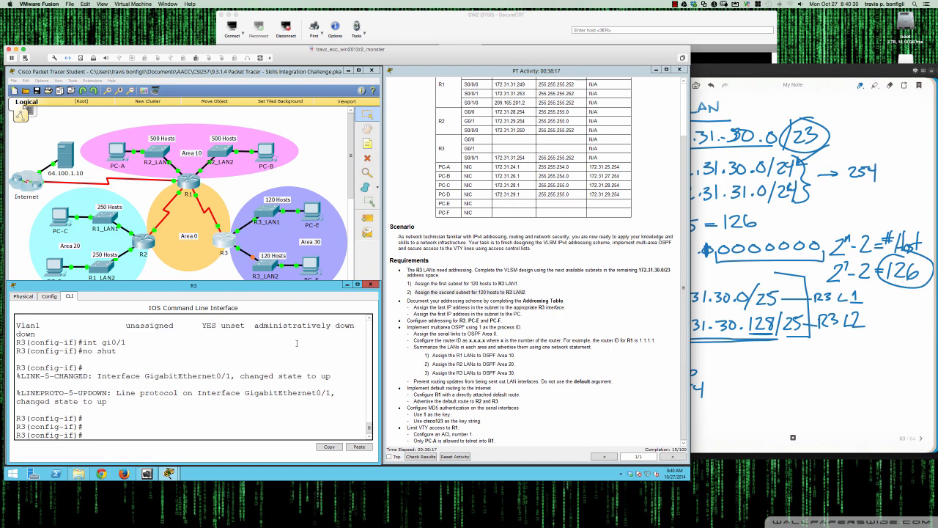
# Assign 172.31.30.254 with mask 255.255.255.128 to R3's GigabitEthernet0/1 interface
pyautogui.write('ip add 17')
pyautogui.write('2.31.30.')
pyautogui.write('254 255.255.2')
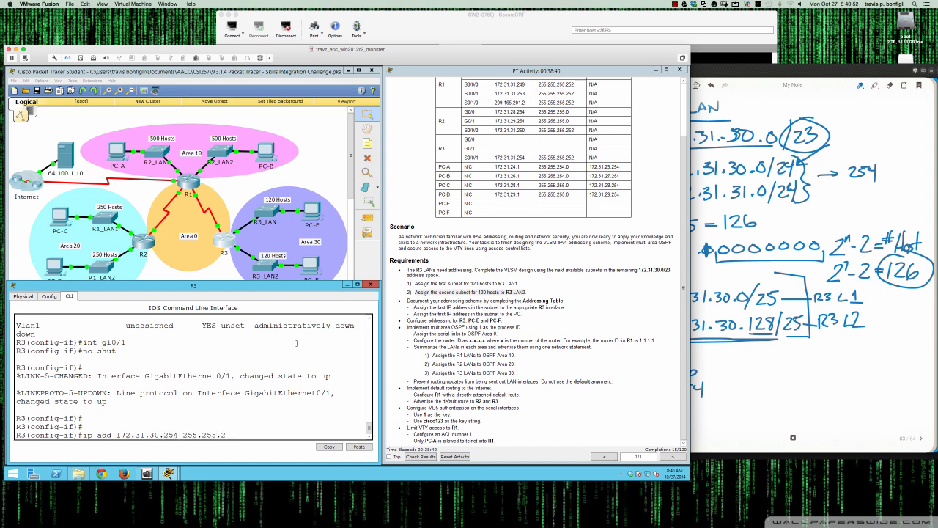
pyautogui.write('55.128')
pyautogui.press('Return')
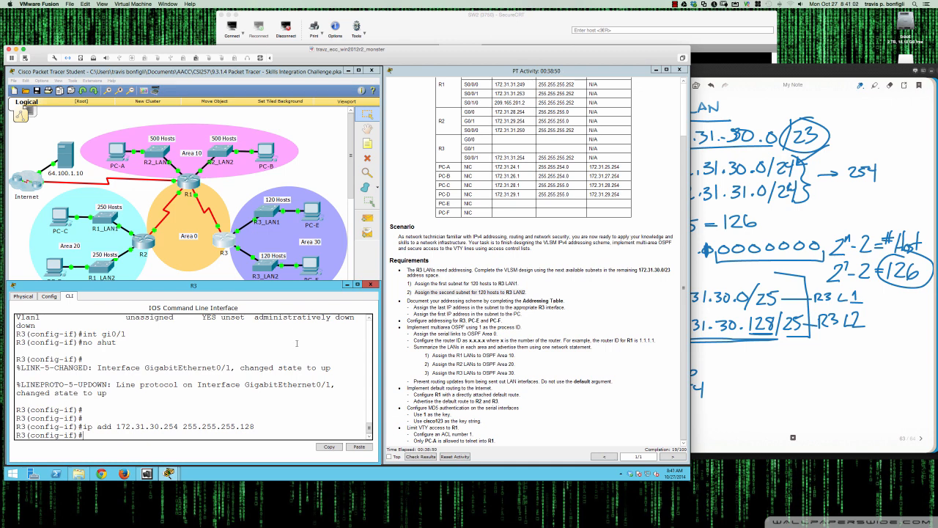
# Configure PC-F with IP address 172.31.30.129, subnet mask 255.255.255.128, and default gateway 172.31.30.254
pyautogui.click(315, 269)
pyautogui.moveTo(337, 183); pyautogui.dragTo(169, 246)
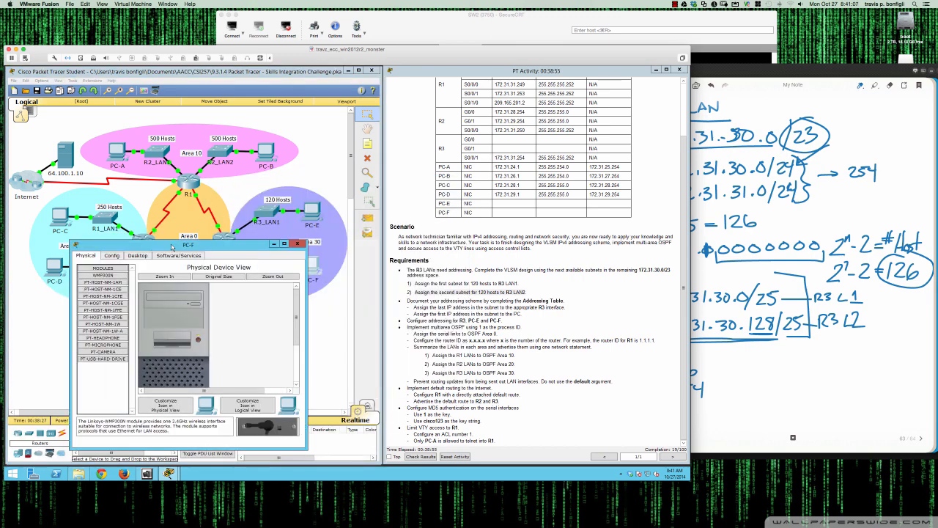
pyautogui.click(117, 257)
pyautogui.click(220, 278)
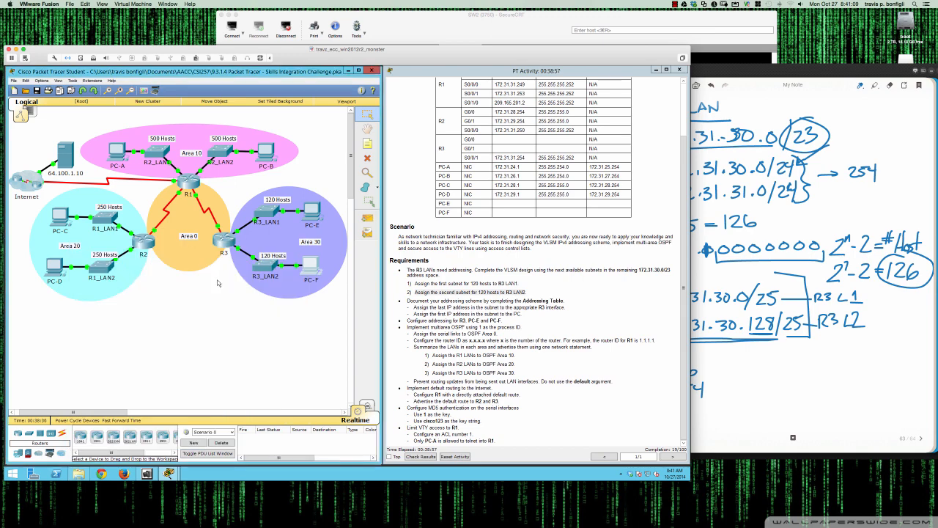
pyautogui.click(304, 267)
pyautogui.click(132, 258)
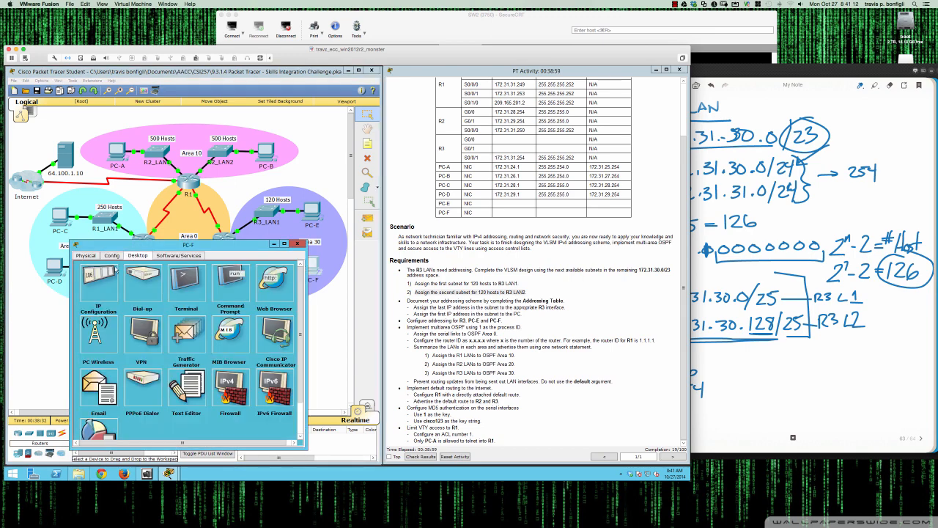
pyautogui.click(117, 270)
pyautogui.click(167, 296)
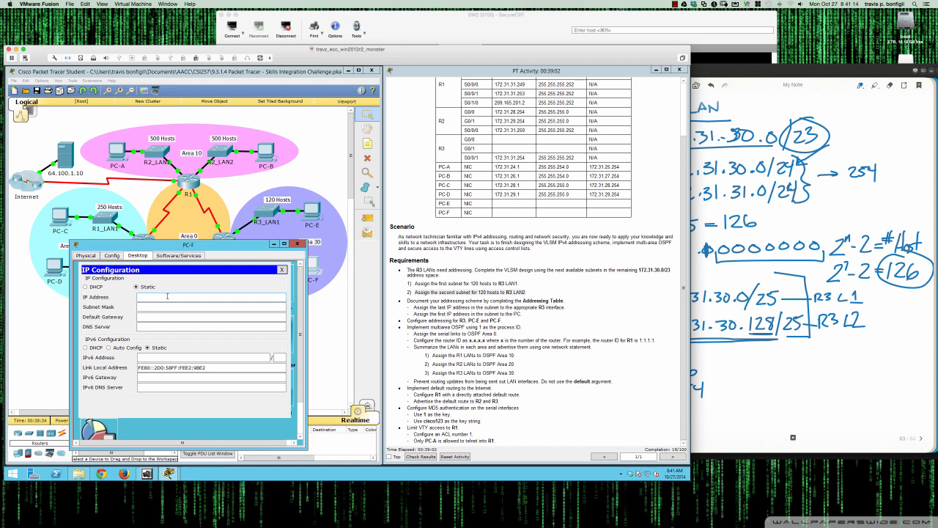
pyautogui.write('172.31.30.129')
pyautogui.press('Tab')
pyautogui.write('255.255.255.128')
pyautogui.press('Tab')
pyautogui.write('1')
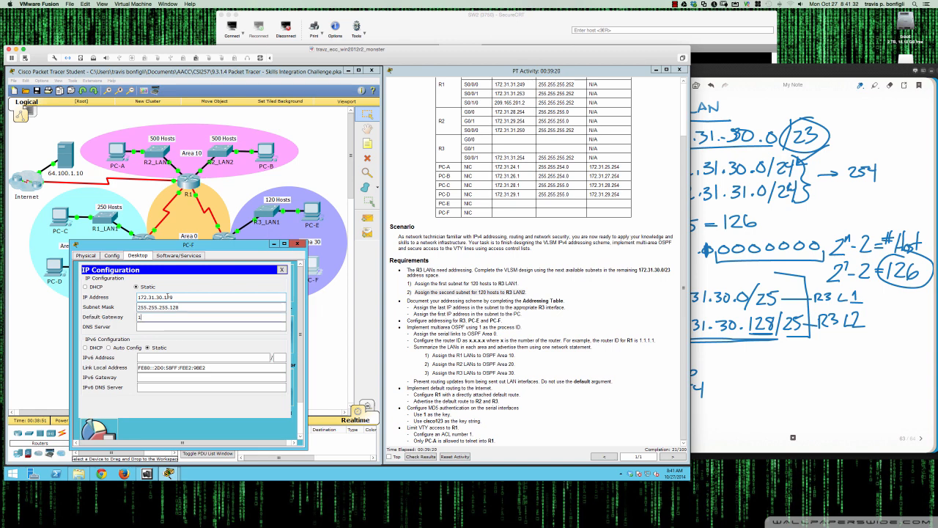
pyautogui.write('72.31.30.254')
# Ping 172.31.30.254 from PC-F's command prompt
pyautogui.click(281, 270)
pyautogui.click(232, 285)
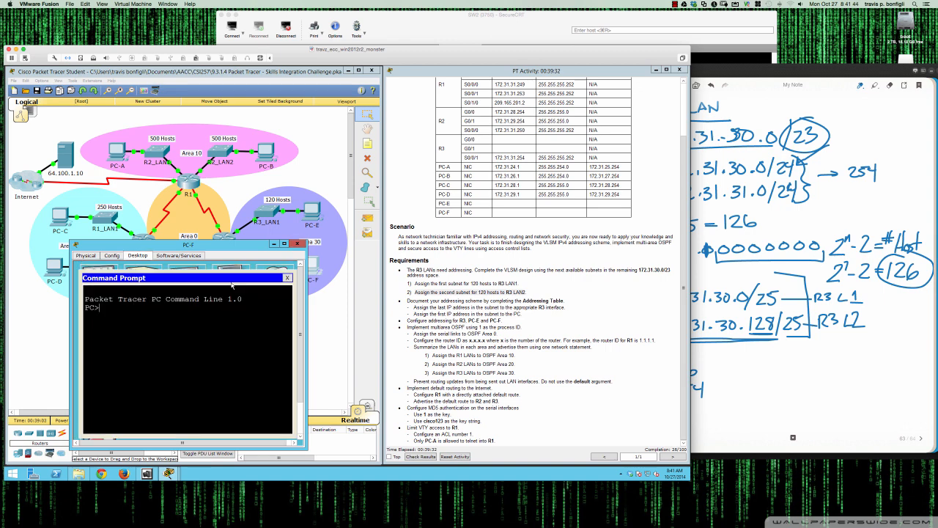
pyautogui.write('ping 172.31.30.254')
pyautogui.press('Return')
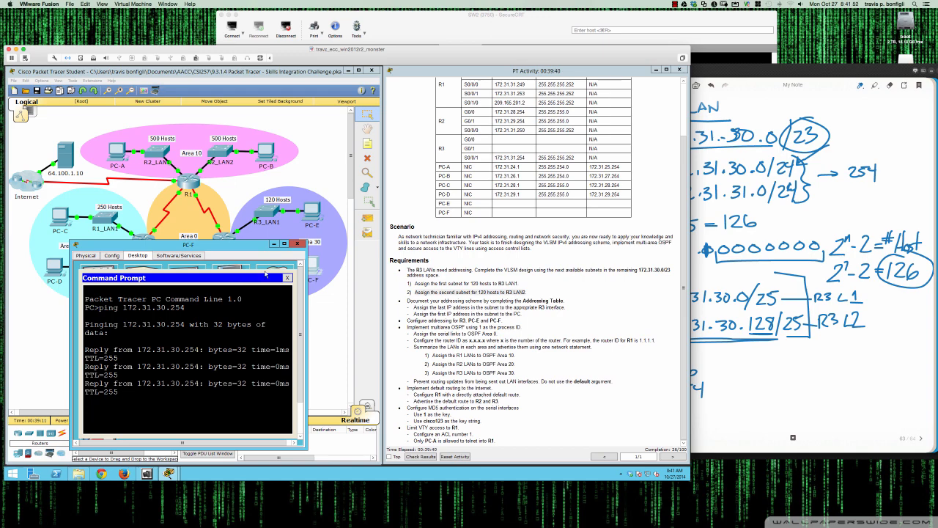
# Close PC-F's prompt and ping PC-F at 172.31.30.129 from R3's command line
pyautogui.click(297, 243)
pyautogui.click(221, 240)
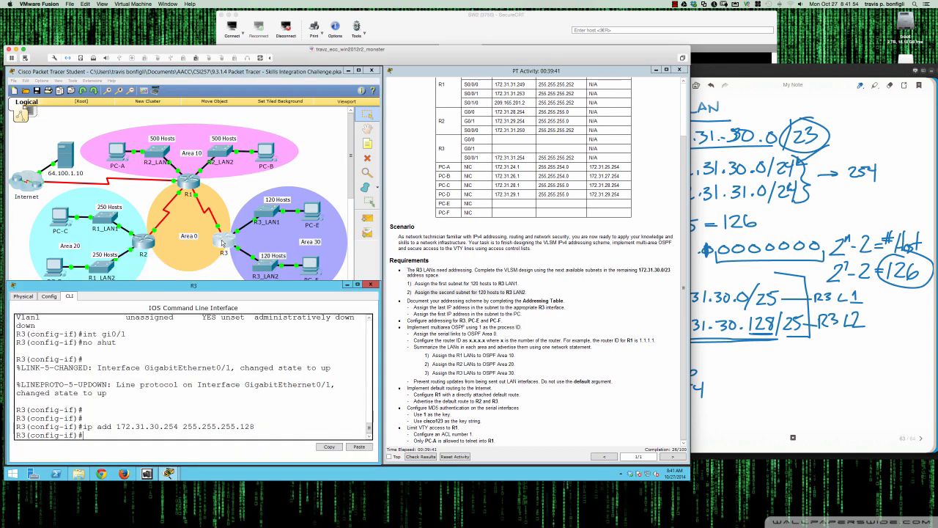
pyautogui.write('do ping 172.31.30.129')
pyautogui.press('Return')
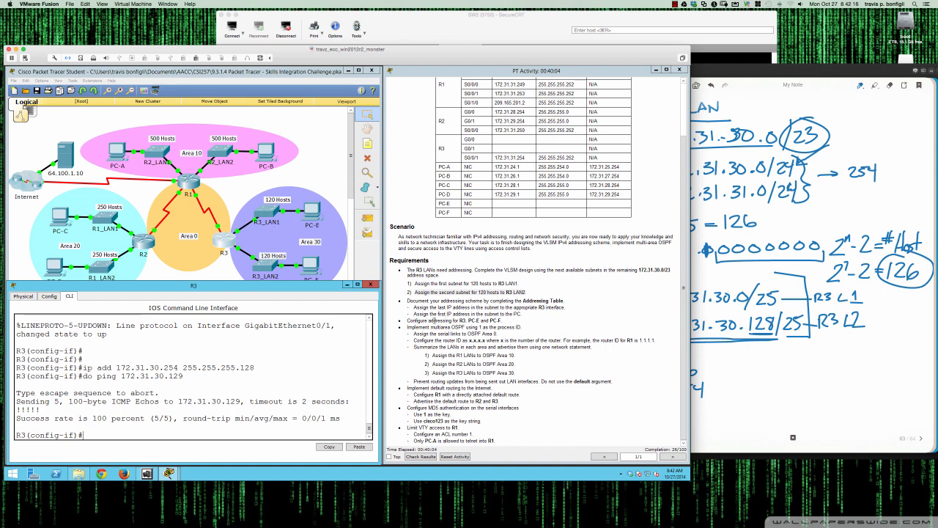
# Review the R3/PC-E/PC-F addressing requirement and R3's S0/0/1 row in the activity instructions
pyautogui.moveTo(402, 320); pyautogui.dragTo(504, 321)
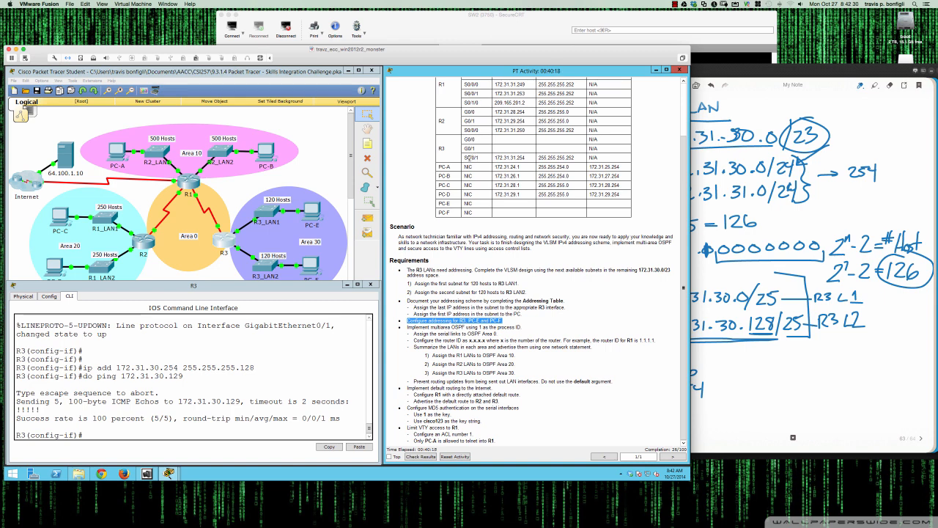
pyautogui.moveTo(465, 157); pyautogui.dragTo(575, 158)
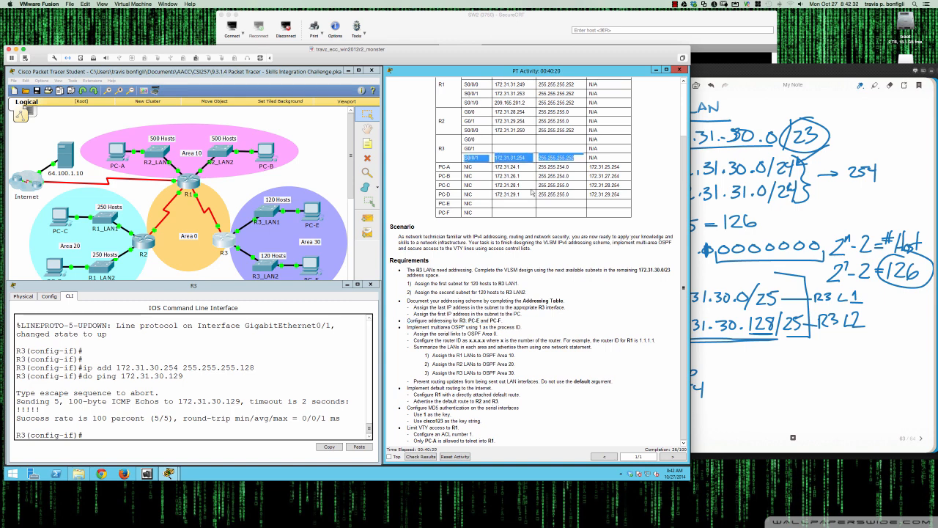
pyautogui.click(416, 340)
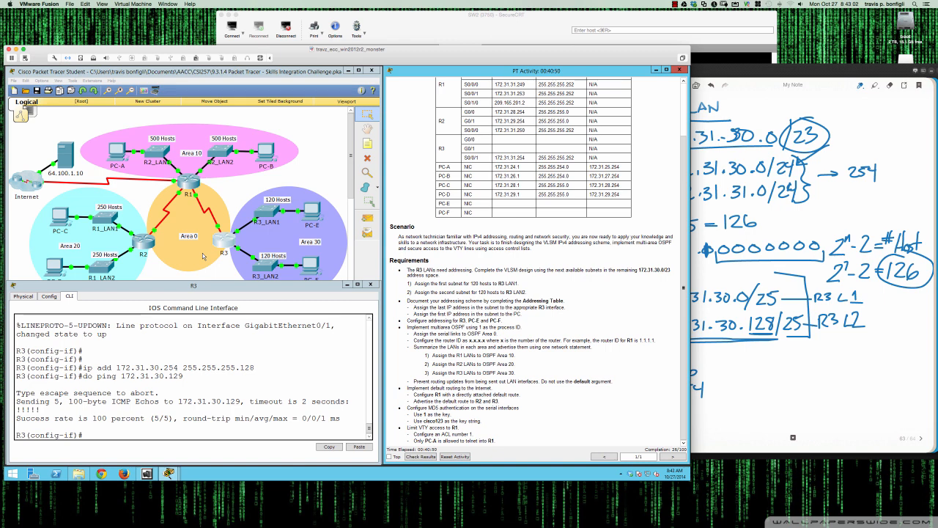
# Enable OSPF process 1 on R3 and set its router ID to 3.3.3.3
pyautogui.click(238, 392)
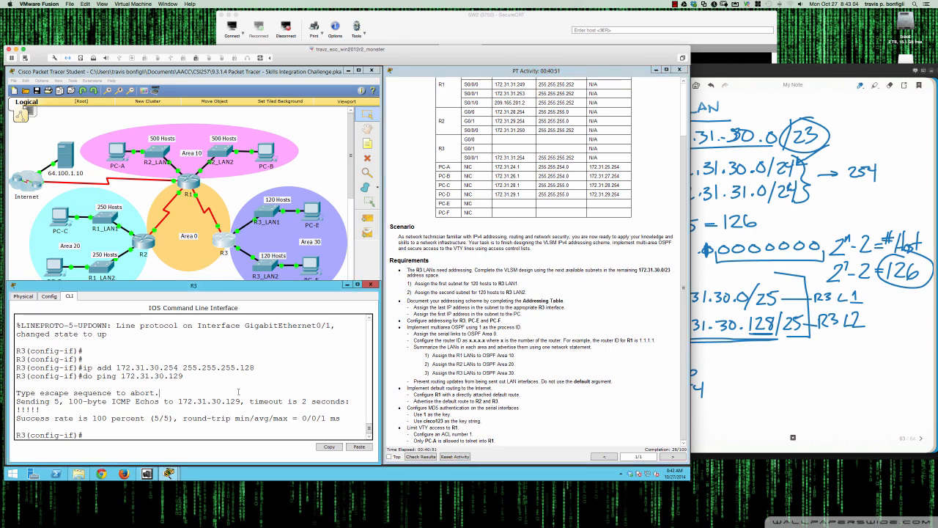
pyautogui.press('Return')
pyautogui.press('Return')
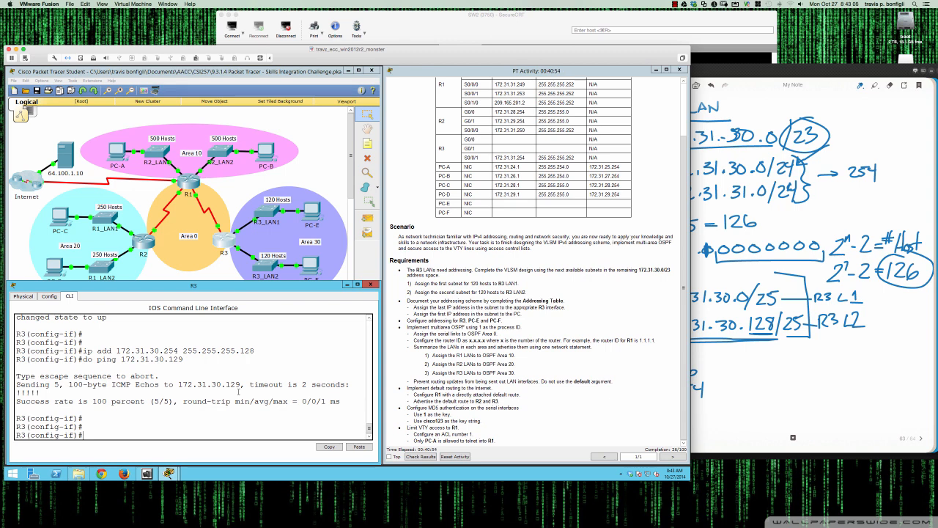
pyautogui.write('router ospf 1')
pyautogui.press('Return')
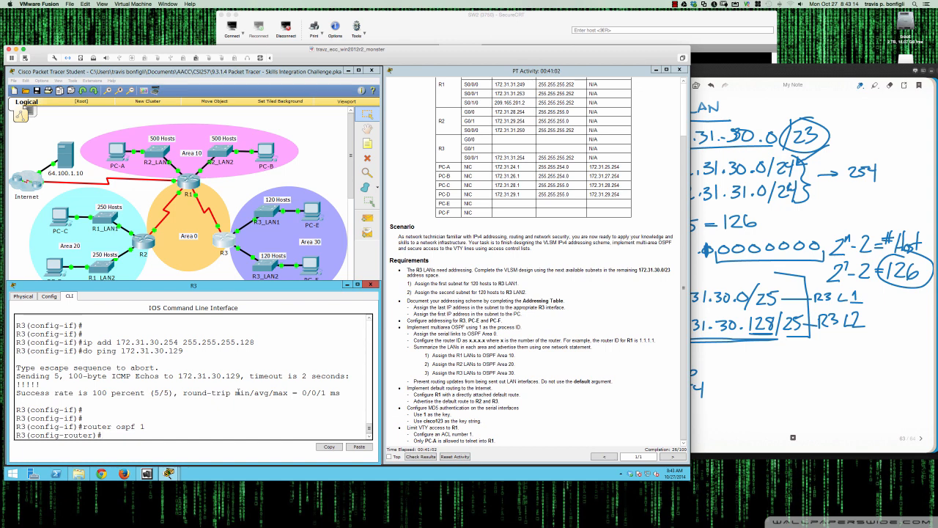
pyautogui.write('route')
pyautogui.press('Tab')
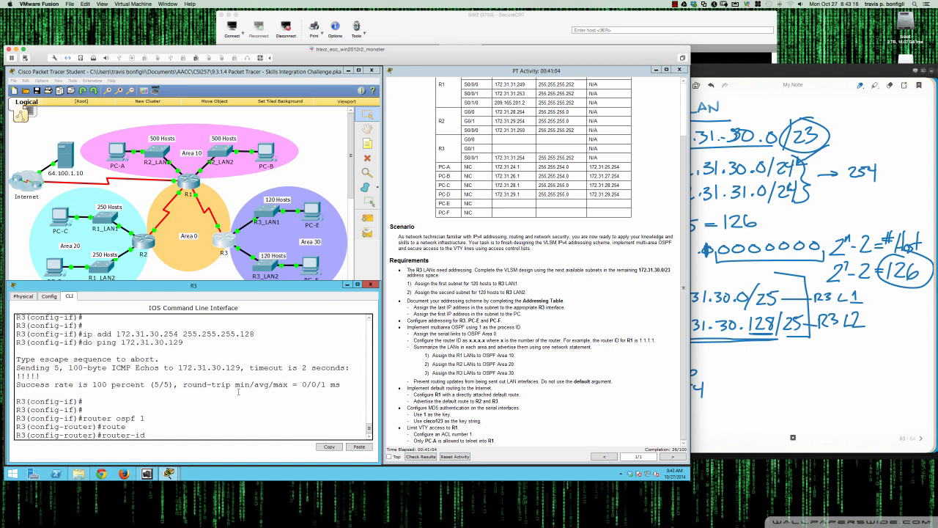
pyautogui.write('3.3.3.3.')
pyautogui.press('Return')
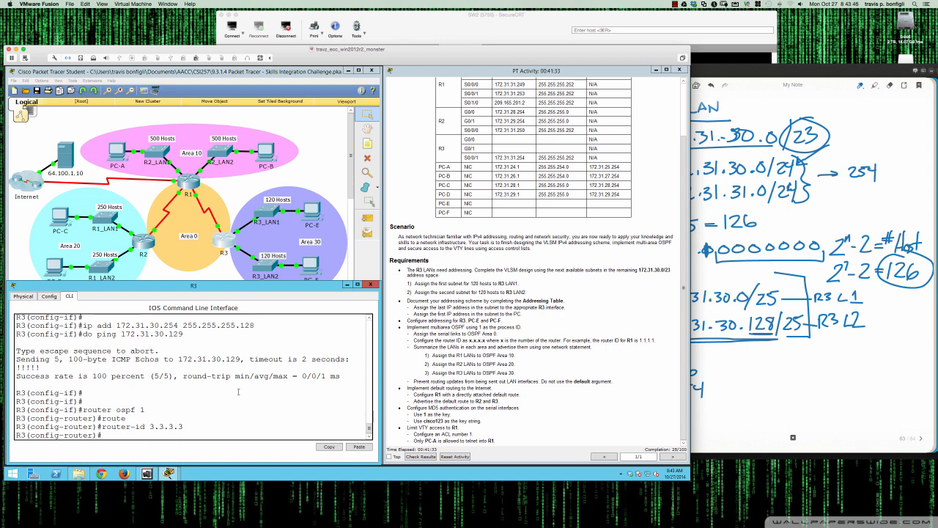
# Enter R3's Serial0/0/1 interface and list the available interface-level OSPF options and network types
pyautogui.write('int s0/0/1')
pyautogui.press('Return')
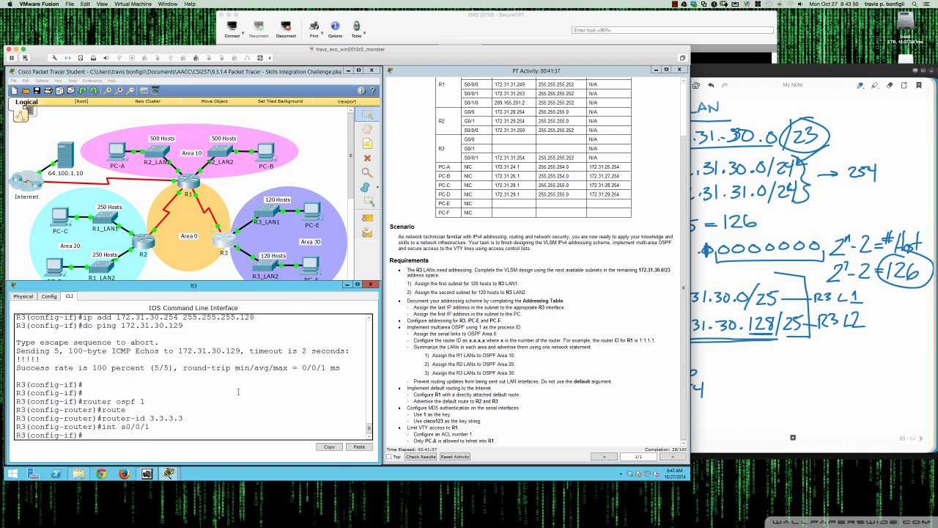
pyautogui.write('ip opsf')
pyautogui.press('Tab')
pyautogui.press('BackSpace')
pyautogui.press('BackSpace')
pyautogui.write('spf')
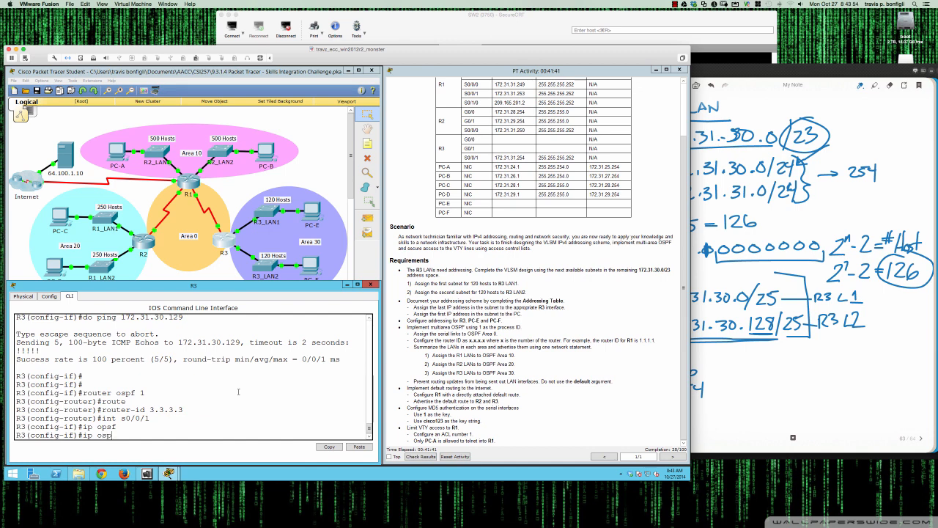
pyautogui.press('Tab')
pyautogui.write('?')
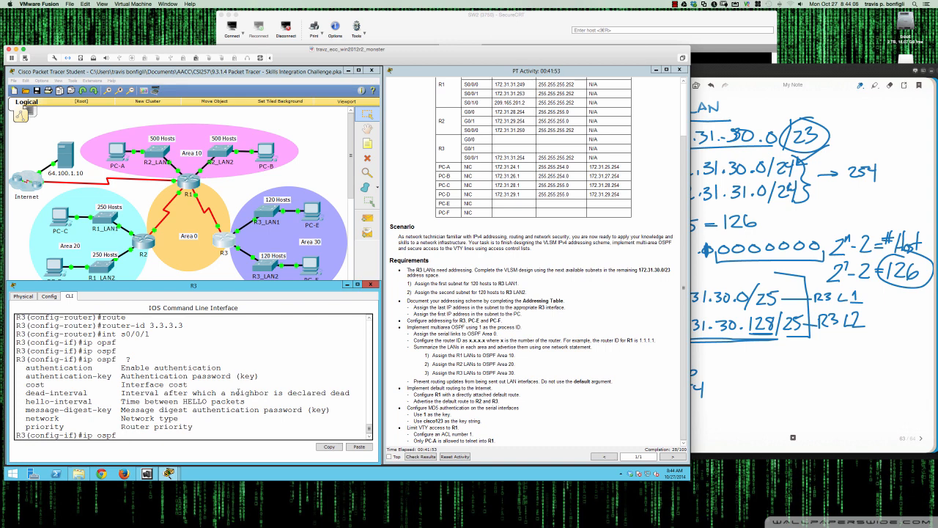
pyautogui.write('net')
pyautogui.press('Tab')
pyautogui.write('?')
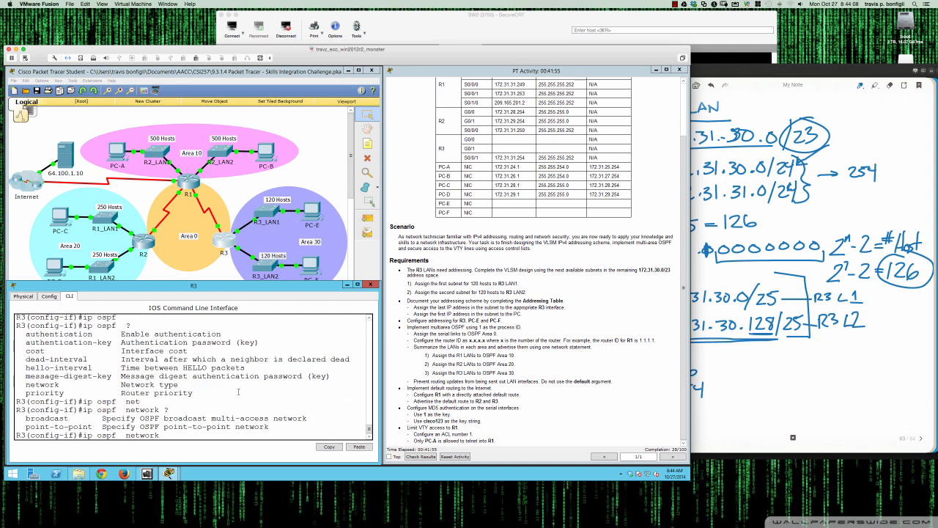
# Return to R3's OSPF process 1 and advertise network 172.31.31.254 with wildcard 0.0.0.3 in area 0
pyautogui.press('BackSpace')
pyautogui.press('BackSpace')
pyautogui.press('BackSpace')
pyautogui.press('BackSpace')
pyautogui.press('BackSpace')
pyautogui.press('BackSpace')
pyautogui.press('BackSpace')
pyautogui.press('BackSpace')
pyautogui.press('BackSpace')
pyautogui.press('BackSpace')
pyautogui.press('BackSpace')
pyautogui.press('BackSpace')
pyautogui.press('BackSpace')
pyautogui.write('router ospf 1')
pyautogui.press('Return')
pyautogui.write('net')
pyautogui.press('Tab')
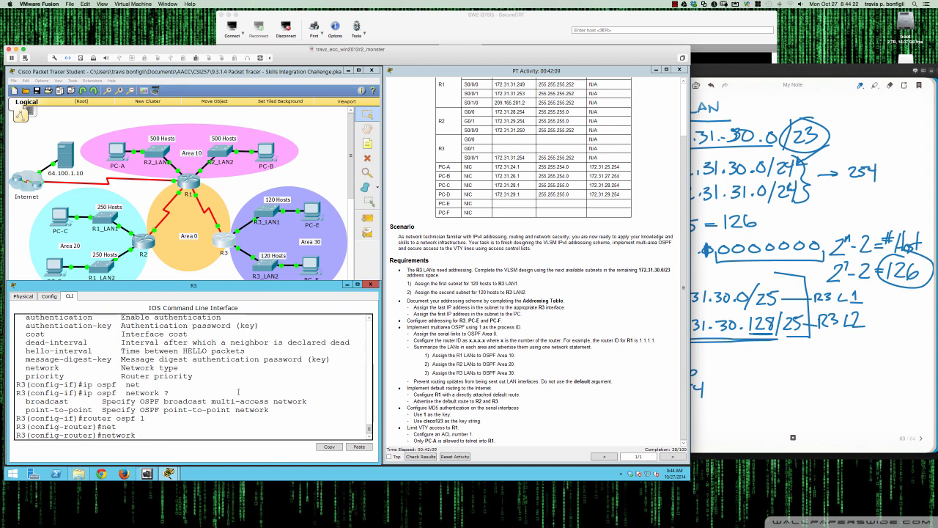
pyautogui.write('172.31.31.254 0.0.0.3 area ?0')
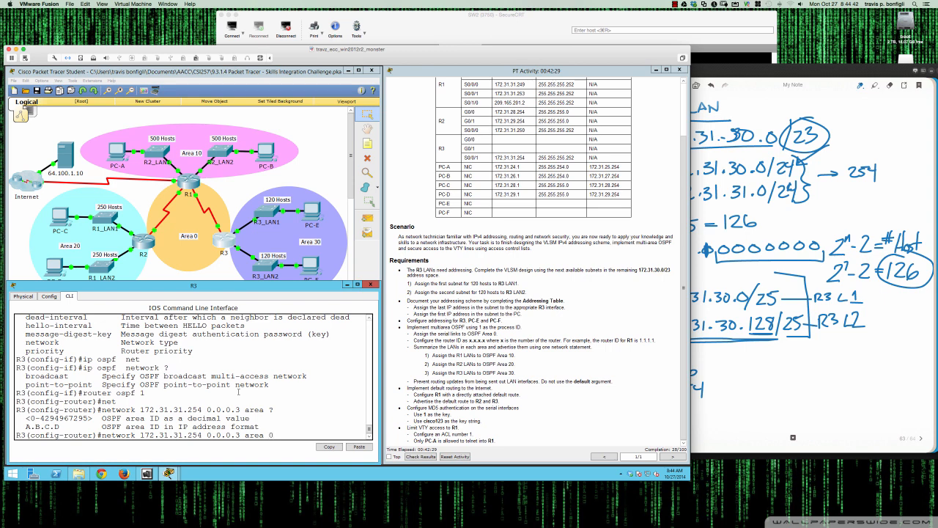
pyautogui.press('Return')
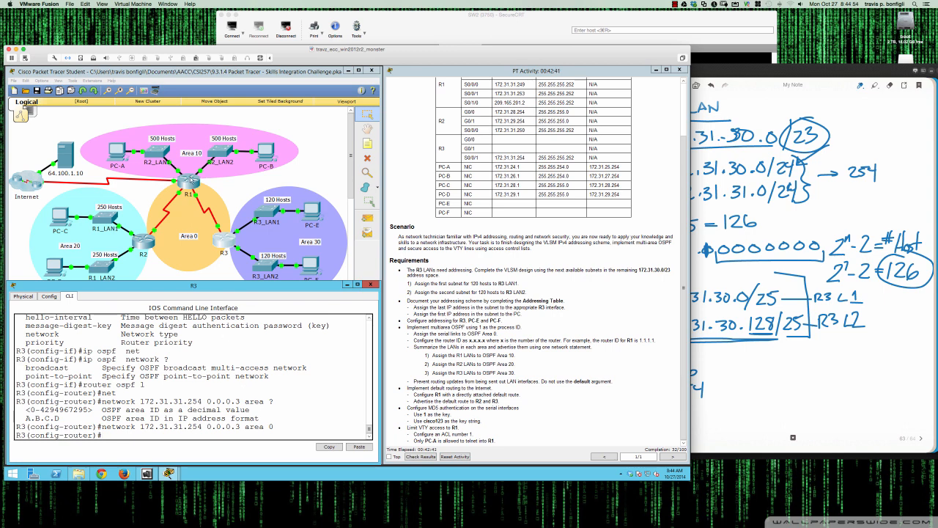
# Open R1's command line, enter privileged mode and display a brief summary of its interfaces
pyautogui.click(191, 184)
pyautogui.moveTo(285, 185); pyautogui.dragTo(60, 262)
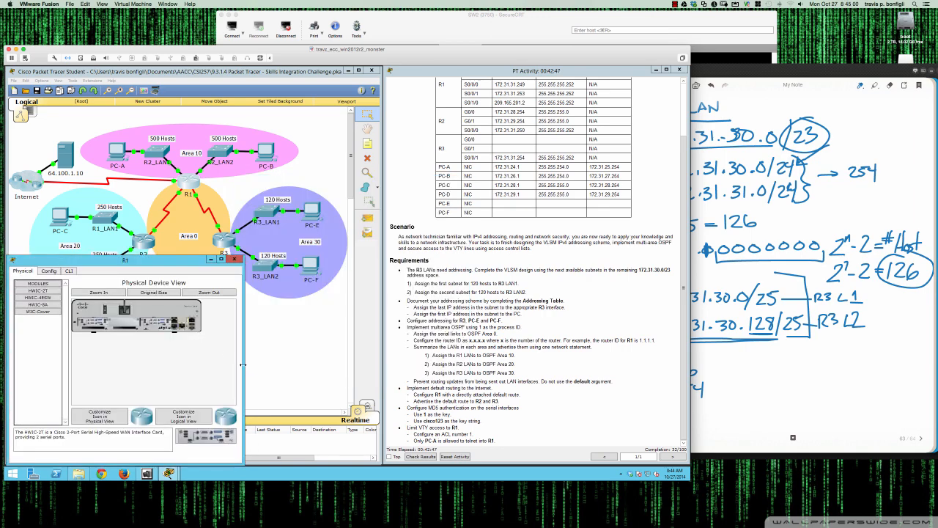
pyautogui.moveTo(245, 368); pyautogui.dragTo(381, 365)
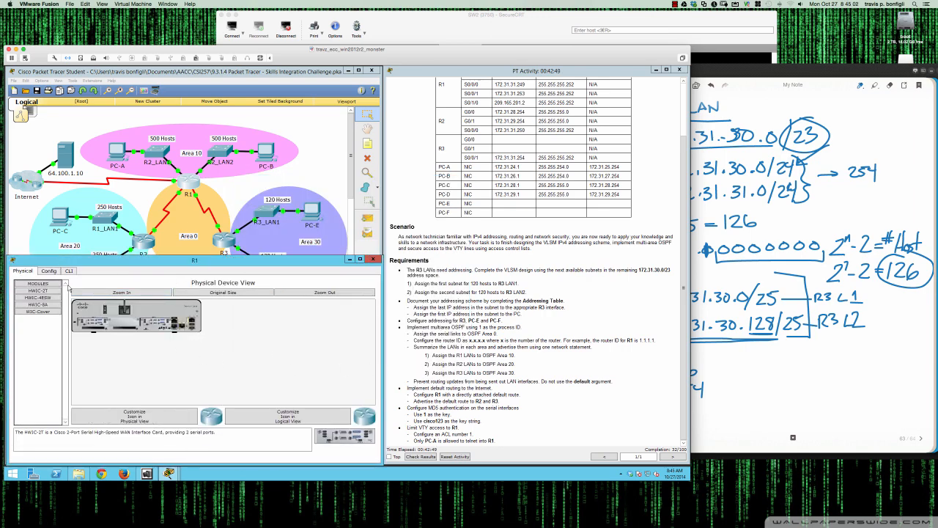
pyautogui.click(68, 271)
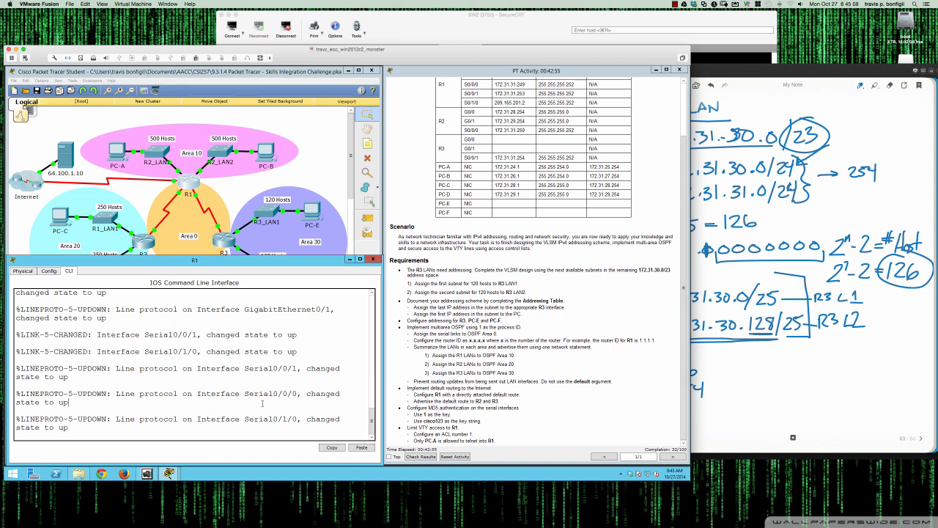
pyautogui.press('Return')
pyautogui.press('Return')
pyautogui.press('Return')
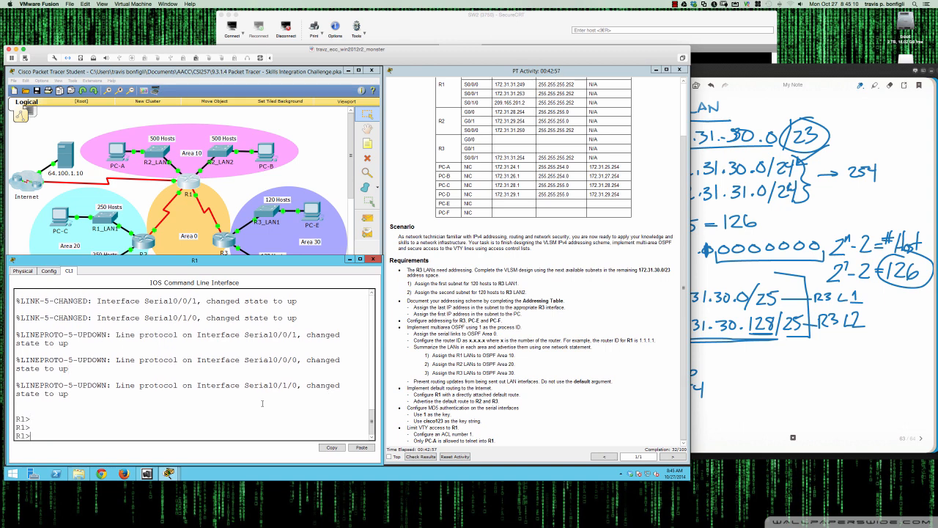
pyautogui.write('en')
pyautogui.press('Return')
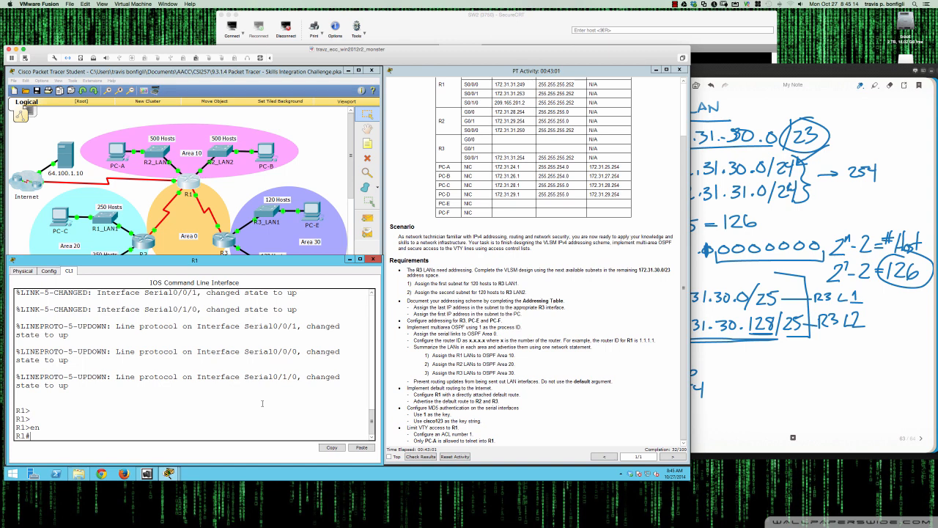
pyautogui.write('sh ip int br')
pyautogui.press('Return')
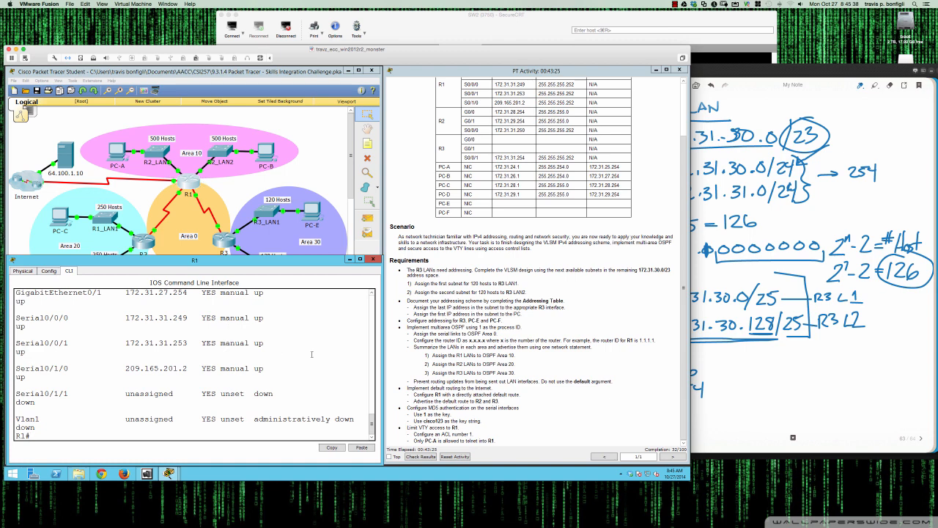
# Enable OSPF process 1 on R1 and set its router ID to 1.1.1.1
pyautogui.write('conf t')
pyautogui.press('Return')
pyautogui.write('router ')
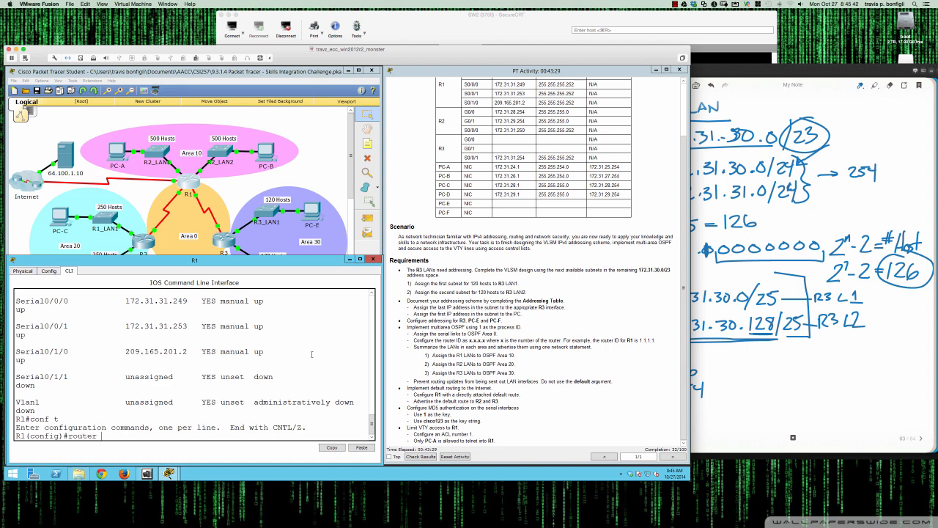
pyautogui.write('ospf 1')
pyautogui.press('Return')
pyautogui.write('router')
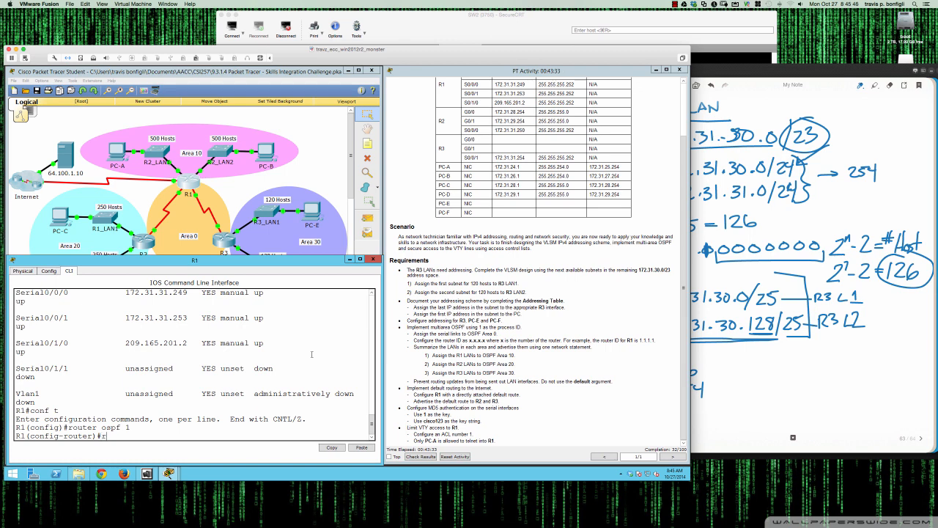
pyautogui.press('Tab')
pyautogui.write('1.')
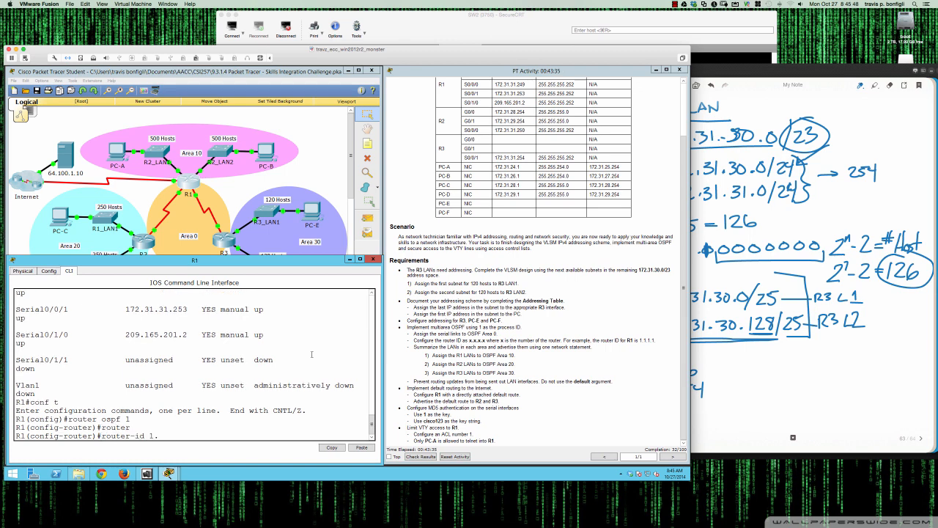
pyautogui.write('1.1.1')
pyautogui.press('Return')
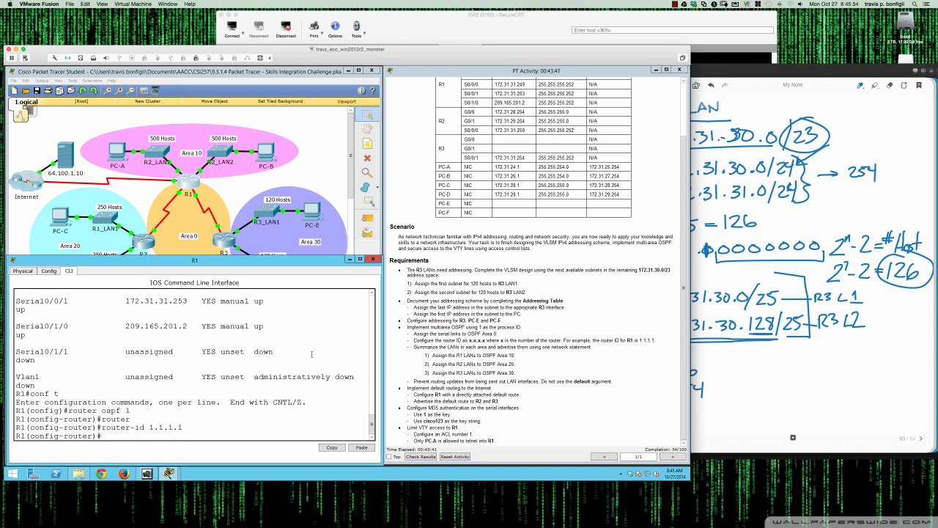
# Advertise network 172.31.31.249 with wildcard 0.0.0.3 in OSPF area 0 on R1
pyautogui.write('net')
pyautogui.press('Tab')
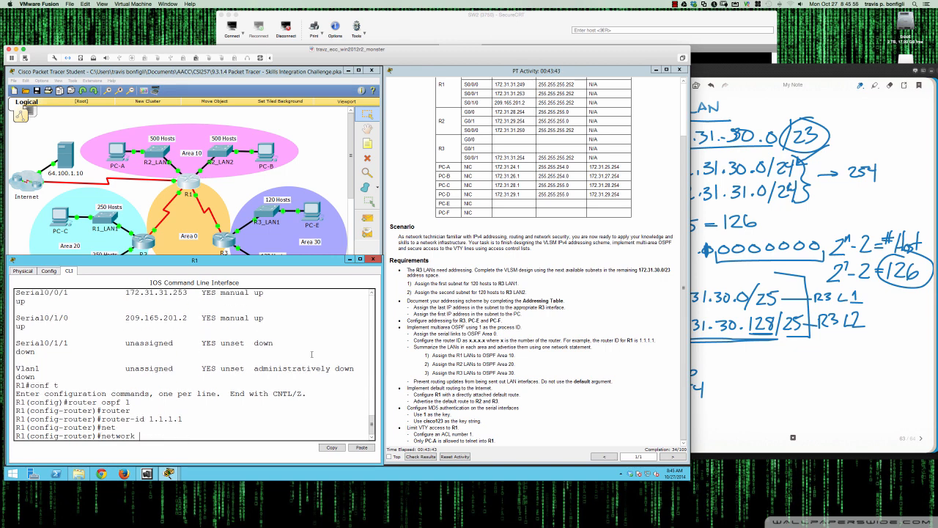
pyautogui.write('172.31.31.249 0.0.0.3 area 0')
pyautogui.press('Return')
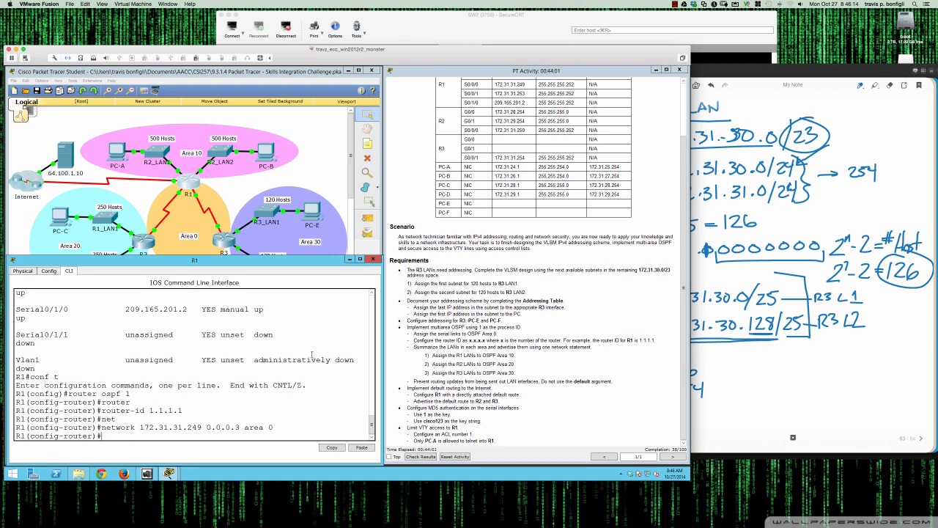
# Remove the 172.31.31.249 0.0.0.3 area 0 network statement from R1's OSPF process
pyautogui.press('Up')
pyautogui.press('BackSpace')
pyautogui.press('BackSpace')
pyautogui.write('49')
pyautogui.write('no')
pyautogui.press('Return')
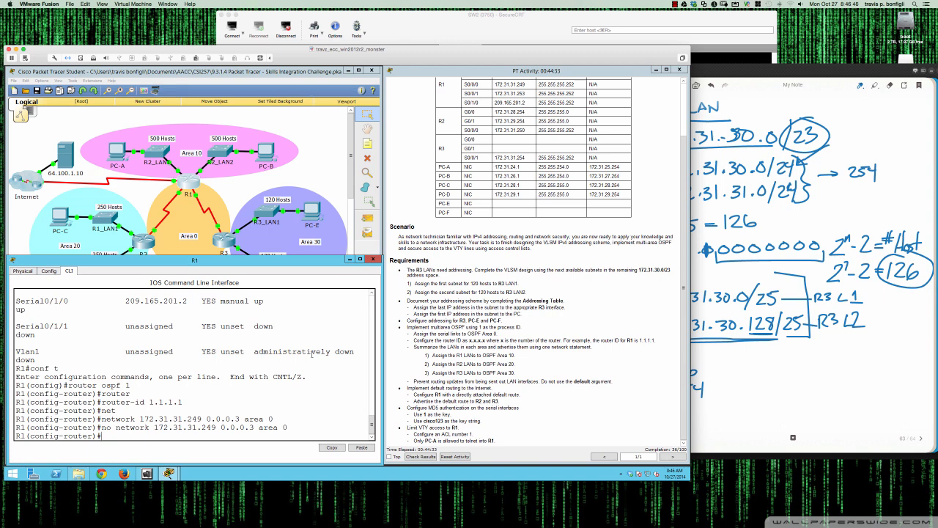
# Page through R1's running configuration
pyautogui.write('do sh run')
pyautogui.press('Return')
pyautogui.press('space')
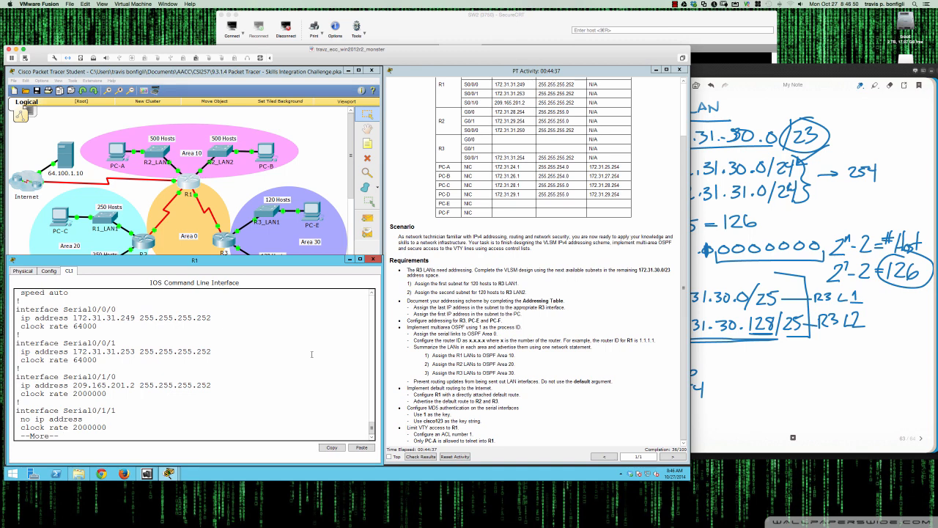
pyautogui.press('space')
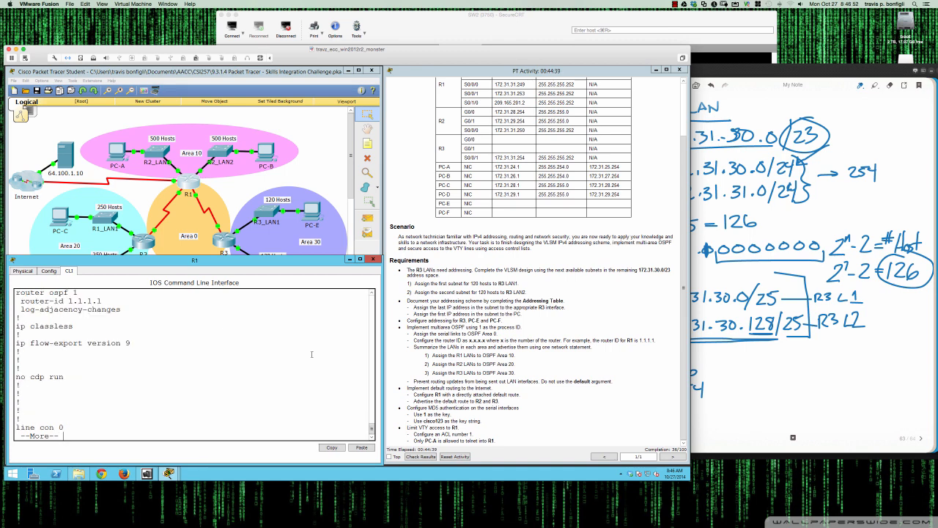
pyautogui.press('q')
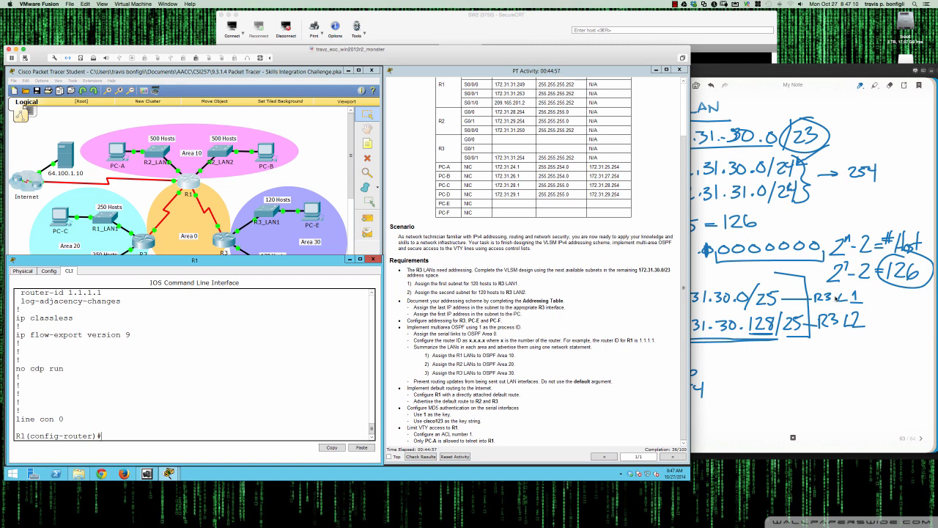
# Turn to a new blank page in the notes app
pyautogui.click(756, 342)
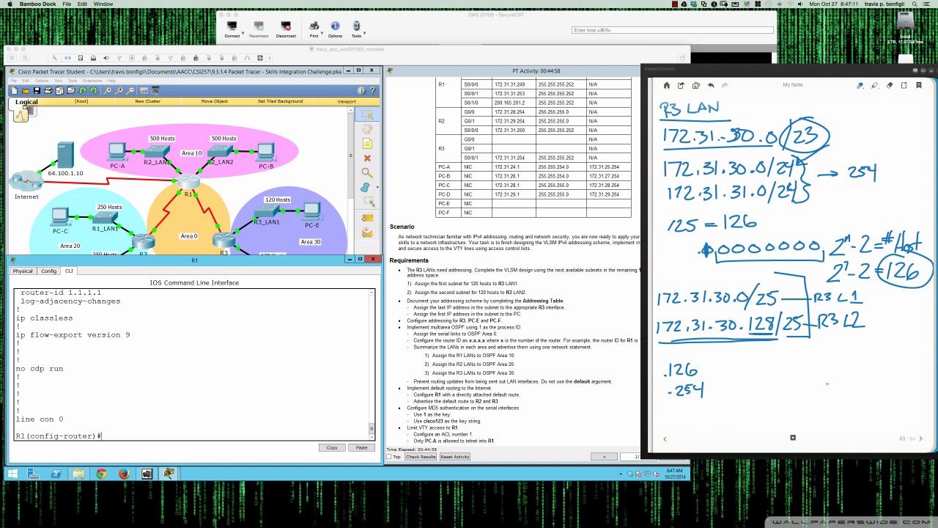
pyautogui.click(921, 439)
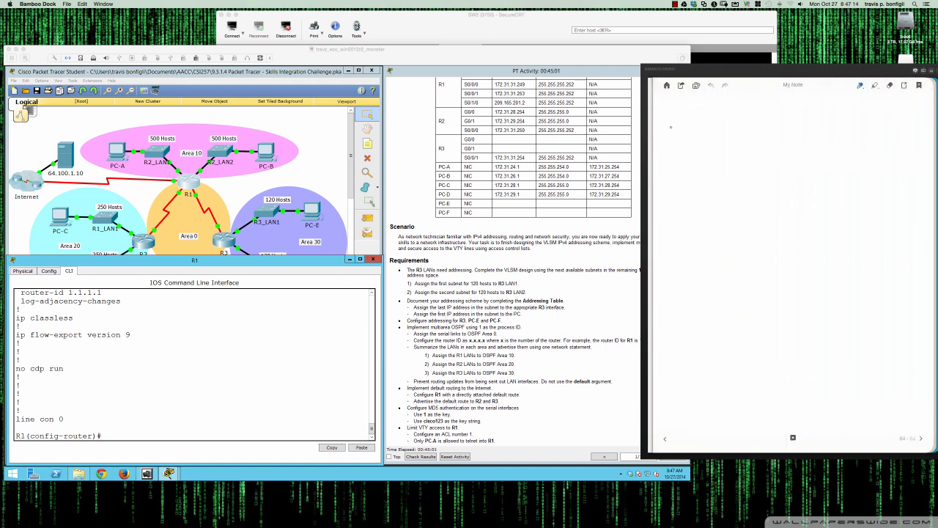
# Handwrite the address 172.31.31.249 on the blank notes page
pyautogui.moveTo(665, 120)
pyautogui.mouseDown()
pyautogui.moveTo(664, 131)
pyautogui.moveTo(732, 122)
pyautogui.moveTo(726, 129)
pyautogui.mouseUp()
pyautogui.click(693, 128)
pyautogui.click(721, 129)
pyautogui.click(746, 126)
pyautogui.moveTo(740, 115)
pyautogui.mouseDown()
pyautogui.moveTo(740, 129)
pyautogui.moveTo(767, 132)
pyautogui.mouseUp()
pyautogui.moveTo(767, 118); pyautogui.dragTo(773, 132)
pyautogui.moveTo(785, 113); pyautogui.dragTo(787, 137)
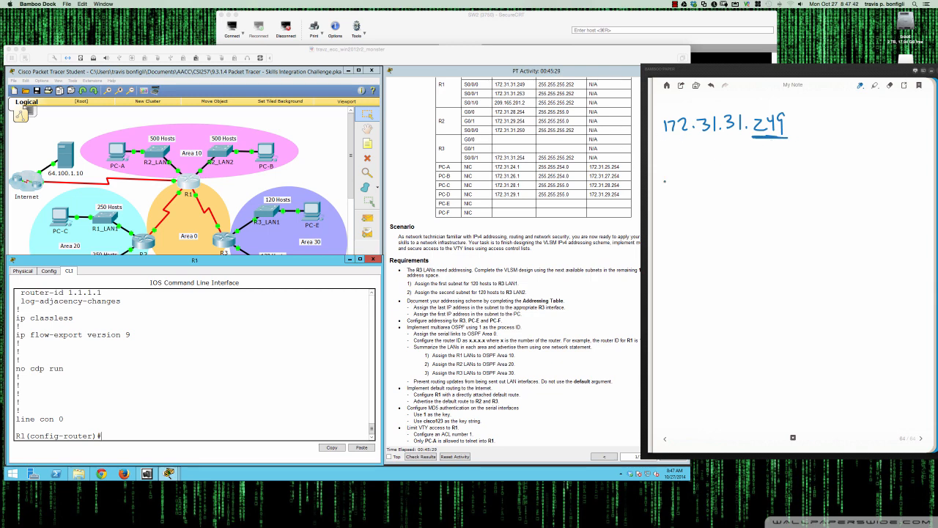
# Write out the 172.31.31.252 subnet in the notes, labelling its network ID, host addresses .253 and .254, and broadcast .255
pyautogui.moveTo(666, 181)
pyautogui.mouseDown()
pyautogui.moveTo(666, 195)
pyautogui.moveTo(678, 194)
pyautogui.mouseUp()
pyautogui.moveTo(685, 181); pyautogui.dragTo(706, 190)
pyautogui.click(698, 192)
pyautogui.moveTo(721, 179)
pyautogui.mouseDown()
pyautogui.moveTo(722, 192)
pyautogui.moveTo(781, 187)
pyautogui.mouseUp()
pyautogui.click(761, 187)
pyautogui.moveTo(784, 173)
pyautogui.mouseDown()
pyautogui.moveTo(814, 187)
pyautogui.moveTo(786, 208)
pyautogui.mouseUp()
pyautogui.moveTo(787, 195)
pyautogui.mouseDown()
pyautogui.moveTo(802, 210)
pyautogui.moveTo(789, 233)
pyautogui.mouseUp()
pyautogui.moveTo(788, 220)
pyautogui.mouseDown()
pyautogui.moveTo(798, 232)
pyautogui.moveTo(808, 225)
pyautogui.moveTo(786, 254)
pyautogui.moveTo(796, 254)
pyautogui.moveTo(798, 240)
pyautogui.mouseUp()
pyautogui.moveTo(797, 242)
pyautogui.mouseDown()
pyautogui.moveTo(806, 254)
pyautogui.moveTo(809, 239)
pyautogui.moveTo(827, 248)
pyautogui.moveTo(856, 238)
pyautogui.mouseUp()
pyautogui.moveTo(827, 182)
pyautogui.mouseDown()
pyautogui.moveTo(838, 172)
pyautogui.moveTo(851, 182)
pyautogui.mouseUp()
pyautogui.moveTo(845, 172)
pyautogui.mouseDown()
pyautogui.moveTo(869, 180)
pyautogui.moveTo(879, 170)
pyautogui.mouseUp()
pyautogui.moveTo(867, 180); pyautogui.dragTo(880, 183)
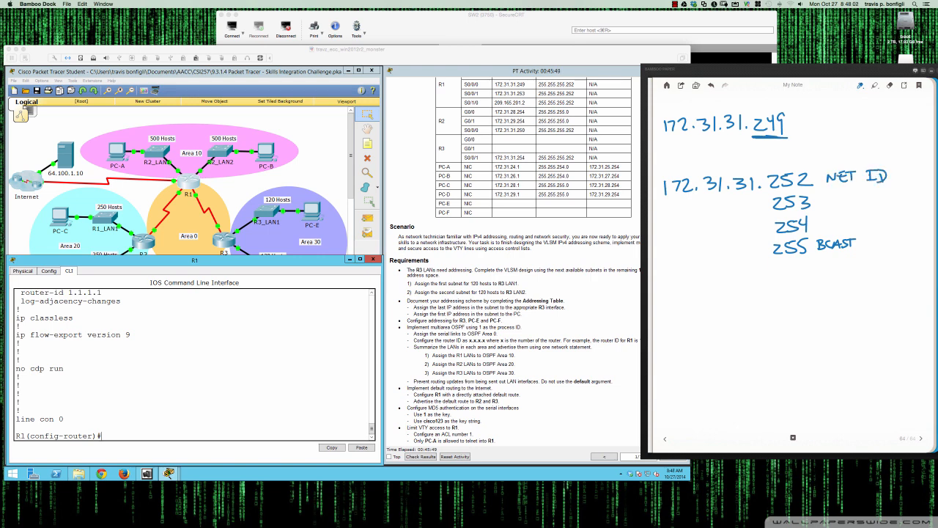
# Mark .249 as a /30 and list the .248 subnet: network ID .248, usable .249–.250, broadcast .251
pyautogui.moveTo(777, 102)
pyautogui.mouseDown()
pyautogui.moveTo(743, 131)
pyautogui.moveTo(809, 107)
pyautogui.moveTo(781, 145)
pyautogui.mouseUp()
pyautogui.moveTo(798, 121); pyautogui.dragTo(799, 140)
pyautogui.moveTo(812, 126); pyautogui.dragTo(811, 127)
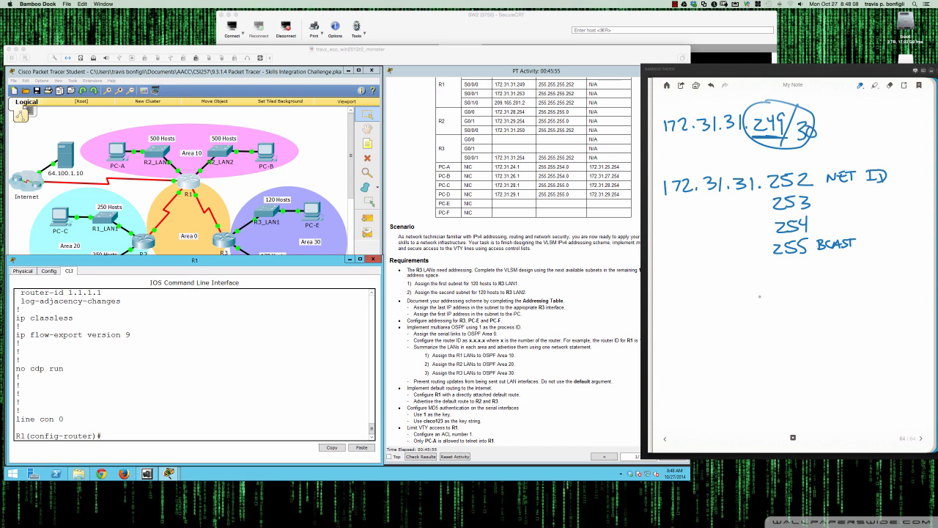
pyautogui.moveTo(765, 288)
pyautogui.mouseDown()
pyautogui.moveTo(779, 297)
pyautogui.moveTo(797, 283)
pyautogui.moveTo(774, 310)
pyautogui.moveTo(779, 318)
pyautogui.mouseUp()
pyautogui.moveTo(779, 305); pyautogui.dragTo(789, 312)
pyautogui.moveTo(786, 303); pyautogui.dragTo(786, 318)
pyautogui.moveTo(796, 305)
pyautogui.mouseDown()
pyautogui.moveTo(780, 343)
pyautogui.moveTo(800, 337)
pyautogui.moveTo(784, 366)
pyautogui.moveTo(826, 359)
pyautogui.mouseUp()
pyautogui.moveTo(827, 347)
pyautogui.mouseDown()
pyautogui.moveTo(830, 359)
pyautogui.moveTo(847, 356)
pyautogui.mouseUp()
pyautogui.moveTo(849, 356)
pyautogui.mouseDown()
pyautogui.moveTo(853, 346)
pyautogui.moveTo(856, 357)
pyautogui.mouseUp()
pyautogui.moveTo(865, 345)
pyautogui.mouseDown()
pyautogui.moveTo(857, 356)
pyautogui.moveTo(867, 355)
pyautogui.mouseUp()
pyautogui.moveTo(859, 343); pyautogui.dragTo(873, 343)
pyautogui.moveTo(804, 288); pyautogui.dragTo(820, 280)
pyautogui.moveTo(820, 280)
pyautogui.mouseDown()
pyautogui.moveTo(832, 290)
pyautogui.moveTo(832, 278)
pyautogui.mouseUp()
pyautogui.moveTo(841, 278); pyautogui.dragTo(840, 283)
pyautogui.moveTo(837, 277); pyautogui.dragTo(852, 276)
pyautogui.moveTo(844, 276)
pyautogui.mouseDown()
pyautogui.moveTo(845, 290)
pyautogui.moveTo(859, 291)
pyautogui.moveTo(865, 275)
pyautogui.mouseUp()
pyautogui.moveTo(856, 288); pyautogui.dragTo(868, 289)
pyautogui.moveTo(868, 275); pyautogui.dragTo(869, 289)
pyautogui.moveTo(811, 308)
pyautogui.mouseDown()
pyautogui.moveTo(812, 333)
pyautogui.moveTo(847, 311)
pyautogui.moveTo(843, 319)
pyautogui.moveTo(865, 319)
pyautogui.mouseUp()
pyautogui.moveTo(853, 307); pyautogui.dragTo(889, 314)
pyautogui.moveTo(885, 303)
pyautogui.mouseDown()
pyautogui.moveTo(896, 301)
pyautogui.moveTo(865, 307)
pyautogui.mouseUp()
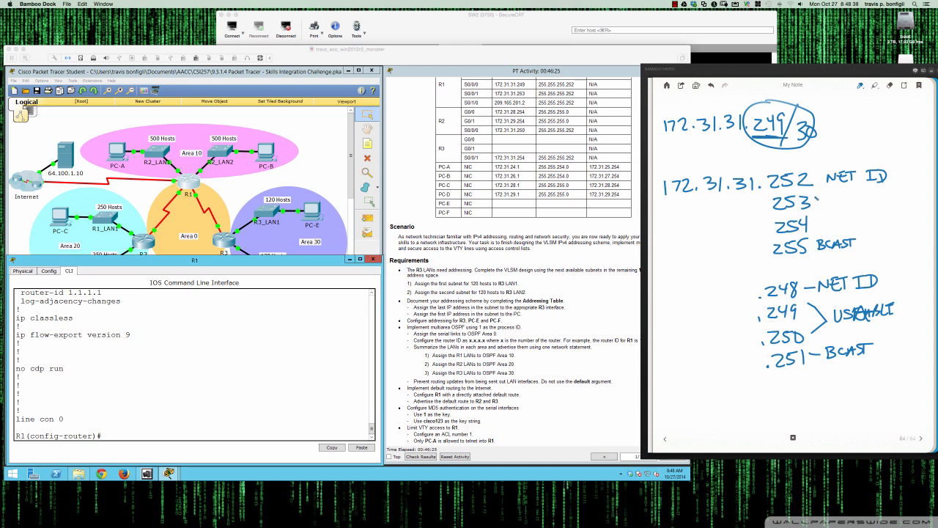
pyautogui.moveTo(812, 198); pyautogui.dragTo(813, 221)
# Advertise network 172.31.31.252 with wildcard 0.0.0.3 in OSPF area 0 on R1
pyautogui.click(308, 393)
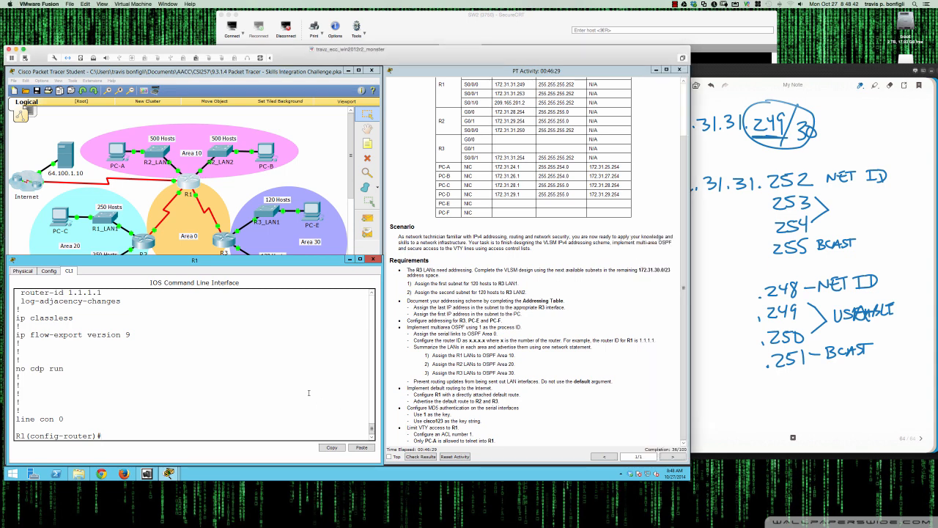
pyautogui.write('net')
pyautogui.press('Tab')
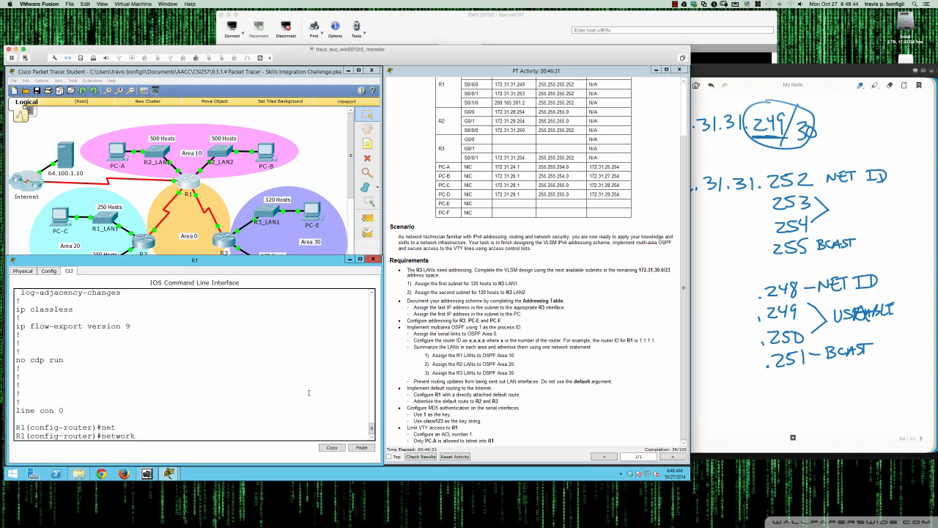
pyautogui.write('172.31.31.252 0.0.0.3 area 0')
pyautogui.press('Return')
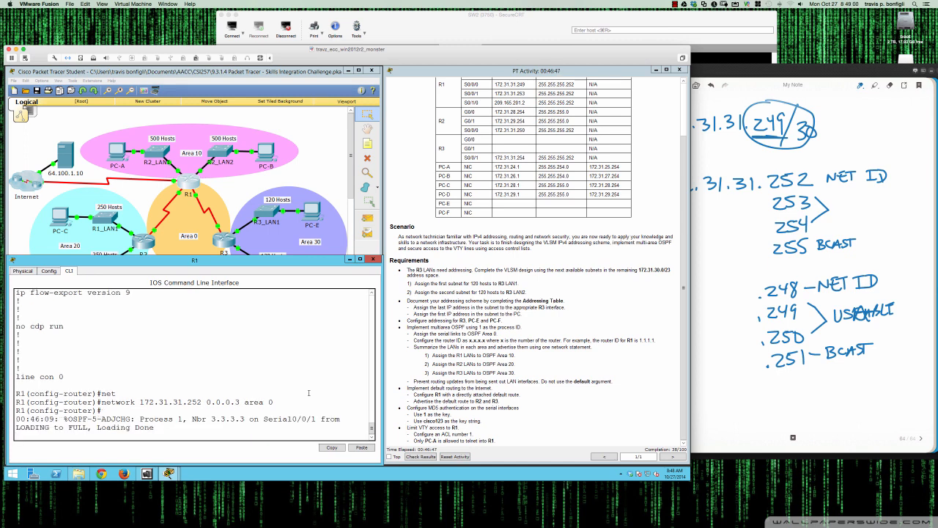
pyautogui.press('Return')
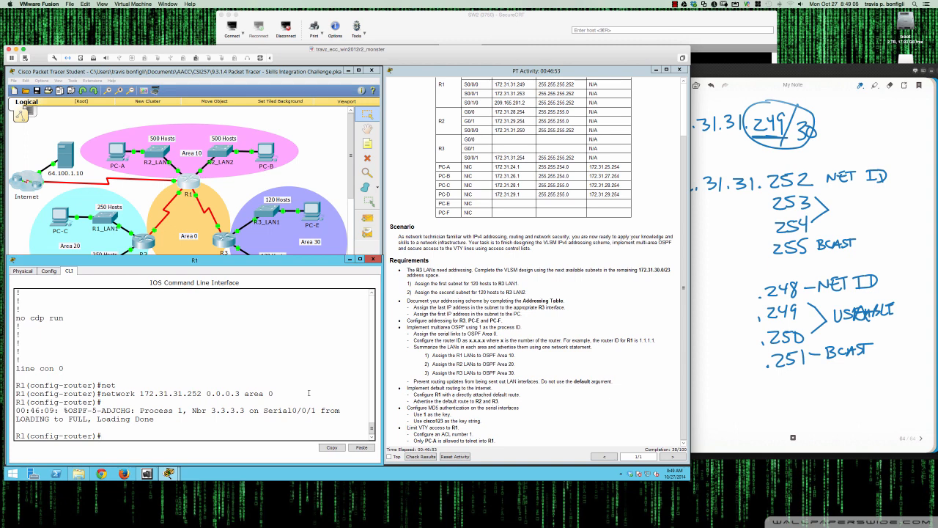
# Advertise network 172.31.31.248 with wildcard 0.0.0.3 in OSPF area 0 on R1
pyautogui.press('Up')
pyautogui.press('Left')
pyautogui.press('Left')
pyautogui.press('Left')
pyautogui.press('Left')
pyautogui.press('Left')
pyautogui.press('Left')
pyautogui.press('Left')
pyautogui.press('Left')
pyautogui.press('Left')
pyautogui.press('Left')
pyautogui.press('Left')
pyautogui.press('Left')
pyautogui.press('Left')
pyautogui.press('Left')
pyautogui.press('Left')
pyautogui.press('BackSpace')
pyautogui.press('BackSpace')
pyautogui.press('BackSpace')
pyautogui.write('248')
pyautogui.press('Return')
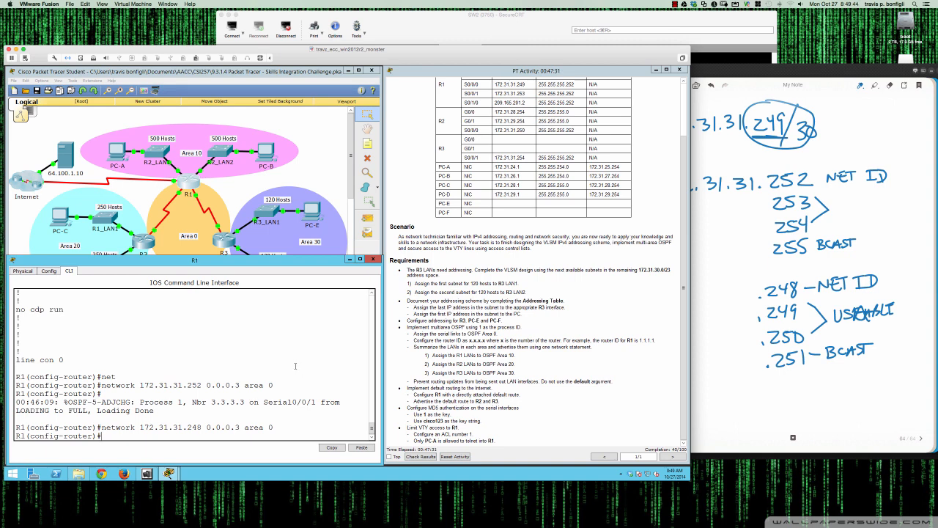
# Open R2's command line interface and enter privileged EXEC mode
pyautogui.click(149, 241)
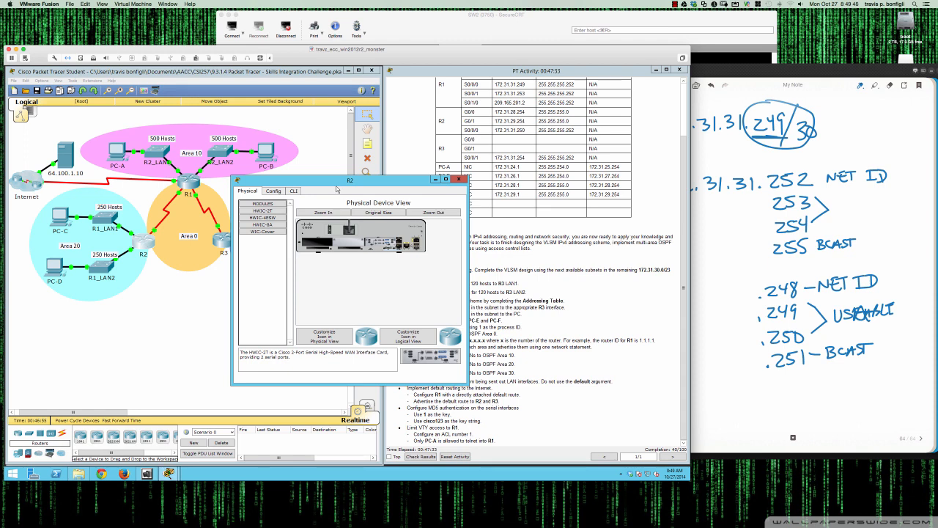
pyautogui.moveTo(337, 183); pyautogui.dragTo(110, 263)
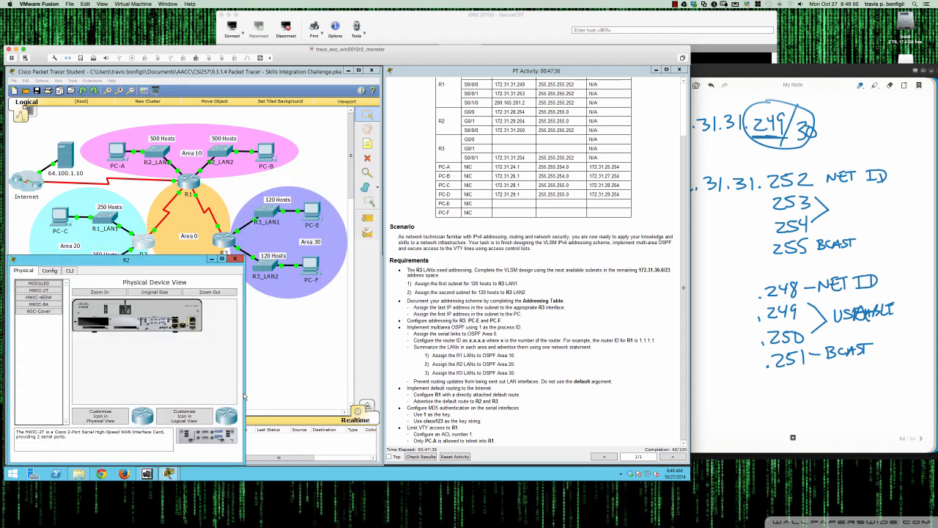
pyautogui.moveTo(244, 393); pyautogui.dragTo(389, 395)
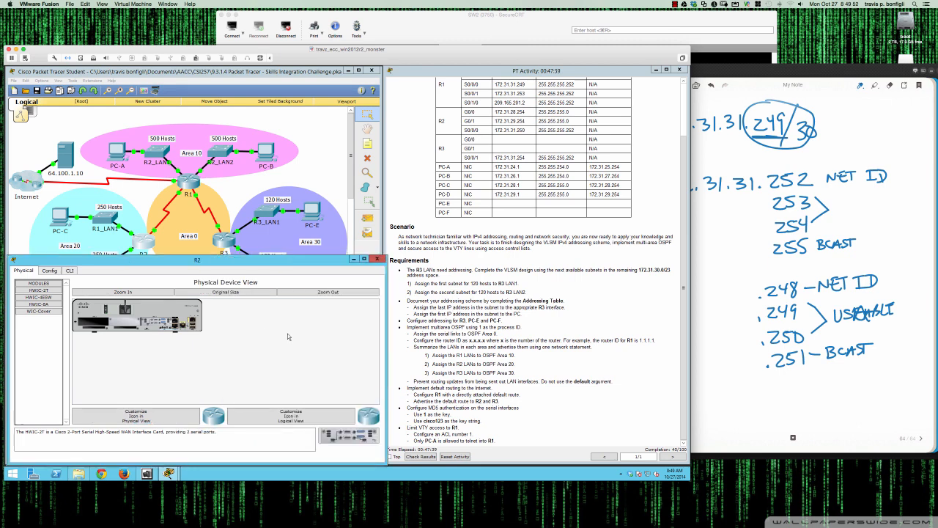
pyautogui.moveTo(253, 257); pyautogui.dragTo(253, 279)
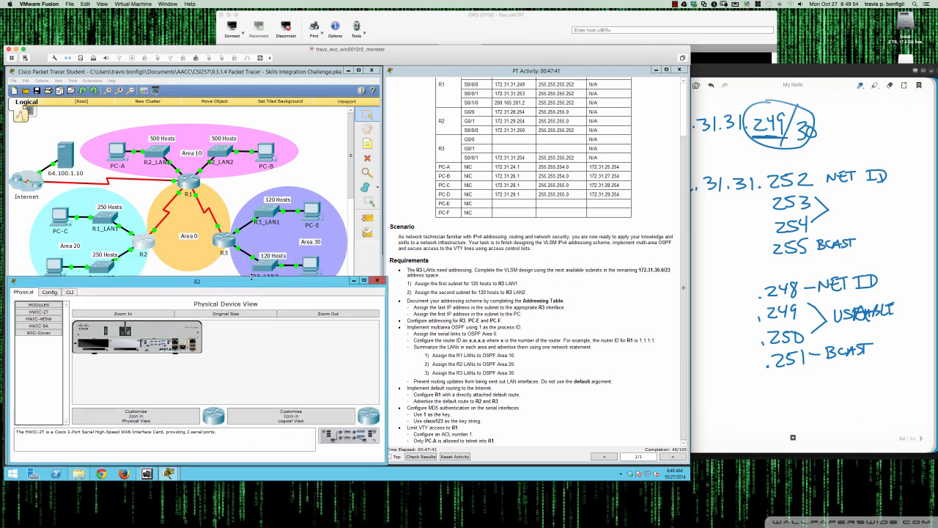
pyautogui.click(70, 292)
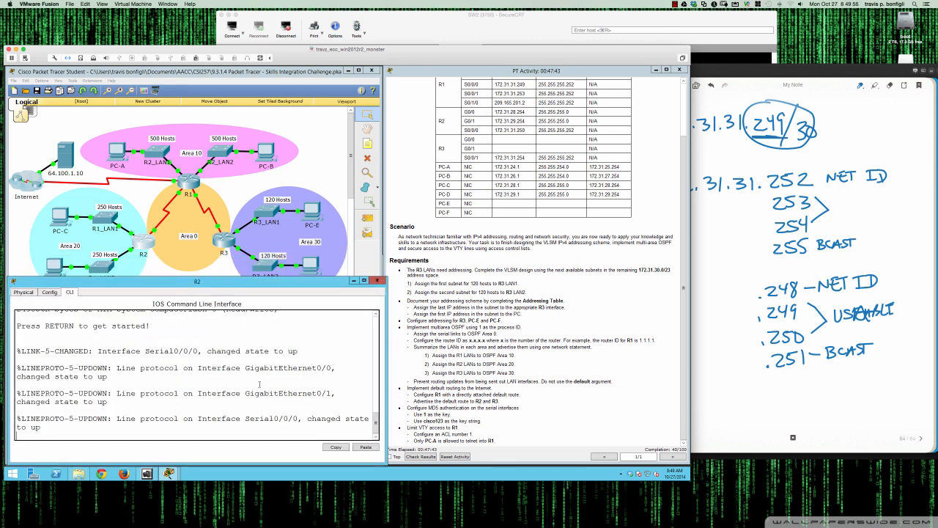
pyautogui.press('Return')
pyautogui.press('Return')
pyautogui.press('Return')
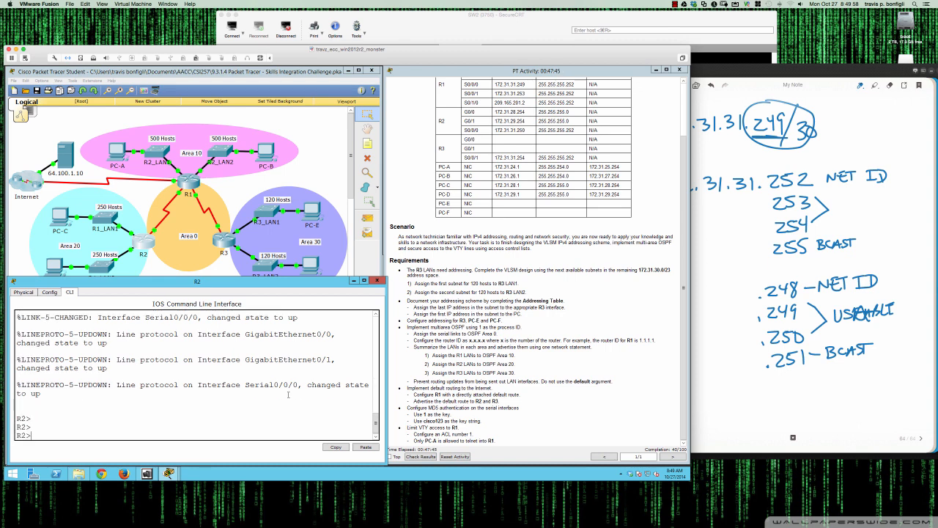
pyautogui.write('en')
pyautogui.press('Return')
pyautogui.press('Return')
pyautogui.press('Return')
pyautogui.press('Return')
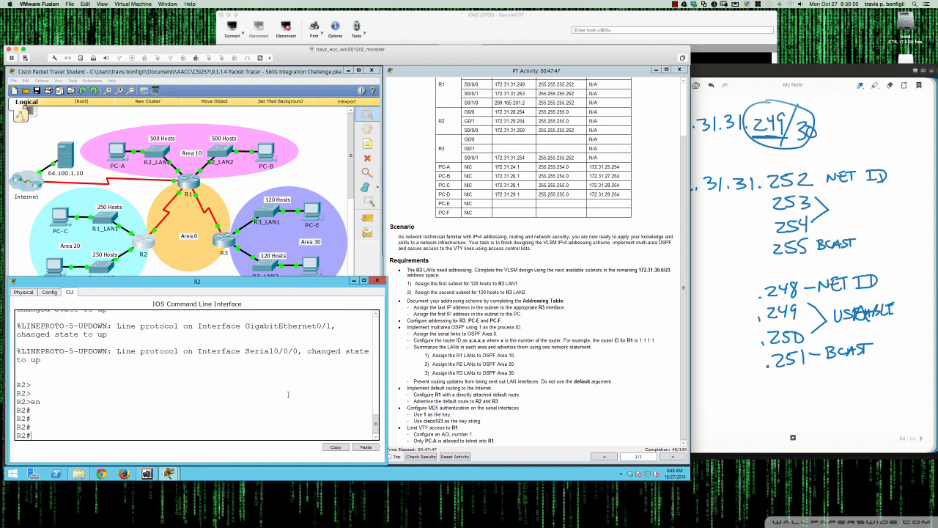
# Display R2's brief interface summary and check the Serial0/0/0 address
pyautogui.write('sh ip int br')
pyautogui.press('Return')
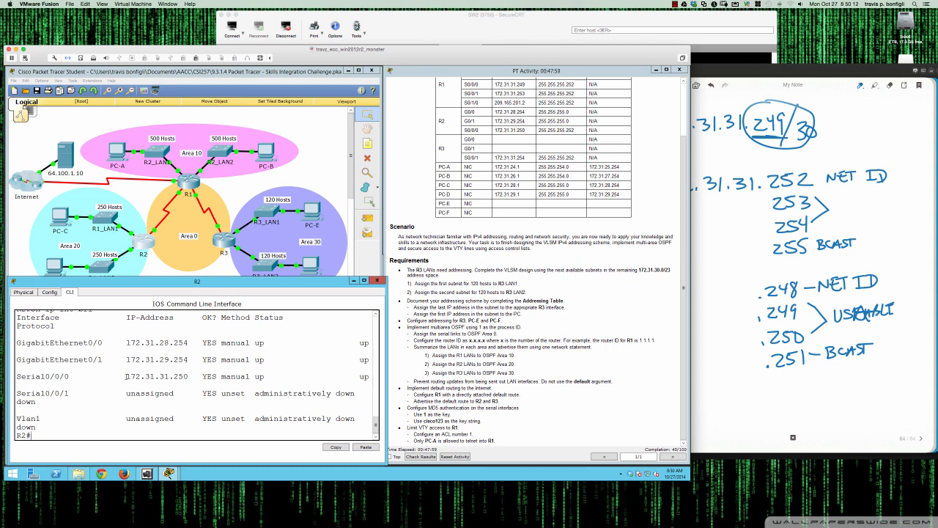
pyautogui.moveTo(126, 376); pyautogui.dragTo(189, 377)
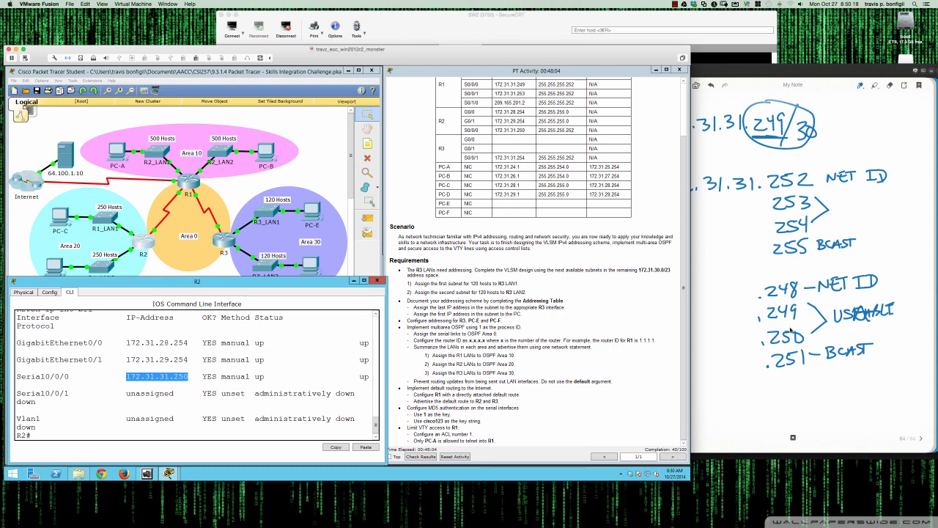
pyautogui.click(296, 369)
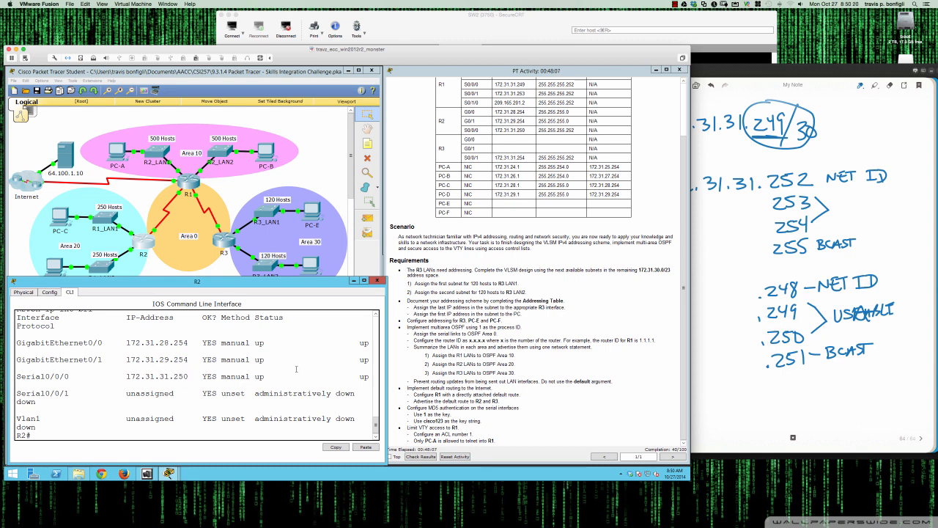
pyautogui.press('Return')
pyautogui.press('Return')
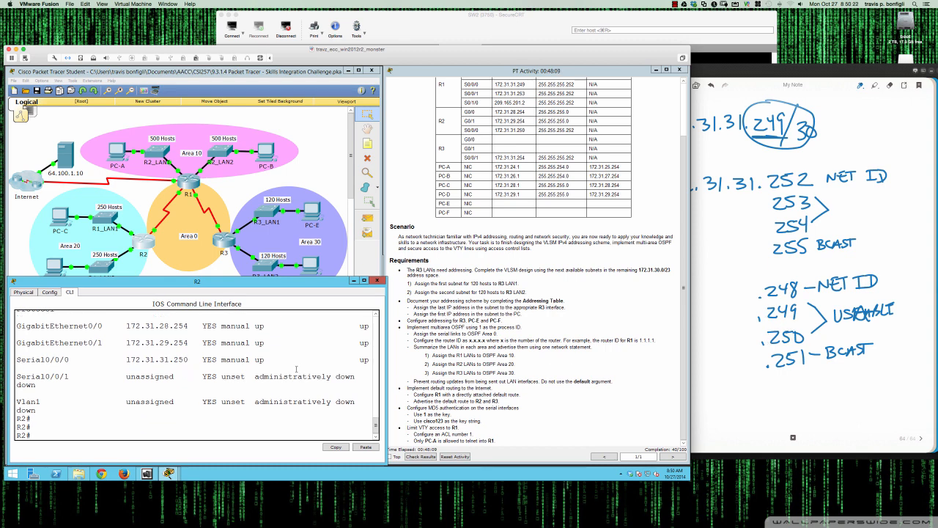
# Start OSPF process 1 on R2 and set its router ID to 2.2.2.2
pyautogui.write('conf t')
pyautogui.press('Return')
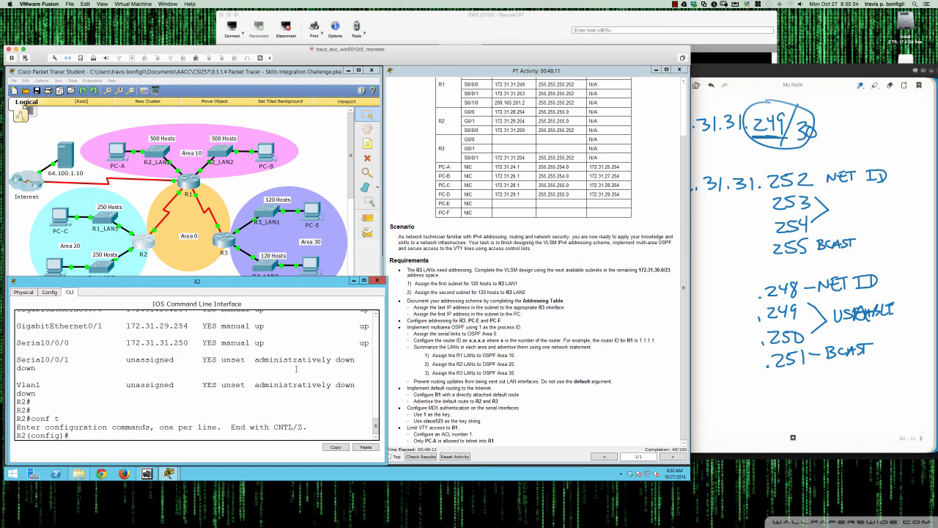
pyautogui.write('router ospf 1')
pyautogui.press('Return')
pyautogui.write('router)#route')
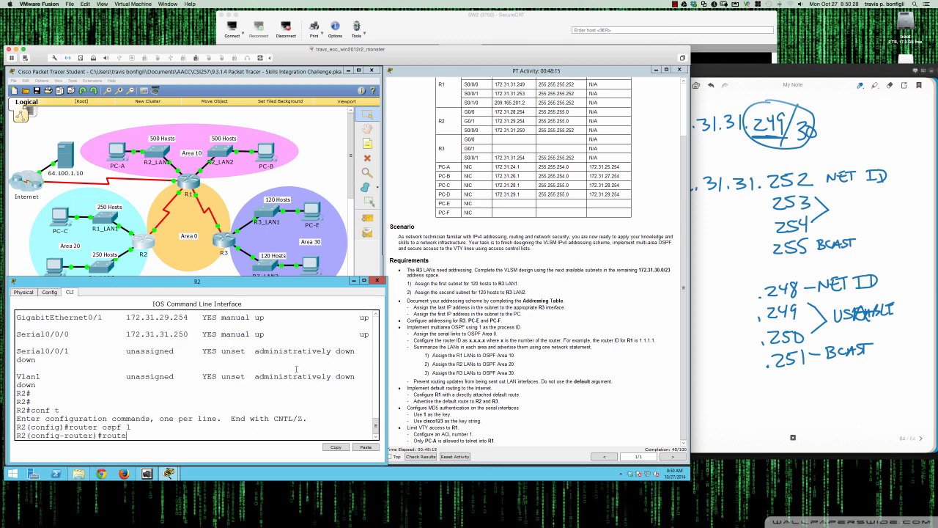
pyautogui.press('Tab')
pyautogui.write('2.2.2.2')
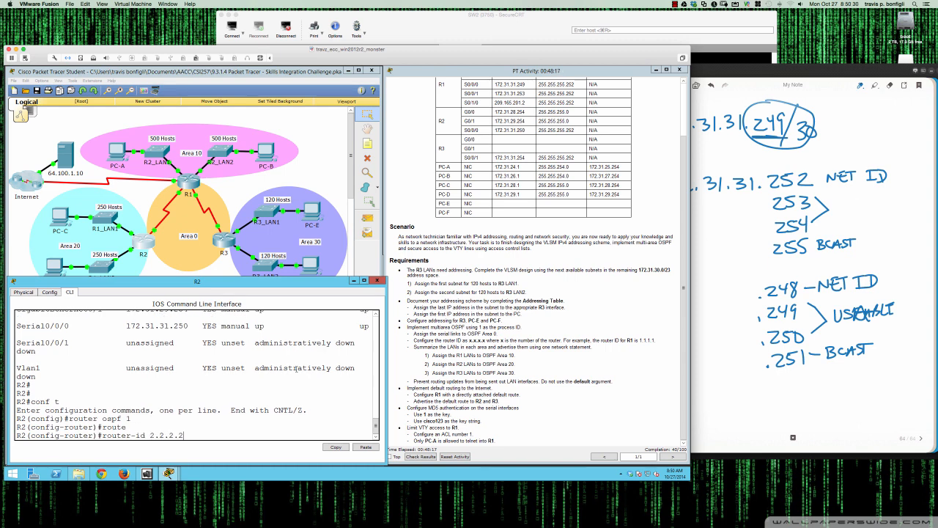
pyautogui.press('Return')
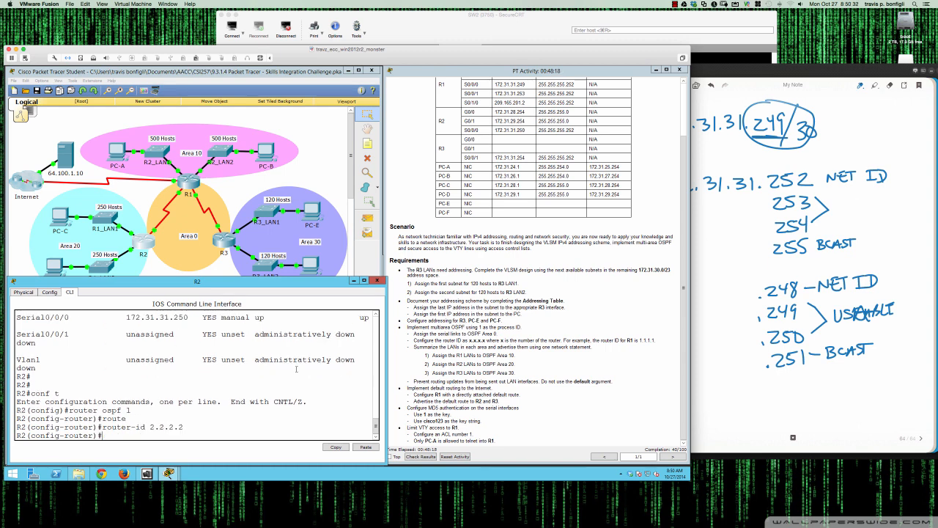
pyautogui.press('Return')
pyautogui.press('Return')
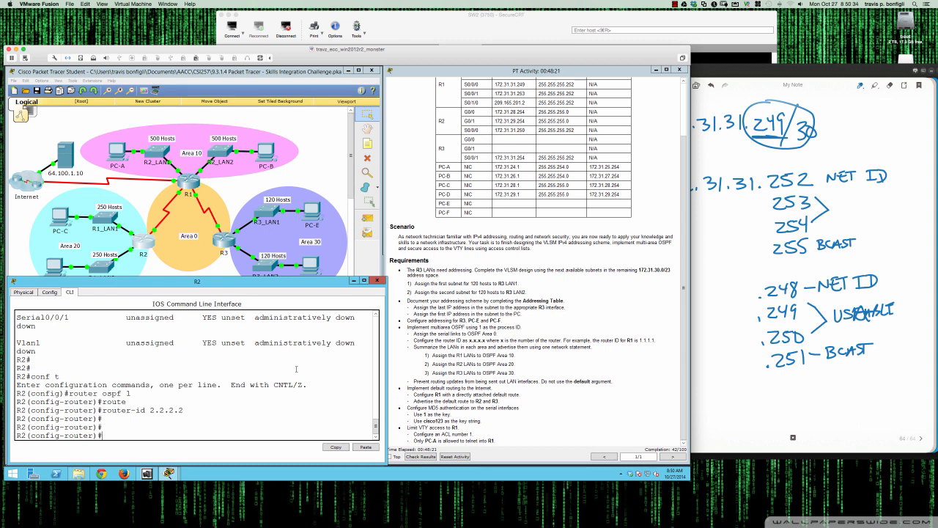
# Advertise network 172.31.31.248 with wildcard 0.0.0.3 in OSPF area 0 on R2
pyautogui.write('net')
pyautogui.press('Tab')
pyautogui.write('172.')
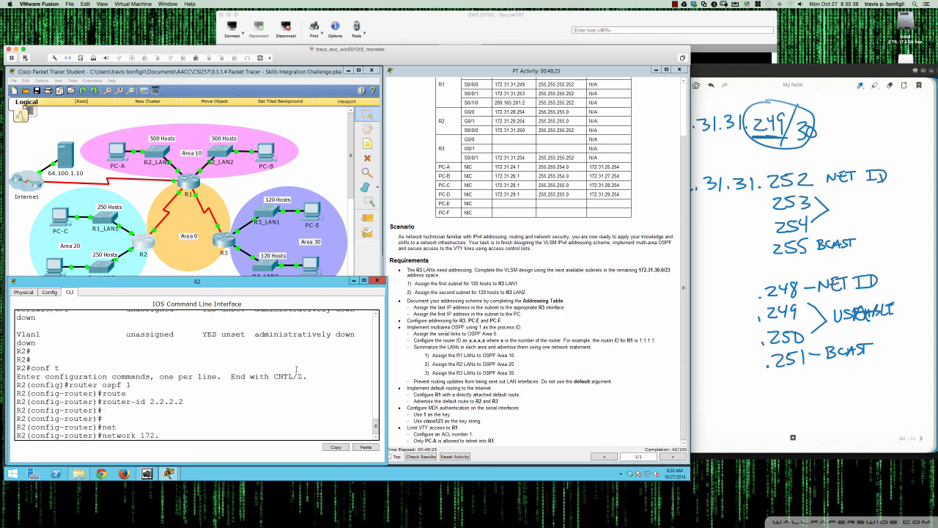
pyautogui.write('31.31.248 0.0.0.3 area 0')
pyautogui.press('Return')
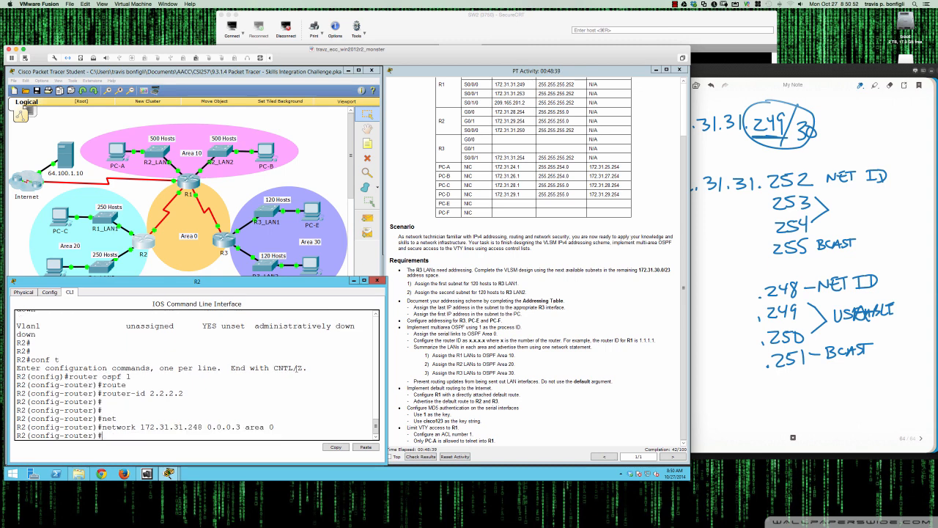
pyautogui.press('Return')
pyautogui.press('Return')
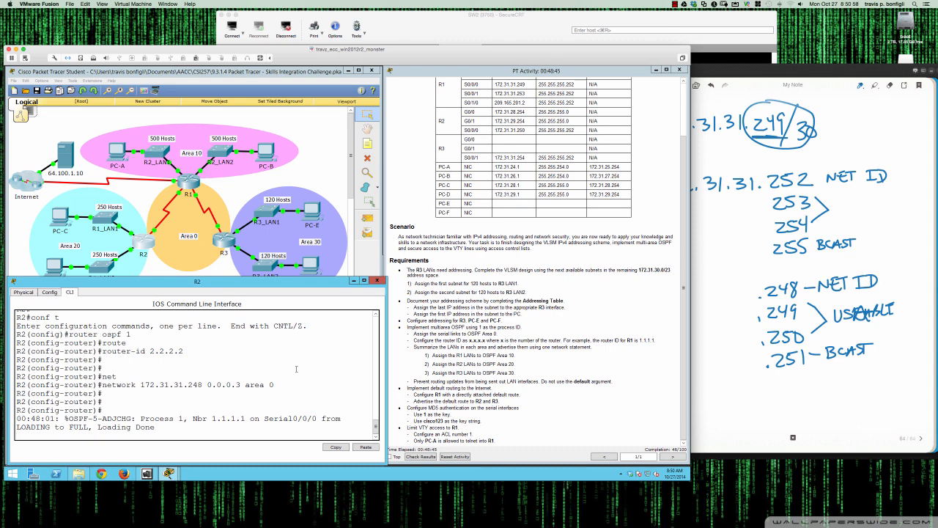
pyautogui.press('Return')
pyautogui.press('Return')
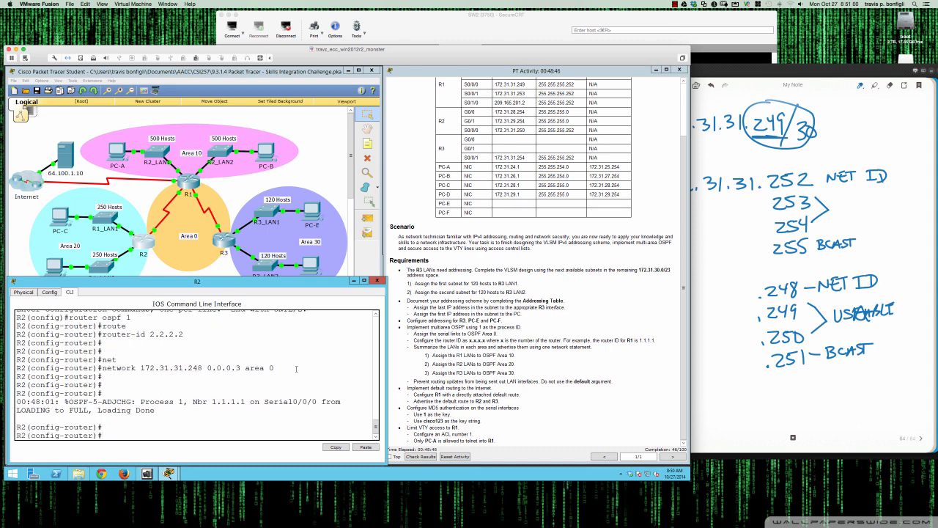
# Show R2's OSPF neighbor table
pyautogui.write('do sh ip ospf ne')
pyautogui.press('Return')
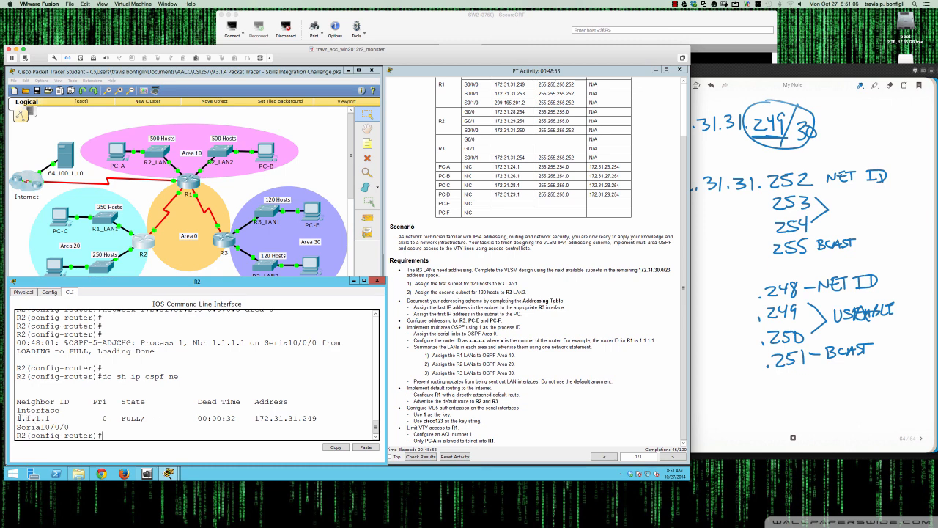
pyautogui.moveTo(18, 417); pyautogui.dragTo(50, 418)
# Open R3's command line and show its OSPF neighbor table
pyautogui.click(220, 242)
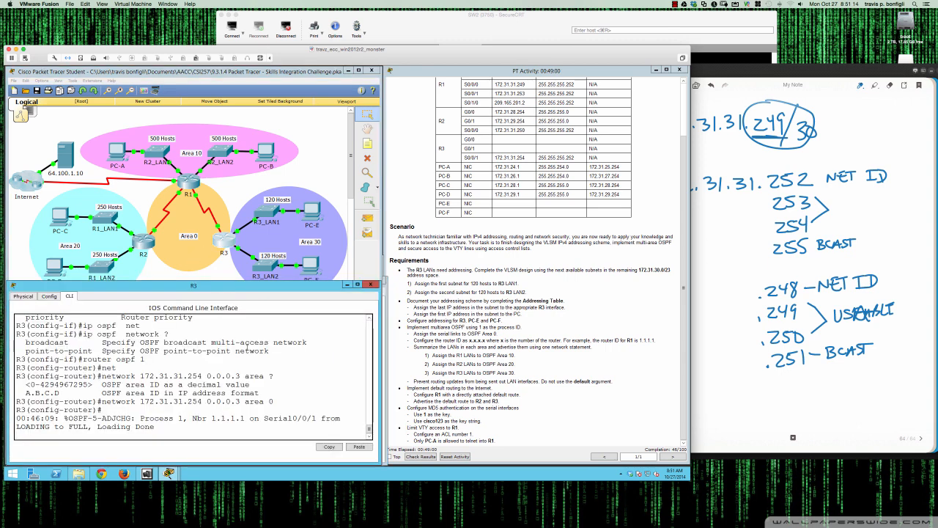
pyautogui.press('Return')
pyautogui.press('Return')
pyautogui.press('Return')
pyautogui.write('do sh ip')
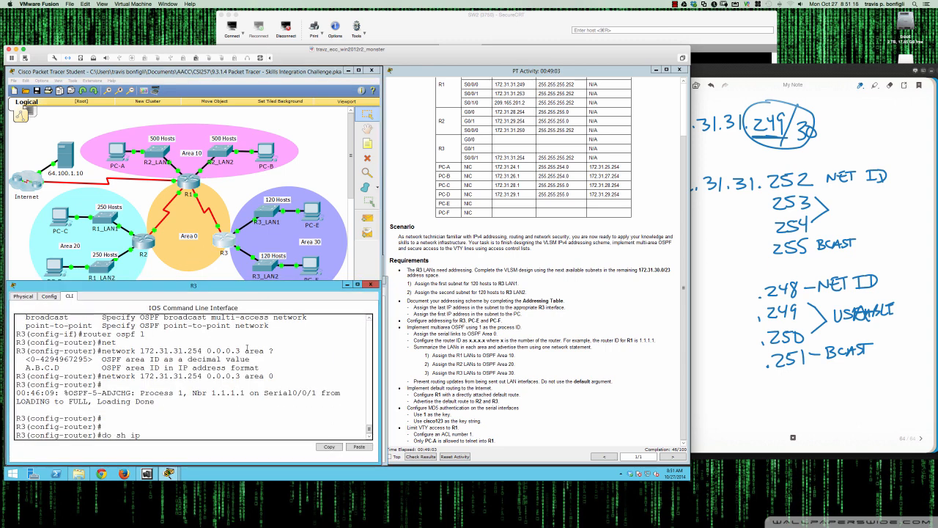
pyautogui.press('BackSpace')
pyautogui.press('BackSpace')
pyautogui.write('ip ospf ne')
pyautogui.press('Return')
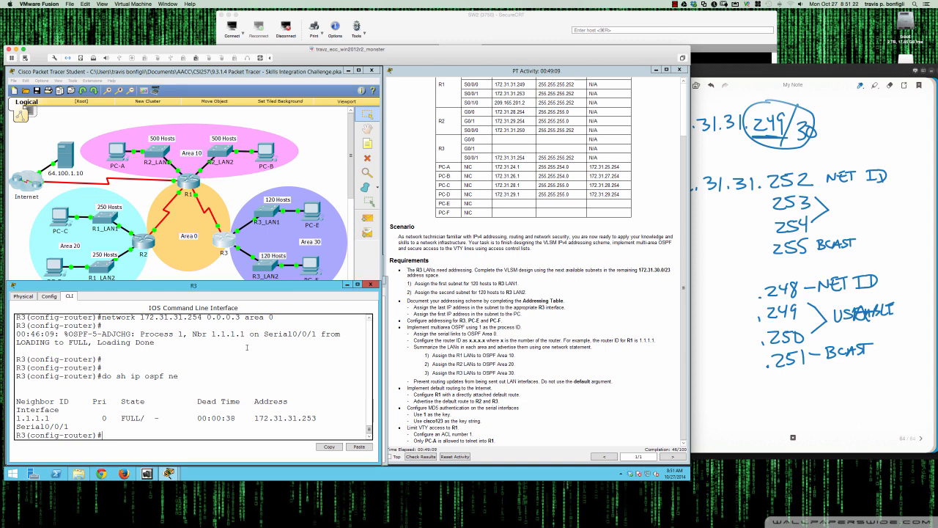
# Return to R1's command line interface
pyautogui.click(188, 183)
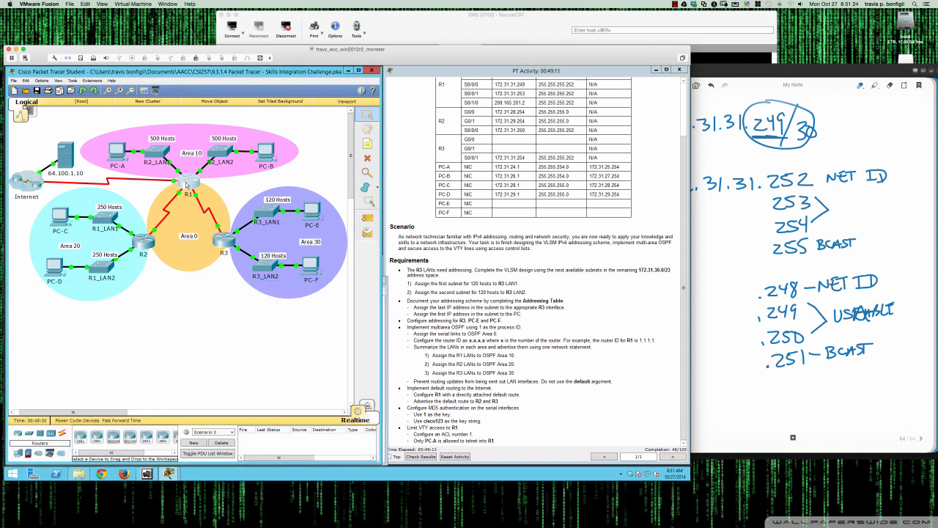
pyautogui.press('Return')
pyautogui.press('Return')
pyautogui.press('Return')
pyautogui.press('Return')
pyautogui.press('Return')
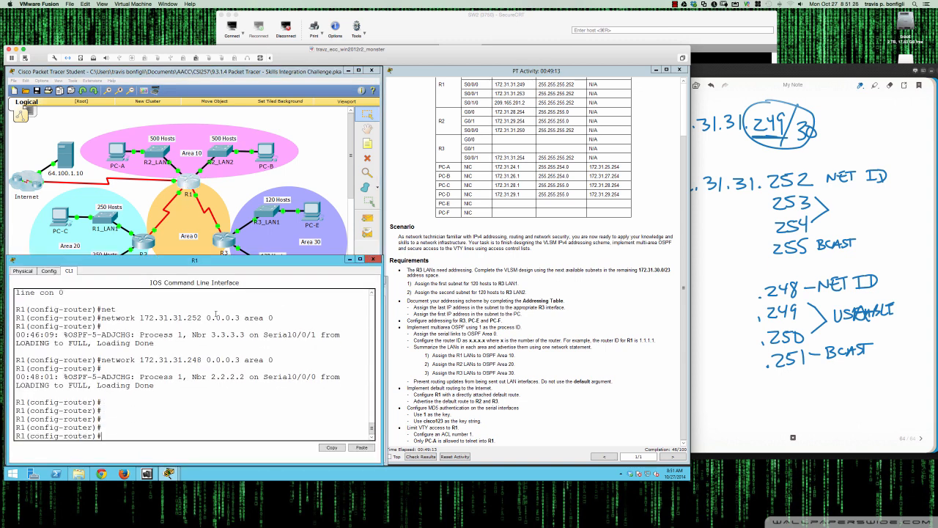
# Show R1's OSPF neighbor table and highlight the neighbor entries
pyautogui.write('do sh ip ospf ne')
pyautogui.press('Return')
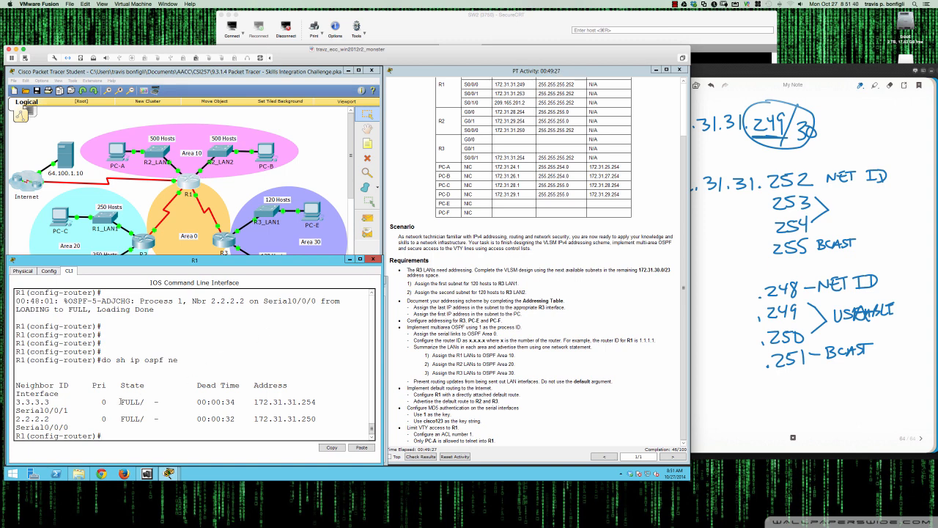
pyautogui.moveTo(121, 402); pyautogui.dragTo(162, 415)
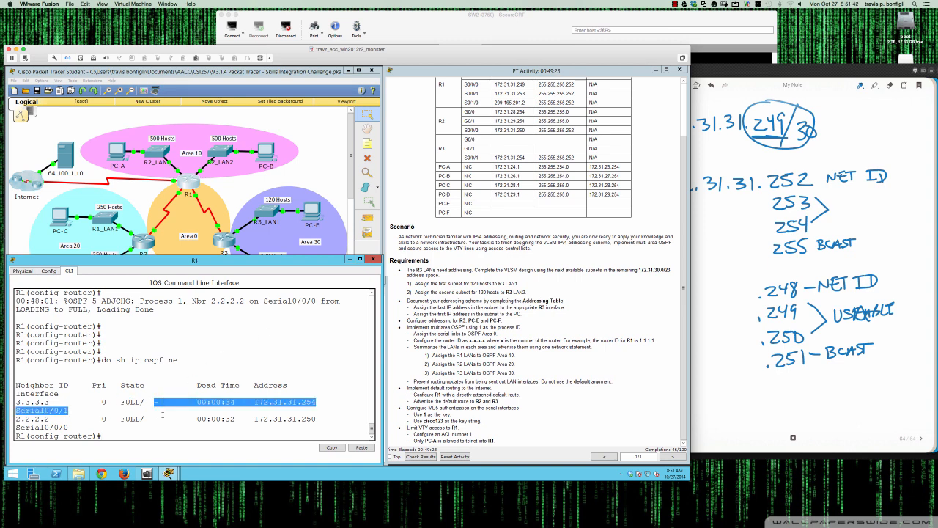
pyautogui.click(160, 412)
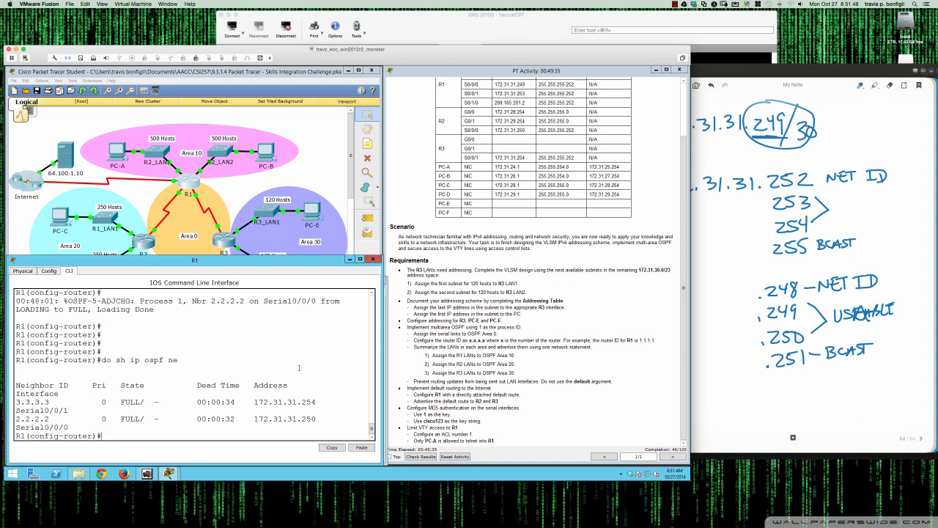
# Display R1's IP routing protocol details and review the advertised networks and routing information sources
pyautogui.write('do sh ip proto')
pyautogui.press('Return')
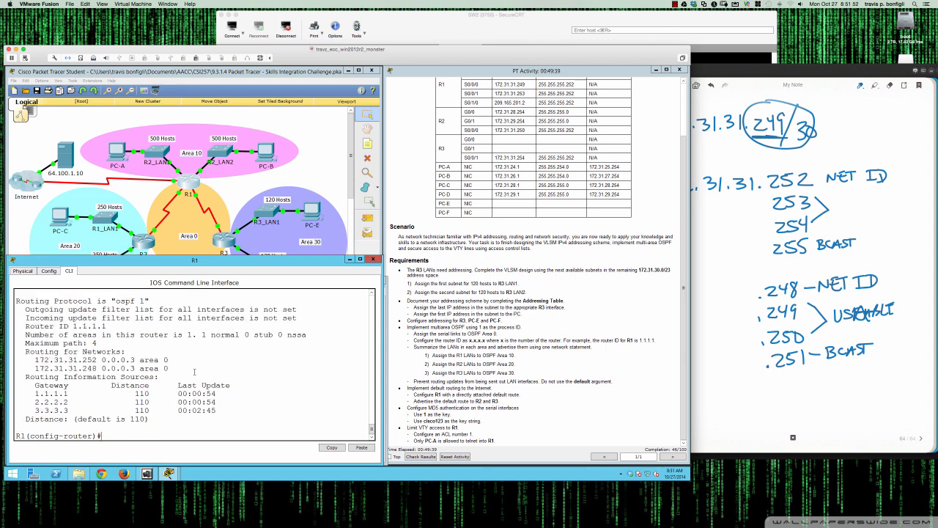
pyautogui.scroll(1, 194, 371)
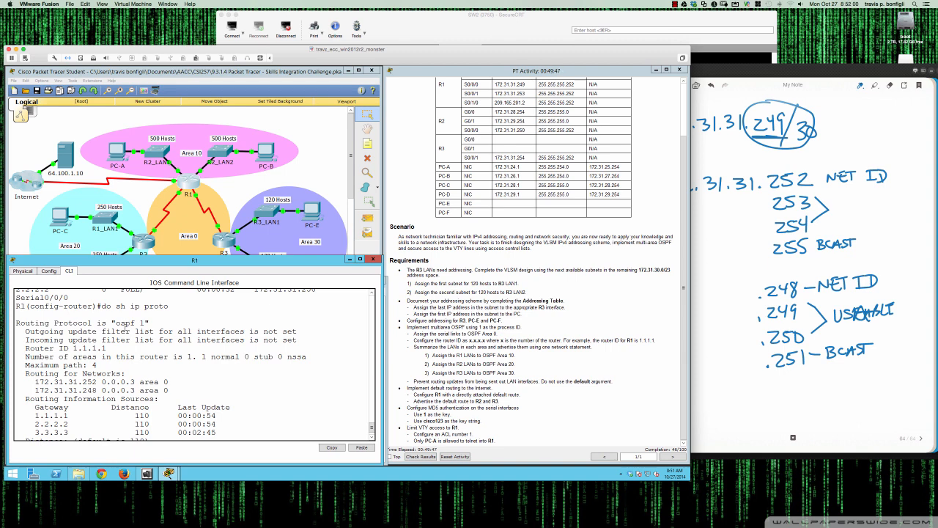
pyautogui.scroll(-1, 126, 328)
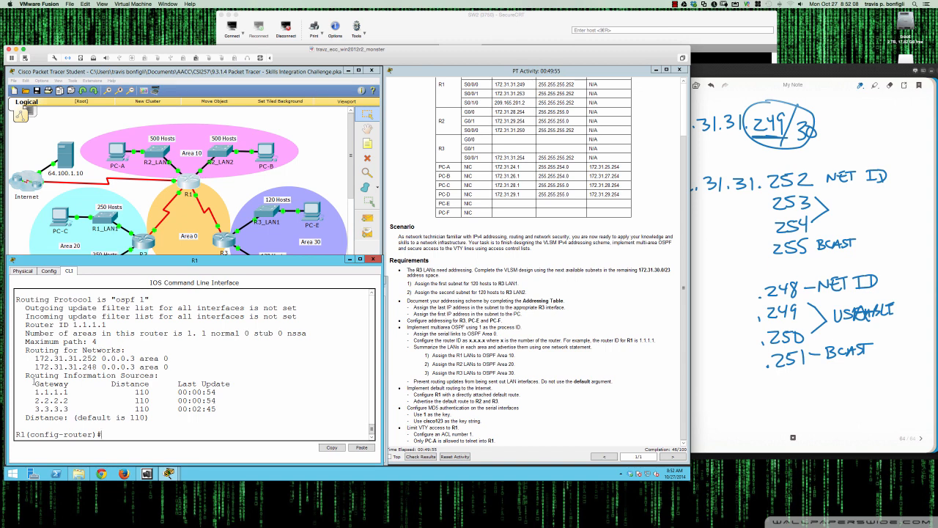
pyautogui.moveTo(45, 384); pyautogui.dragTo(217, 411)
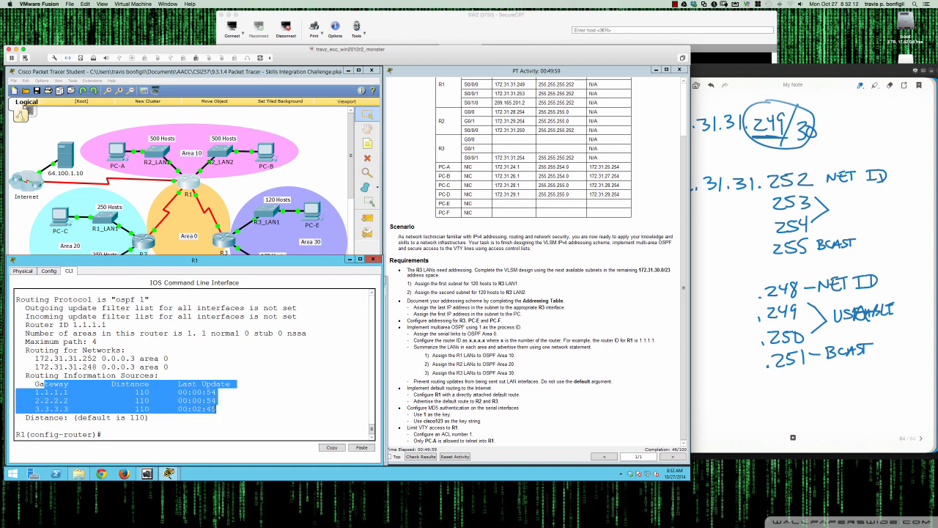
pyautogui.click(98, 363)
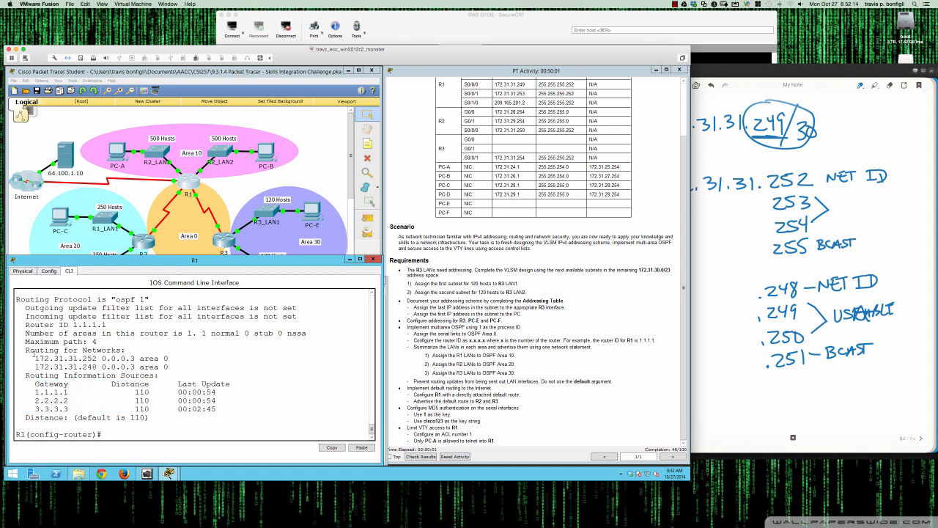
pyautogui.moveTo(35, 357); pyautogui.dragTo(177, 366)
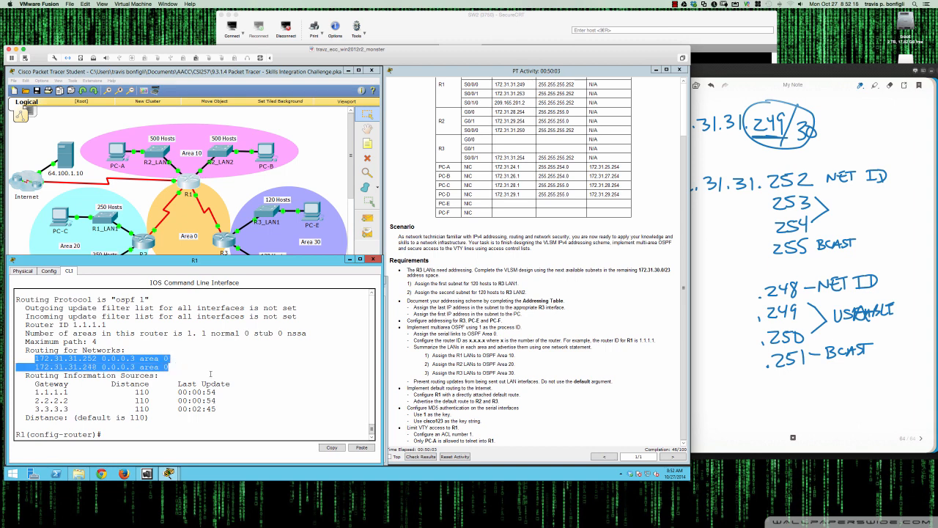
pyautogui.click(253, 397)
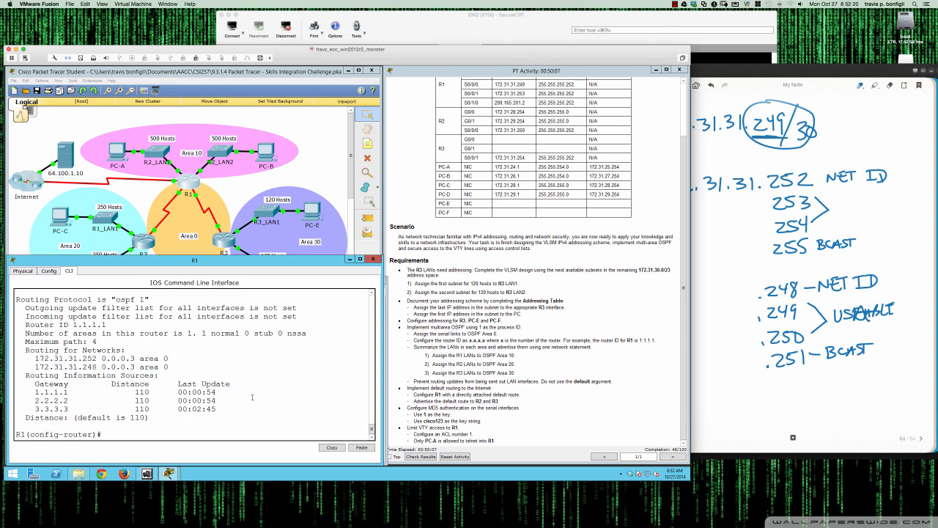
# Display R1's OSPF database and review the router link states for area 0
pyautogui.write('do sh ip ospf data')
pyautogui.press('Return')
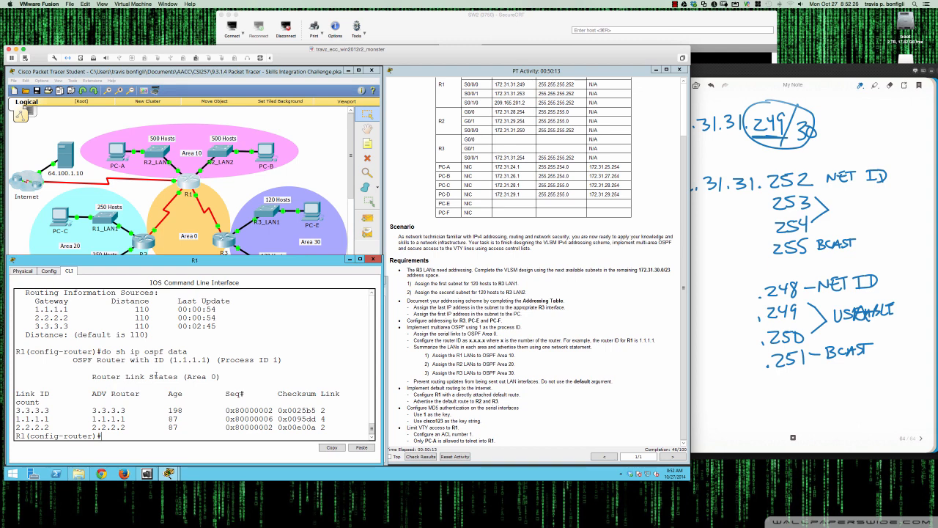
pyautogui.scroll(-1, 156, 375)
pyautogui.scroll(2, 157, 375)
pyautogui.scroll(-2, 156, 375)
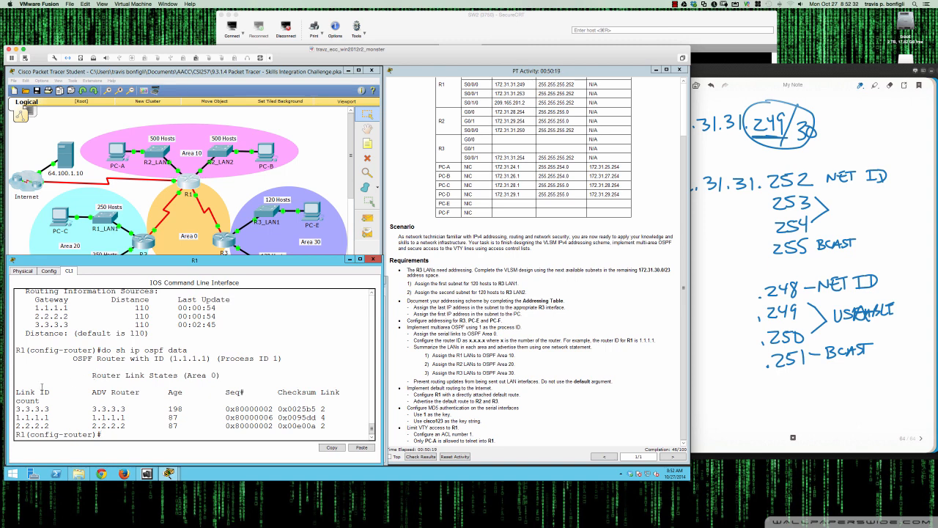
pyautogui.moveTo(17, 392); pyautogui.dragTo(325, 427)
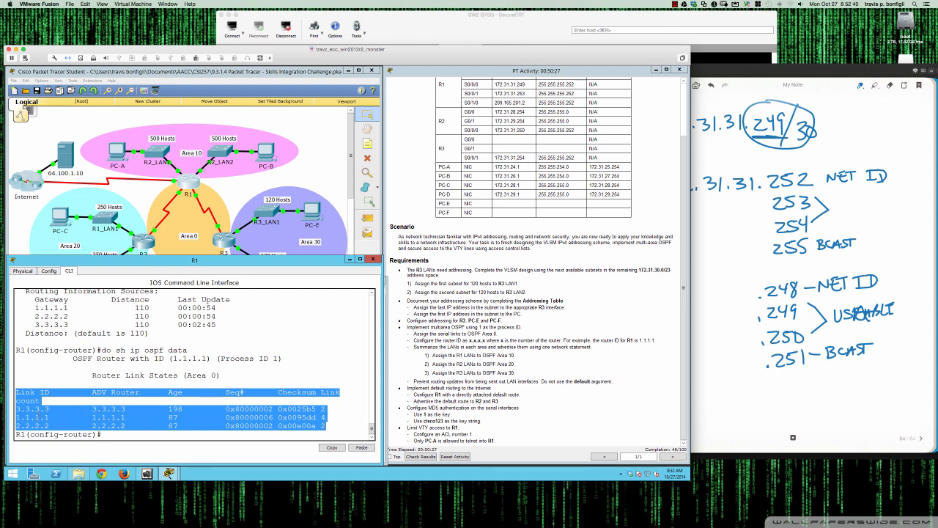
pyautogui.click(28, 409)
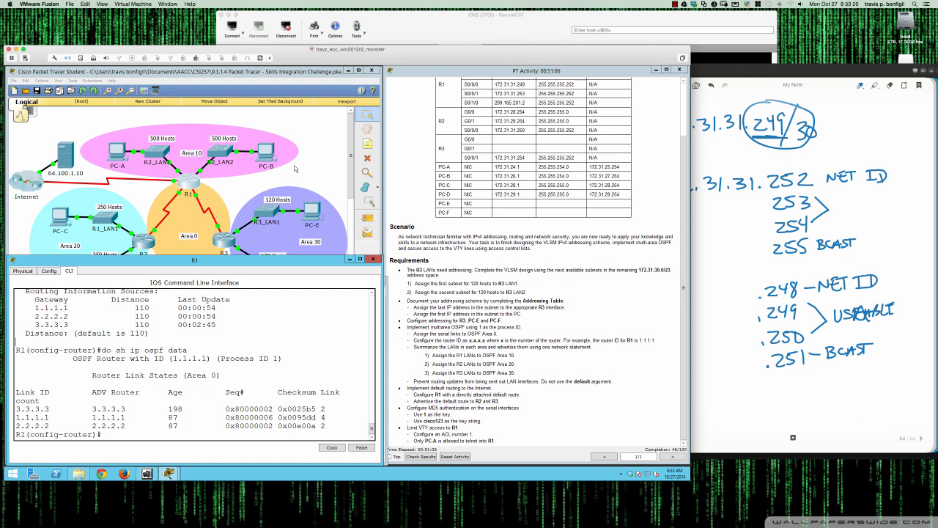
# Display R1's running configuration and page through it to the OSPF router section
pyautogui.scroll(3, 464, 178)
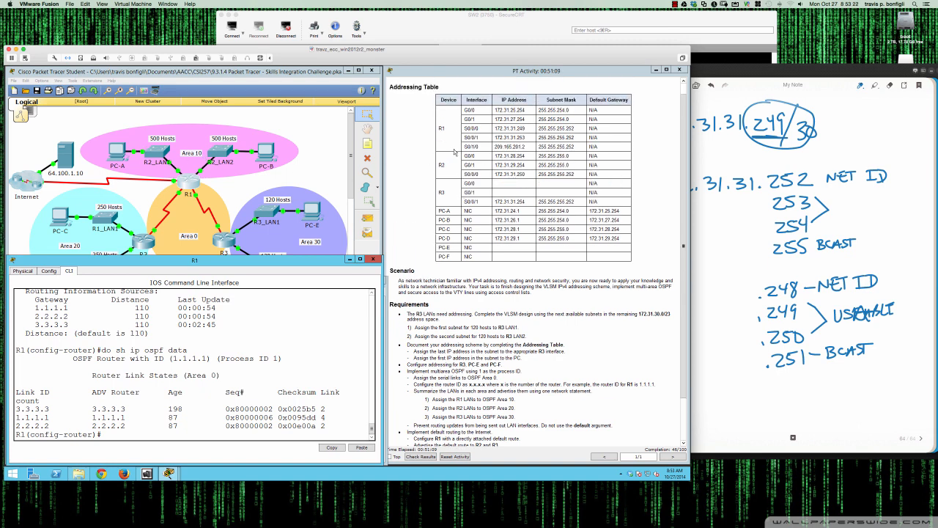
pyautogui.write('do sh run')
pyautogui.press('Return')
pyautogui.press('space')
pyautogui.press('space')
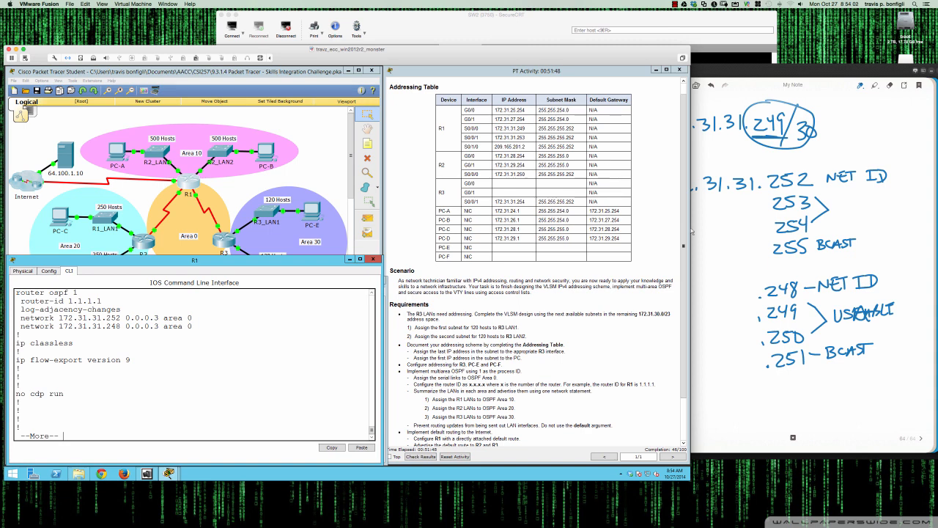
# Open a new notes page and write R1's LAN gateway addresses 172.31.25.254 and 172.31.27.254
pyautogui.click(772, 247)
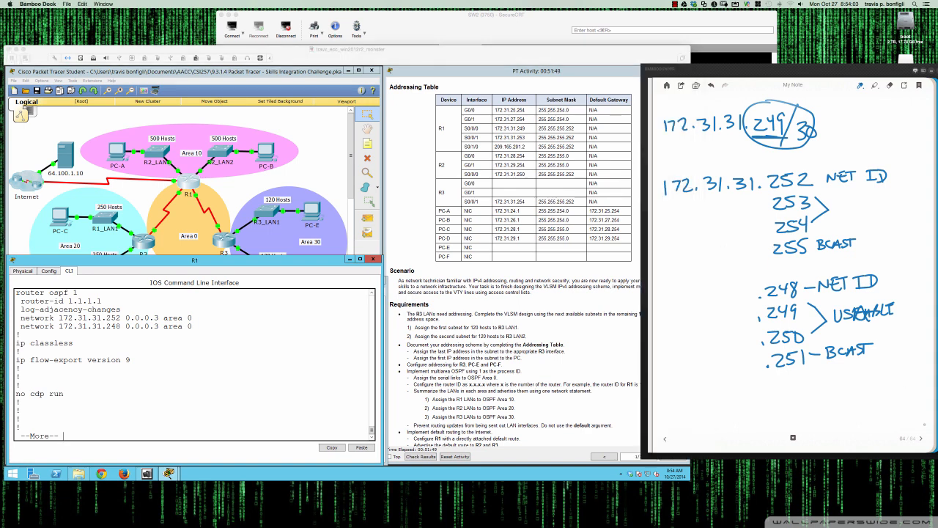
pyautogui.click(922, 439)
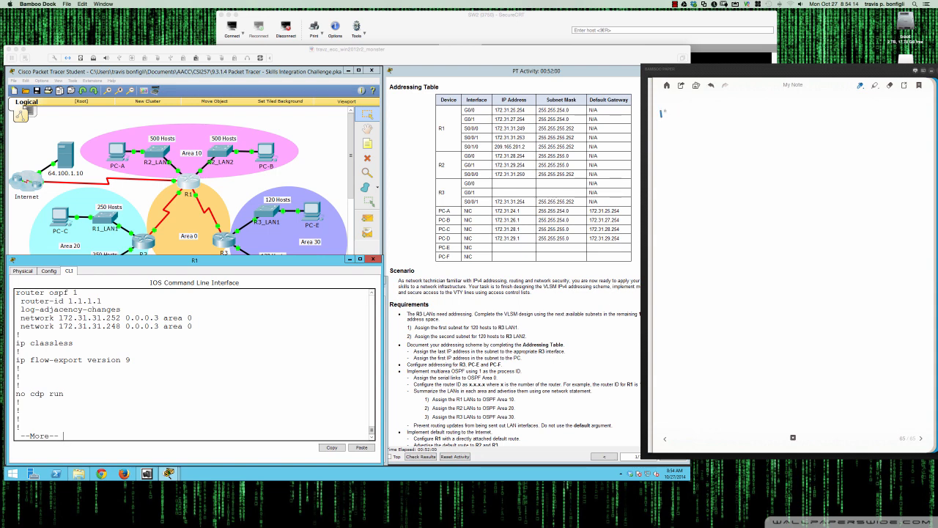
pyautogui.moveTo(664, 108); pyautogui.dragTo(668, 119)
pyautogui.moveTo(676, 110); pyautogui.dragTo(701, 118)
pyautogui.moveTo(711, 107)
pyautogui.mouseDown()
pyautogui.moveTo(711, 118)
pyautogui.moveTo(732, 117)
pyautogui.mouseUp()
pyautogui.click(717, 115)
pyautogui.moveTo(735, 107); pyautogui.dragTo(763, 117)
pyautogui.moveTo(764, 107)
pyautogui.mouseDown()
pyautogui.moveTo(768, 118)
pyautogui.moveTo(774, 105)
pyautogui.mouseUp()
pyautogui.moveTo(773, 104); pyautogui.dragTo(778, 118)
pyautogui.moveTo(664, 131)
pyautogui.mouseDown()
pyautogui.moveTo(663, 143)
pyautogui.moveTo(687, 143)
pyautogui.mouseUp()
pyautogui.moveTo(692, 139); pyautogui.dragTo(770, 143)
pyautogui.moveTo(767, 131); pyautogui.dragTo(780, 138)
pyautogui.moveTo(782, 128); pyautogui.dragTo(783, 145)
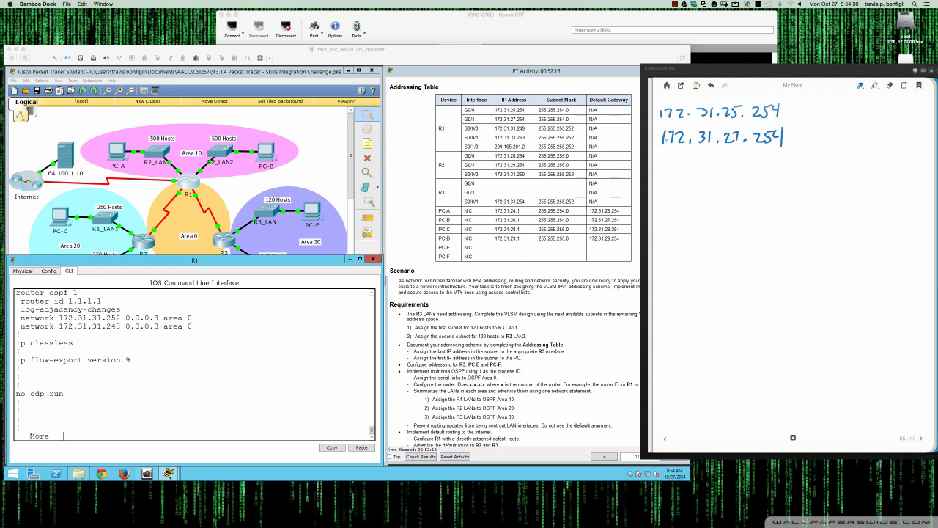
pyautogui.moveTo(656, 150); pyautogui.dragTo(715, 150)
pyautogui.moveTo(719, 100)
pyautogui.mouseDown()
pyautogui.moveTo(723, 138)
pyautogui.moveTo(739, 155)
pyautogui.moveTo(742, 104)
pyautogui.moveTo(724, 97)
pyautogui.mouseUp()
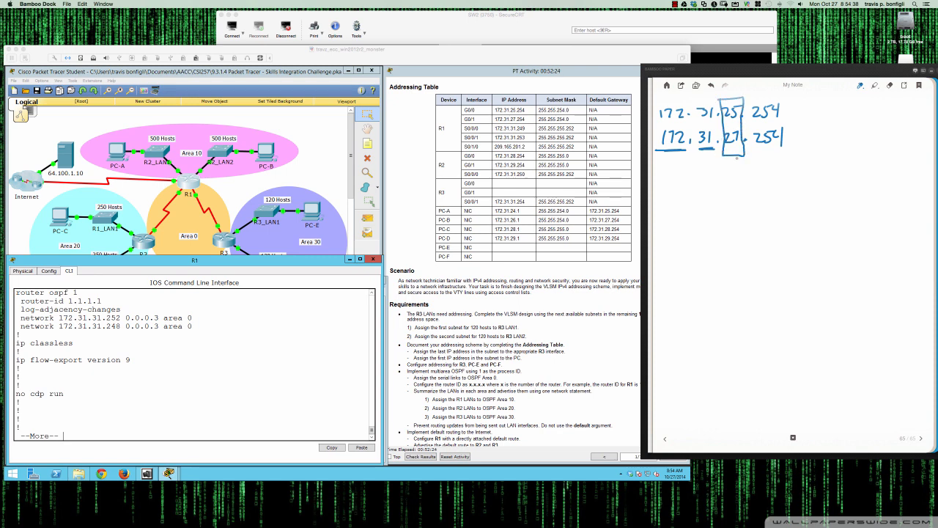
# Box the third octet and write the binary place values 128 to 1 above eight bit positions
pyautogui.moveTo(680, 160)
pyautogui.mouseDown()
pyautogui.moveTo(679, 178)
pyautogui.moveTo(697, 181)
pyautogui.mouseUp()
pyautogui.moveTo(731, 147); pyautogui.dragTo(731, 196)
pyautogui.moveTo(724, 190)
pyautogui.mouseDown()
pyautogui.moveTo(730, 198)
pyautogui.moveTo(739, 188)
pyautogui.mouseUp()
pyautogui.moveTo(701, 213)
pyautogui.mouseDown()
pyautogui.moveTo(861, 220)
pyautogui.moveTo(863, 212)
pyautogui.mouseUp()
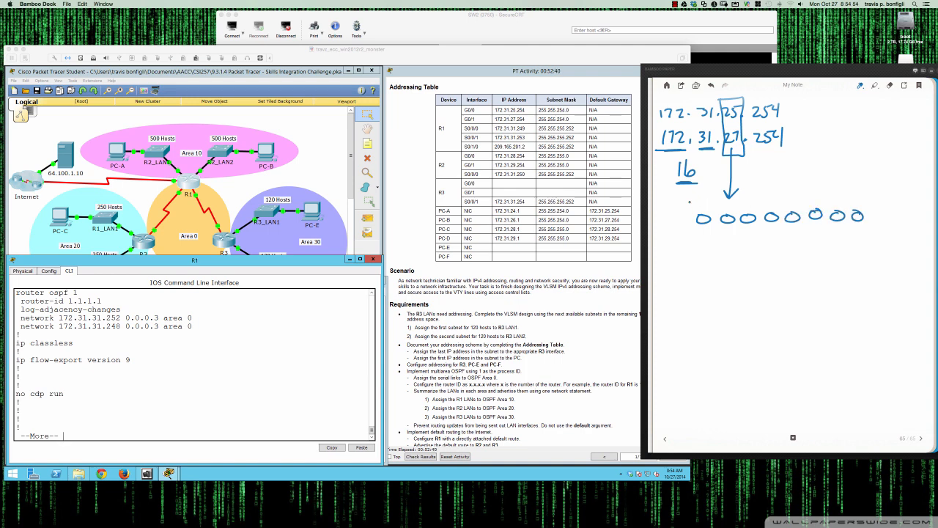
pyautogui.moveTo(689, 200); pyautogui.dragTo(690, 209)
pyautogui.moveTo(694, 203); pyautogui.dragTo(767, 206)
pyautogui.moveTo(775, 195)
pyautogui.mouseDown()
pyautogui.moveTo(771, 202)
pyautogui.moveTo(854, 204)
pyautogui.mouseUp()
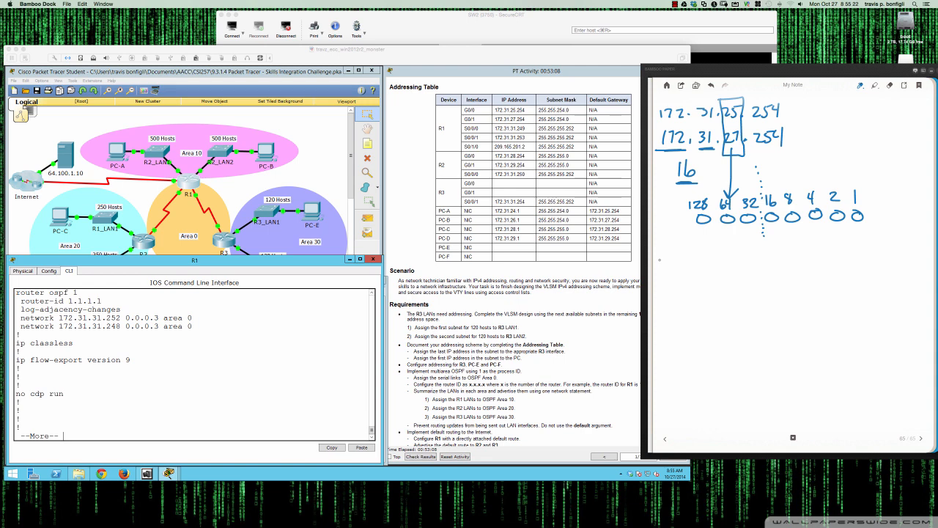
pyautogui.moveTo(662, 262); pyautogui.dragTo(733, 258)
pyautogui.moveTo(752, 255)
pyautogui.mouseDown()
pyautogui.moveTo(747, 264)
pyautogui.moveTo(752, 255)
pyautogui.moveTo(860, 263)
pyautogui.mouseUp()
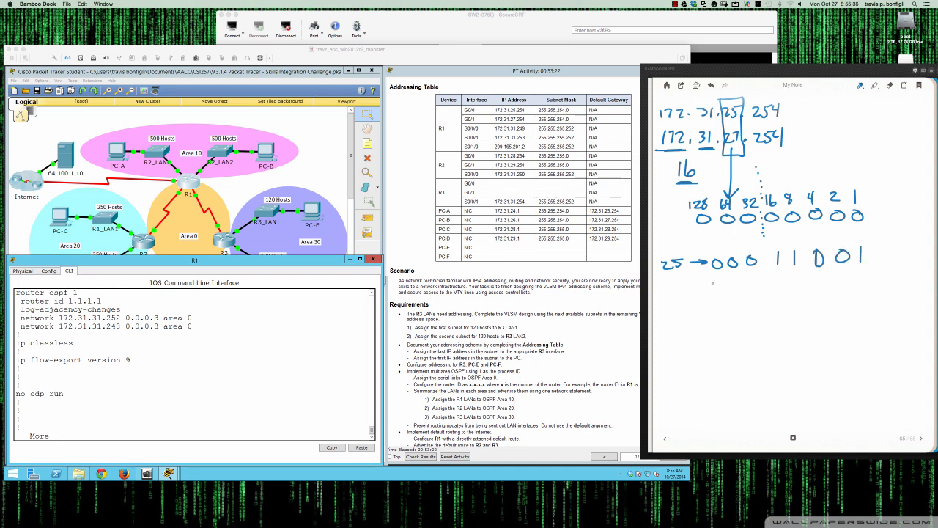
# Write 25 and 27 in binary in the notes and underline their matching leading bits
pyautogui.moveTo(720, 283)
pyautogui.mouseDown()
pyautogui.moveTo(796, 293)
pyautogui.moveTo(819, 276)
pyautogui.mouseUp()
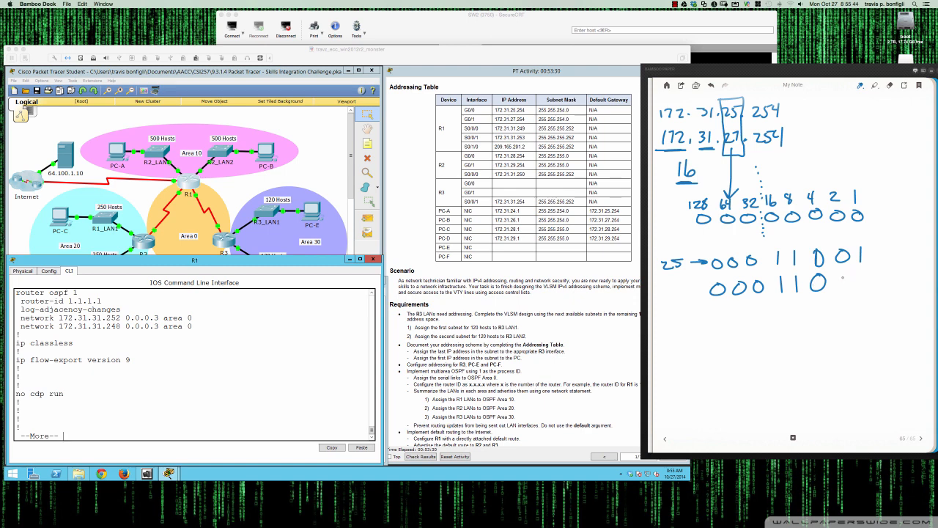
pyautogui.moveTo(845, 273)
pyautogui.mouseDown()
pyautogui.moveTo(845, 293)
pyautogui.moveTo(862, 292)
pyautogui.mouseUp()
pyautogui.moveTo(665, 247); pyautogui.dragTo(895, 248)
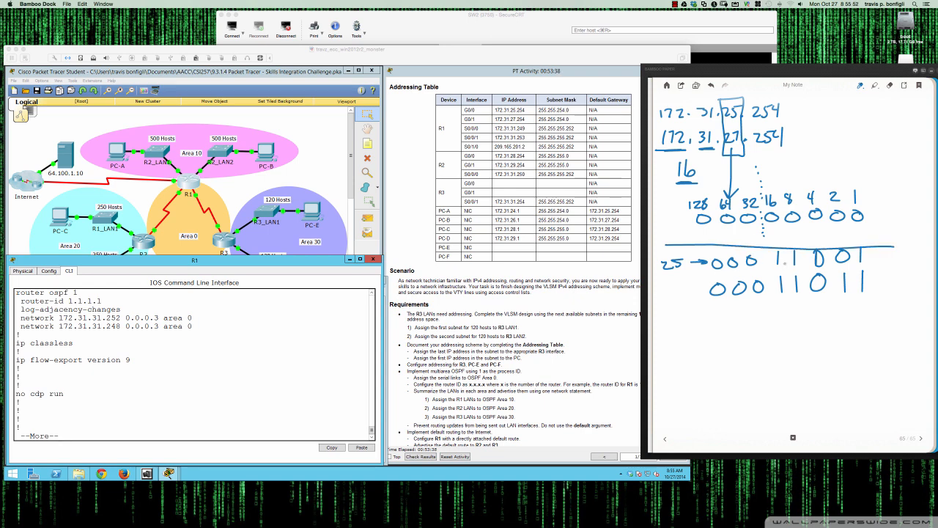
pyautogui.moveTo(717, 307); pyautogui.dragTo(791, 303)
pyautogui.moveTo(795, 299); pyautogui.dragTo(832, 297)
pyautogui.click(837, 288)
pyautogui.click(839, 292)
pyautogui.moveTo(779, 309); pyautogui.dragTo(800, 307)
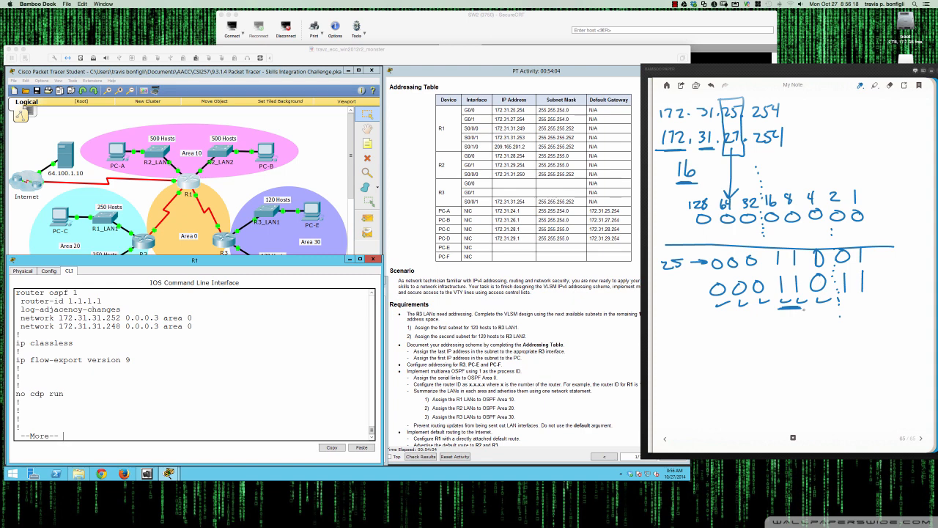
# Note the summary 172.31.24.0/22 and begin writing its mask as 255.255
pyautogui.moveTo(689, 182); pyautogui.dragTo(701, 179)
pyautogui.moveTo(678, 327)
pyautogui.mouseDown()
pyautogui.moveTo(672, 350)
pyautogui.moveTo(705, 345)
pyautogui.mouseUp()
pyautogui.moveTo(670, 366); pyautogui.dragTo(676, 378)
pyautogui.moveTo(682, 367)
pyautogui.mouseDown()
pyautogui.moveTo(686, 377)
pyautogui.moveTo(724, 377)
pyautogui.mouseUp()
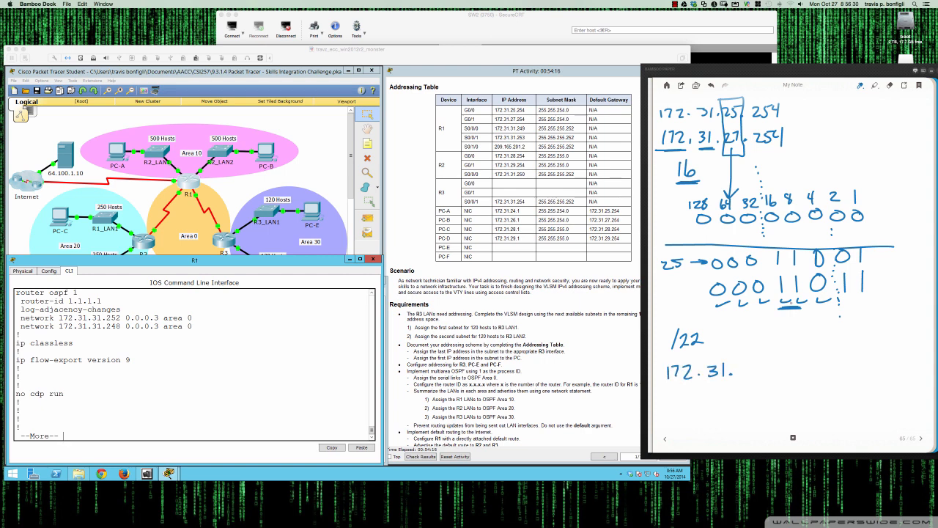
pyautogui.moveTo(789, 309)
pyautogui.mouseDown()
pyautogui.moveTo(745, 349)
pyautogui.moveTo(758, 345)
pyautogui.mouseUp()
pyautogui.moveTo(737, 366); pyautogui.dragTo(759, 372)
pyautogui.moveTo(756, 361); pyautogui.dragTo(755, 380)
pyautogui.moveTo(781, 361)
pyautogui.mouseDown()
pyautogui.moveTo(783, 380)
pyautogui.moveTo(813, 378)
pyautogui.mouseUp()
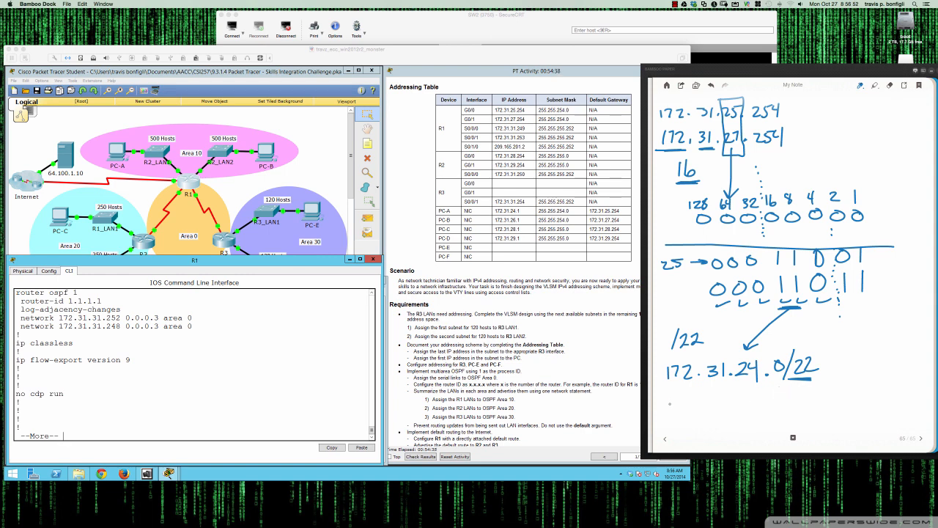
pyautogui.moveTo(667, 401)
pyautogui.mouseDown()
pyautogui.moveTo(667, 412)
pyautogui.moveTo(678, 412)
pyautogui.mouseUp()
pyautogui.moveTo(679, 400)
pyautogui.mouseDown()
pyautogui.moveTo(685, 409)
pyautogui.moveTo(689, 398)
pyautogui.mouseUp()
pyautogui.moveTo(697, 401); pyautogui.dragTo(689, 409)
pyautogui.moveTo(692, 398); pyautogui.dragTo(724, 408)
pyautogui.moveTo(724, 396)
pyautogui.mouseDown()
pyautogui.moveTo(735, 394)
pyautogui.moveTo(733, 408)
pyautogui.mouseUp()
pyautogui.moveTo(733, 395); pyautogui.dragTo(744, 393)
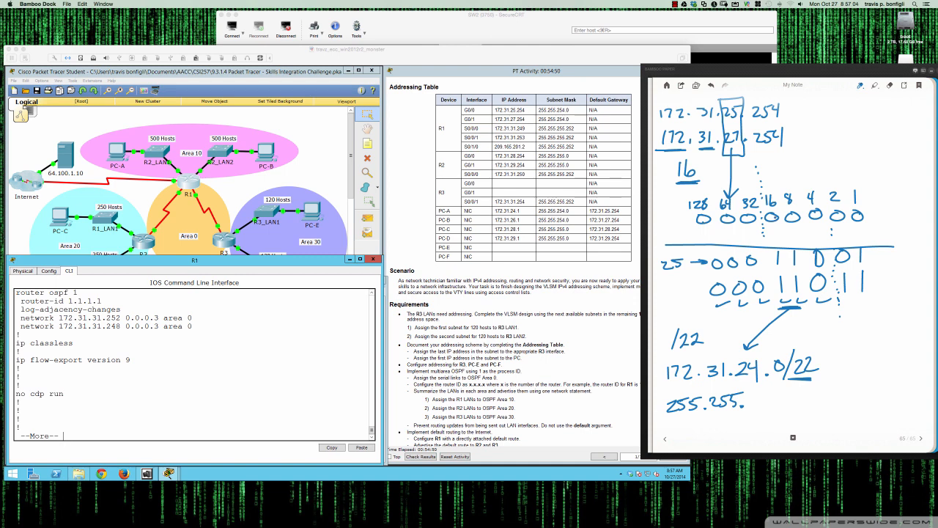
# Bracket the matching bits in a new pen colour, complete the mask as 255.255.252.0 and circle the summary
pyautogui.moveTo(814, 176)
pyautogui.mouseDown()
pyautogui.moveTo(824, 200)
pyautogui.moveTo(815, 226)
pyautogui.mouseUp()
pyautogui.moveTo(684, 188); pyautogui.dragTo(682, 222)
pyautogui.rightClick(732, 208)
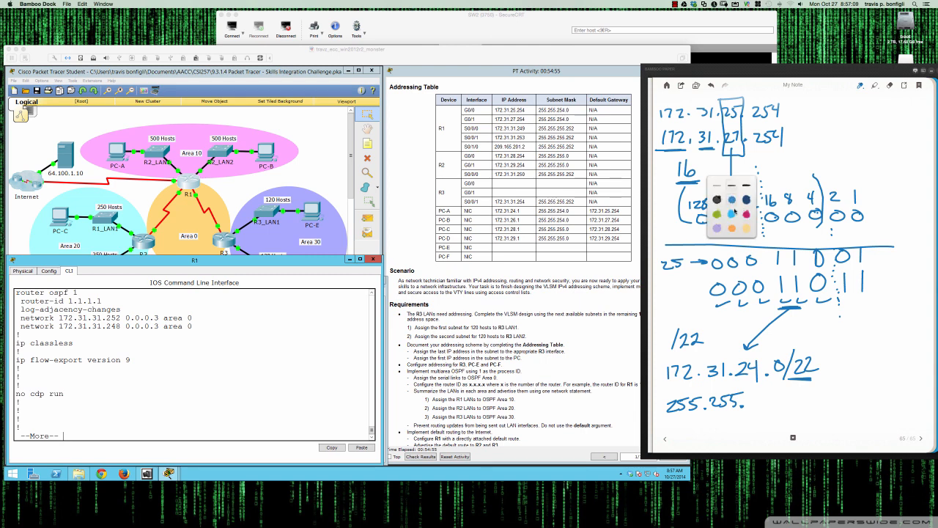
pyautogui.click(788, 236)
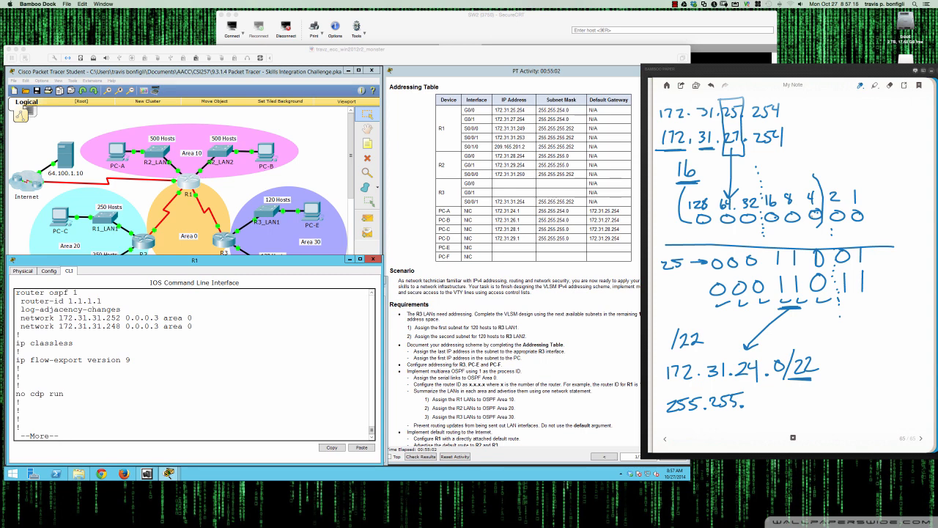
pyautogui.moveTo(750, 394); pyautogui.dragTo(760, 407)
pyautogui.moveTo(759, 394); pyautogui.dragTo(761, 407)
pyautogui.moveTo(762, 394)
pyautogui.mouseDown()
pyautogui.moveTo(782, 406)
pyautogui.moveTo(802, 390)
pyautogui.mouseUp()
pyautogui.moveTo(759, 346)
pyautogui.mouseDown()
pyautogui.moveTo(672, 358)
pyautogui.moveTo(655, 395)
pyautogui.moveTo(696, 419)
pyautogui.moveTo(779, 416)
pyautogui.moveTo(845, 393)
pyautogui.moveTo(821, 360)
pyautogui.moveTo(758, 345)
pyautogui.mouseUp()
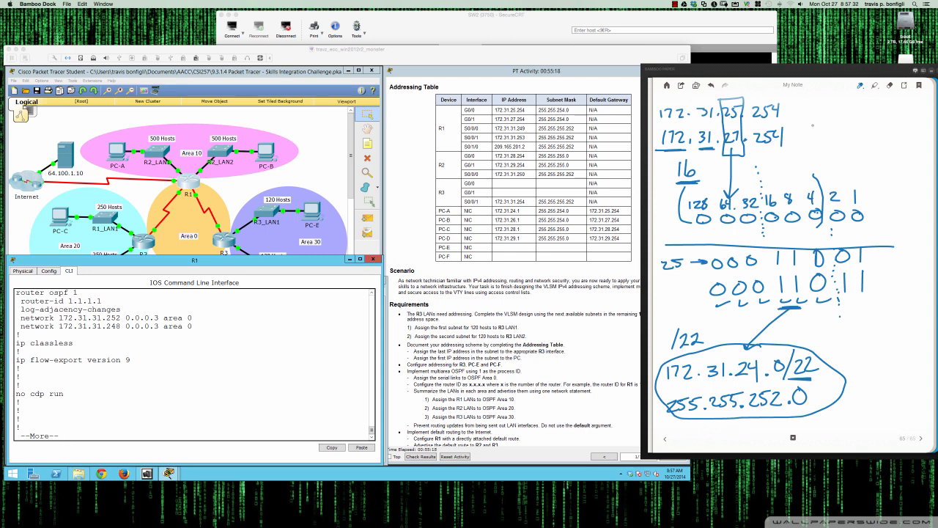
# Label the notes page with the heading "R1 LANs"
pyautogui.moveTo(808, 121)
pyautogui.mouseDown()
pyautogui.moveTo(809, 138)
pyautogui.moveTo(883, 127)
pyautogui.mouseUp()
pyautogui.moveTo(878, 129)
pyautogui.mouseDown()
pyautogui.moveTo(885, 114)
pyautogui.moveTo(893, 126)
pyautogui.mouseUp()
pyautogui.moveTo(883, 122)
pyautogui.mouseDown()
pyautogui.moveTo(911, 108)
pyautogui.moveTo(912, 125)
pyautogui.mouseUp()
pyautogui.moveTo(814, 145)
pyautogui.mouseDown()
pyautogui.moveTo(911, 135)
pyautogui.moveTo(909, 144)
pyautogui.mouseUp()
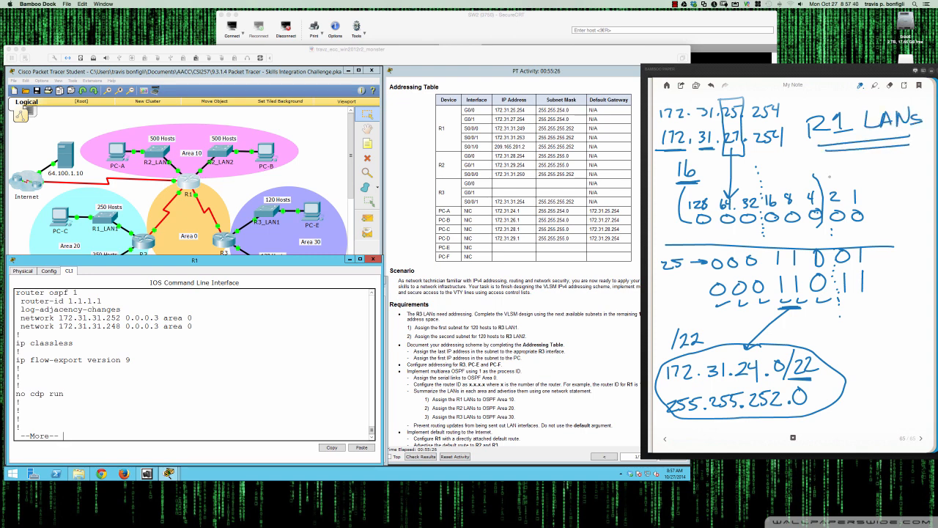
# Return to R1's CLI and summarize the R1 LANs into area 10 with range 172.31.24.0 255.255.252.0
pyautogui.click(326, 326)
pyautogui.press('q')
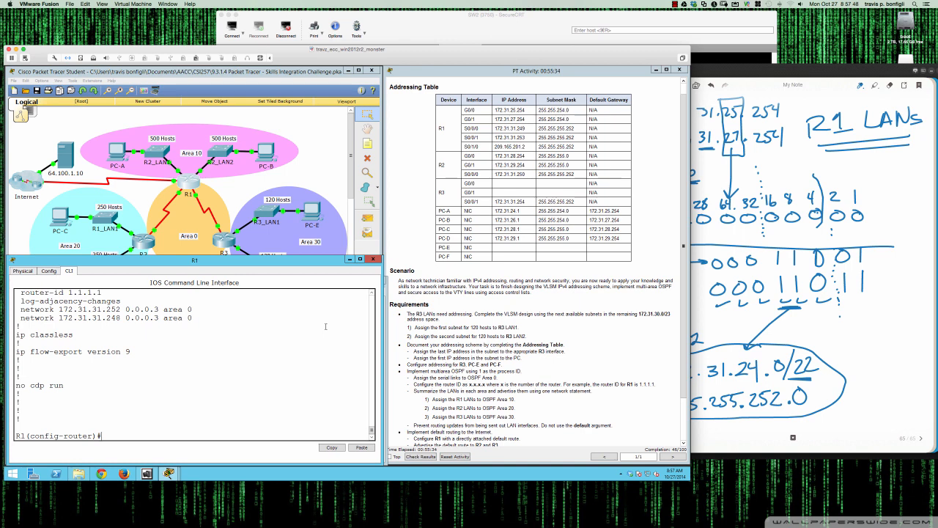
pyautogui.write('?')
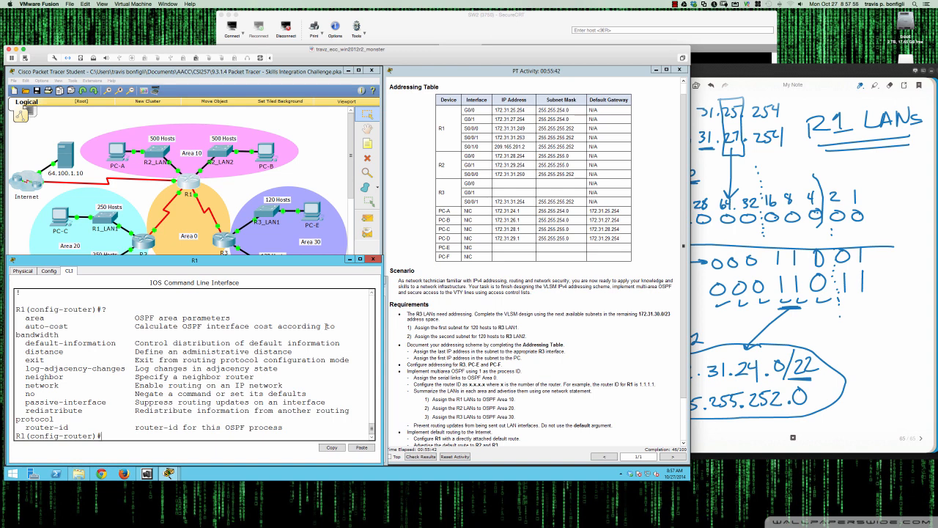
pyautogui.write('net')
pyautogui.press('Tab')
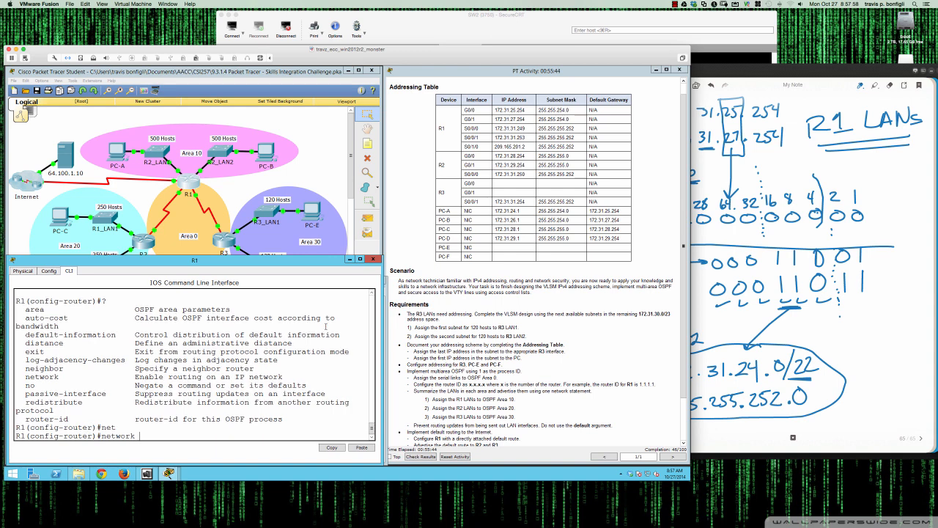
pyautogui.write('?')
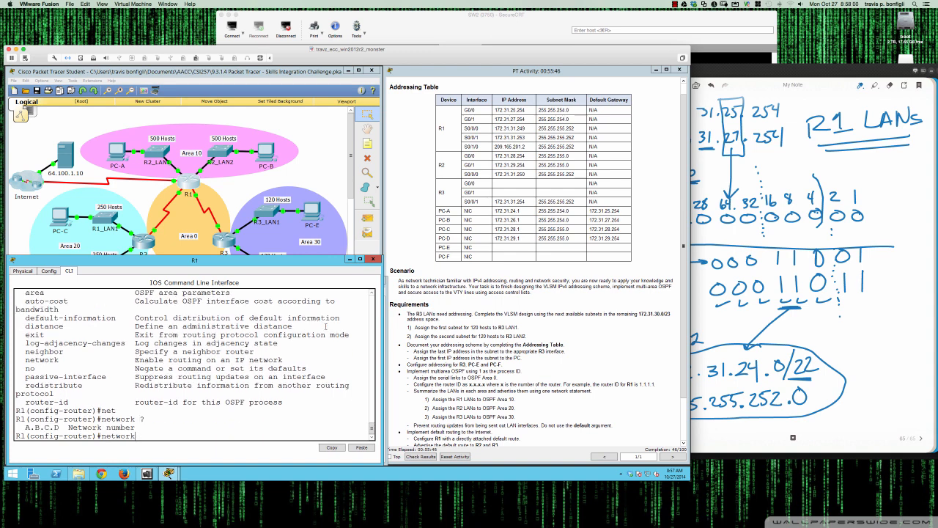
pyautogui.press('BackSpace')
pyautogui.press('BackSpace')
pyautogui.press('BackSpace')
pyautogui.press('BackSpace')
pyautogui.press('BackSpace')
pyautogui.press('BackSpace')
pyautogui.press('BackSpace')
pyautogui.press('BackSpace')
pyautogui.write('area 0 ?')
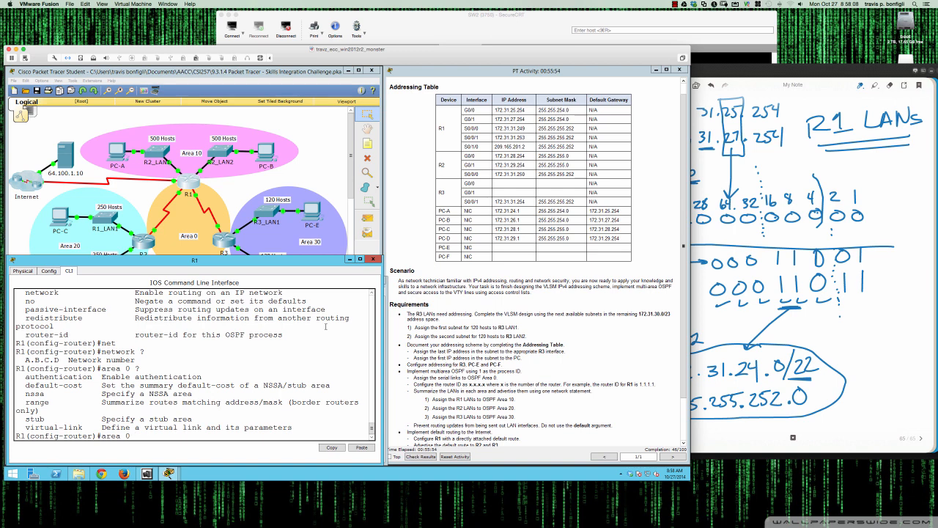
pyautogui.write('ra')
pyautogui.press('Tab')
pyautogui.write('?')
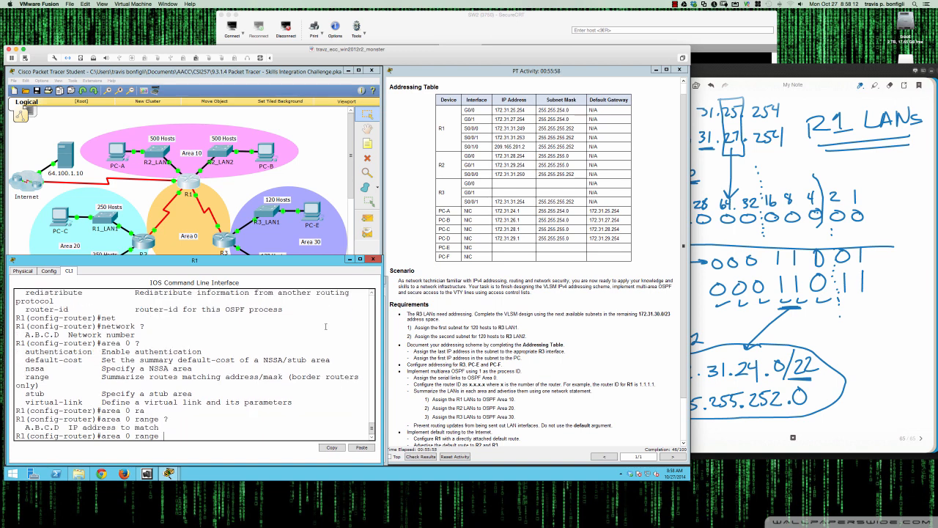
pyautogui.write('172.31.24.0 ?')
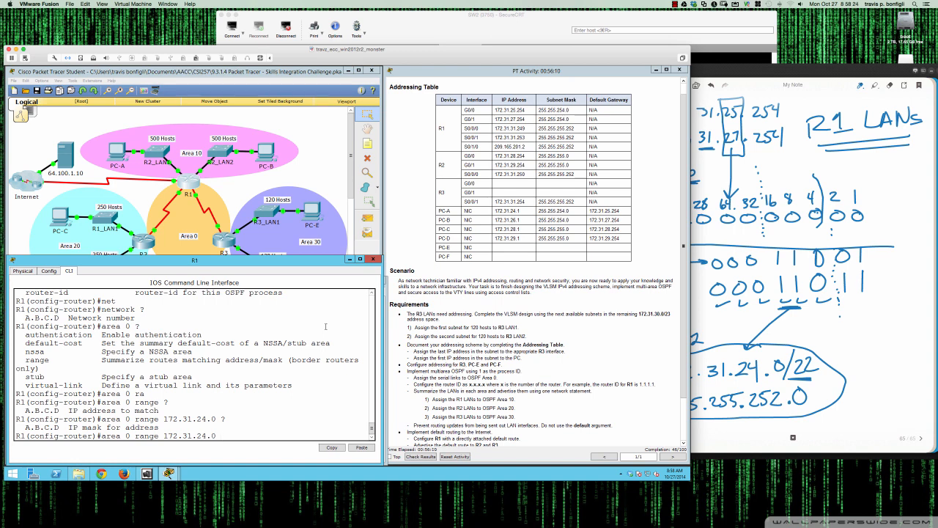
pyautogui.write('255.255.252.0 ?')
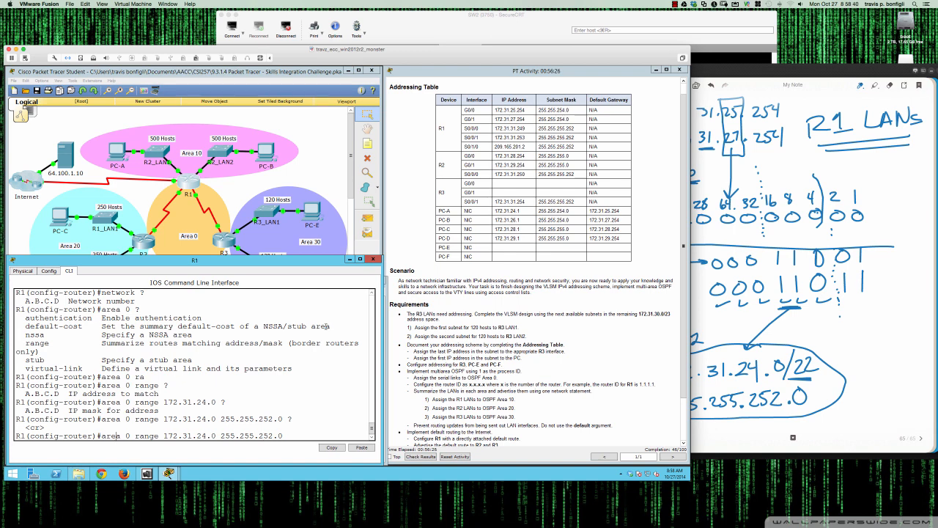
pyautogui.write('1')
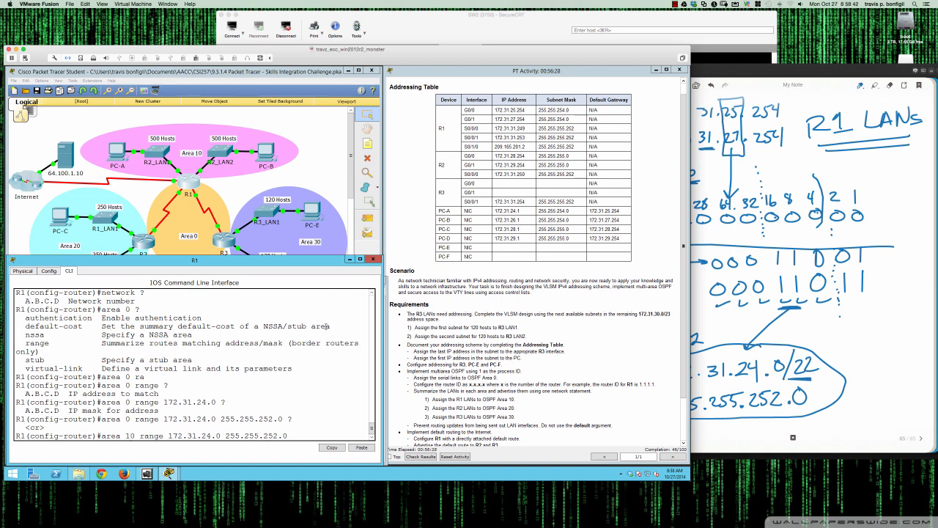
pyautogui.press('Return')
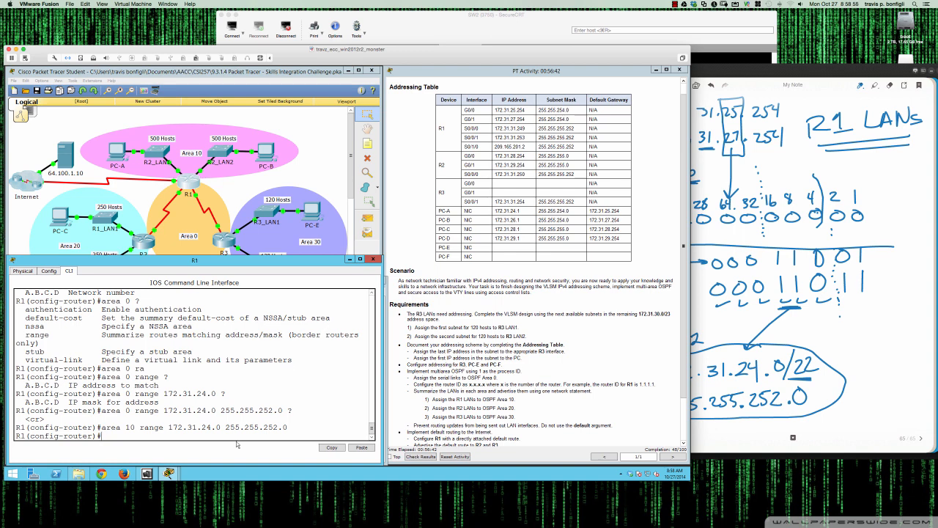
# Highlight the new area 10 range command in R1's CLI
pyautogui.moveTo(102, 427); pyautogui.dragTo(288, 427)
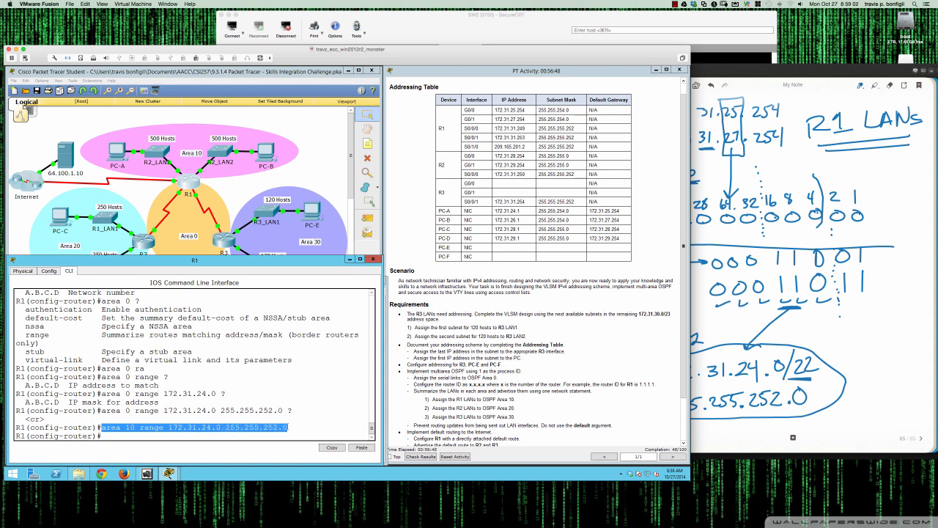
pyautogui.click(275, 435)
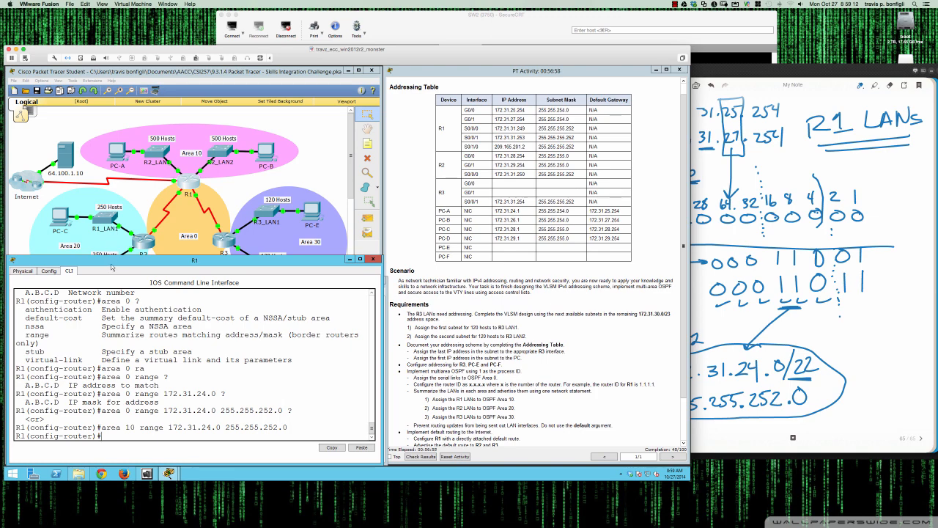
pyautogui.moveTo(111, 257); pyautogui.dragTo(111, 275)
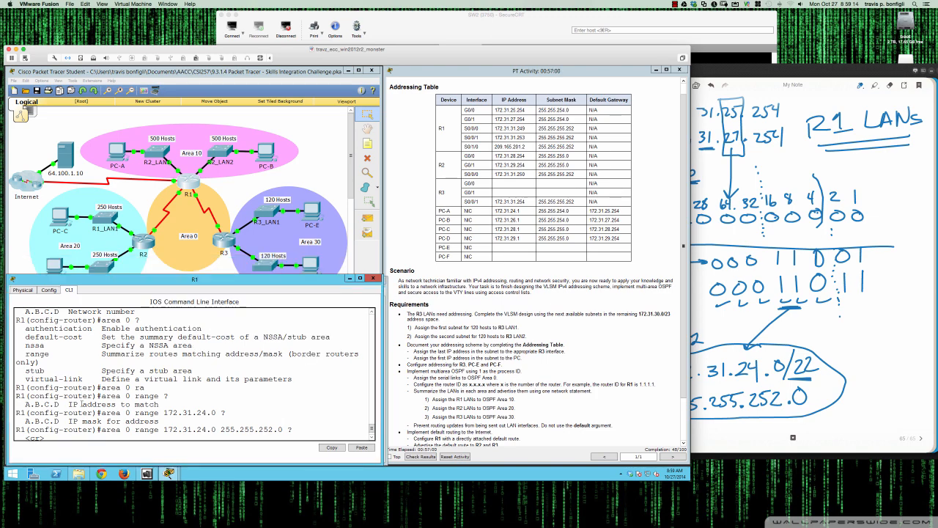
# Open R2's command line and switch the notes to a blank page
pyautogui.click(135, 242)
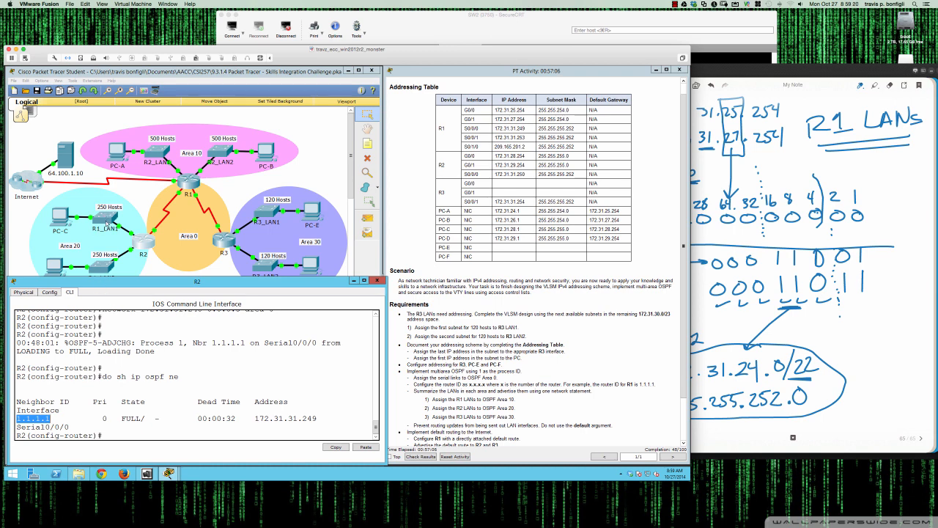
pyautogui.click(172, 372)
pyautogui.click(871, 406)
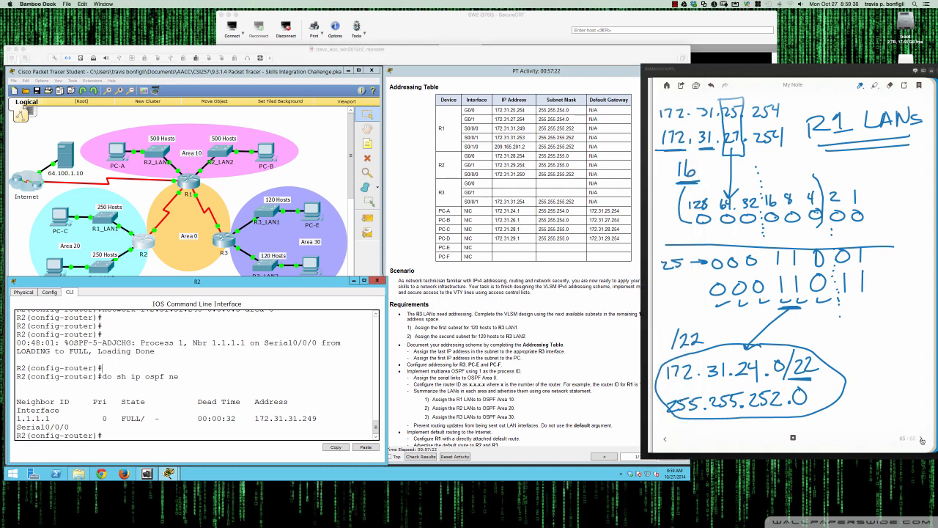
pyautogui.click(921, 438)
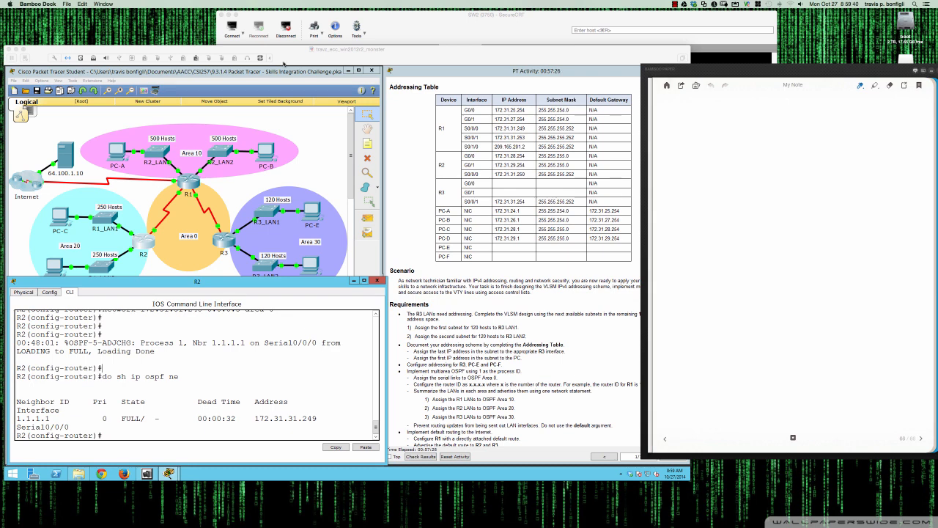
# Label the notes page with the heading "R2 LANs"
pyautogui.moveTo(750, 104)
pyautogui.mouseDown()
pyautogui.moveTo(751, 118)
pyautogui.moveTo(807, 109)
pyautogui.mouseUp()
pyautogui.moveTo(811, 115)
pyautogui.mouseDown()
pyautogui.moveTo(819, 103)
pyautogui.moveTo(821, 116)
pyautogui.mouseUp()
pyautogui.moveTo(728, 124); pyautogui.dragTo(846, 122)
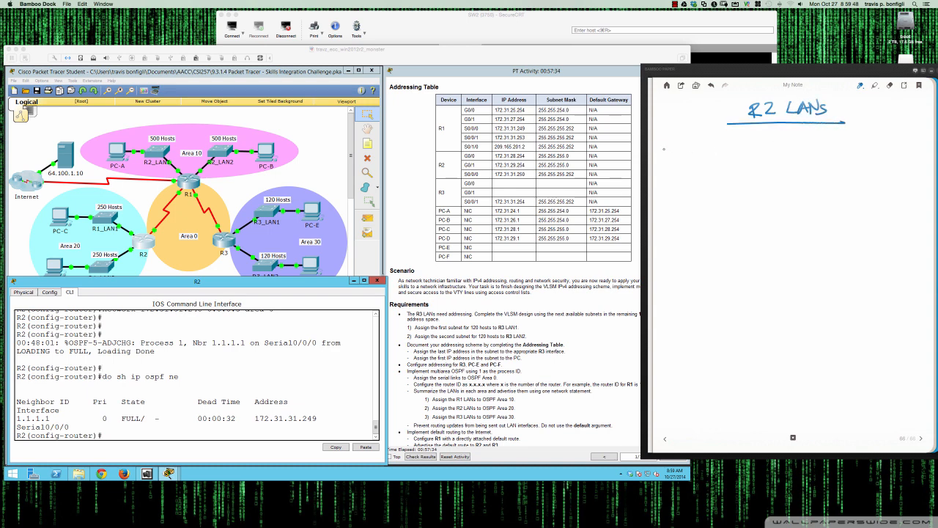
# Write the R2 LAN networks 172.31.28.0/24 and 172.31.29.0/24 and their boxed summary 172.31.28.0/23
pyautogui.moveTo(665, 146); pyautogui.dragTo(664, 155)
pyautogui.moveTo(668, 146)
pyautogui.mouseDown()
pyautogui.moveTo(672, 156)
pyautogui.moveTo(760, 140)
pyautogui.moveTo(766, 155)
pyautogui.moveTo(784, 151)
pyautogui.mouseUp()
pyautogui.click(696, 152)
pyautogui.click(721, 149)
pyautogui.click(749, 149)
pyautogui.moveTo(784, 137); pyautogui.dragTo(787, 154)
pyautogui.moveTo(665, 170)
pyautogui.mouseDown()
pyautogui.moveTo(667, 181)
pyautogui.moveTo(678, 181)
pyautogui.mouseUp()
pyautogui.moveTo(685, 169)
pyautogui.mouseDown()
pyautogui.moveTo(695, 179)
pyautogui.moveTo(742, 179)
pyautogui.moveTo(758, 166)
pyautogui.moveTo(766, 181)
pyautogui.moveTo(791, 173)
pyautogui.mouseUp()
pyautogui.click(698, 177)
pyautogui.click(724, 175)
pyautogui.click(749, 175)
pyautogui.moveTo(789, 161); pyautogui.dragTo(789, 179)
pyautogui.moveTo(798, 141)
pyautogui.mouseDown()
pyautogui.moveTo(799, 166)
pyautogui.moveTo(822, 155)
pyautogui.moveTo(822, 165)
pyautogui.mouseUp()
pyautogui.moveTo(827, 149)
pyautogui.mouseDown()
pyautogui.moveTo(832, 163)
pyautogui.moveTo(865, 152)
pyautogui.moveTo(857, 162)
pyautogui.mouseUp()
pyautogui.click(855, 156)
pyautogui.moveTo(872, 150)
pyautogui.mouseDown()
pyautogui.moveTo(874, 164)
pyautogui.moveTo(911, 153)
pyautogui.moveTo(925, 172)
pyautogui.mouseUp()
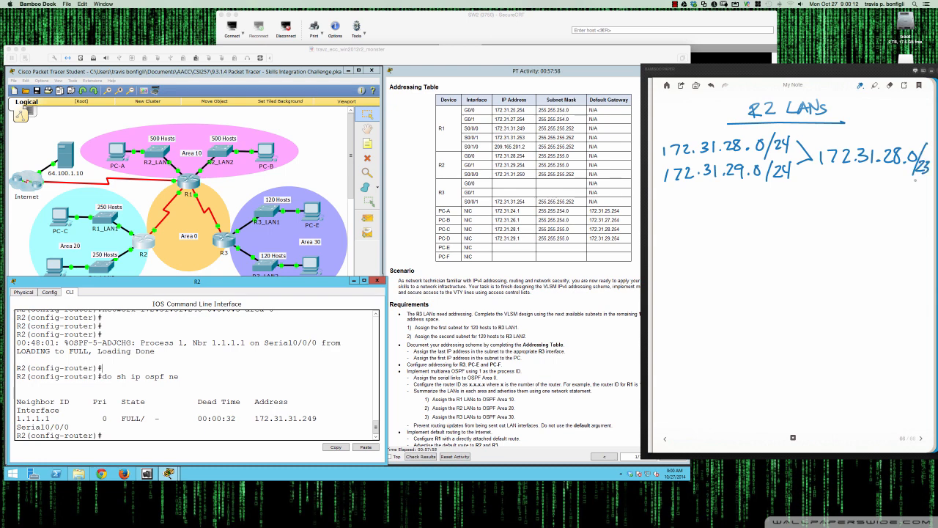
pyautogui.moveTo(833, 135)
pyautogui.mouseDown()
pyautogui.moveTo(814, 185)
pyautogui.moveTo(907, 185)
pyautogui.moveTo(935, 174)
pyautogui.moveTo(932, 141)
pyautogui.moveTo(824, 136)
pyautogui.mouseUp()
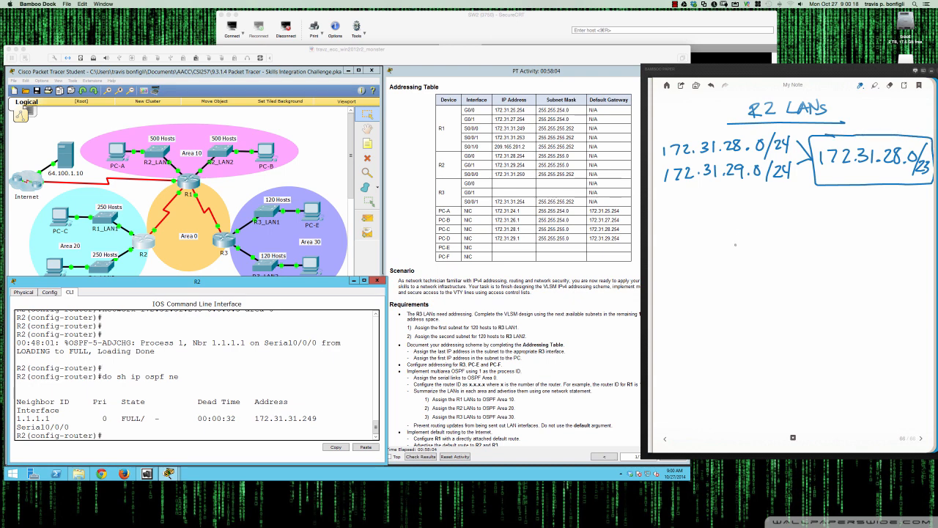
# Circle the third octets 28 and 29 and write the bit place values 128 to 1 beneath them
pyautogui.moveTo(723, 134)
pyautogui.mouseDown()
pyautogui.moveTo(725, 184)
pyautogui.moveTo(749, 176)
pyautogui.moveTo(746, 138)
pyautogui.moveTo(716, 134)
pyautogui.mouseUp()
pyautogui.moveTo(667, 184)
pyautogui.mouseDown()
pyautogui.moveTo(723, 179)
pyautogui.moveTo(682, 202)
pyautogui.mouseUp()
pyautogui.click(698, 204)
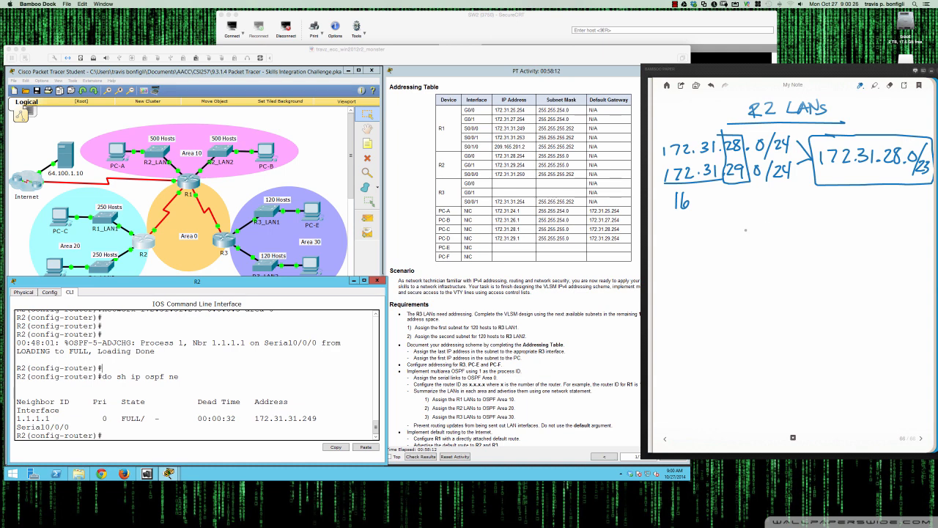
pyautogui.moveTo(721, 221)
pyautogui.mouseDown()
pyautogui.moveTo(711, 229)
pyautogui.moveTo(867, 222)
pyautogui.mouseUp()
pyautogui.moveTo(889, 222)
pyautogui.mouseDown()
pyautogui.moveTo(893, 230)
pyautogui.moveTo(889, 216)
pyautogui.mouseUp()
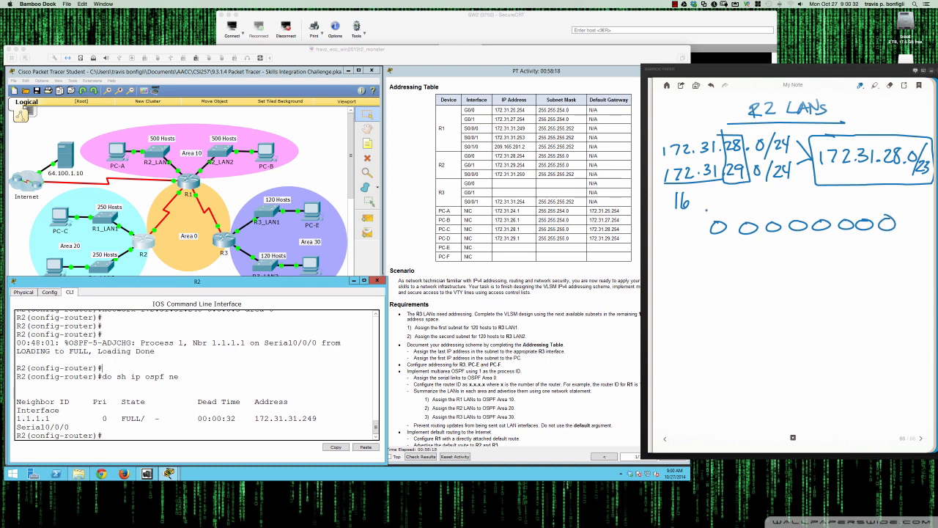
pyautogui.moveTo(707, 207); pyautogui.dragTo(708, 218)
pyautogui.moveTo(712, 208)
pyautogui.mouseDown()
pyautogui.moveTo(718, 217)
pyautogui.moveTo(721, 209)
pyautogui.mouseUp()
pyautogui.moveTo(745, 208)
pyautogui.mouseDown()
pyautogui.moveTo(752, 217)
pyautogui.moveTo(792, 215)
pyautogui.mouseUp()
pyautogui.moveTo(803, 203)
pyautogui.mouseDown()
pyautogui.moveTo(799, 213)
pyautogui.moveTo(817, 205)
pyautogui.moveTo(848, 214)
pyautogui.mouseUp()
pyautogui.moveTo(858, 205); pyautogui.dragTo(884, 212)
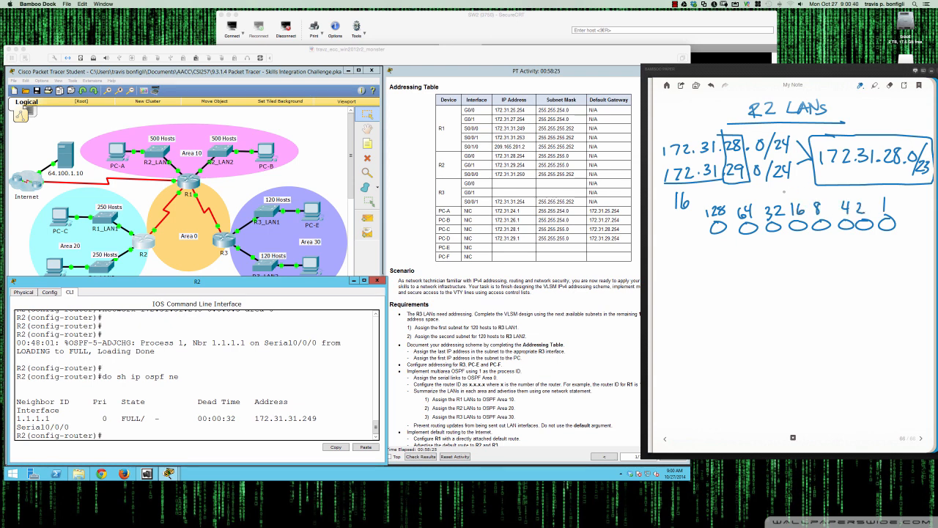
pyautogui.moveTo(785, 192); pyautogui.dragTo(788, 256)
# Write 28 and 29 in binary and mark the last bit where they differ
pyautogui.moveTo(663, 273)
pyautogui.mouseDown()
pyautogui.moveTo(673, 283)
pyautogui.moveTo(674, 273)
pyautogui.moveTo(698, 273)
pyautogui.mouseUp()
pyautogui.moveTo(687, 278)
pyautogui.mouseDown()
pyautogui.moveTo(754, 269)
pyautogui.moveTo(780, 279)
pyautogui.moveTo(788, 270)
pyautogui.moveTo(845, 277)
pyautogui.moveTo(866, 261)
pyautogui.moveTo(891, 279)
pyautogui.mouseUp()
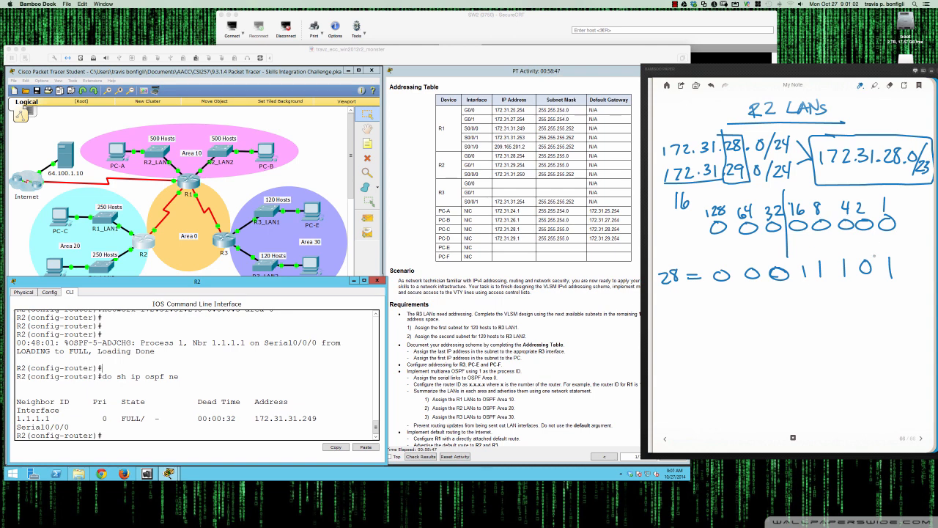
pyautogui.moveTo(891, 256)
pyautogui.mouseDown()
pyautogui.moveTo(897, 277)
pyautogui.moveTo(892, 257)
pyautogui.mouseUp()
pyautogui.moveTo(667, 303); pyautogui.dragTo(685, 314)
pyautogui.moveTo(692, 303)
pyautogui.mouseDown()
pyautogui.moveTo(702, 310)
pyautogui.moveTo(761, 294)
pyautogui.mouseUp()
pyautogui.moveTo(783, 294)
pyautogui.mouseDown()
pyautogui.moveTo(775, 302)
pyautogui.moveTo(783, 294)
pyautogui.mouseUp()
pyautogui.moveTo(812, 291)
pyautogui.mouseDown()
pyautogui.moveTo(810, 306)
pyautogui.moveTo(869, 289)
pyautogui.moveTo(896, 306)
pyautogui.mouseUp()
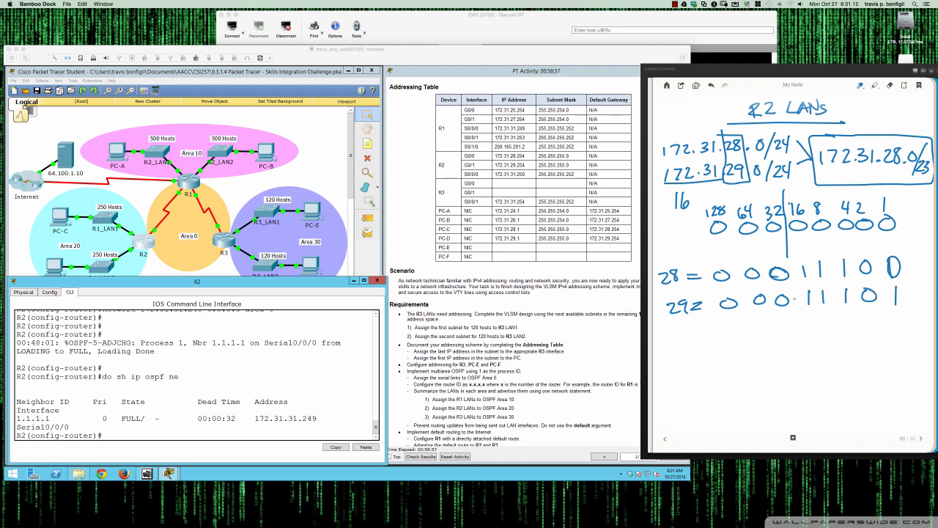
pyautogui.moveTo(875, 235); pyautogui.dragTo(875, 239)
pyautogui.moveTo(876, 244); pyautogui.dragTo(877, 248)
pyautogui.moveTo(877, 253); pyautogui.dragTo(879, 257)
pyautogui.moveTo(879, 264); pyautogui.dragTo(882, 279)
pyautogui.moveTo(883, 285); pyautogui.dragTo(884, 289)
pyautogui.moveTo(885, 296); pyautogui.dragTo(886, 299)
pyautogui.moveTo(892, 251)
pyautogui.mouseDown()
pyautogui.moveTo(877, 292)
pyautogui.moveTo(896, 254)
pyautogui.mouseUp()
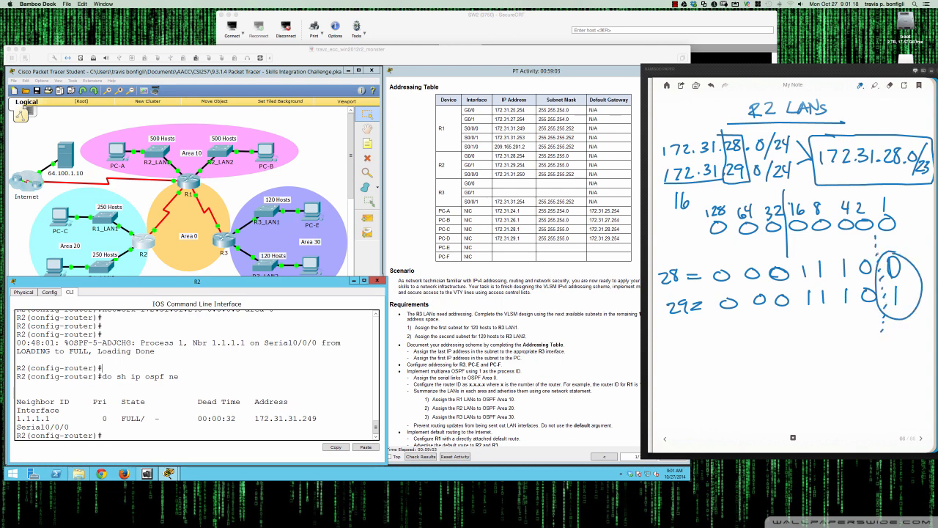
# Note the summary as /23, 172.31.28.0/23 with mask 255.255.254.0, underlining the 254
pyautogui.moveTo(672, 347); pyautogui.dragTo(663, 363)
pyautogui.moveTo(677, 350); pyautogui.dragTo(698, 362)
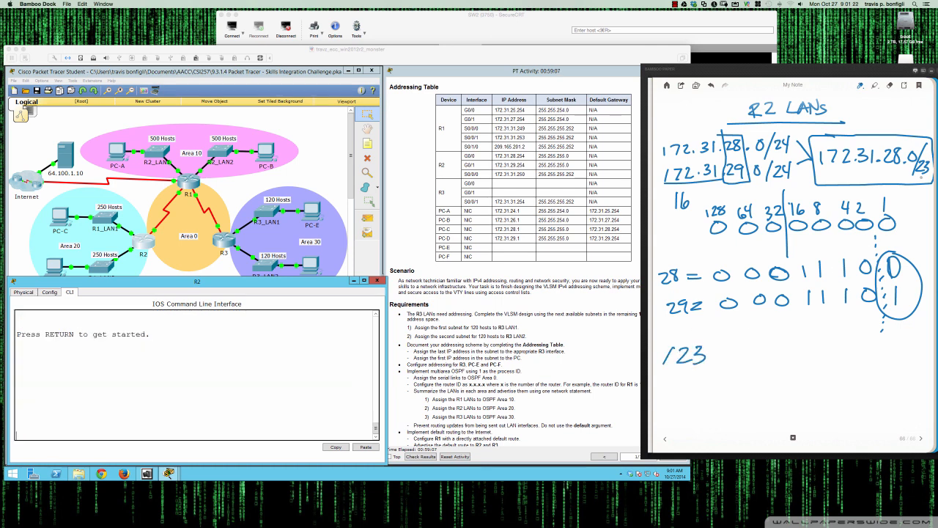
pyautogui.moveTo(907, 179); pyautogui.dragTo(929, 179)
pyautogui.moveTo(906, 181); pyautogui.dragTo(920, 180)
pyautogui.moveTo(673, 377); pyautogui.dragTo(673, 390)
pyautogui.moveTo(679, 375)
pyautogui.mouseDown()
pyautogui.moveTo(685, 390)
pyautogui.moveTo(721, 385)
pyautogui.mouseUp()
pyautogui.click(705, 387)
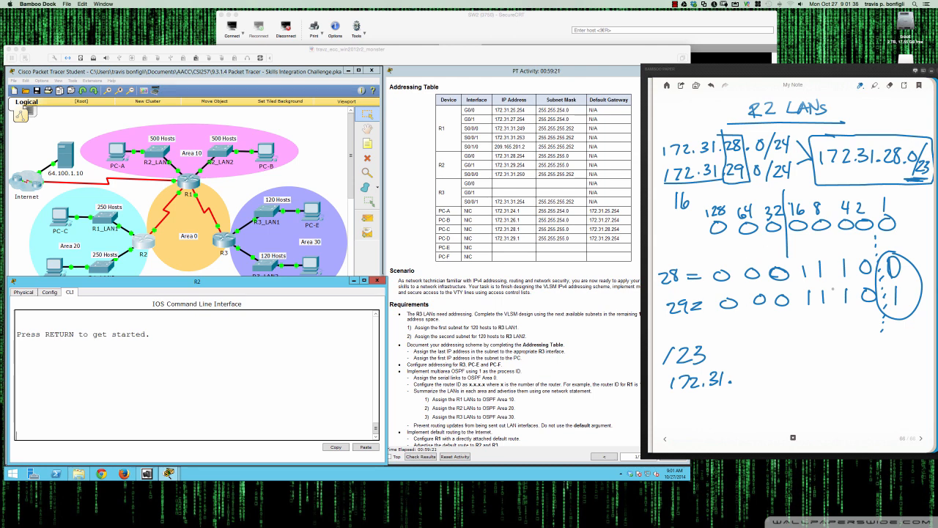
pyautogui.moveTo(799, 317); pyautogui.dragTo(856, 318)
pyautogui.moveTo(734, 373)
pyautogui.mouseDown()
pyautogui.moveTo(743, 384)
pyautogui.moveTo(769, 371)
pyautogui.mouseUp()
pyautogui.click(761, 380)
pyautogui.moveTo(788, 357); pyautogui.dragTo(776, 390)
pyautogui.moveTo(787, 370); pyautogui.dragTo(799, 382)
pyautogui.moveTo(799, 369); pyautogui.dragTo(801, 385)
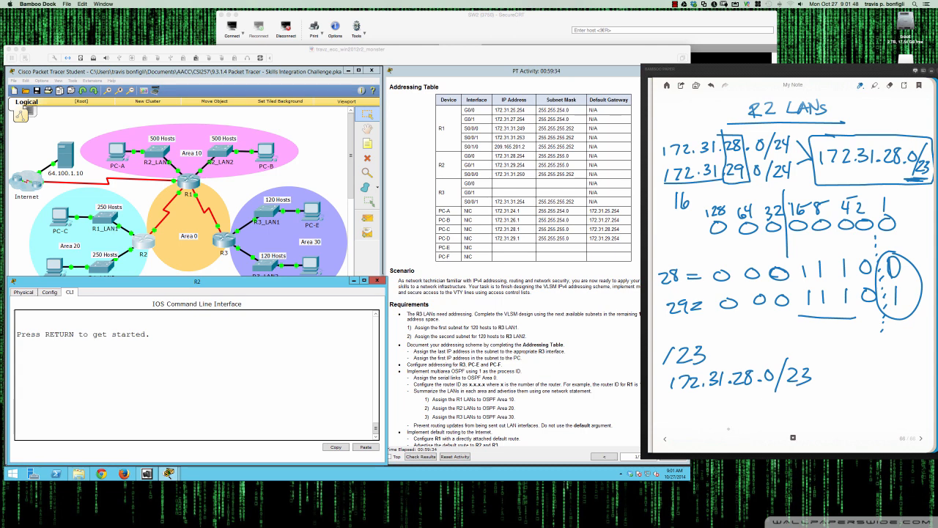
pyautogui.moveTo(667, 408)
pyautogui.mouseDown()
pyautogui.moveTo(680, 417)
pyautogui.moveTo(682, 410)
pyautogui.moveTo(736, 414)
pyautogui.mouseUp()
pyautogui.moveTo(736, 399); pyautogui.dragTo(747, 399)
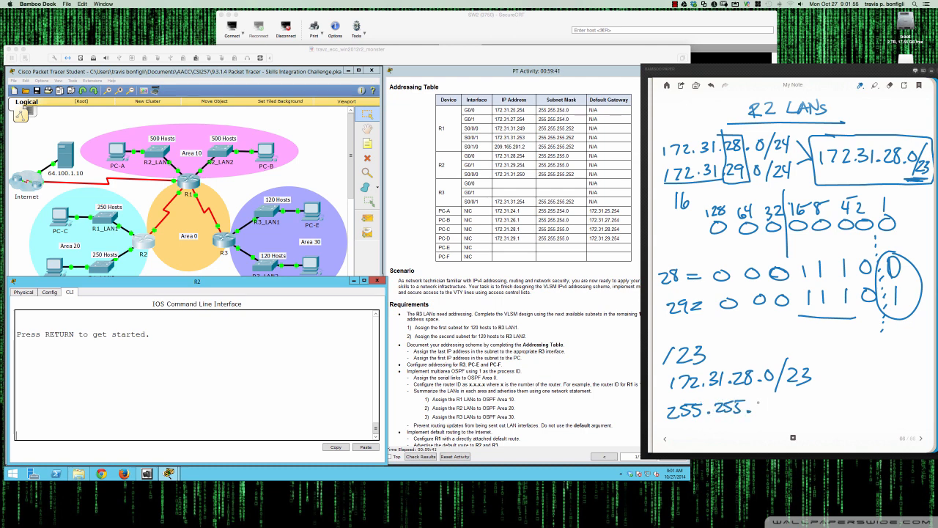
pyautogui.moveTo(756, 400)
pyautogui.mouseDown()
pyautogui.moveTo(768, 410)
pyautogui.moveTo(777, 405)
pyautogui.moveTo(771, 412)
pyautogui.mouseUp()
pyautogui.moveTo(769, 398)
pyautogui.mouseDown()
pyautogui.moveTo(790, 401)
pyautogui.moveTo(789, 411)
pyautogui.moveTo(815, 397)
pyautogui.mouseUp()
pyautogui.click(798, 407)
pyautogui.moveTo(758, 415); pyautogui.dragTo(791, 414)
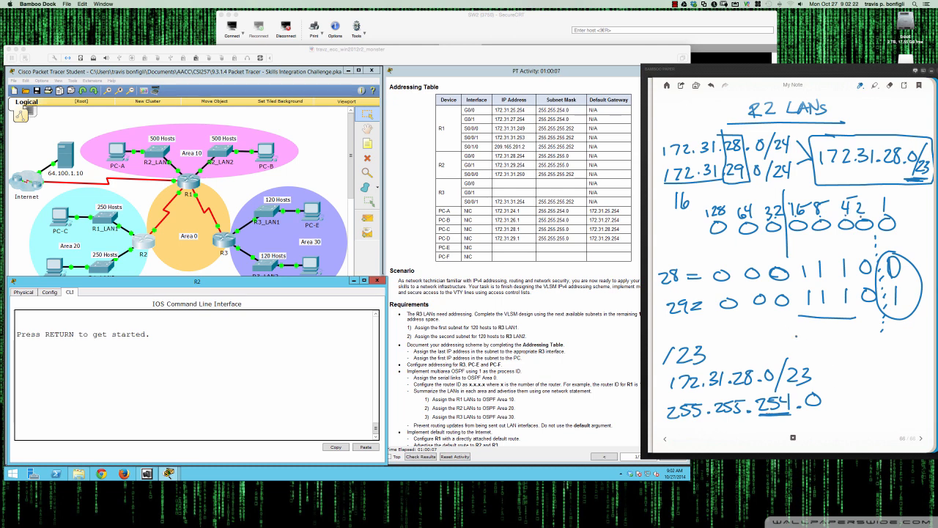
pyautogui.moveTo(796, 336)
pyautogui.mouseDown()
pyautogui.moveTo(837, 408)
pyautogui.moveTo(800, 409)
pyautogui.mouseUp()
# In R2's CLI, enter privileged mode, global configuration and OSPF process 1
pyautogui.click(328, 382)
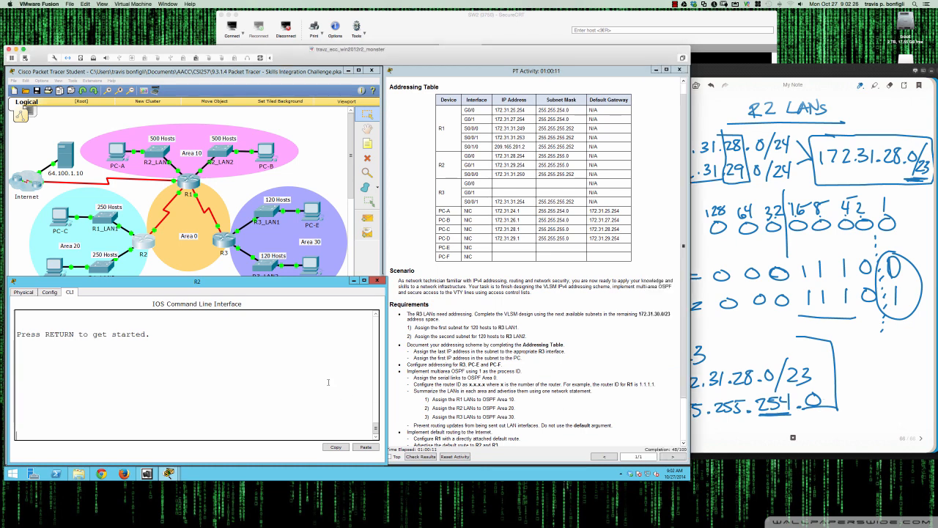
pyautogui.press('Return')
pyautogui.press('Return')
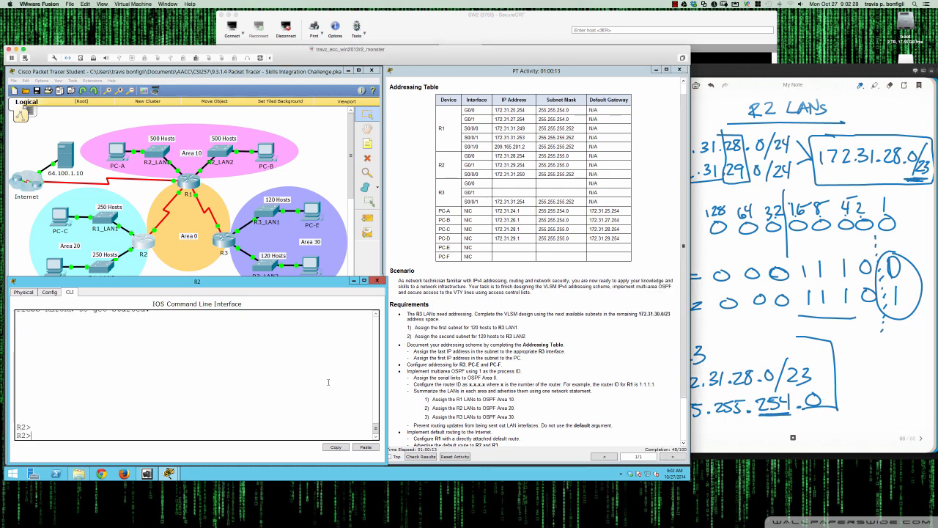
pyautogui.write('en')
pyautogui.press('Return')
pyautogui.write('router')
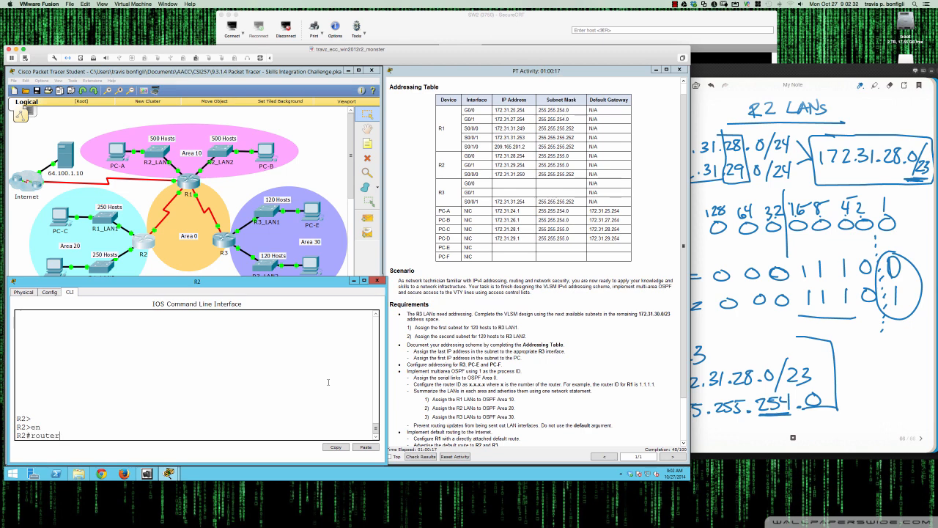
pyautogui.press('BackSpace')
pyautogui.press('BackSpace')
pyautogui.press('BackSpace')
pyautogui.press('BackSpace')
pyautogui.press('BackSpace')
pyautogui.press('BackSpace')
pyautogui.write('conf t')
pyautogui.press('Return')
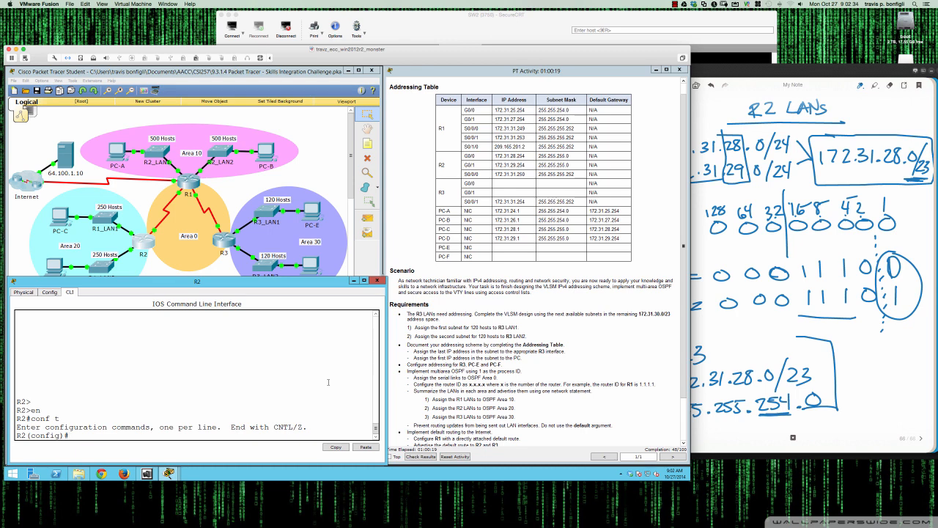
pyautogui.write('router ospf 1')
pyautogui.press('Return')
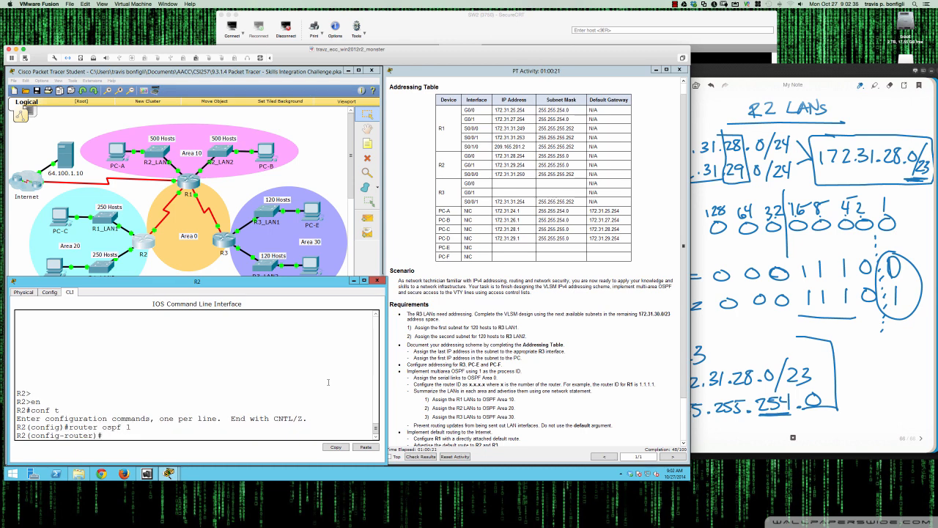
# Summarize the R2 LANs into area 20 with range 172.31.28.0 255.255.254.0
pyautogui.write('area 20')
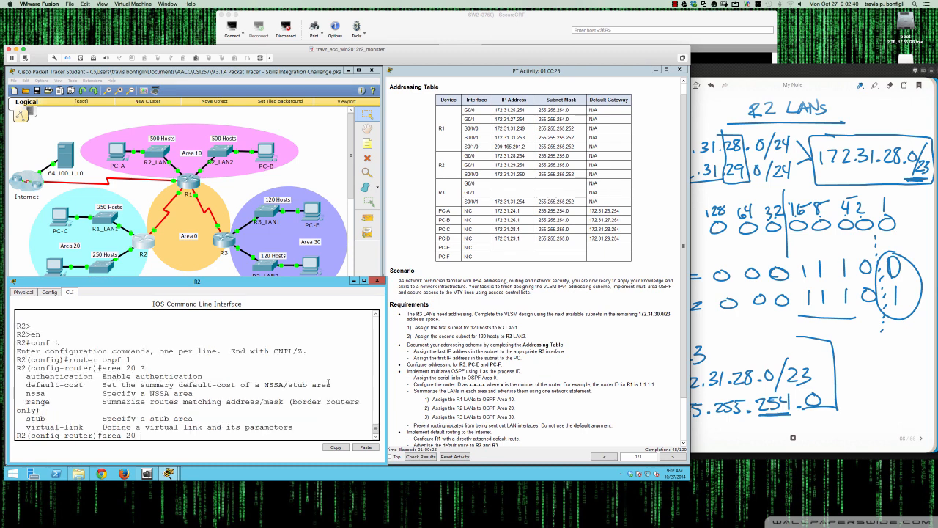
pyautogui.write(' ? ra')
pyautogui.press('Tab')
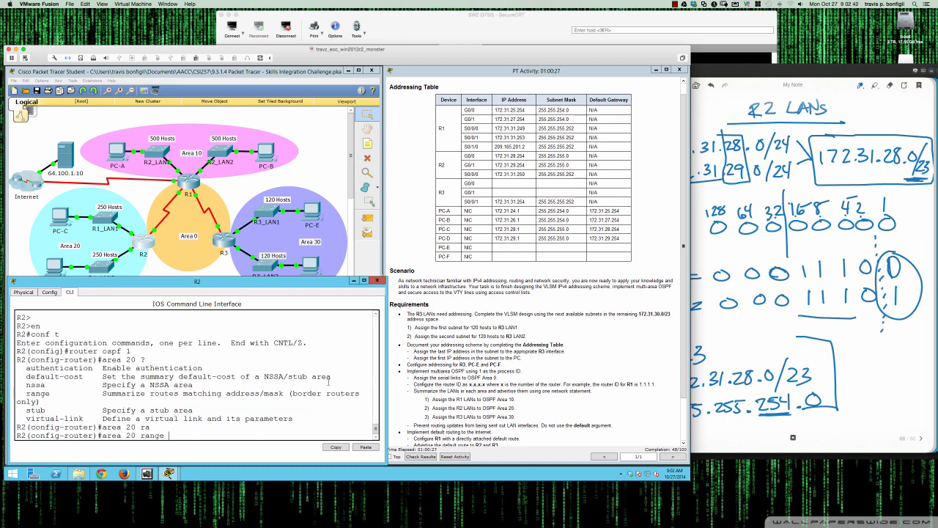
pyautogui.write('172.31.28.0 255.255.254 ?')
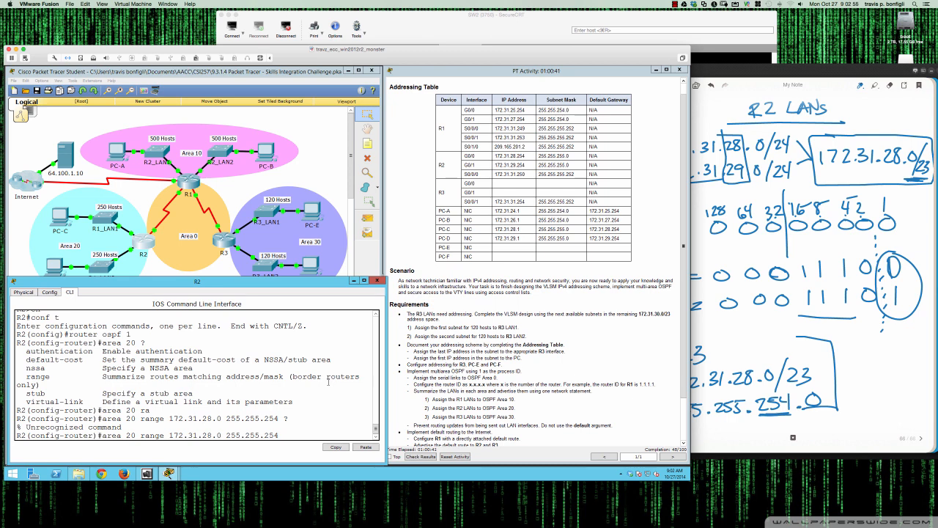
pyautogui.press('BackSpace')
pyautogui.press('BackSpace')
pyautogui.press('BackSpace')
pyautogui.press('BackSpace')
pyautogui.press('BackSpace')
pyautogui.press('BackSpace')
pyautogui.press('BackSpace')
pyautogui.press('BackSpace')
pyautogui.press('BackSpace')
pyautogui.press('BackSpace')
pyautogui.press('BackSpace')
pyautogui.press('BackSpace')
pyautogui.press('BackSpace')
pyautogui.press('BackSpace')
pyautogui.press('BackSpace')
pyautogui.press('BackSpace')
pyautogui.press('BackSpace')
pyautogui.press('BackSpace')
pyautogui.press('BackSpace')
pyautogui.press('BackSpace')
pyautogui.press('BackSpace')
pyautogui.press('BackSpace')
pyautogui.write('?')
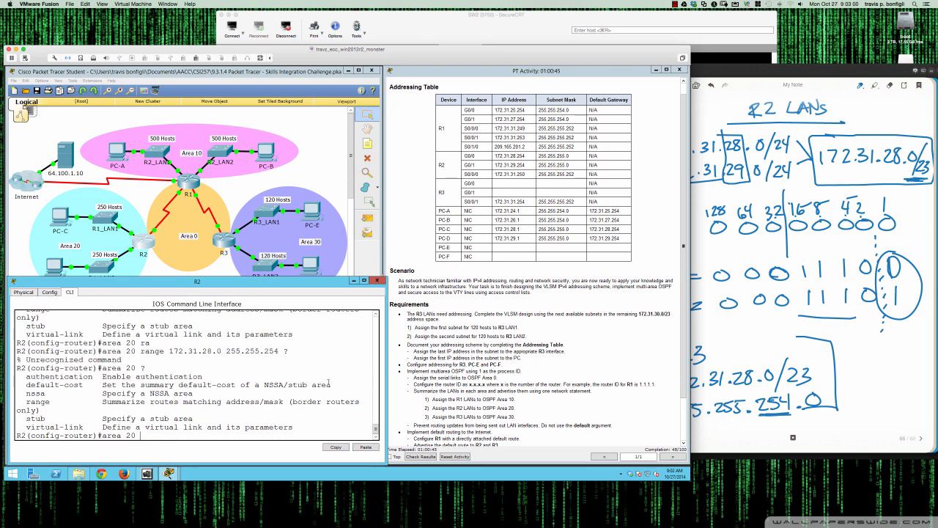
pyautogui.write('ran')
pyautogui.press('Tab')
pyautogui.write('?')
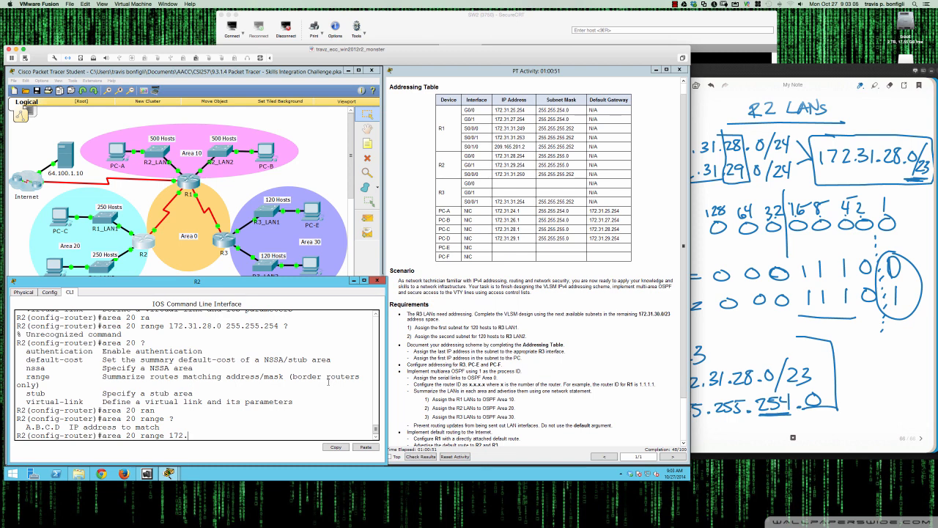
pyautogui.write('172.31.28')
pyautogui.write('.0')
pyautogui.write(' ?')
pyautogui.write('255.255.255')
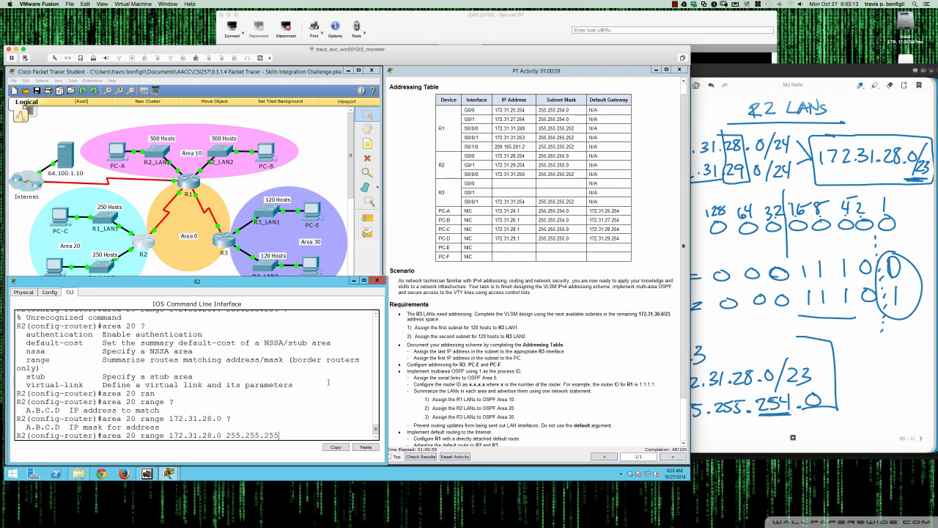
pyautogui.press('BackSpace')
pyautogui.write('4.0 ?')
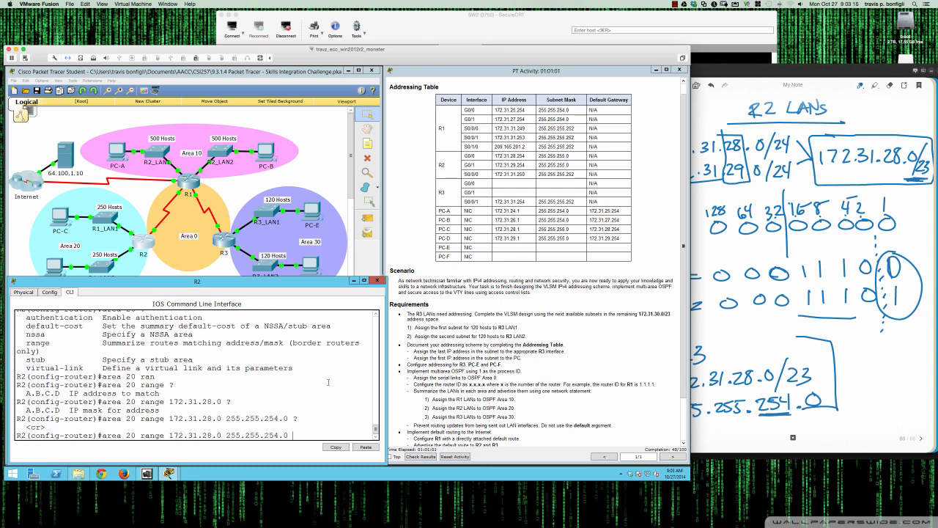
pyautogui.press('Return')
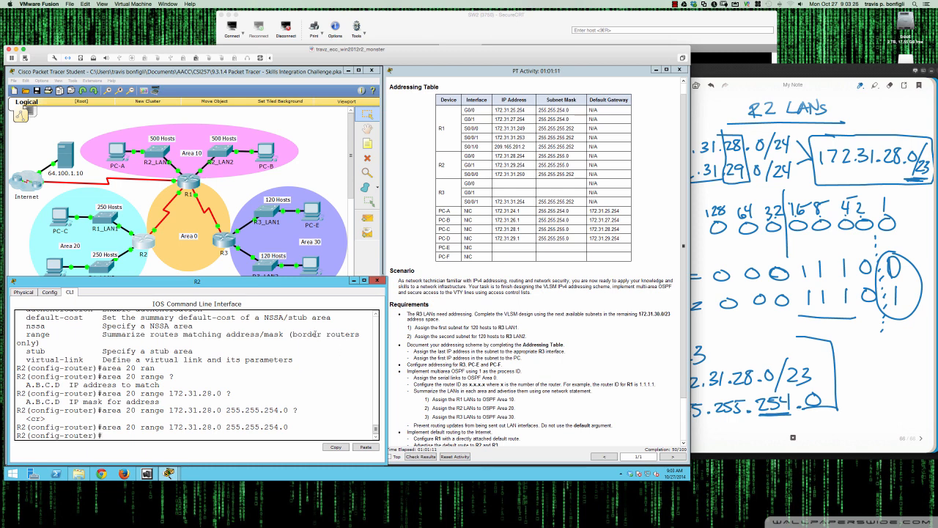
# Open R3's CLI and enter privileged mode, global configuration and OSPF process 1
pyautogui.click(221, 245)
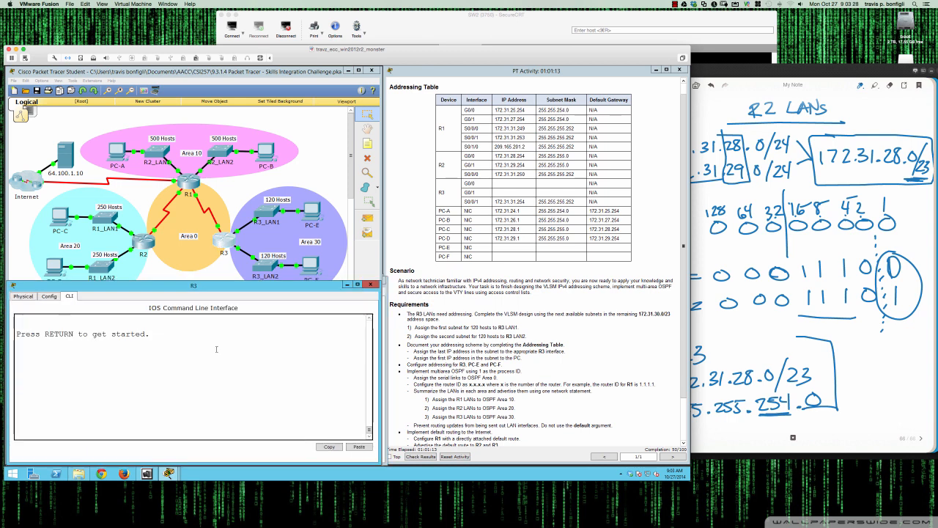
pyautogui.press('Return')
pyautogui.press('Return')
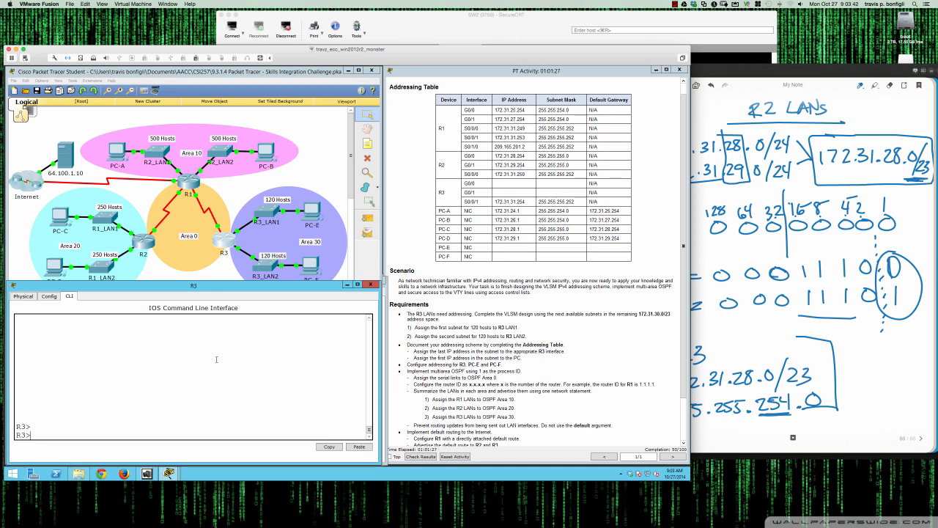
pyautogui.write('en')
pyautogui.press('Return')
pyautogui.write('conf t')
pyautogui.press('Return')
pyautogui.write('router ospf 1')
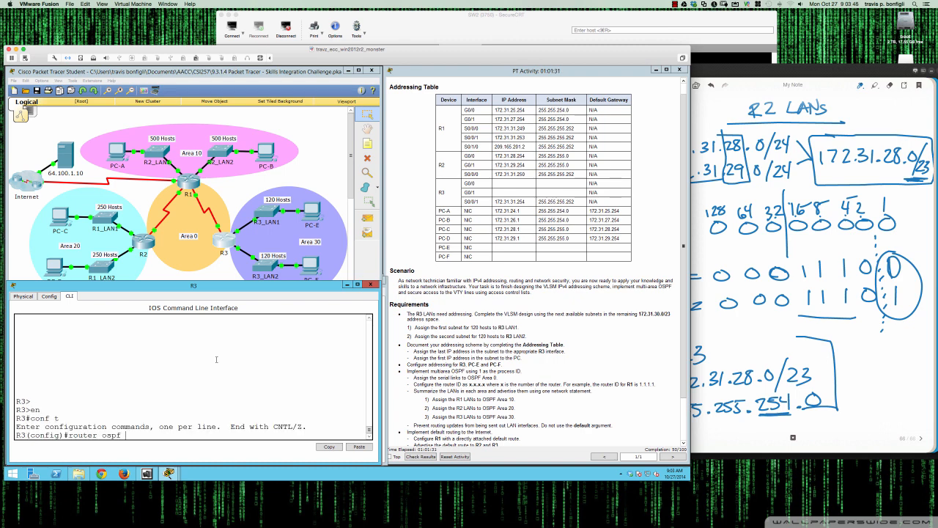
pyautogui.press('Return')
pyautogui.press('Return')
pyautogui.press('Return')
pyautogui.press('Return')
pyautogui.press('Return')
pyautogui.write('area')
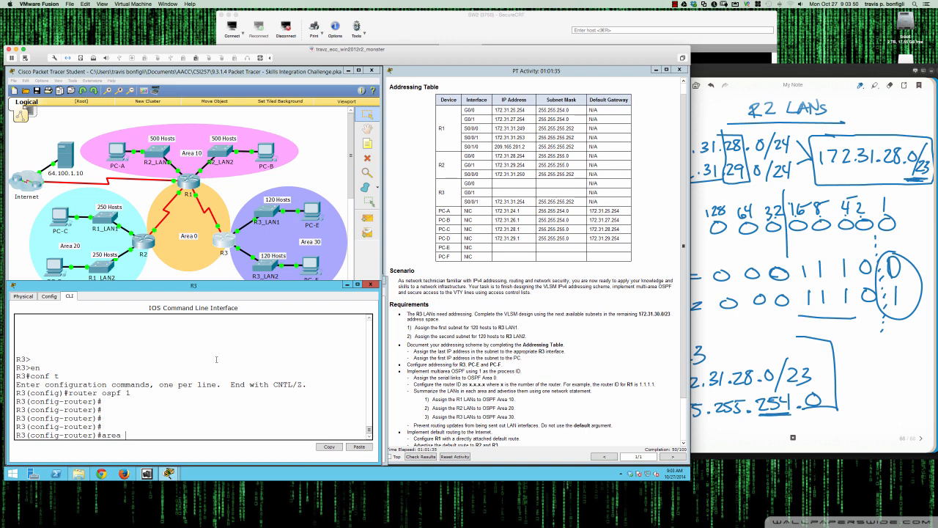
pyautogui.write(' 30')
# In R3's OSPF process, start an area 30 range command and list its options
pyautogui.click(141, 241)
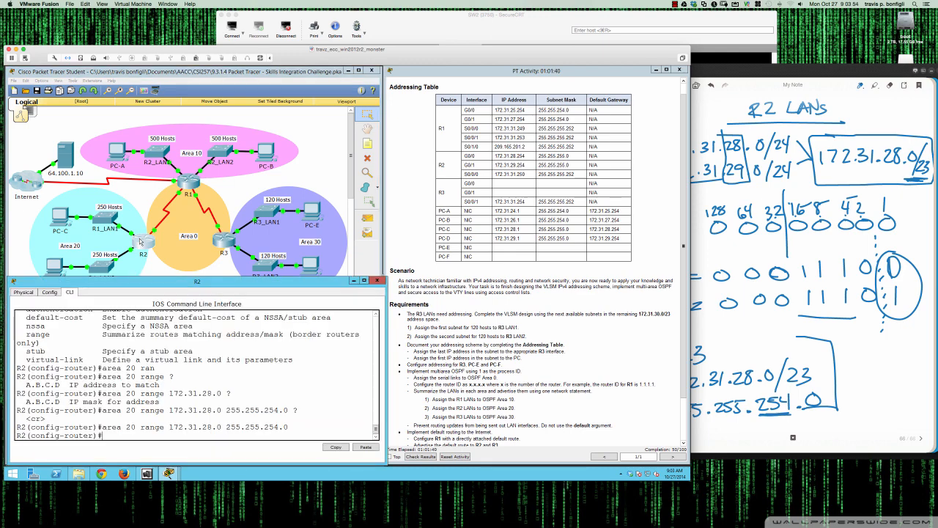
pyautogui.click(225, 244)
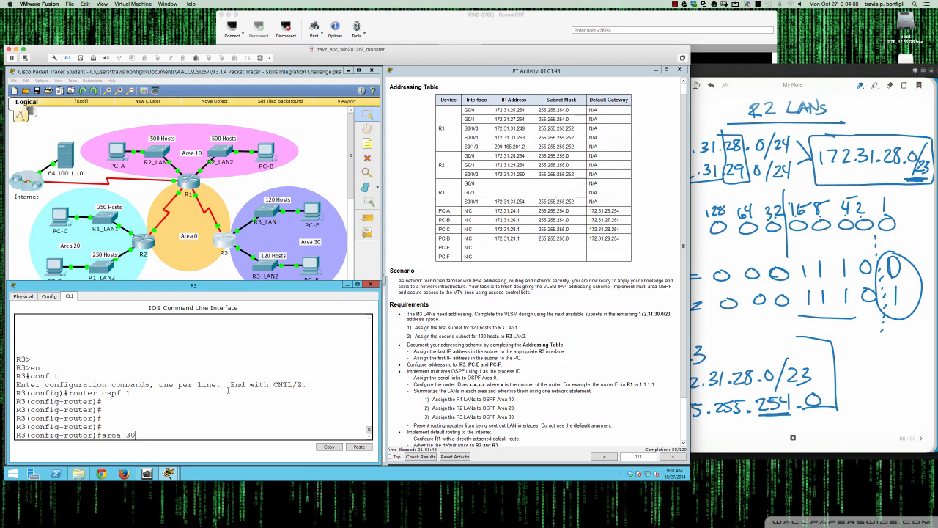
pyautogui.write('?')
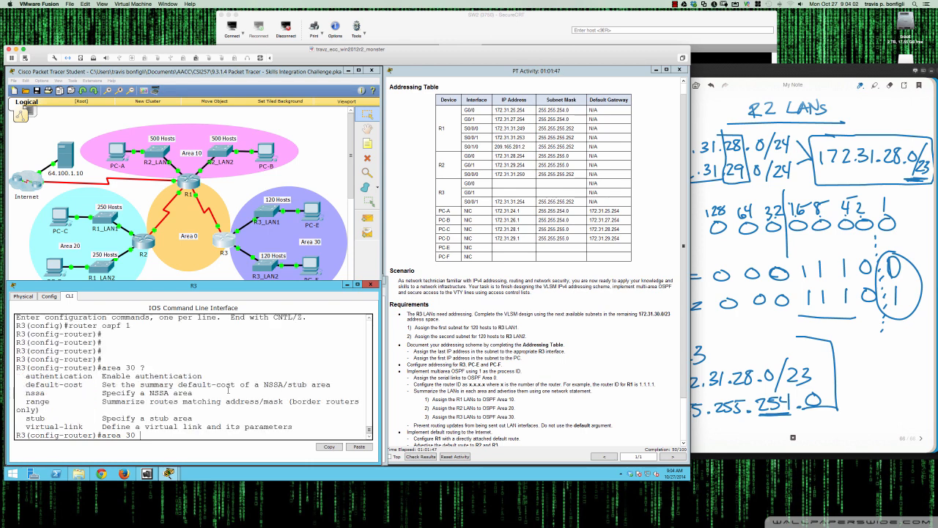
pyautogui.write('ra')
pyautogui.press('Tab')
pyautogui.write('?')
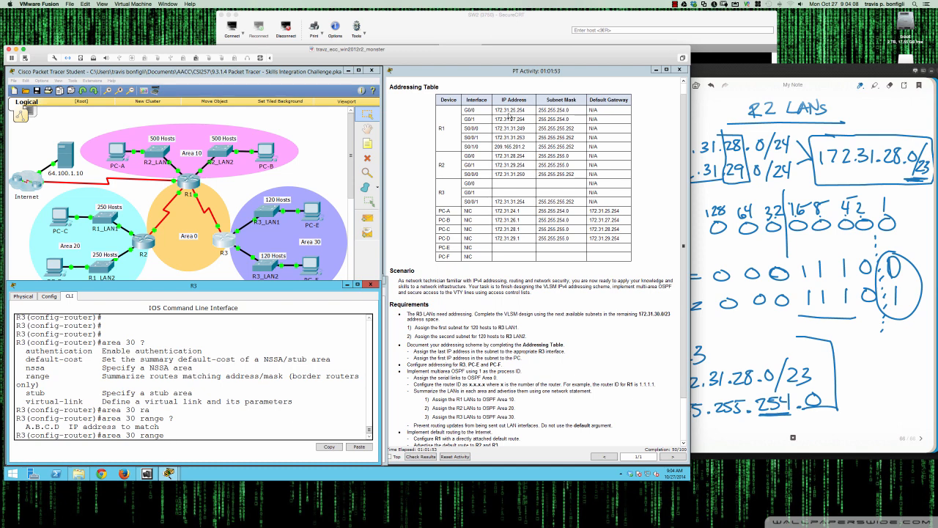
# Summarize R3's LANs into area 30 with range 172.31.30.0 255.255.255.0, checking the R3 LAN notes
pyautogui.click(848, 424)
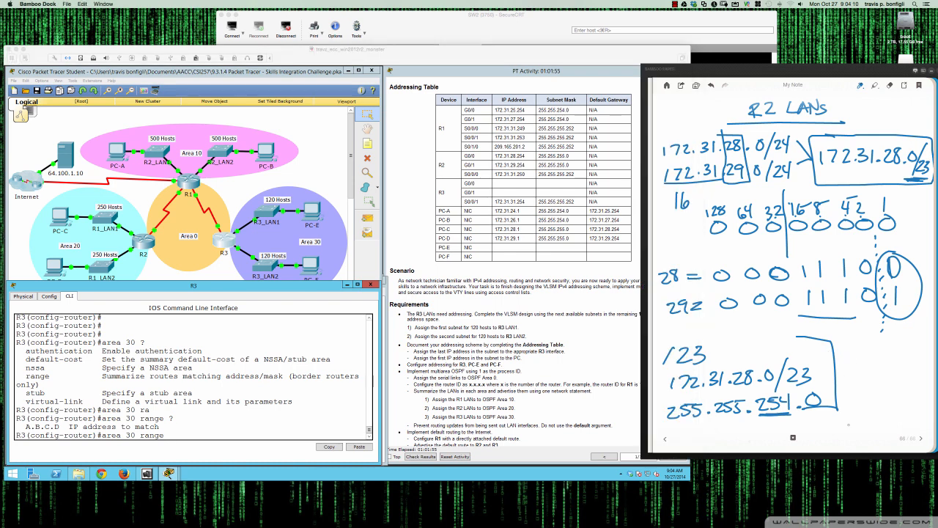
pyautogui.click(665, 439)
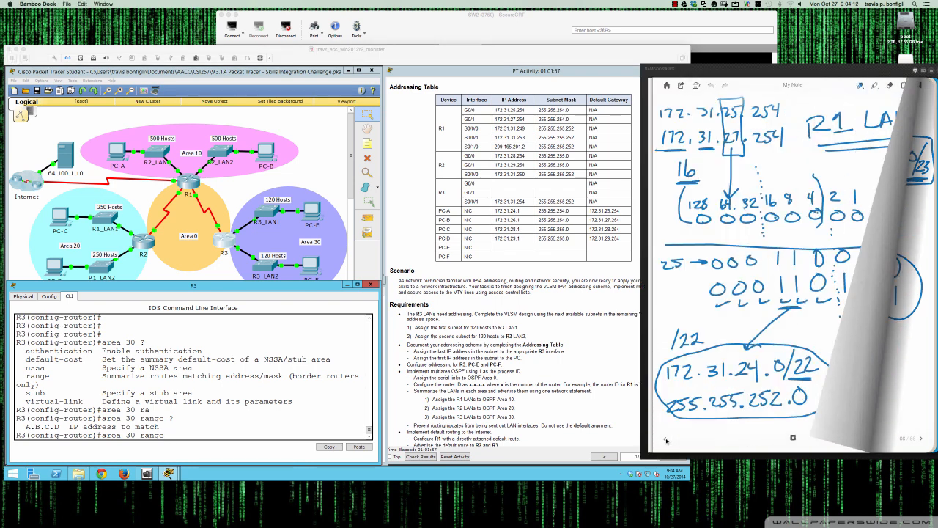
pyautogui.click(665, 440)
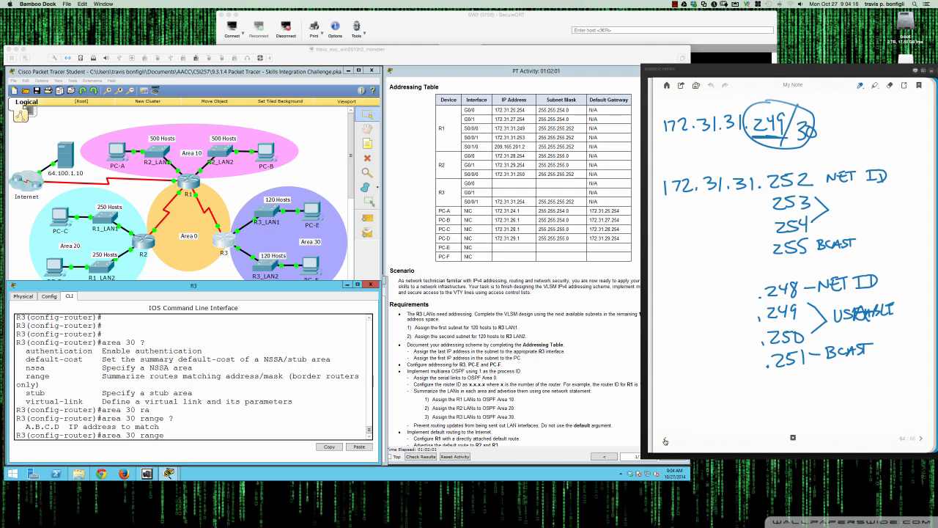
pyautogui.click(666, 441)
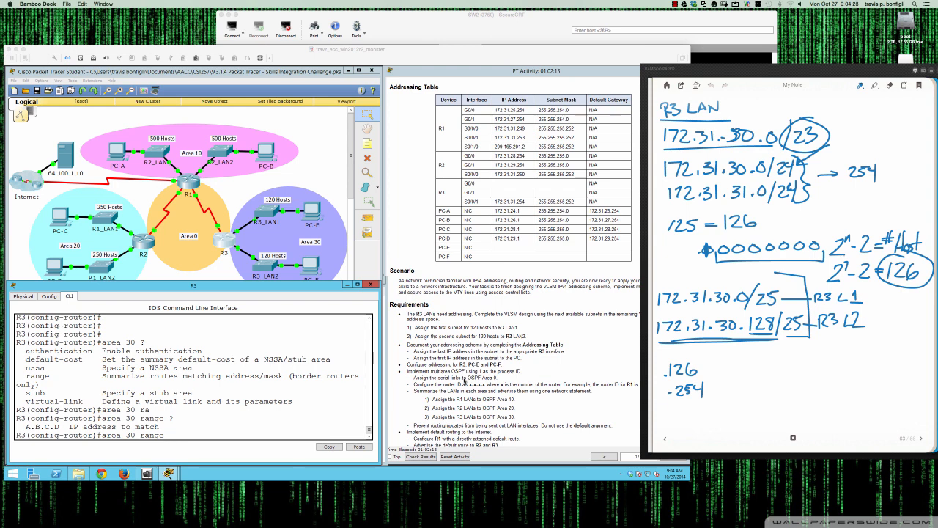
pyautogui.click(284, 417)
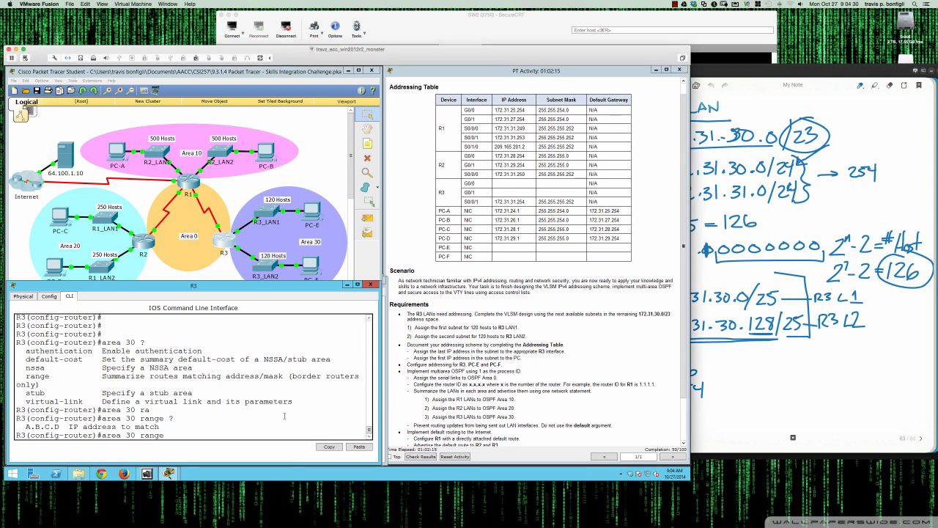
pyautogui.write('172.31.30.0 255.255.255.0')
pyautogui.press('Return')
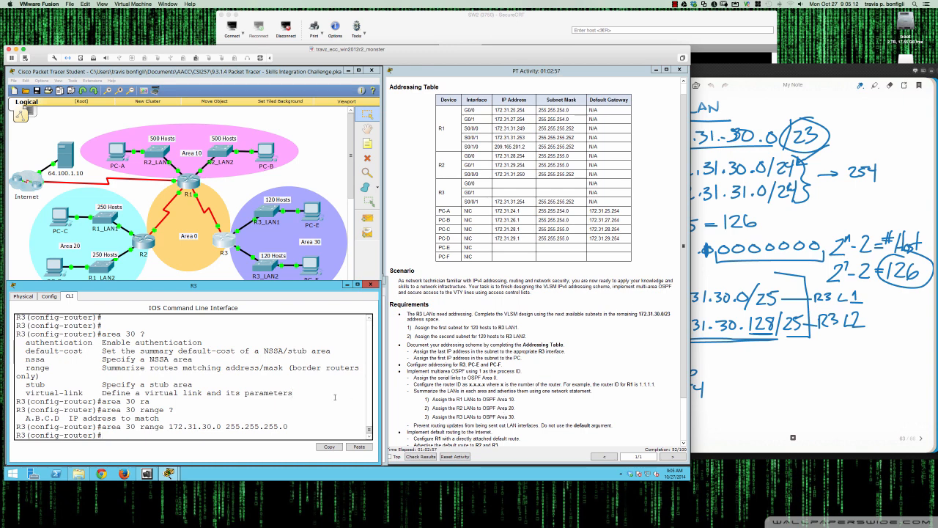
# Display the routing tables of R3 and R1 to check their OSPF routes
pyautogui.write('do sh ip route')
pyautogui.press('Return')
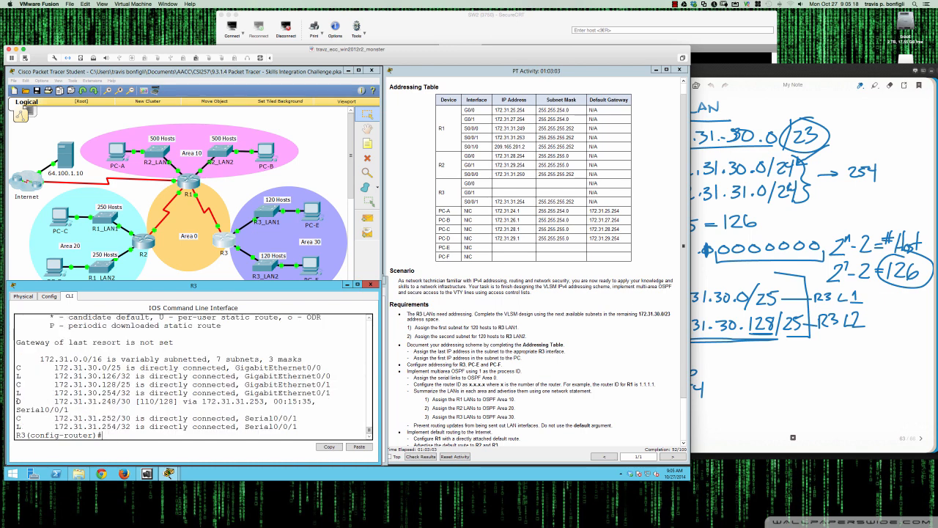
pyautogui.moveTo(18, 402); pyautogui.dragTo(316, 402)
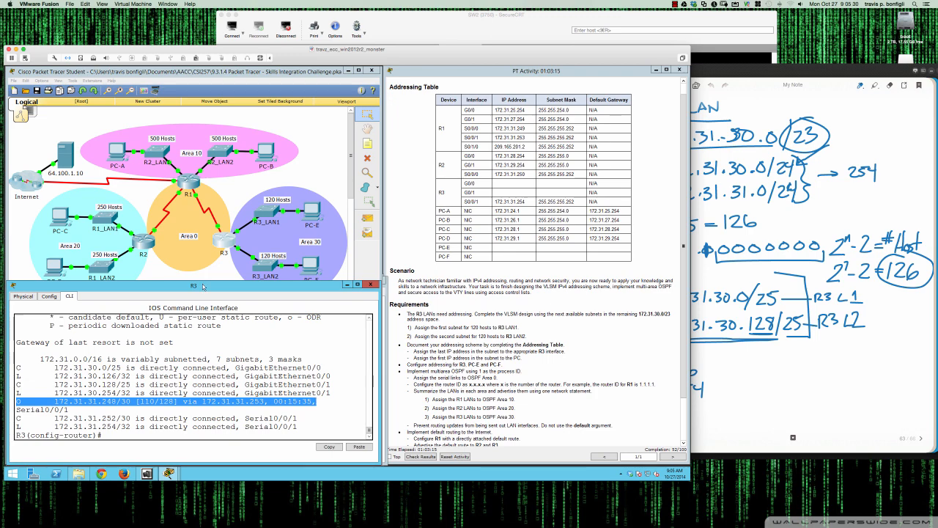
pyautogui.click(187, 178)
pyautogui.click(251, 409)
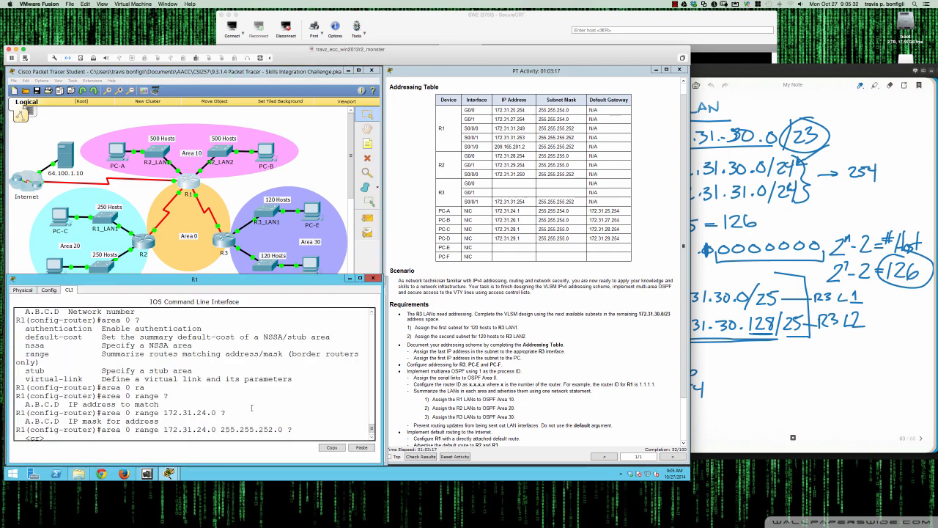
pyautogui.press('Return')
pyautogui.press('Return')
pyautogui.press('Return')
pyautogui.press('Return')
pyautogui.write('do sh ip')
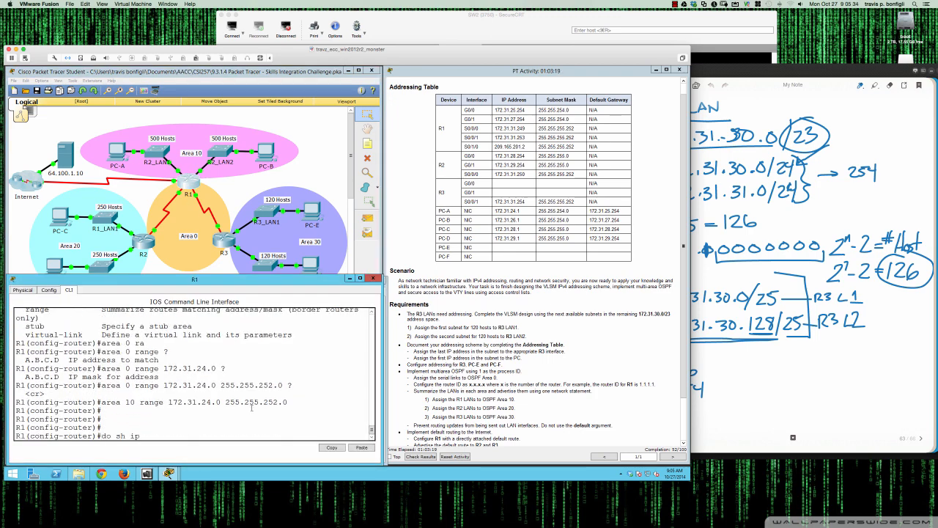
pyautogui.write(' osp')
pyautogui.press('BackSpace')
pyautogui.press('BackSpace')
pyautogui.press('BackSpace')
pyautogui.press('BackSpace')
pyautogui.press('BackSpace')
pyautogui.press('BackSpace')
pyautogui.press('BackSpace')
pyautogui.press('BackSpace')
pyautogui.press('BackSpace')
pyautogui.write('h ip route')
pyautogui.press('Return')
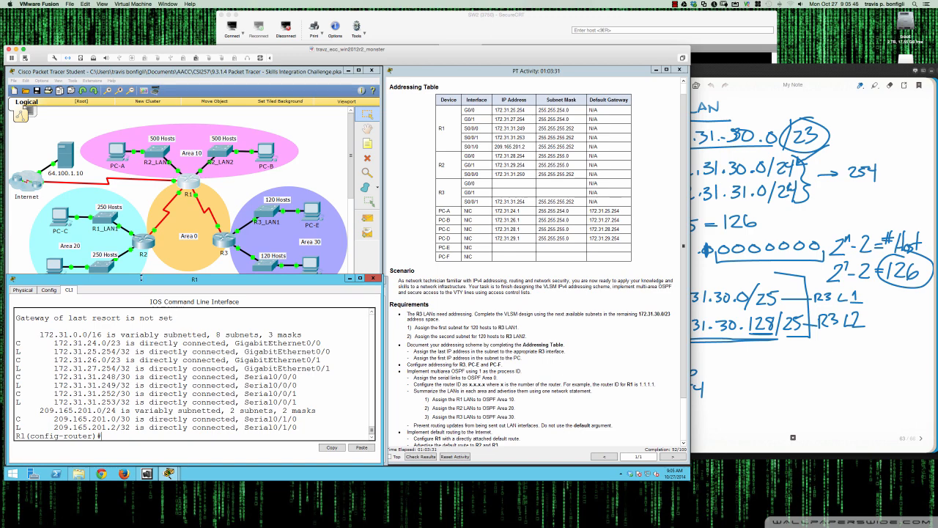
# Display R2's routing table and review the remaining OSPF requirements in the instructions
pyautogui.click(143, 242)
pyautogui.press('Return')
pyautogui.press('Return')
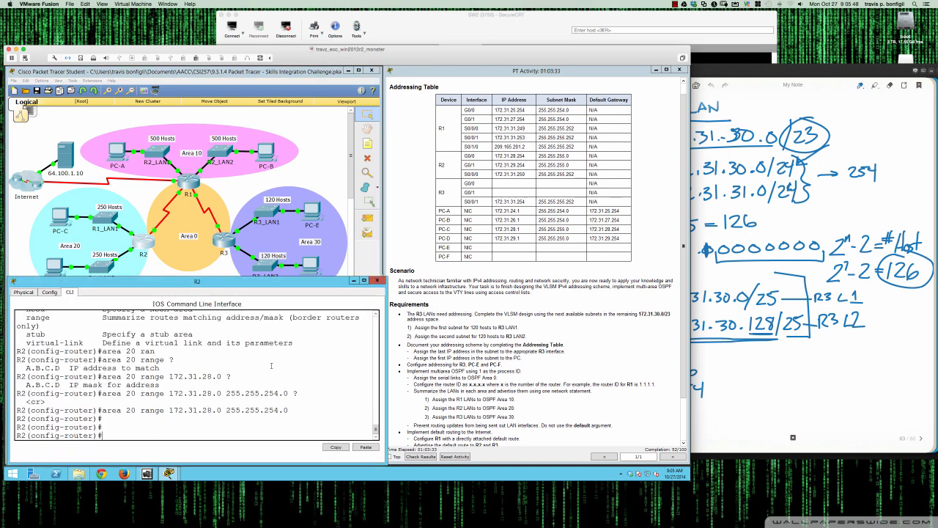
pyautogui.write('do sh ip route')
pyautogui.press('Return')
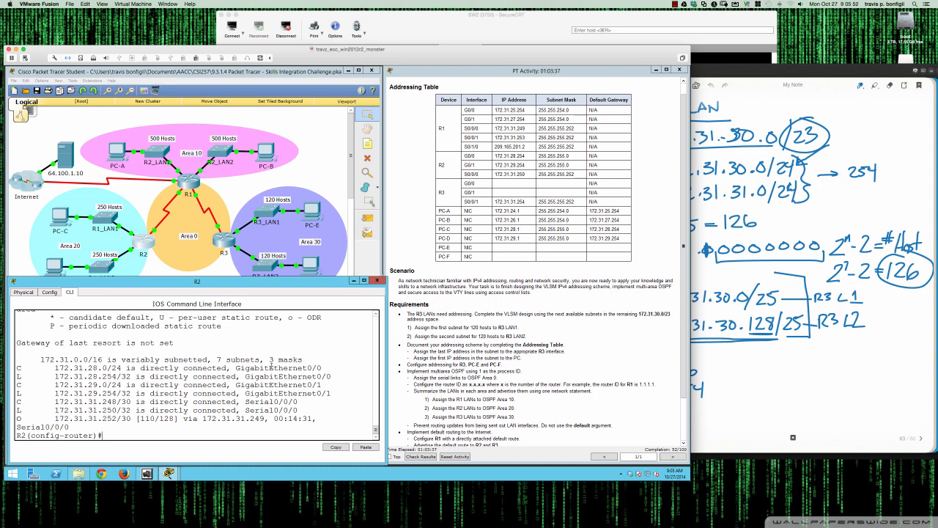
pyautogui.moveTo(56, 417); pyautogui.dragTo(143, 419)
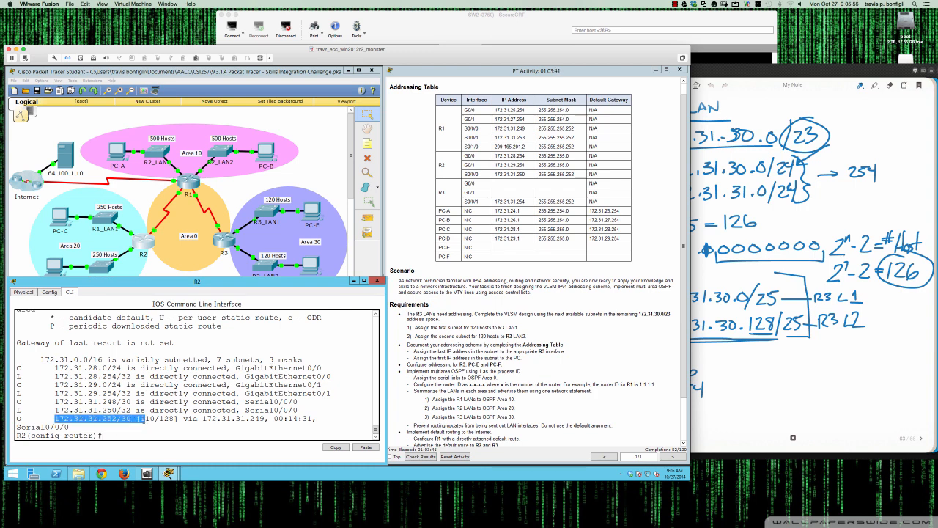
pyautogui.click(162, 426)
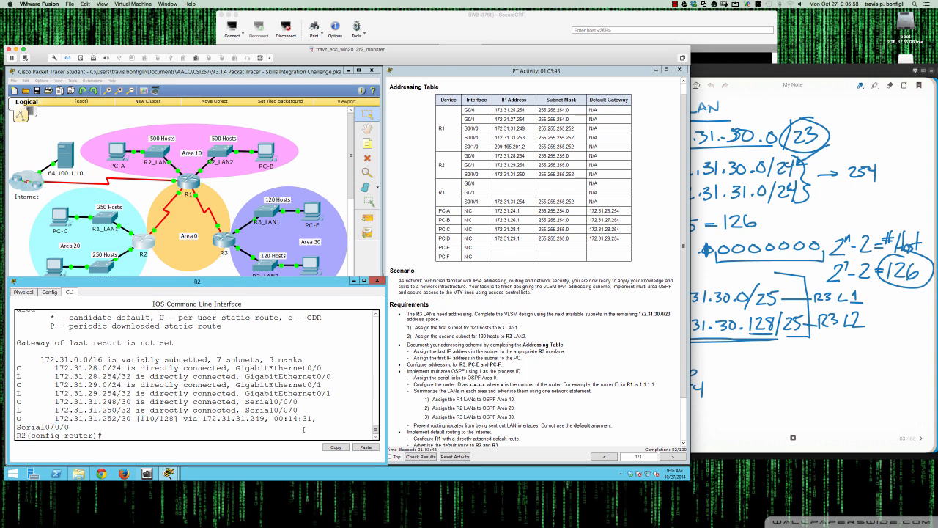
pyautogui.scroll(-2, 486, 408)
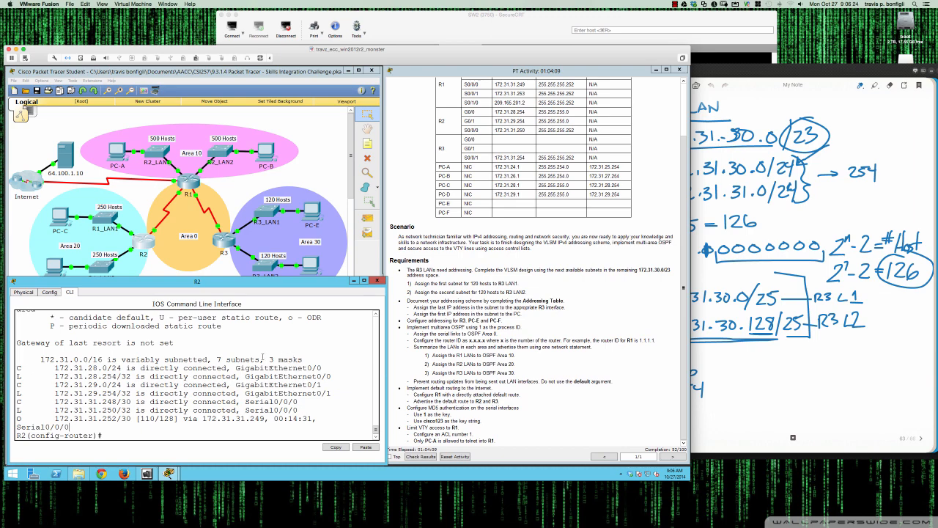
# Try to enter a default-information command in R1's OSPF process
pyautogui.click(189, 180)
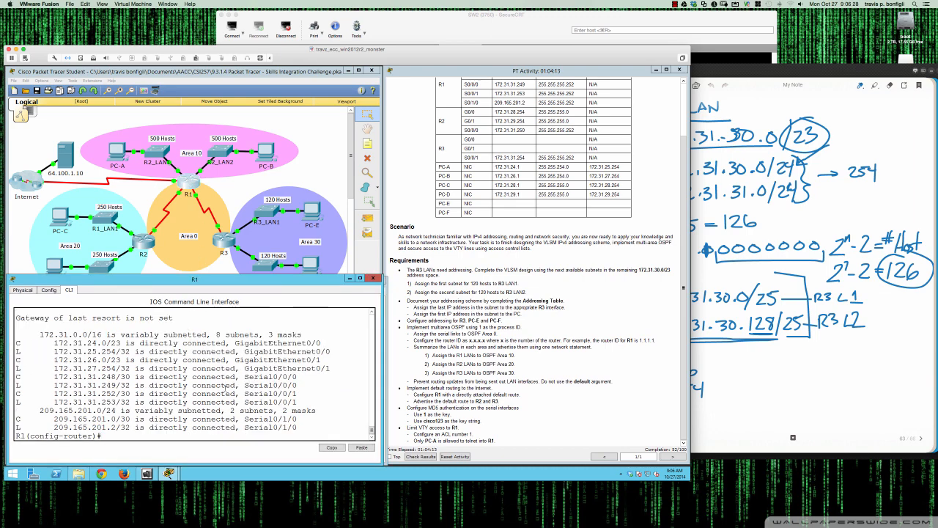
pyautogui.press('Return')
pyautogui.press('Return')
pyautogui.press('Return')
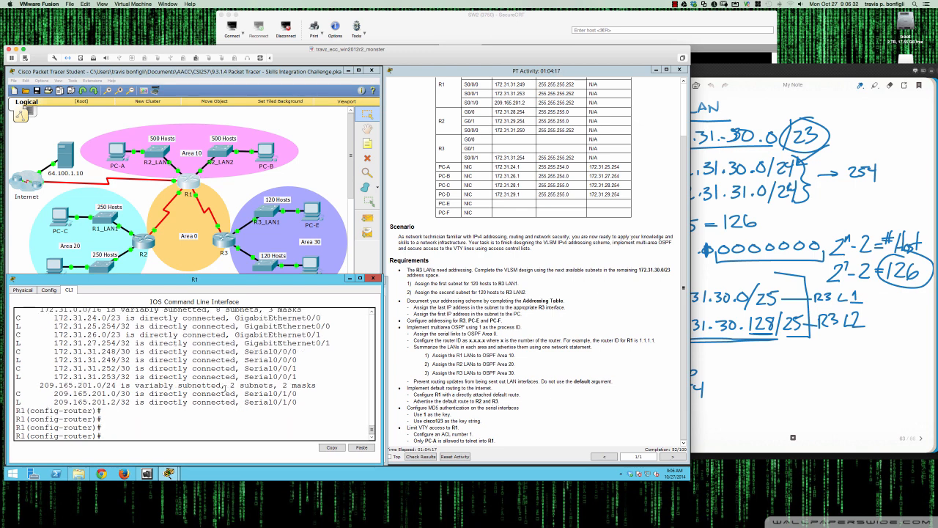
pyautogui.write('def')
pyautogui.press('Tab')
pyautogui.write('int')
pyautogui.press('Tab')
pyautogui.press('BackSpace')
pyautogui.press('BackSpace')
pyautogui.press('BackSpace')
pyautogui.press('BackSpace')
pyautogui.press('BackSpace')
pyautogui.press('BackSpace')
pyautogui.press('BackSpace')
pyautogui.press('BackSpace')
pyautogui.press('BackSpace')
pyautogui.press('BackSpace')
pyautogui.press('BackSpace')
pyautogui.press('BackSpace')
pyautogui.press('BackSpace')
pyautogui.press('BackSpace')
pyautogui.press('BackSpace')
pyautogui.press('BackSpace')
pyautogui.press('BackSpace')
pyautogui.press('BackSpace')
pyautogui.press('BackSpace')
pyautogui.press('BackSpace')
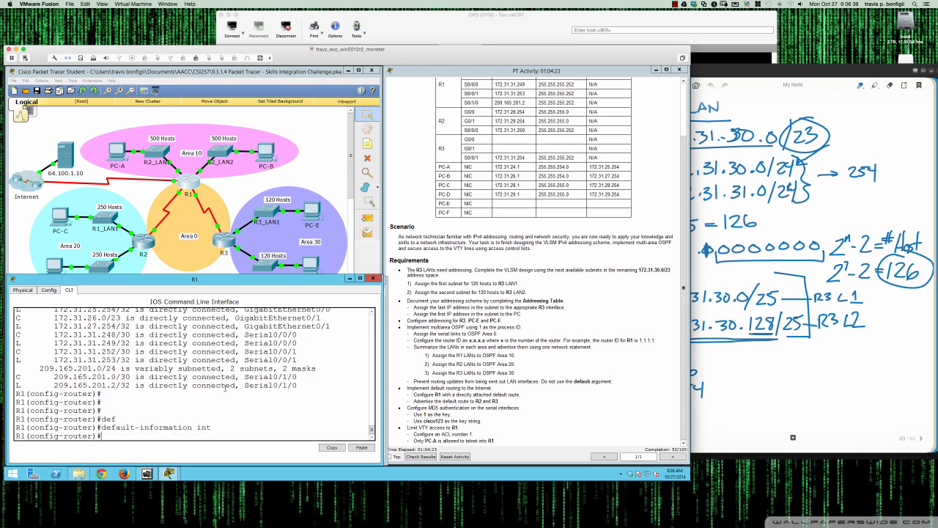
# Make R1's interfaces Gi0/0 and Gi0/1 passive in OSPF
pyautogui.write('pas')
pyautogui.press('Tab')
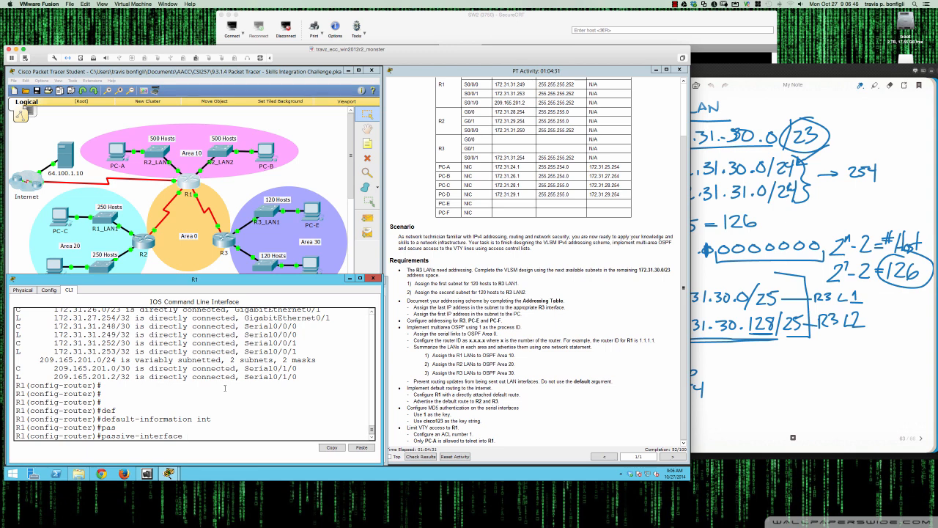
pyautogui.write('gi0/0')
pyautogui.press('Return')
pyautogui.press('Up')
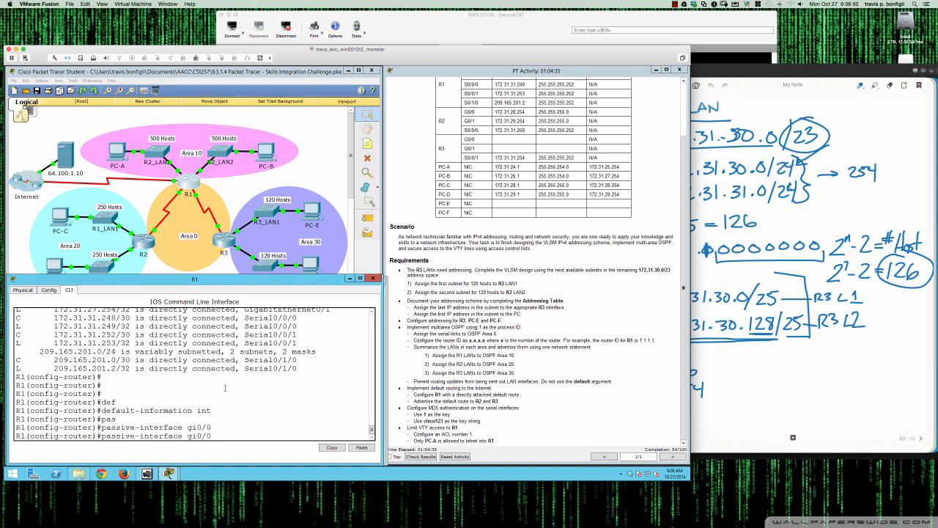
pyautogui.press('BackSpace')
pyautogui.write('1')
pyautogui.press('Return')
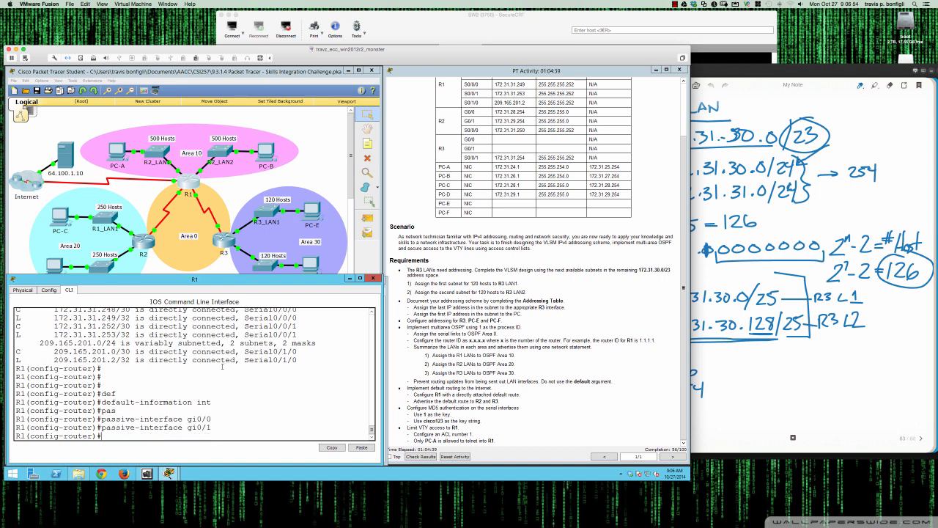
# Make R2's interfaces Gi0/0 and Gi0/1 passive in OSPF
pyautogui.click(142, 242)
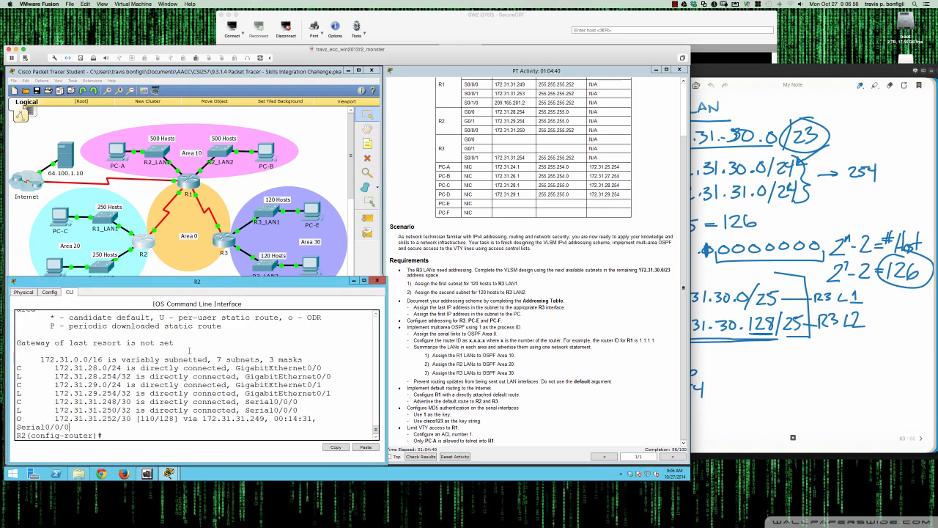
pyautogui.write('pas')
pyautogui.press('Tab')
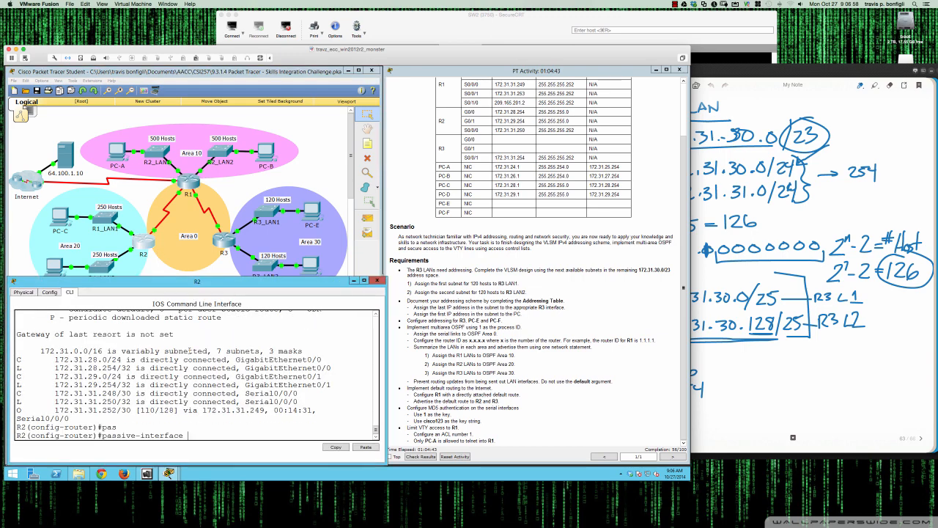
pyautogui.write('gi0/0')
pyautogui.press('Return')
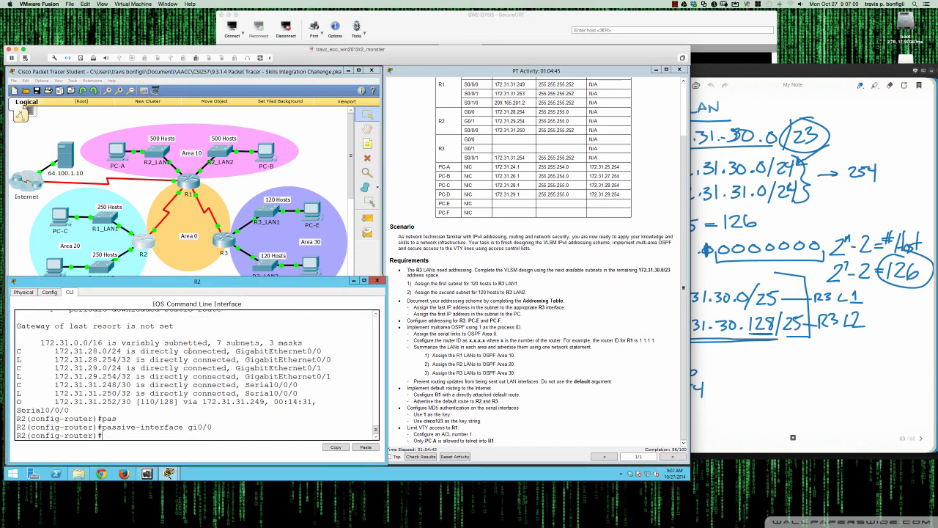
pyautogui.write('pas')
pyautogui.press('Tab')
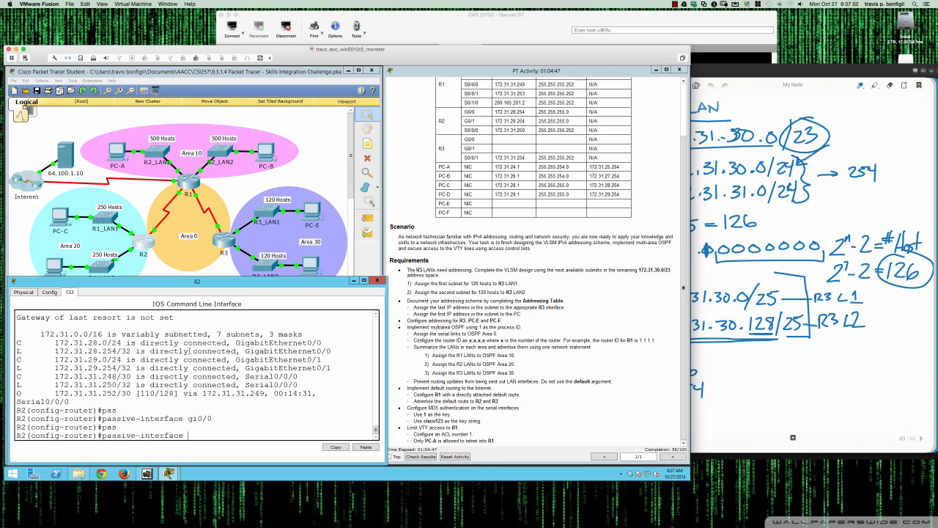
pyautogui.write('gi0/1')
pyautogui.press('Return')
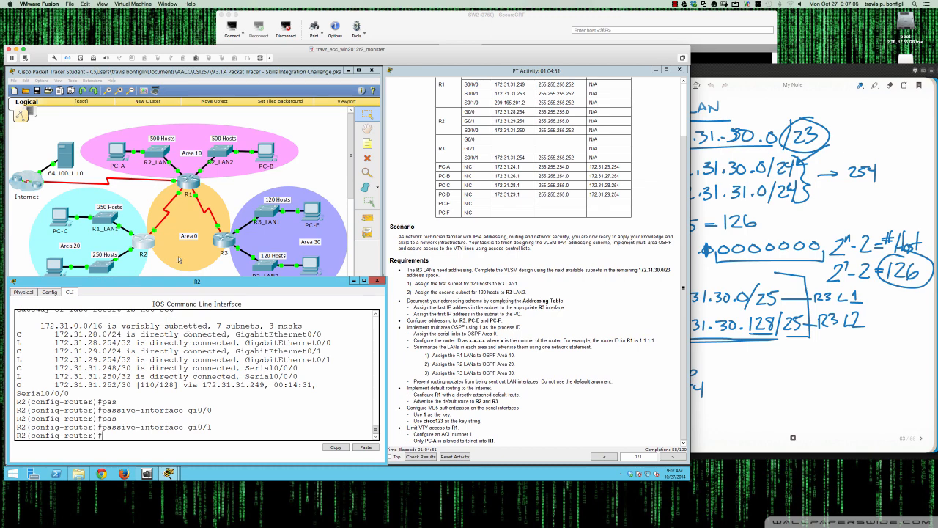
# Make R3's interfaces Gi0/0 and Gi0/1 passive in OSPF
pyautogui.click(225, 242)
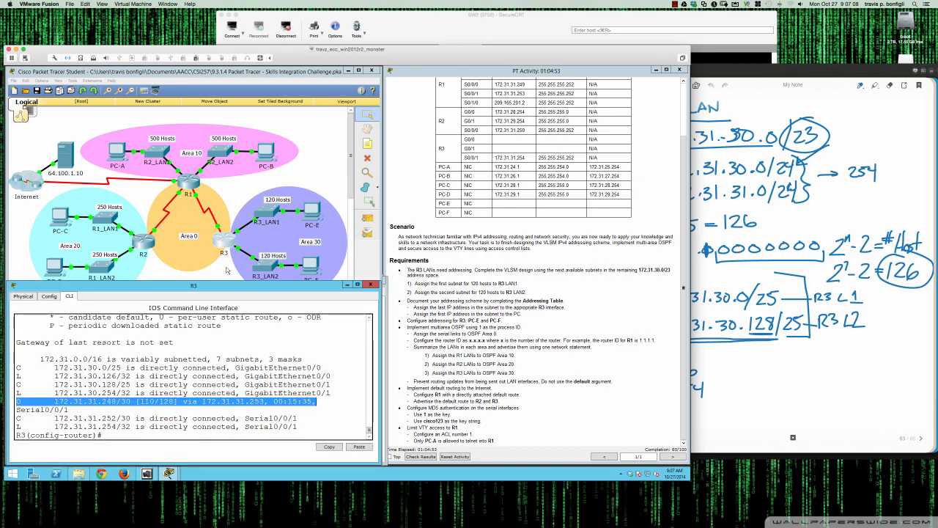
pyautogui.press('Return')
pyautogui.write('pas')
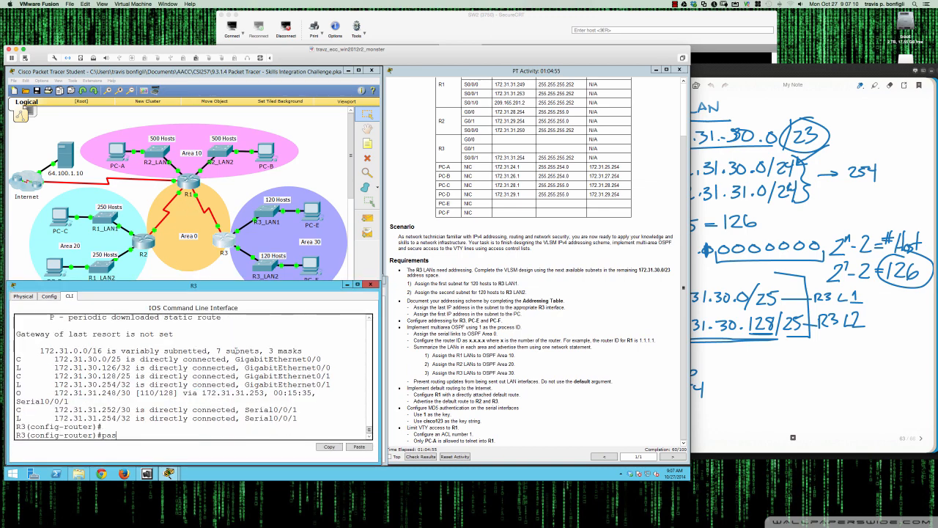
pyautogui.press('Tab')
pyautogui.write('gi0/0')
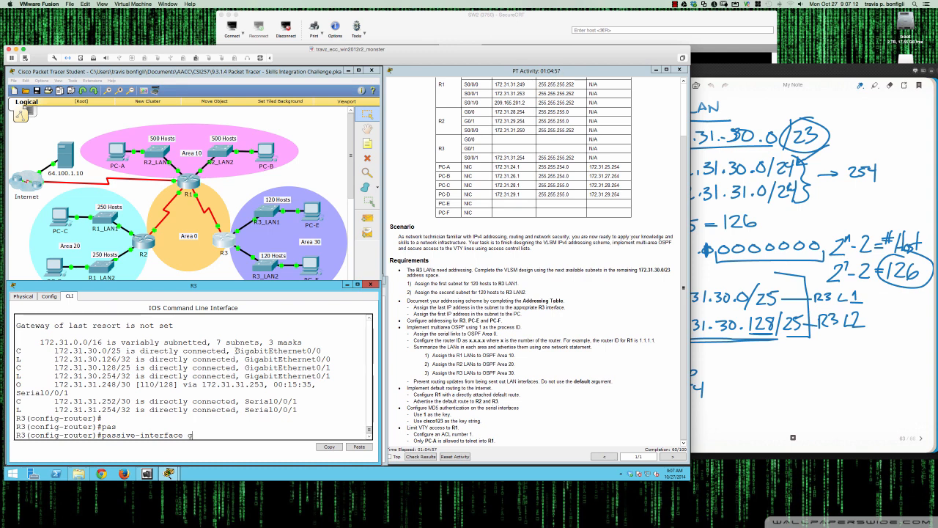
pyautogui.write('pas')
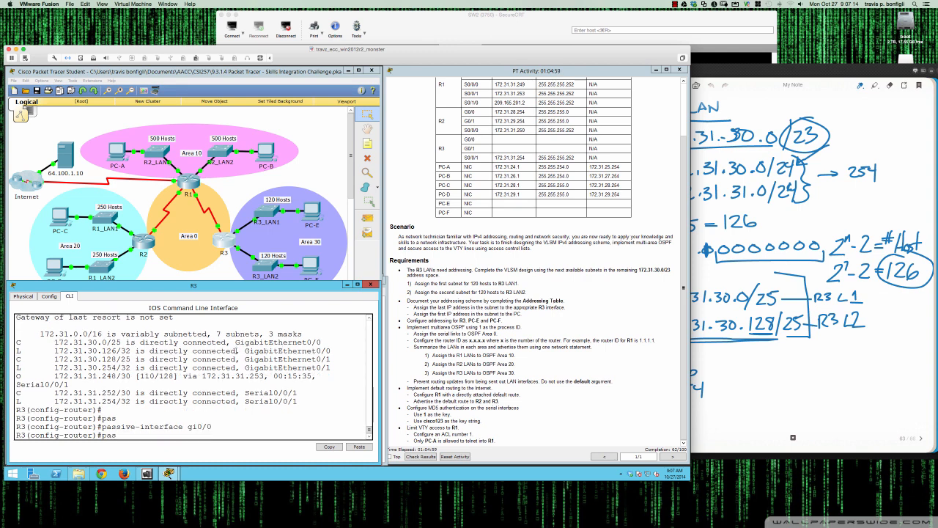
pyautogui.press('Tab')
pyautogui.write('gi0')
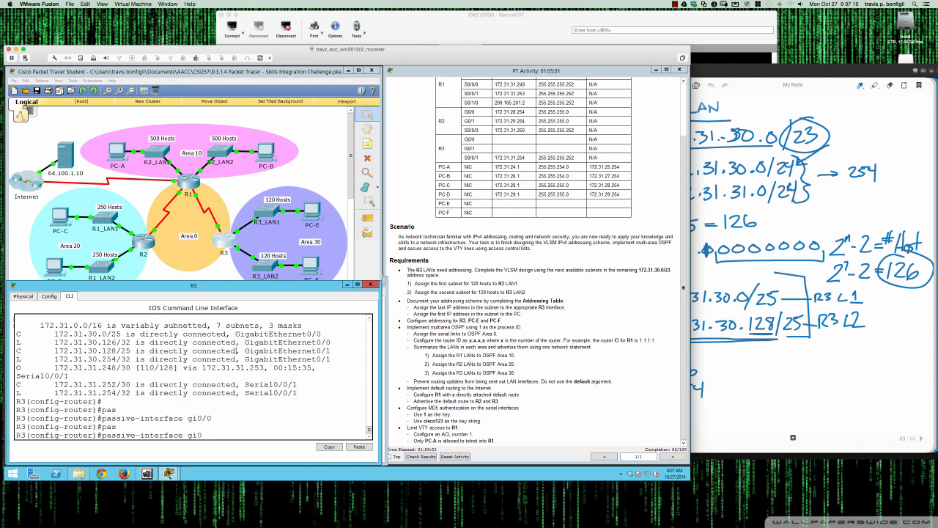
pyautogui.write('/1')
pyautogui.press('Return')
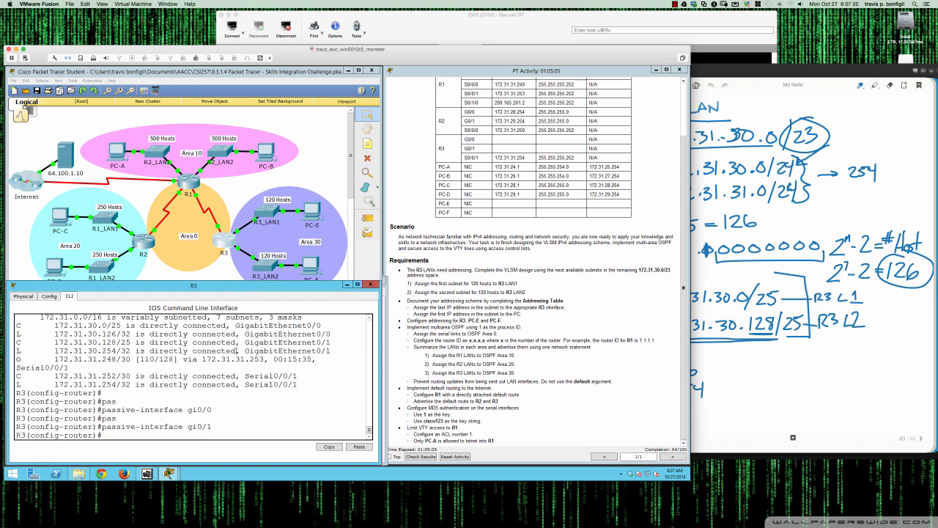
pyautogui.press('Return')
pyautogui.press('Return')
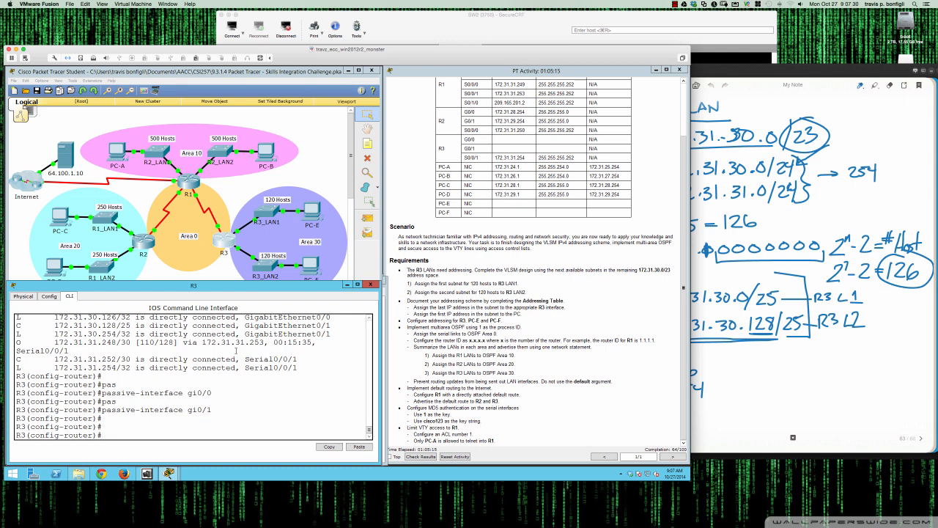
# List the OSPF options available on R3's Gi0/0 interface, then return to OSPF process 1
pyautogui.write('int gi0/0')
pyautogui.press('Return')
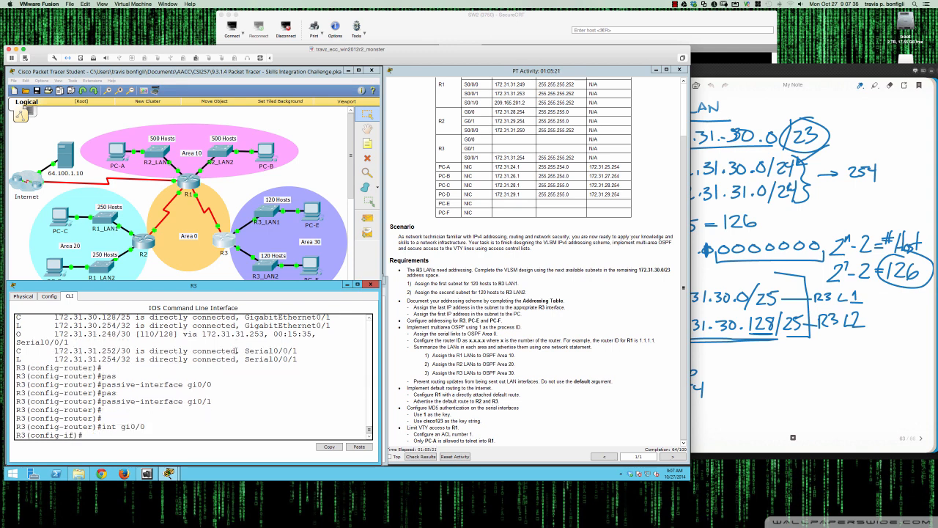
pyautogui.write('ip ospf ?')
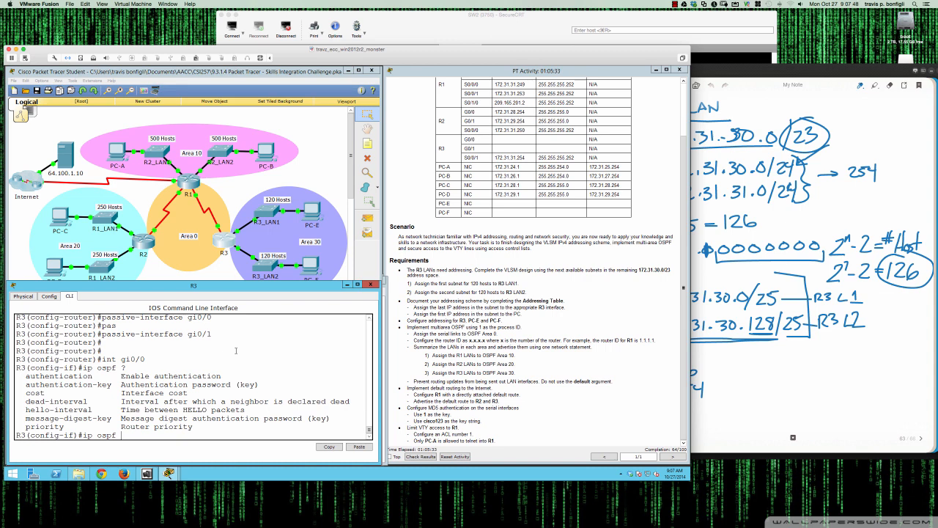
pyautogui.press('BackSpace')
pyautogui.press('BackSpace')
pyautogui.press('BackSpace')
pyautogui.press('BackSpace')
pyautogui.press('BackSpace')
pyautogui.press('BackSpace')
pyautogui.press('BackSpace')
pyautogui.write('router ospf 1')
pyautogui.press('Return')
# On R3, advertise network 172.31.30.0 0.0.0.127 in OSPF area 30, noting the 255.255.255.128 mask and .127 wildcard in the notes
pyautogui.write('network')
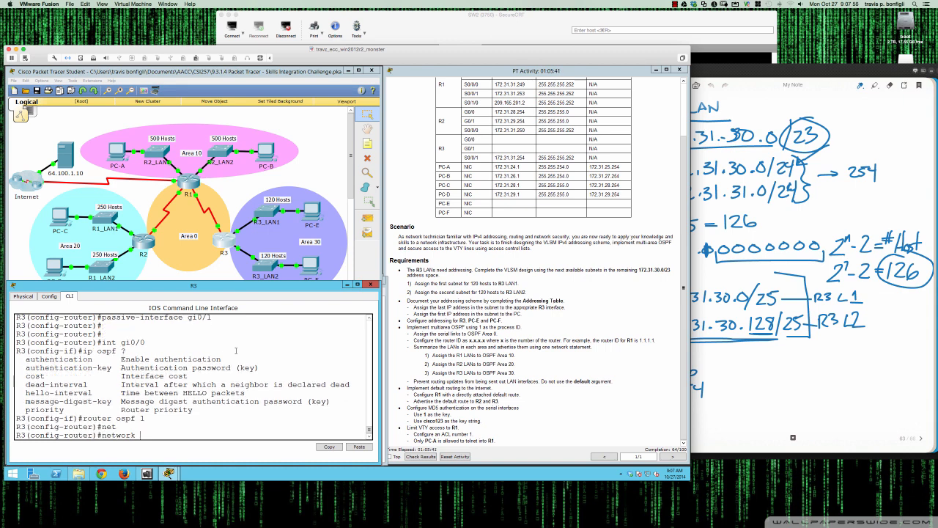
pyautogui.press('Tab')
pyautogui.write('172.31.30.0 0.0.0.127')
pyautogui.click(751, 382)
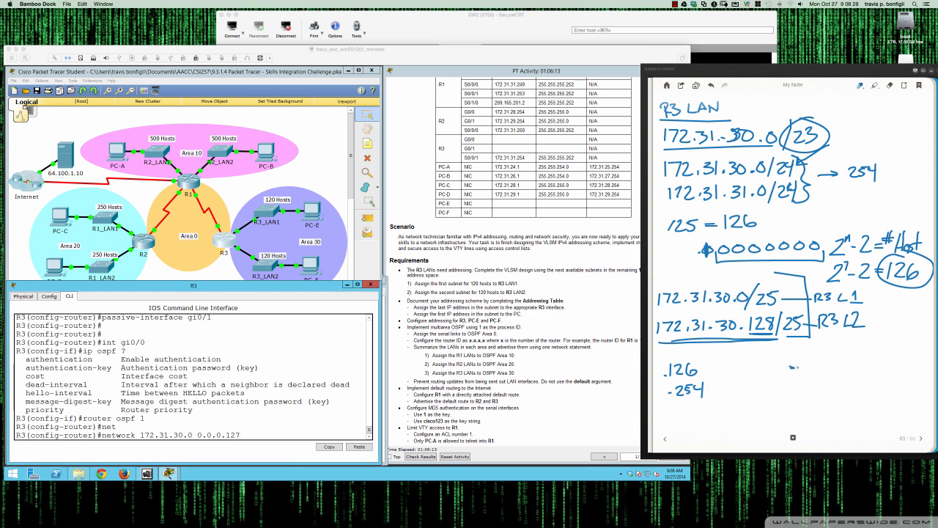
pyautogui.moveTo(726, 362)
pyautogui.mouseDown()
pyautogui.moveTo(773, 369)
pyautogui.moveTo(823, 352)
pyautogui.mouseUp()
pyautogui.moveTo(825, 352)
pyautogui.mouseDown()
pyautogui.moveTo(827, 368)
pyautogui.moveTo(854, 365)
pyautogui.mouseUp()
pyautogui.moveTo(858, 355); pyautogui.dragTo(871, 365)
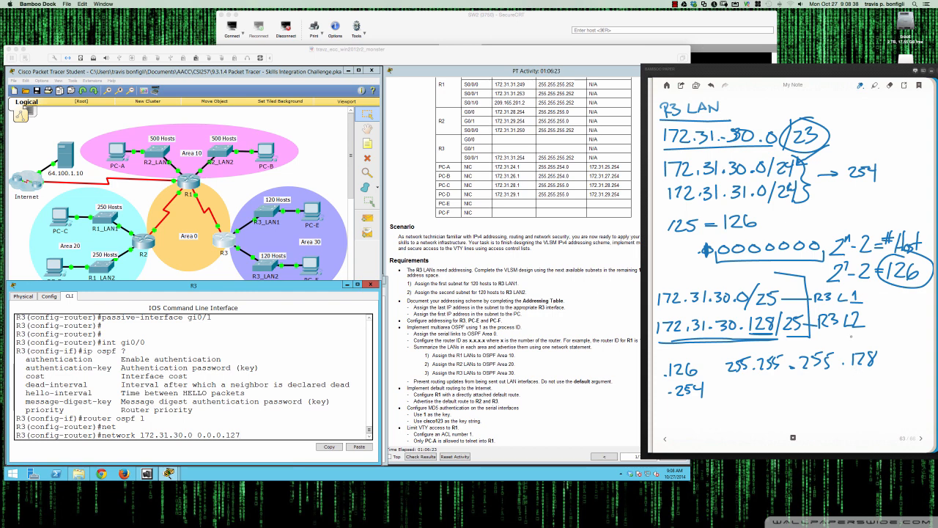
pyautogui.moveTo(859, 338); pyautogui.dragTo(867, 348)
pyautogui.moveTo(867, 336); pyautogui.dragTo(873, 348)
pyautogui.moveTo(873, 336); pyautogui.dragTo(878, 335)
pyautogui.moveTo(839, 369)
pyautogui.mouseDown()
pyautogui.moveTo(895, 369)
pyautogui.moveTo(883, 360)
pyautogui.moveTo(853, 388)
pyautogui.moveTo(875, 390)
pyautogui.mouseUp()
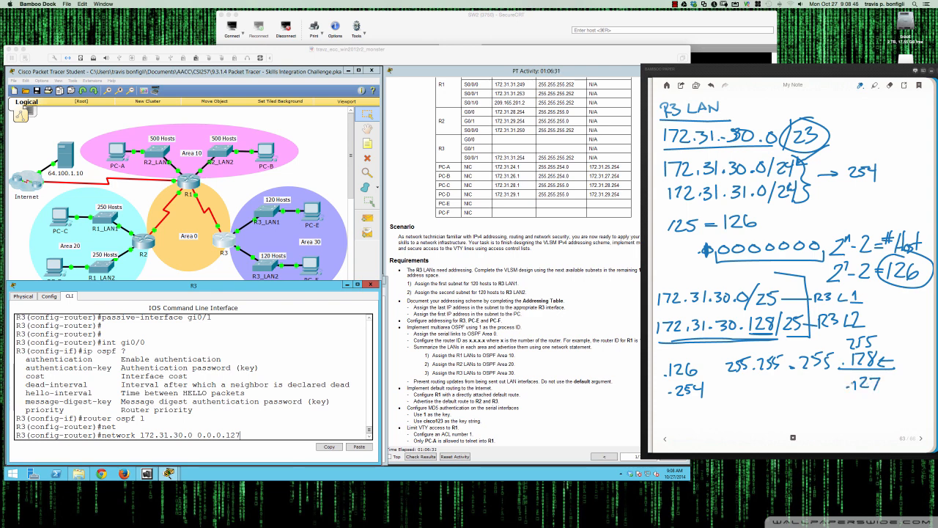
pyautogui.click(331, 407)
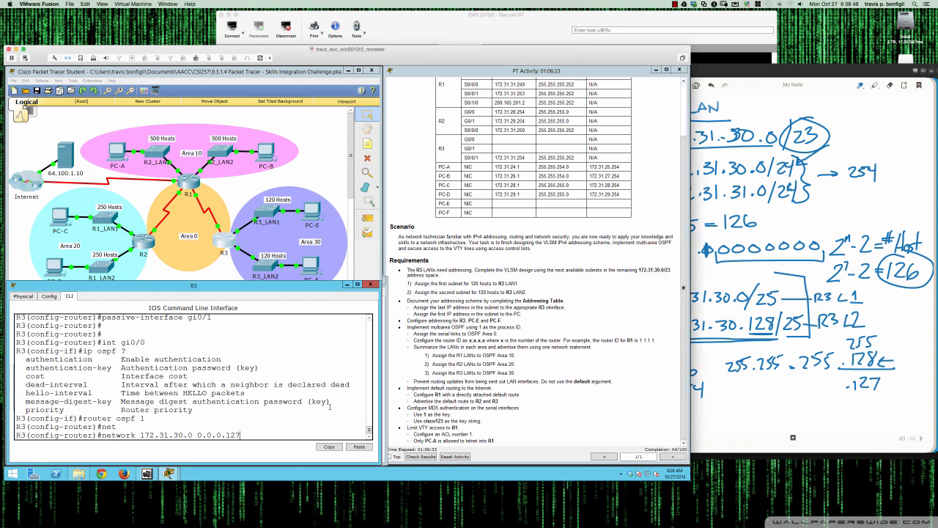
pyautogui.write('?area ')
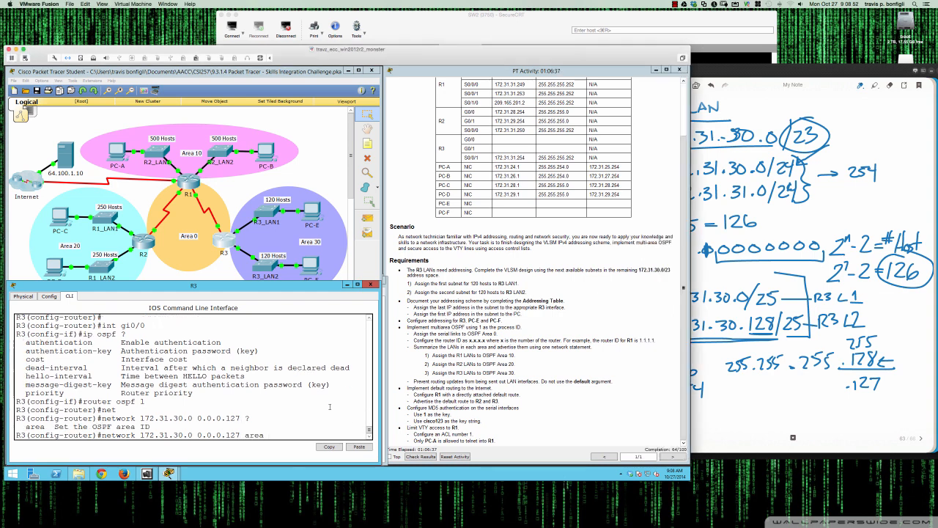
pyautogui.write('30')
pyautogui.press('Return')
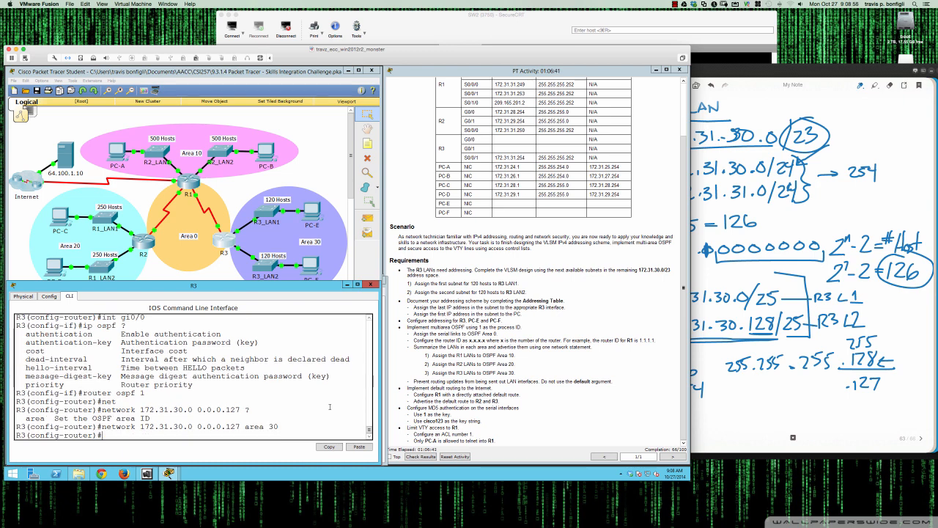
# Advertise R3's second LAN, 172.31.30.128 0.0.0.127, in OSPF area 30
pyautogui.press('Up')
pyautogui.press('Left')
pyautogui.press('Left')
pyautogui.press('Left')
pyautogui.press('Left')
pyautogui.press('Left')
pyautogui.press('Left')
pyautogui.press('Left')
pyautogui.press('Left')
pyautogui.press('Left')
pyautogui.press('Left')
pyautogui.press('Left')
pyautogui.press('Left')
pyautogui.press('Left')
pyautogui.press('Left')
pyautogui.press('Left')
pyautogui.press('Left')
pyautogui.press('Left')
pyautogui.press('Left')
pyautogui.press('BackSpace')
pyautogui.write('128')
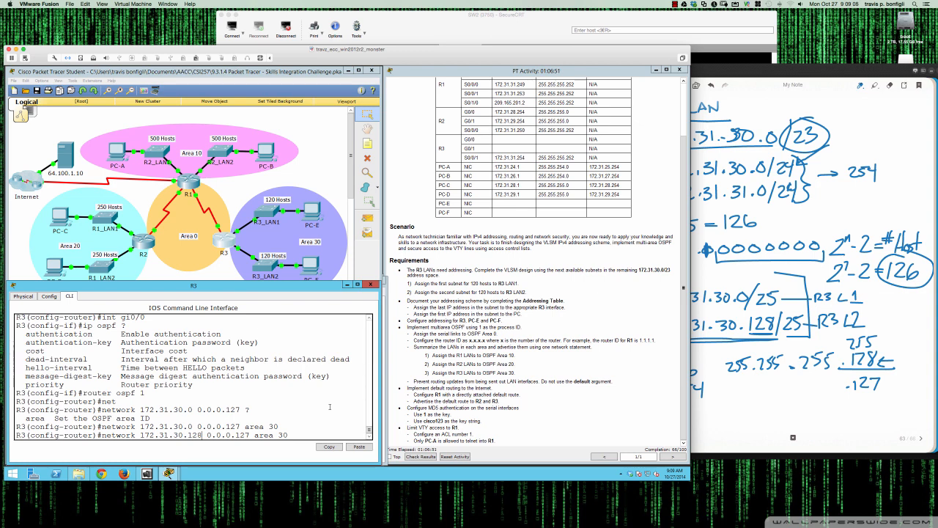
pyautogui.press('Return')
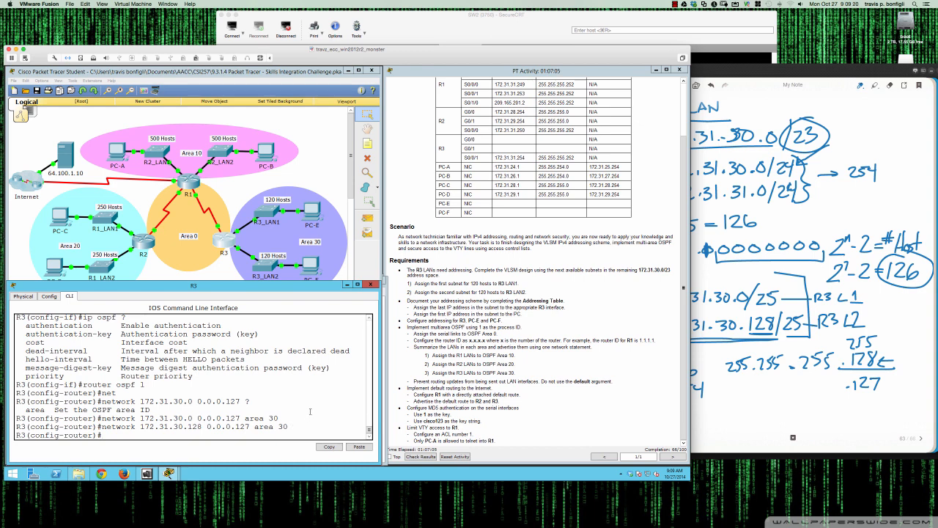
# Display the routing tables of R3, R1 and R2
pyautogui.write('do sh ip route')
pyautogui.press('Return')
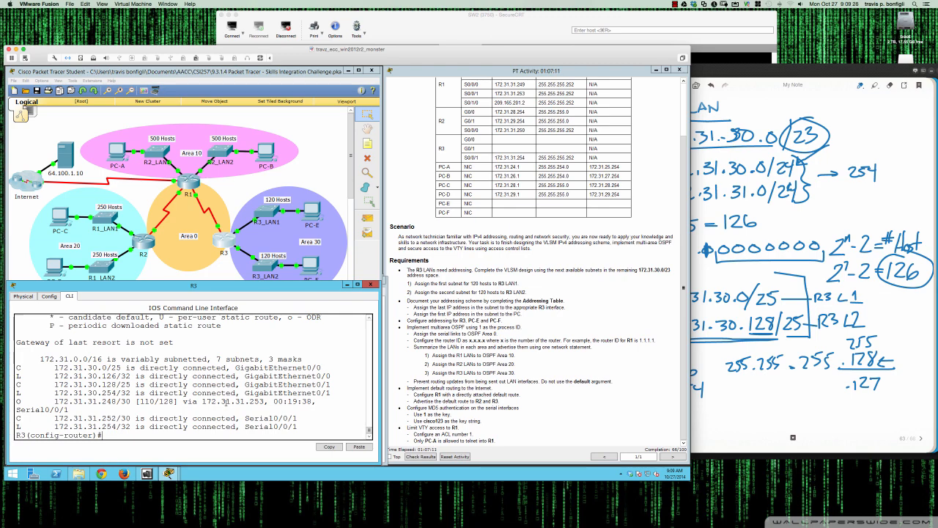
pyautogui.click(190, 184)
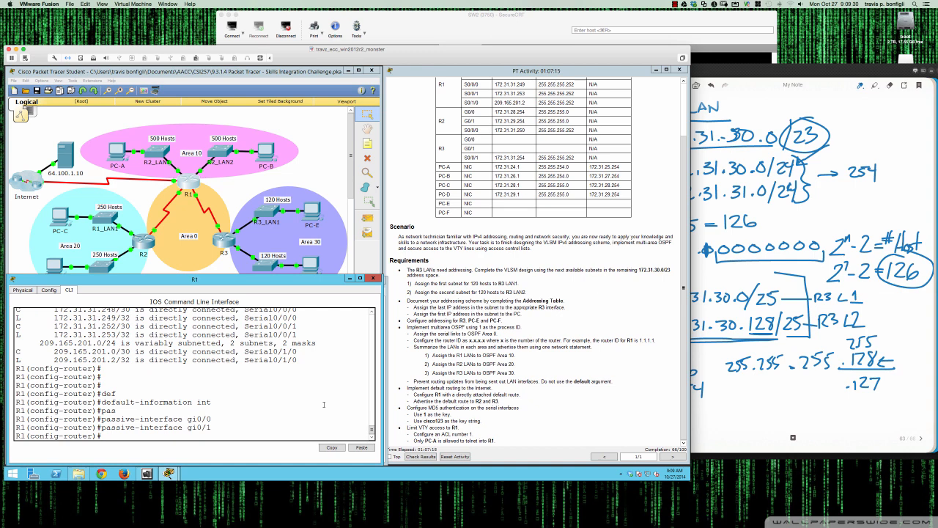
pyautogui.press('Return')
pyautogui.press('Return')
pyautogui.press('Return')
pyautogui.press('Return')
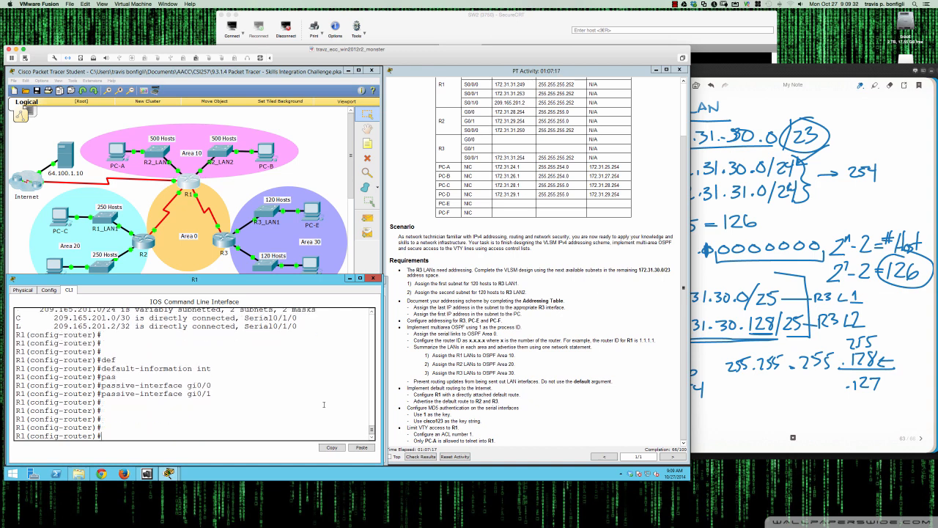
pyautogui.write('do sh ip route')
pyautogui.press('Return')
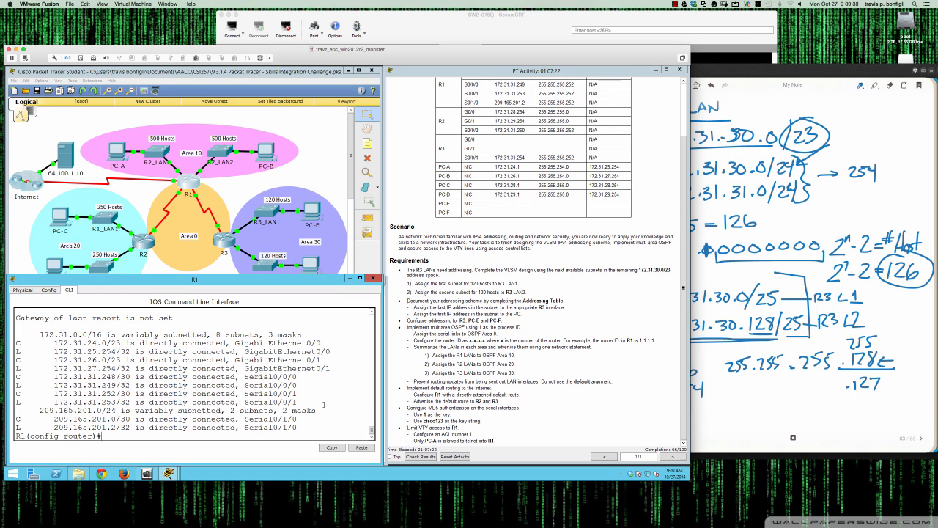
pyautogui.click(141, 244)
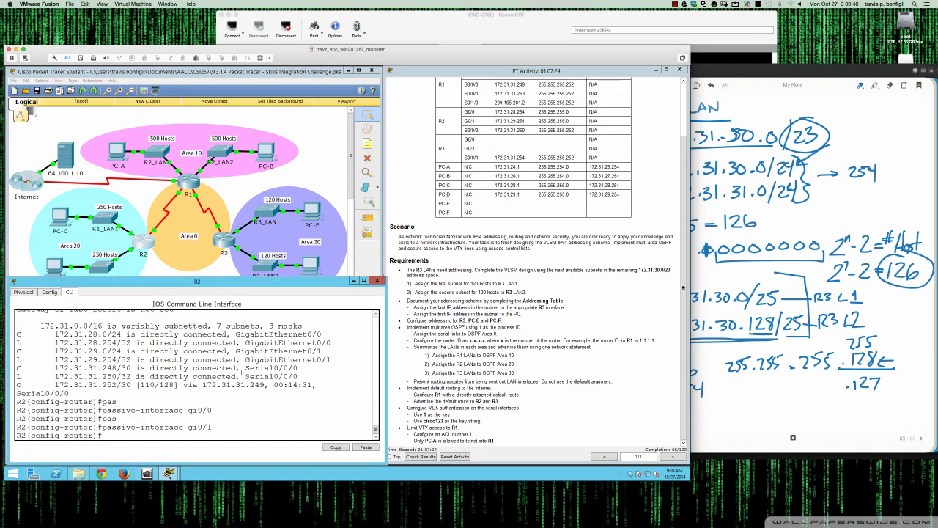
pyautogui.write('do sh ip route')
pyautogui.press('Return')
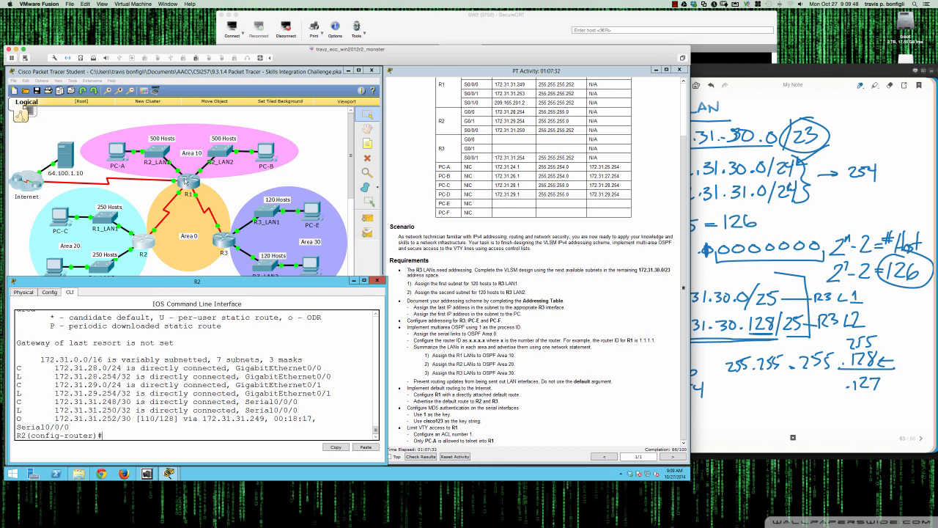
# On R1, advertise network 172.31.25.0 0.0.1.255 in OSPF area 10, checking the mask in the addressing table
pyautogui.click(190, 184)
pyautogui.press('Return')
pyautogui.press('Return')
pyautogui.press('Return')
pyautogui.press('Return')
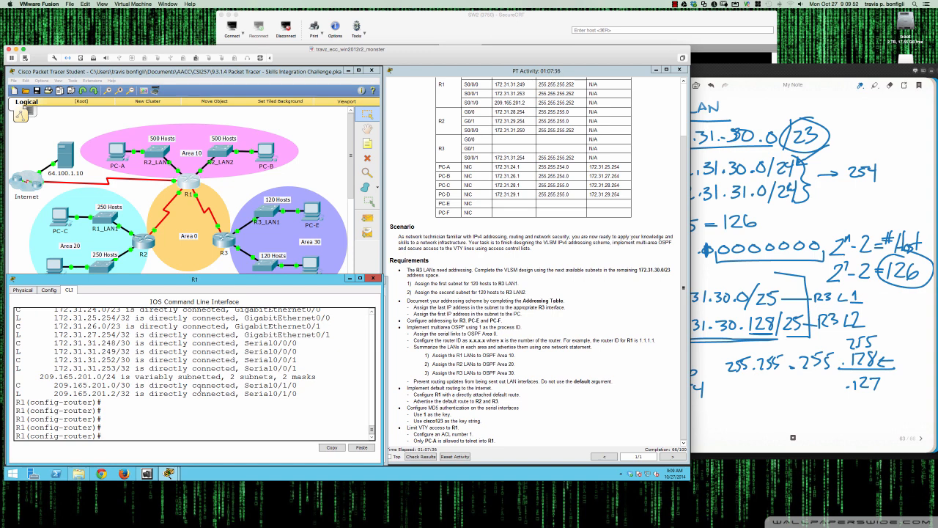
pyautogui.write('net')
pyautogui.press('Tab')
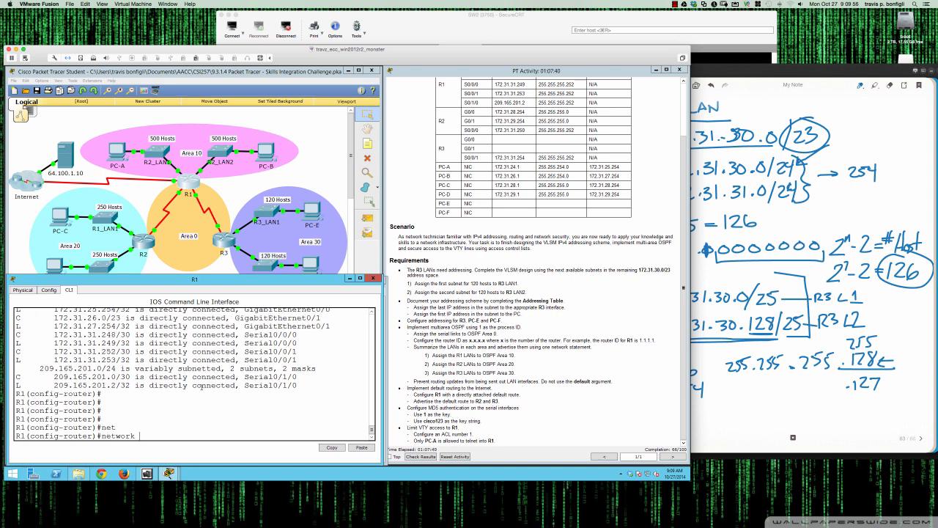
pyautogui.scroll(2, 440, 368)
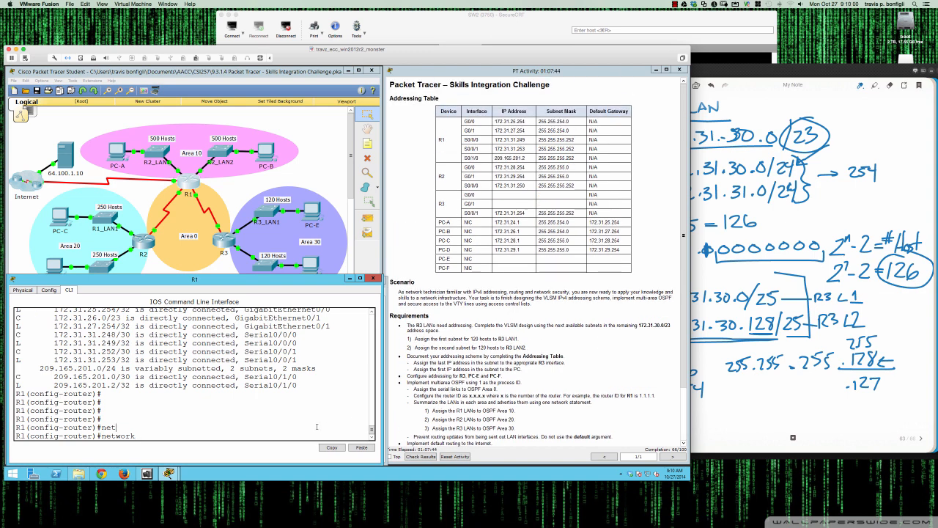
pyautogui.write('172.31.25')
pyautogui.write('0')
pyautogui.write('0.0.0')
pyautogui.press('BackSpace')
pyautogui.write('1.255')
pyautogui.moveTo(558, 121); pyautogui.dragTo(566, 121)
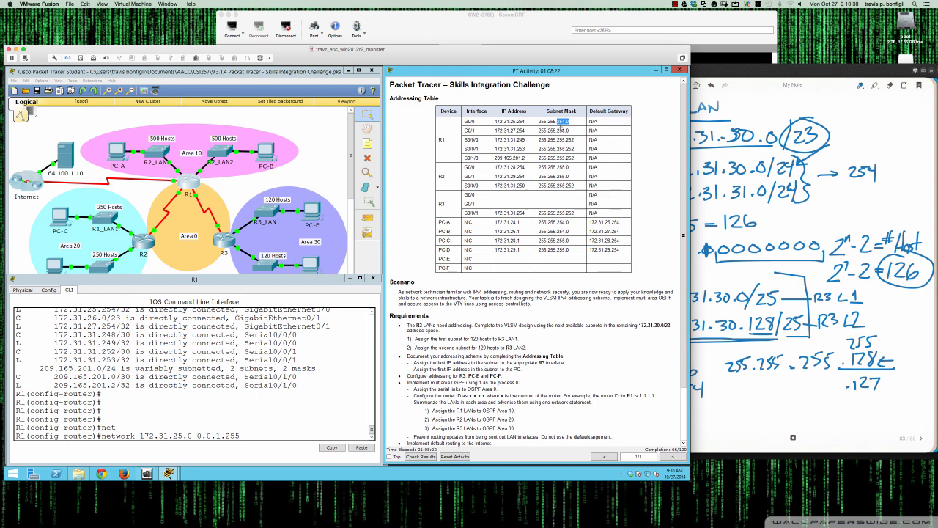
pyautogui.click(248, 435)
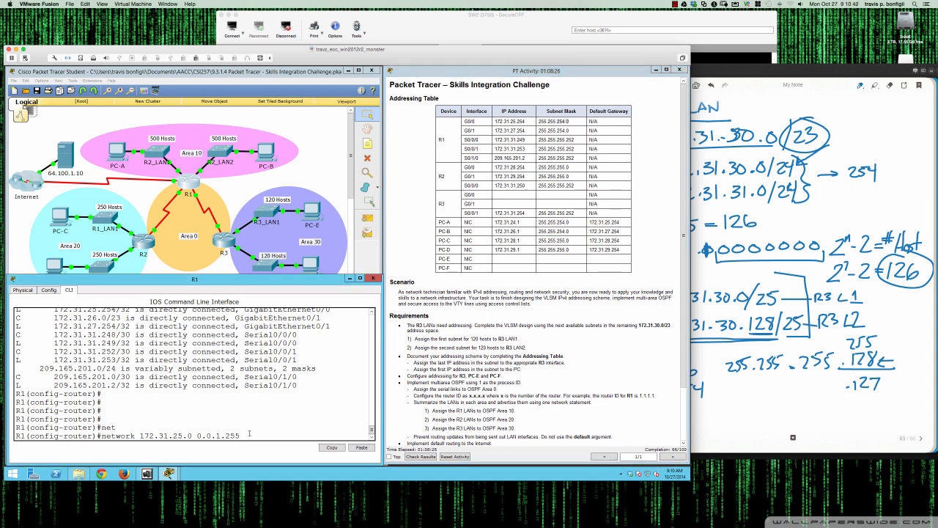
pyautogui.write('area 10')
pyautogui.press('Return')
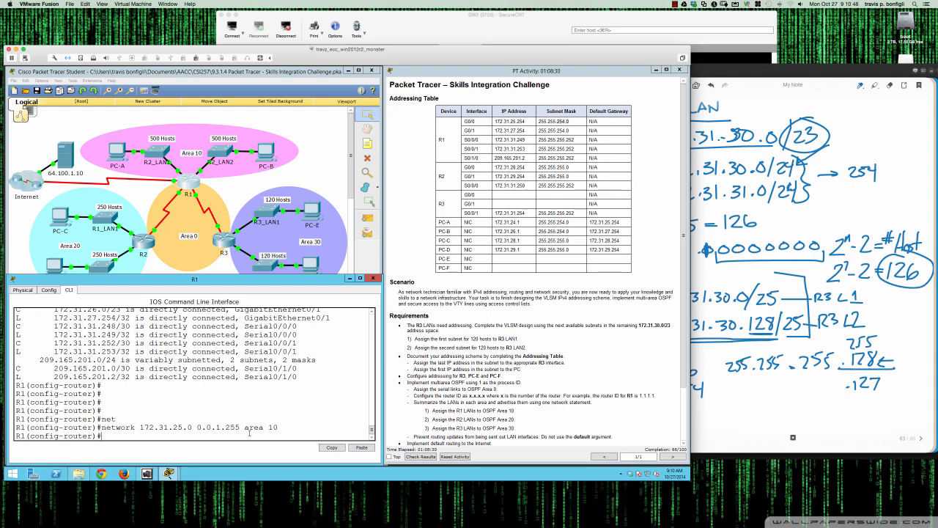
# Advertise R1's second LAN, 172.31.27.0 0.0.1.255, in OSPF area 10
pyautogui.press('Up')
pyautogui.press('Left')
pyautogui.press('Left')
pyautogui.press('Left')
pyautogui.press('Left')
pyautogui.press('Left')
pyautogui.press('Left')
pyautogui.press('Left')
pyautogui.press('Left')
pyautogui.press('BackSpace')
pyautogui.write('7')
pyautogui.press('Return')
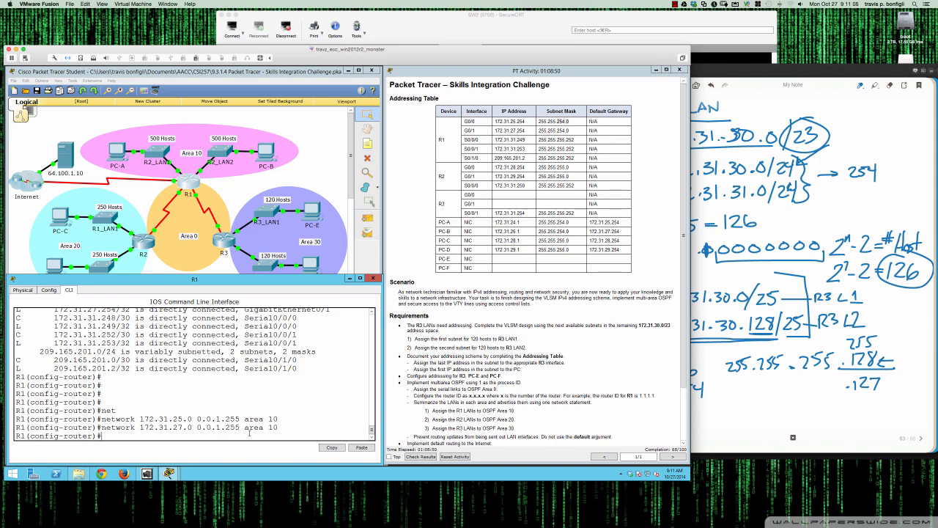
# On R2, advertise network 172.31.28.0 0.0.0.255 in OSPF area 20
pyautogui.click(143, 245)
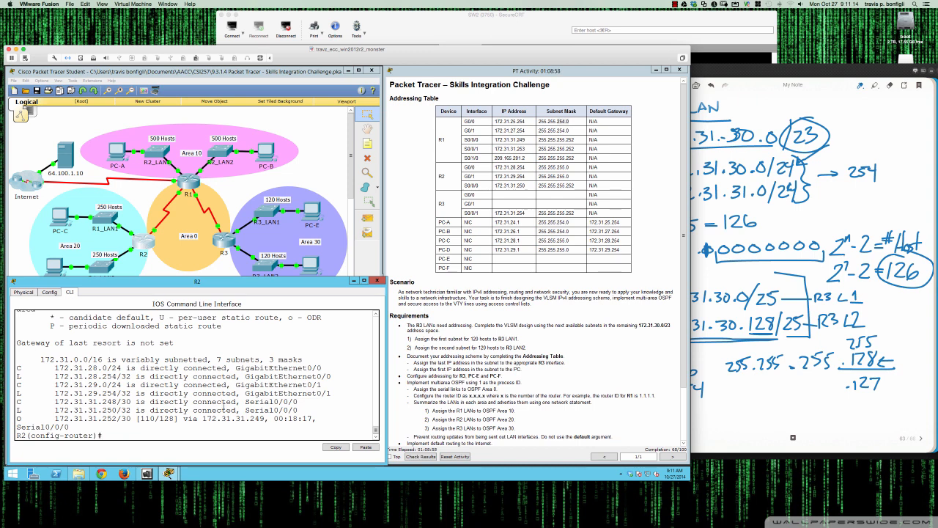
pyautogui.write('net')
pyautogui.press('Tab')
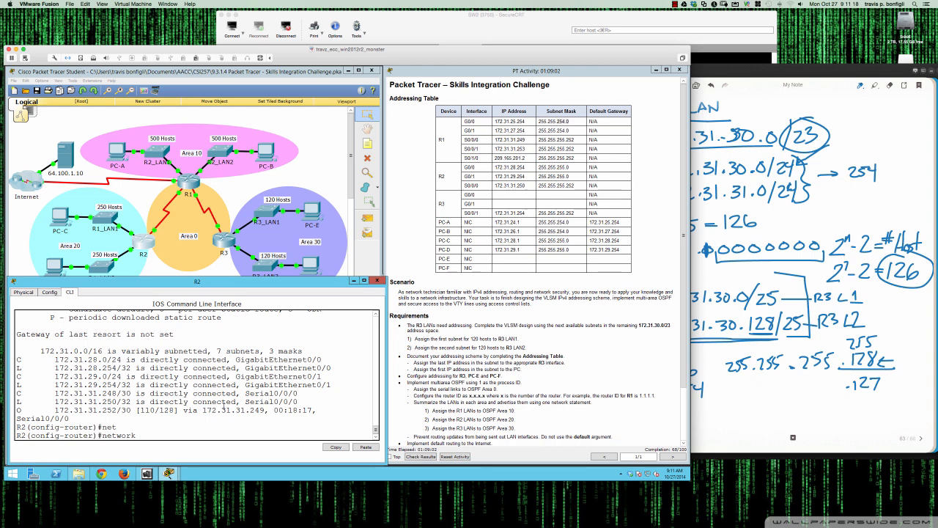
pyautogui.write('172.31.28.0 0.0.0.255 area 20')
pyautogui.press('Return')
# Advertise R2's second LAN, 172.31.29.0 0.0.0.255, in OSPF area 20
pyautogui.press('Up')
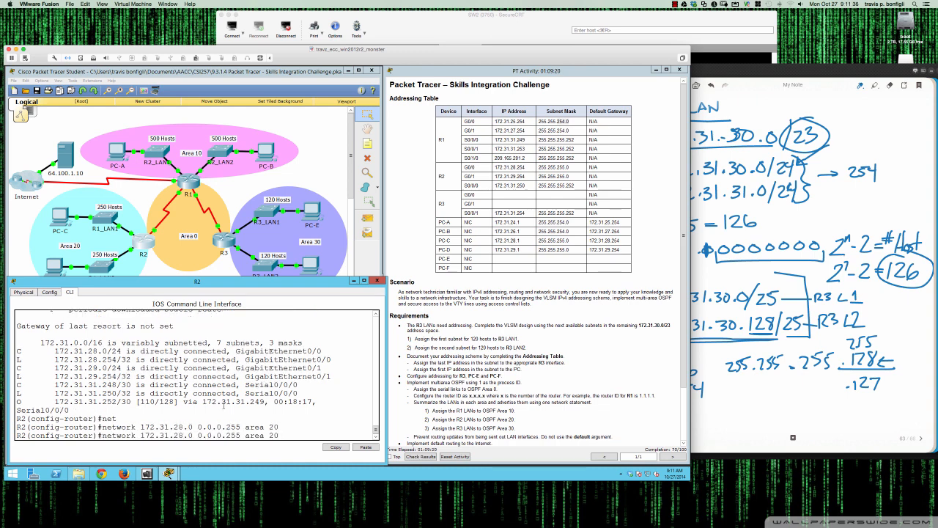
pyautogui.press('Left')
pyautogui.press('Left')
pyautogui.press('Left')
pyautogui.press('Left')
pyautogui.press('Left')
pyautogui.press('Left')
pyautogui.press('Left')
pyautogui.press('Left')
pyautogui.press('Left')
pyautogui.press('Left')
pyautogui.press('Left')
pyautogui.press('Left')
pyautogui.press('Left')
pyautogui.press('Left')
pyautogui.press('Left')
pyautogui.press('Left')
pyautogui.press('Left')
pyautogui.press('Left')
pyautogui.press('Left')
pyautogui.press('Left')
pyautogui.press('BackSpace')
pyautogui.write('9')
pyautogui.press('Return')
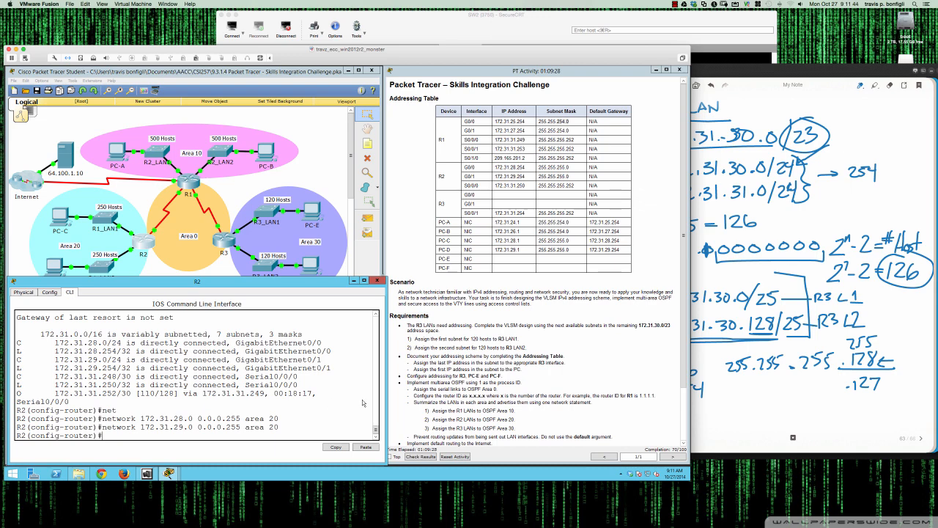
# Open R1's CLI and try the default-information originate command in its OSPF router configuration
pyautogui.scroll(-3, 430, 395)
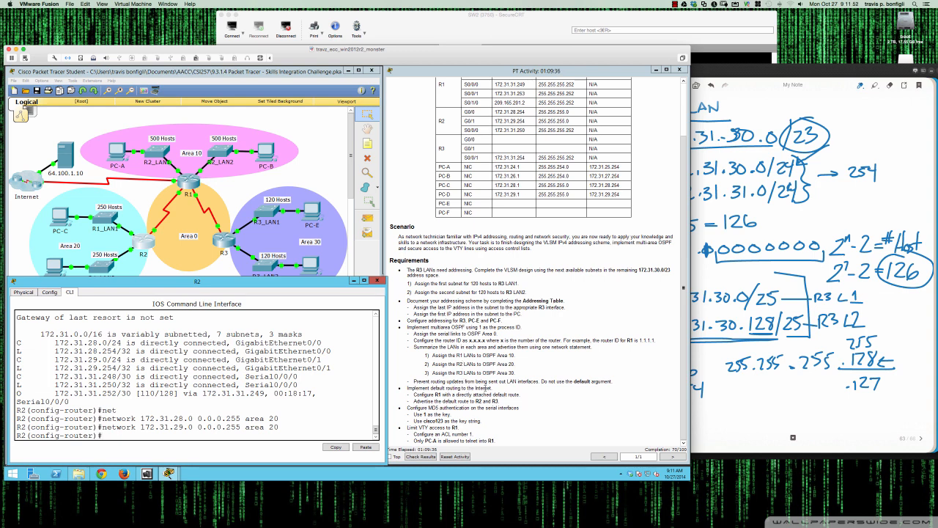
pyautogui.click(184, 184)
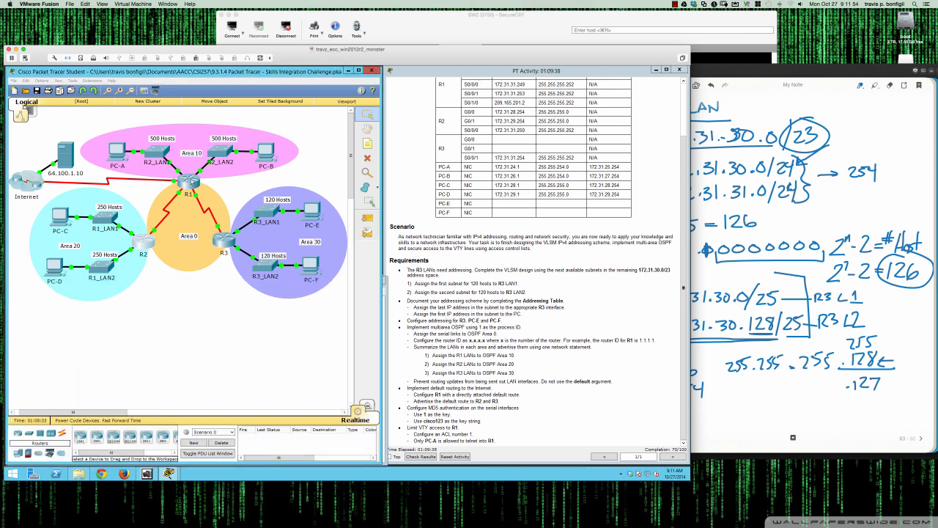
pyautogui.press('Return')
pyautogui.press('Return')
pyautogui.press('Return')
pyautogui.write('def')
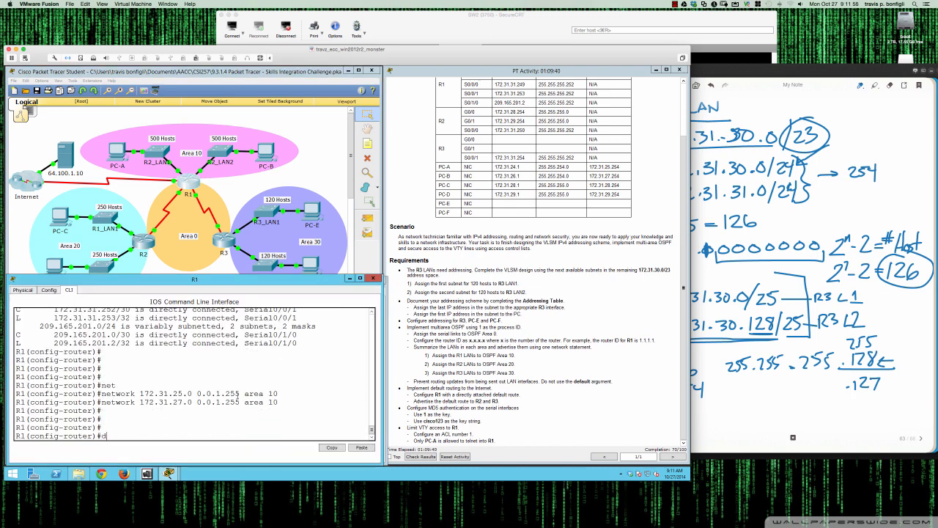
pyautogui.press('Tab')
pyautogui.write('or')
pyautogui.press('Tab')
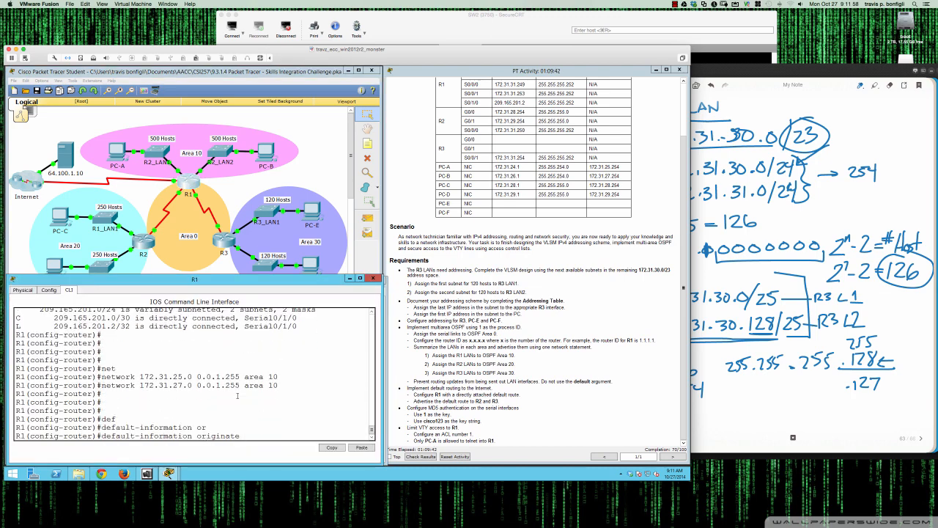
pyautogui.write('?')
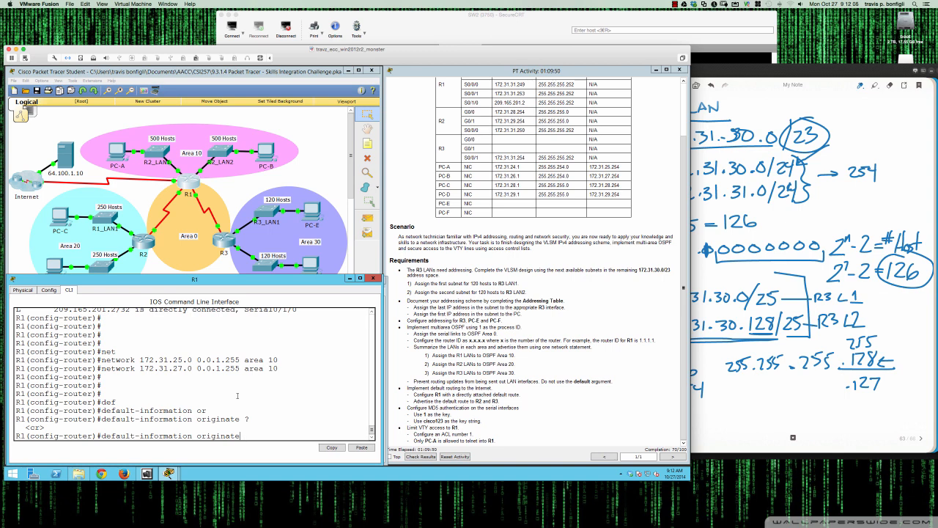
# Display R1's routing table from the router configuration mode
pyautogui.press('BackSpace')
pyautogui.press('BackSpace')
pyautogui.press('BackSpace')
pyautogui.press('BackSpace')
pyautogui.press('BackSpace')
pyautogui.press('BackSpace')
pyautogui.press('BackSpace')
pyautogui.press('BackSpace')
pyautogui.press('BackSpace')
pyautogui.press('BackSpace')
pyautogui.press('BackSpace')
pyautogui.press('BackSpace')
pyautogui.press('BackSpace')
pyautogui.press('BackSpace')
pyautogui.press('BackSpace')
pyautogui.press('BackSpace')
pyautogui.press('BackSpace')
pyautogui.press('BackSpace')
pyautogui.press('BackSpace')
pyautogui.press('BackSpace')
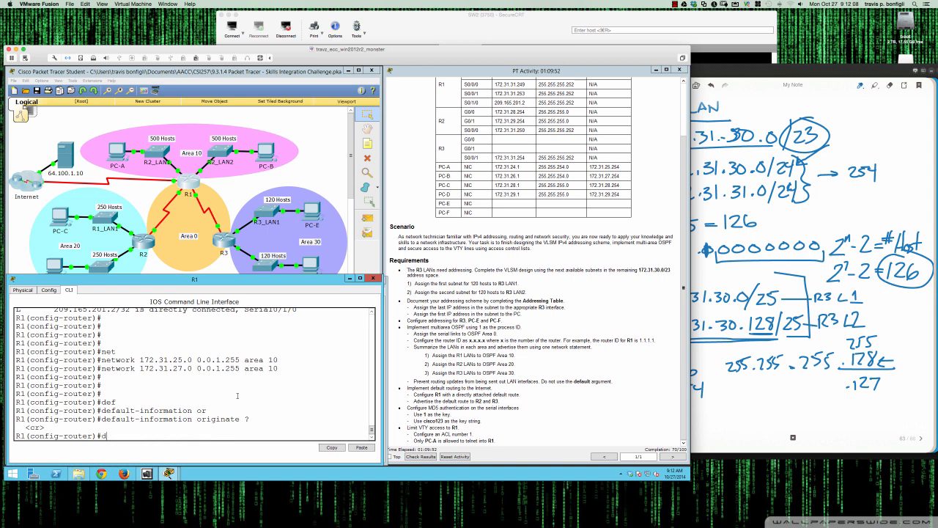
pyautogui.write('o sh ip ro')
pyautogui.press('Return')
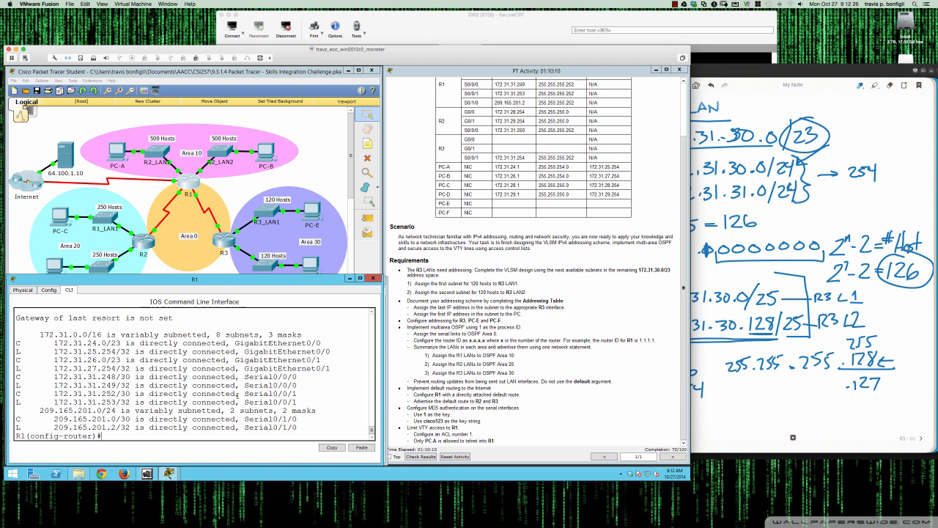
# Leave OSPF configuration and add a default static route 0.0.0.0 0.0.0.0 out interface s0/1/0 on R1
pyautogui.write('xit')
pyautogui.press('Return')
pyautogui.press('Return')
pyautogui.press('Return')
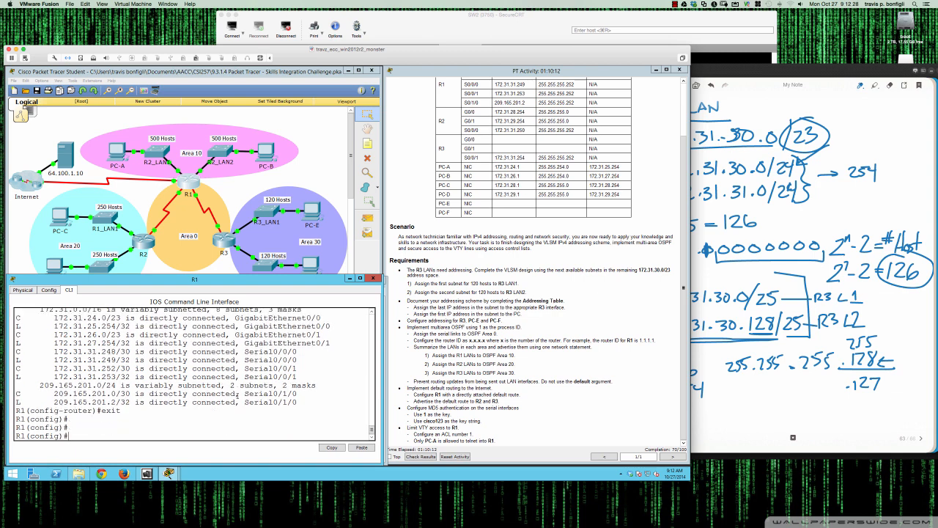
pyautogui.write('ip route 0.0.0.0 0.0.0.')
pyautogui.write('s')
pyautogui.press('BackSpace')
pyautogui.write('s0/1/0')
# Display R1's routing table to check the new default route
pyautogui.press('Return')
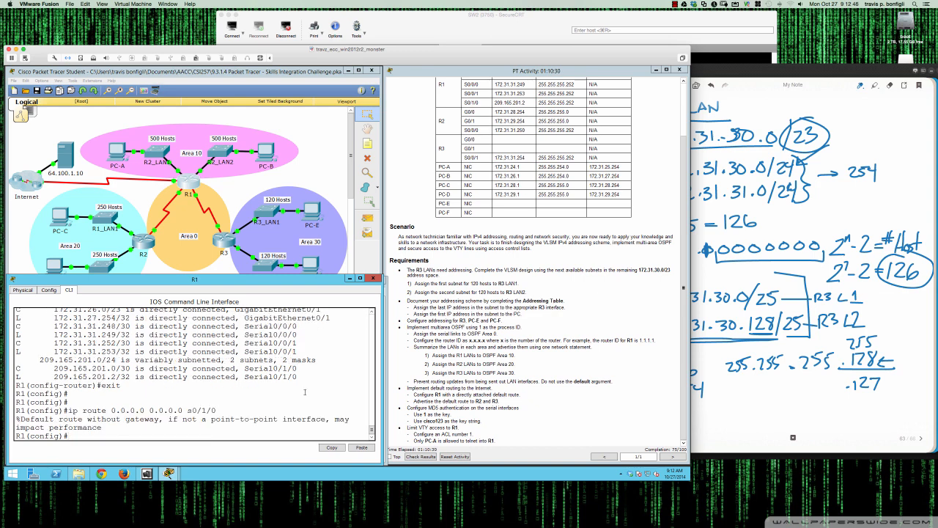
pyautogui.press('Return')
pyautogui.press('Return')
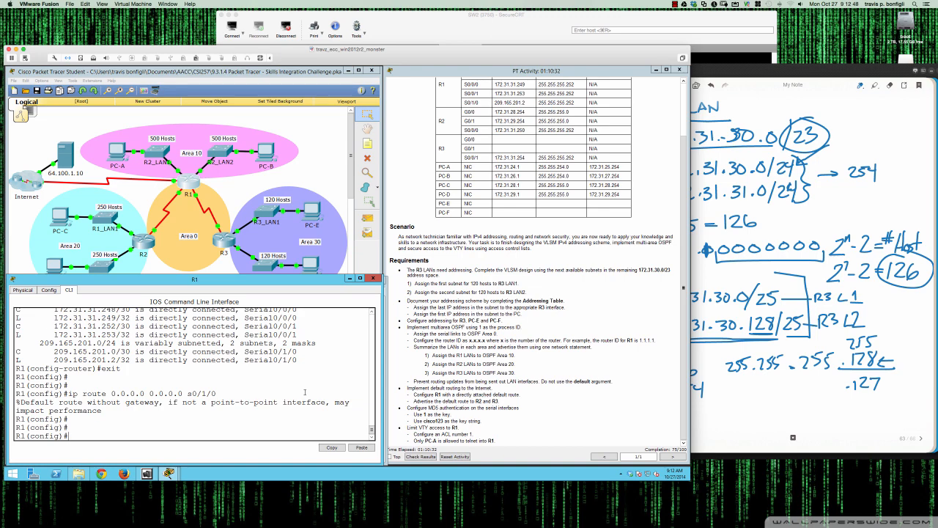
pyautogui.press('Return')
pyautogui.press('Return')
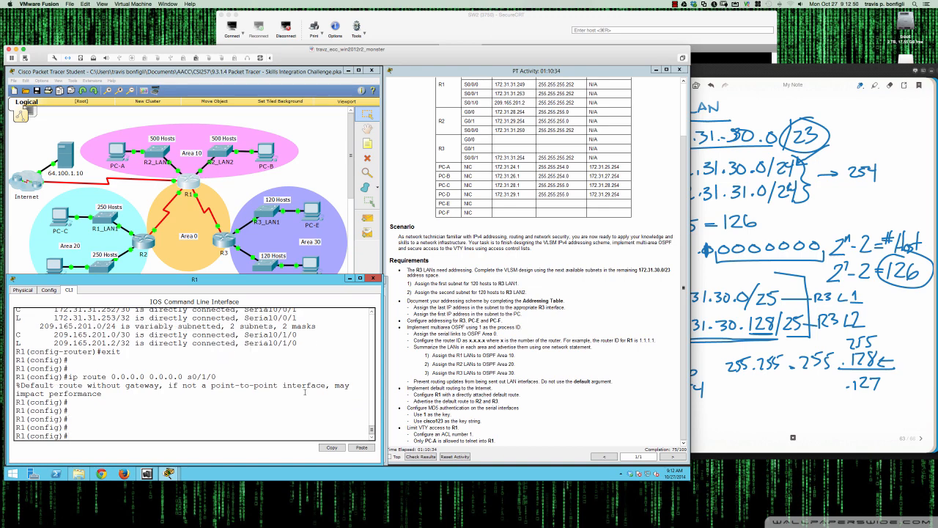
pyautogui.write('do sh ip route')
pyautogui.press('Return')
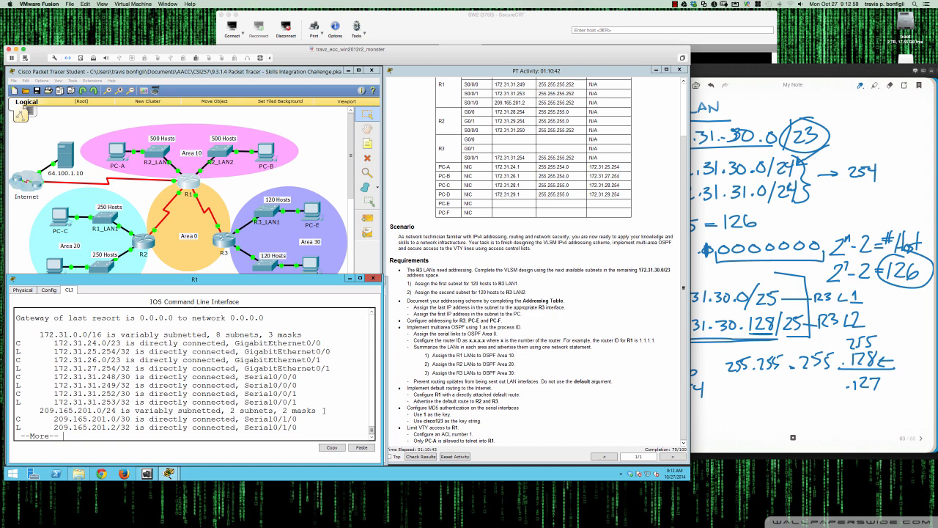
pyautogui.press('space')
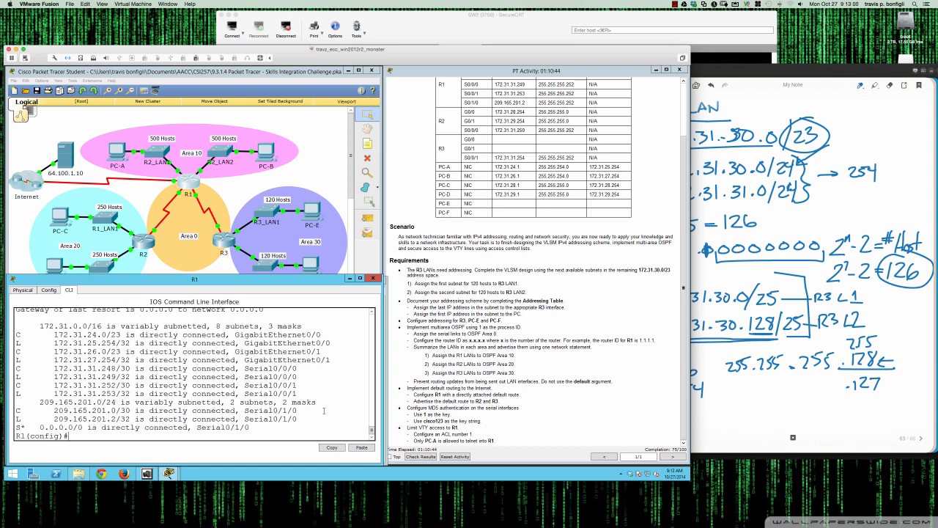
# Enter R1's OSPF process 1 and type the default-information originate command
pyautogui.moveTo(197, 427); pyautogui.dragTo(250, 428)
pyautogui.click(326, 420)
pyautogui.write('router ospf 1')
pyautogui.press('Return')
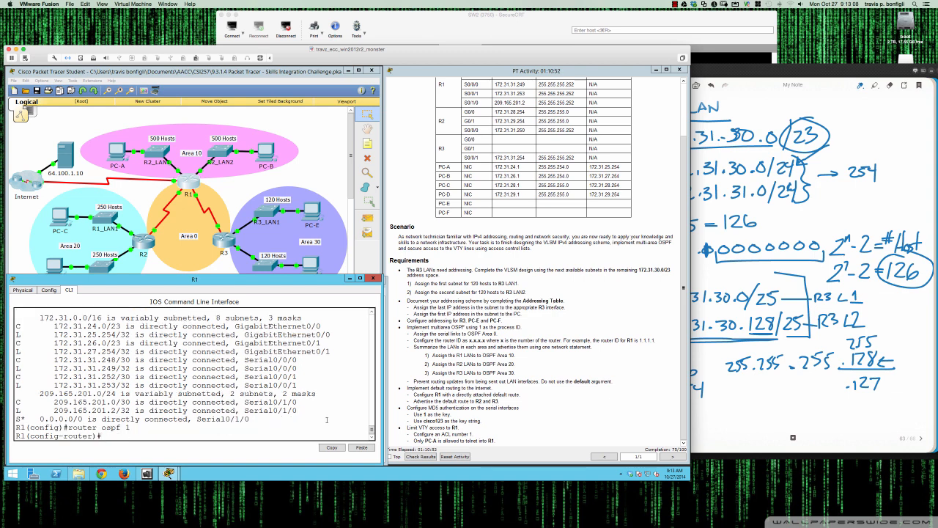
pyautogui.write('def')
pyautogui.press('Tab')
pyautogui.write('in')
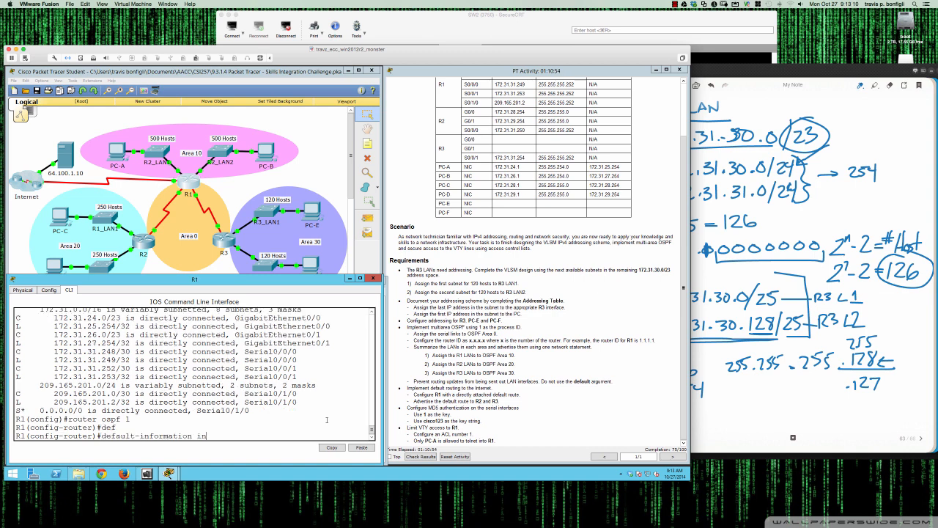
pyautogui.press('BackSpace')
pyautogui.press('BackSpace')
pyautogui.write('or')
pyautogui.press('Tab')
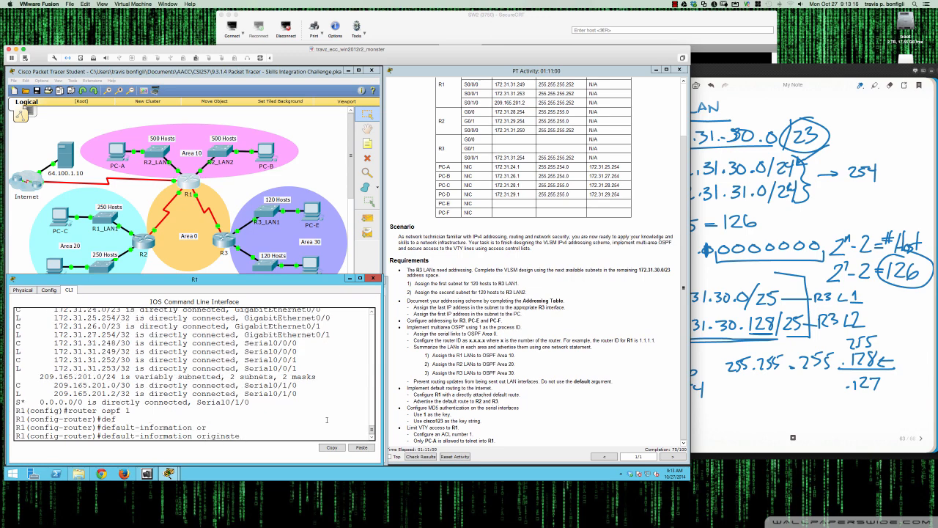
# Display the routing tables on R3 and R2
pyautogui.click(224, 242)
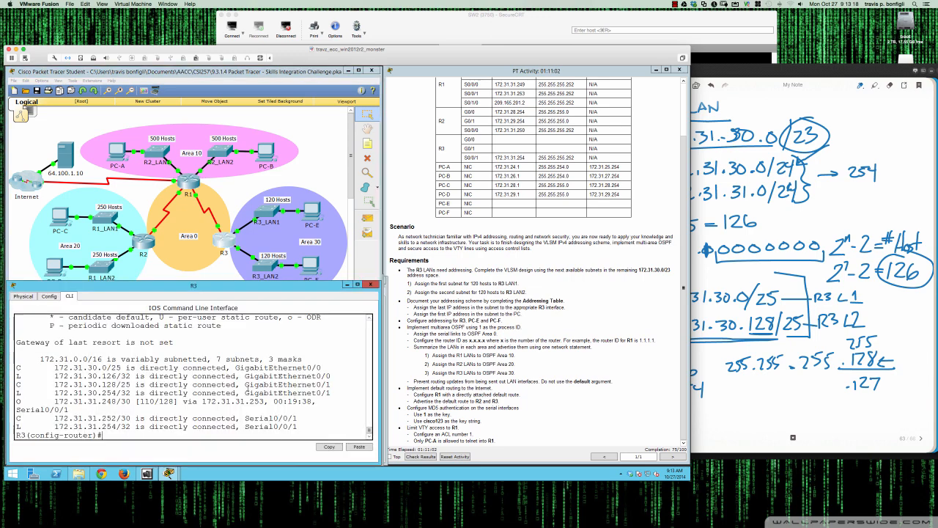
pyautogui.write('do sh ip route')
pyautogui.press('Return')
pyautogui.click(149, 252)
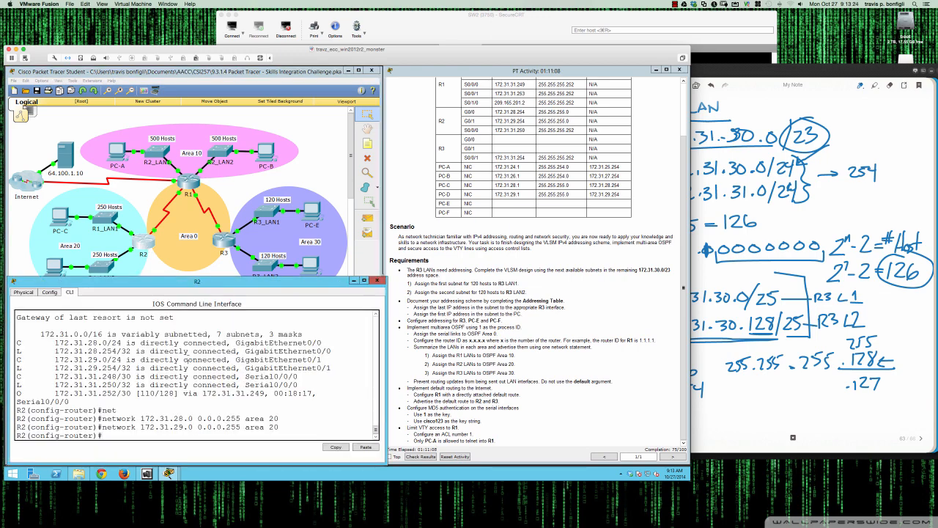
pyautogui.write('do sh ip route')
pyautogui.press('Return')
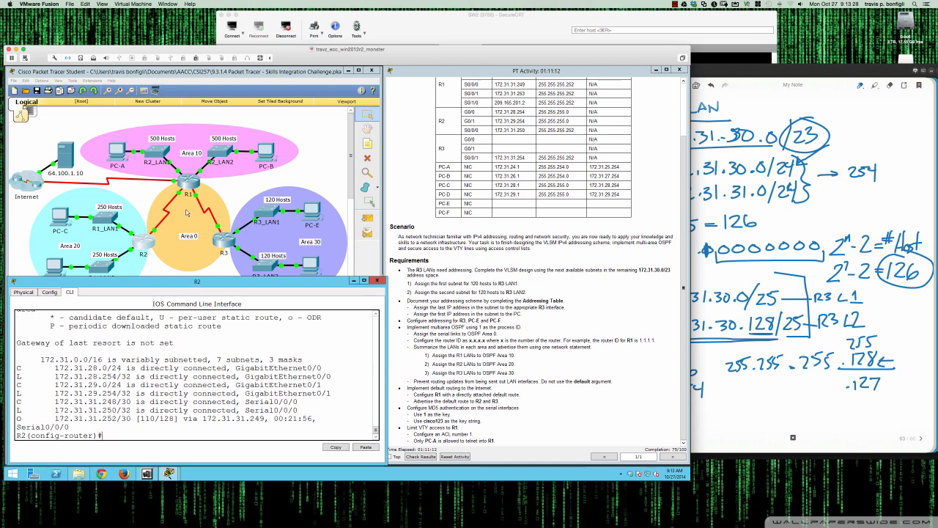
# Apply default-information originate on R1 to advertise the default route into OSPF
pyautogui.click(189, 185)
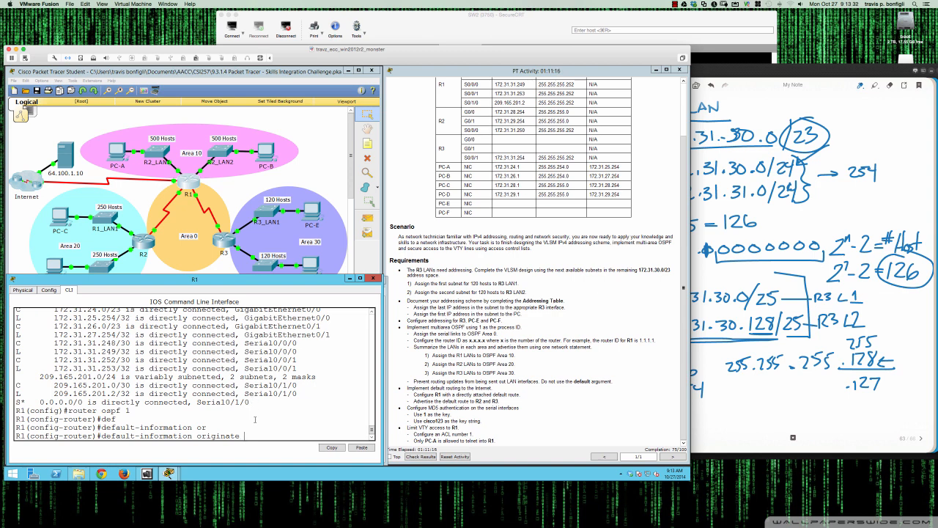
pyautogui.press('Return')
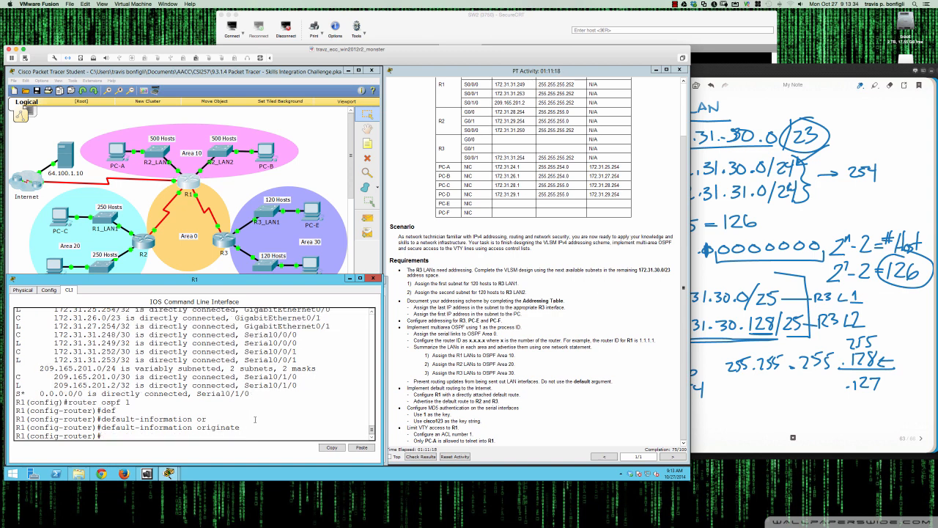
# Display R3's routing table again to check for the OSPF-learned default route
pyautogui.click(227, 243)
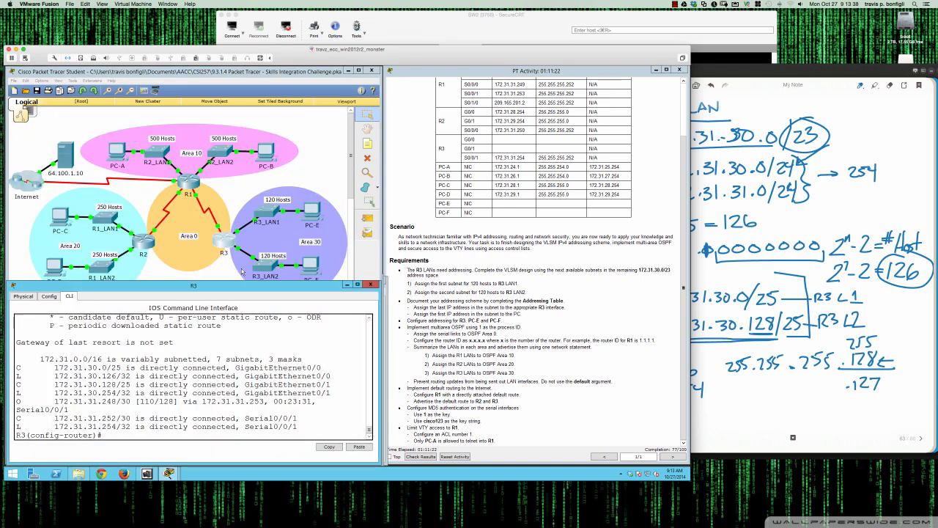
pyautogui.scroll(1, 244, 275)
pyautogui.press('Return')
pyautogui.press('Return')
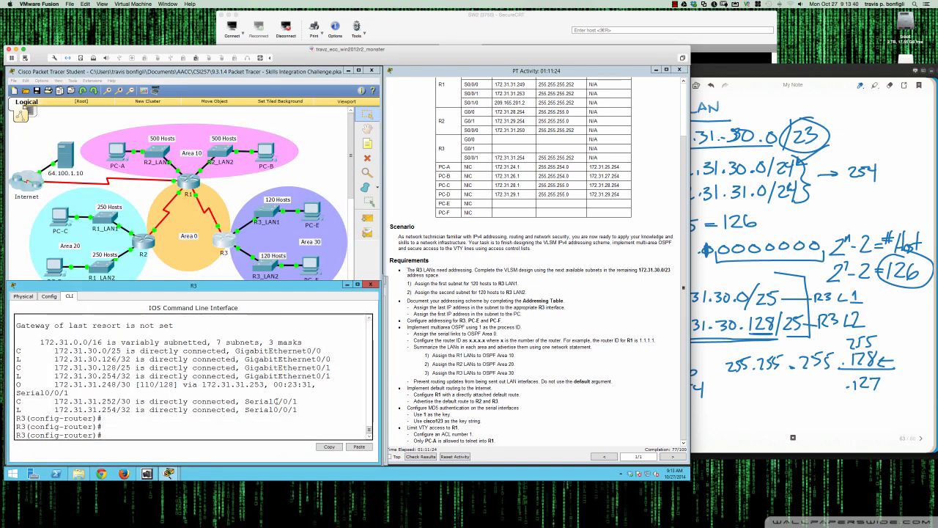
pyautogui.write('do sh ip route')
pyautogui.press('Return')
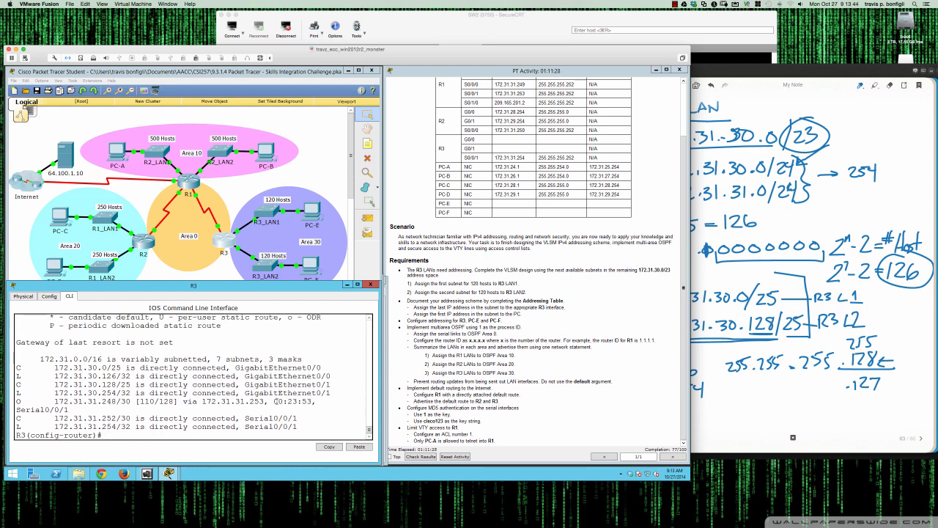
pyautogui.press('Up')
pyautogui.press('Return')
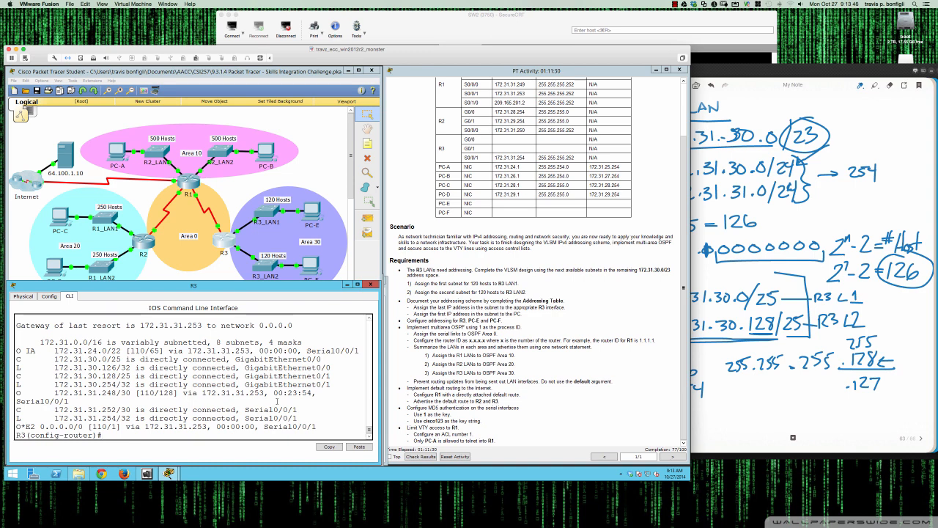
pyautogui.press('Up')
pyautogui.press('Return')
pyautogui.moveTo(31, 427); pyautogui.dragTo(313, 427)
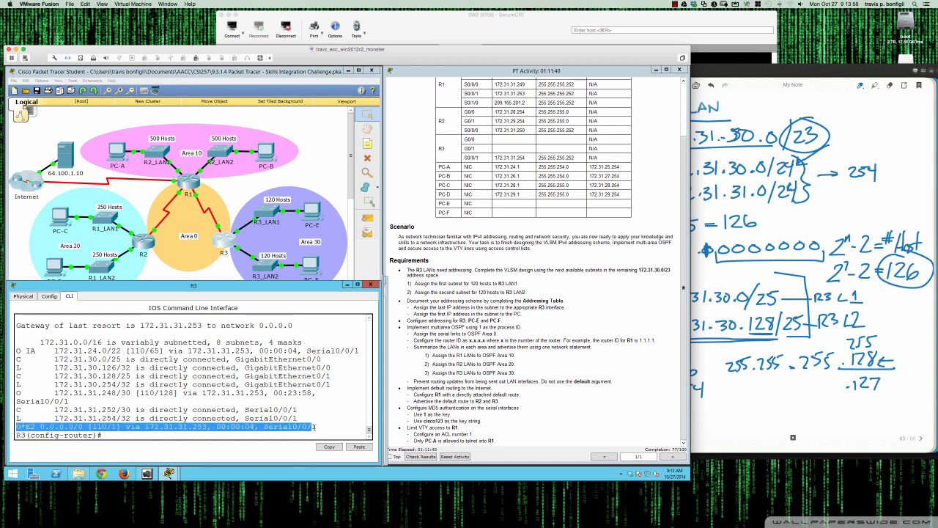
# Display R2's routing table again to check for the OSPF-learned default route
pyautogui.click(141, 247)
pyautogui.click(142, 247)
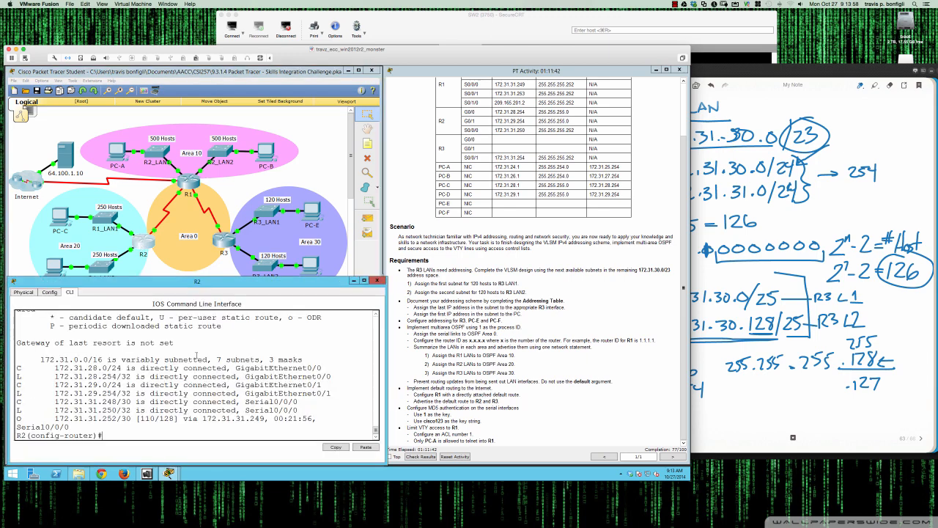
pyautogui.press('Up')
pyautogui.press('Return')
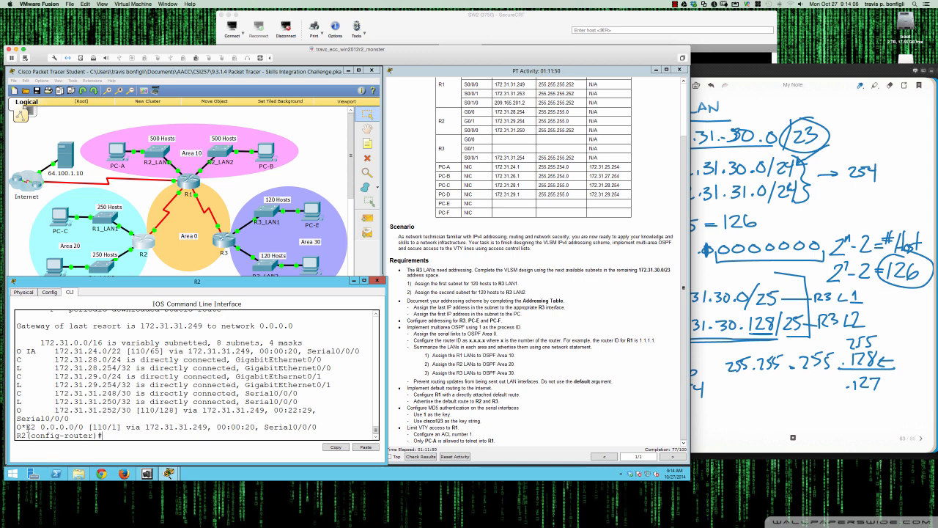
pyautogui.moveTo(17, 427); pyautogui.dragTo(210, 427)
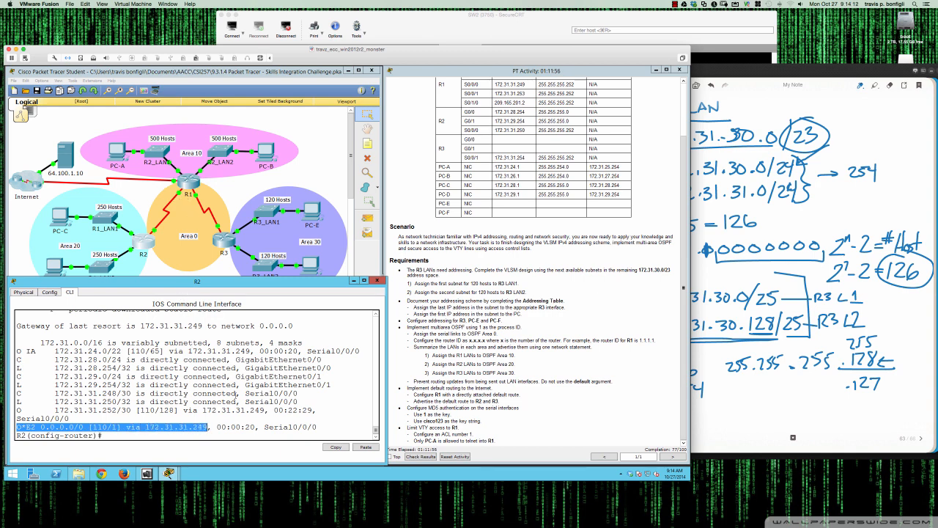
pyautogui.click(326, 433)
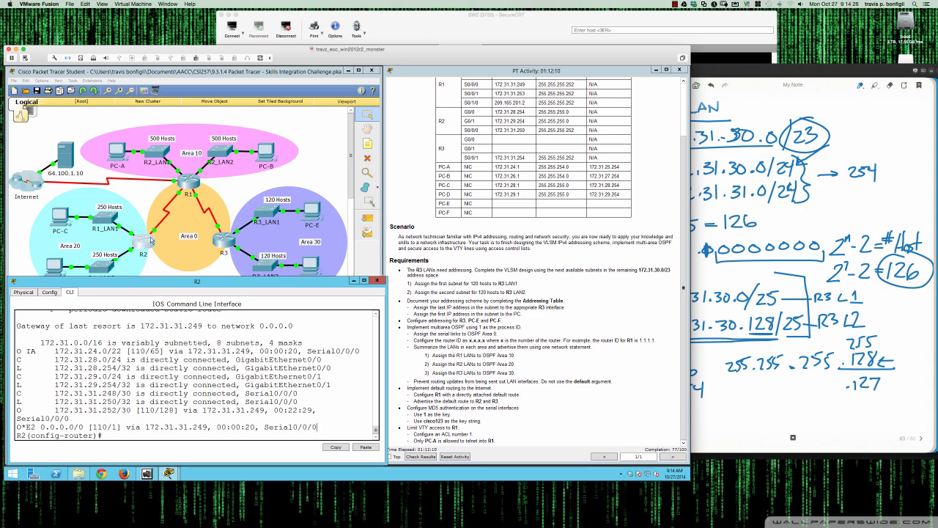
# Open PC-C's command prompt and ping 172.31.28.254
pyautogui.click(61, 218)
pyautogui.moveTo(271, 185); pyautogui.dragTo(131, 253)
pyautogui.click(148, 260)
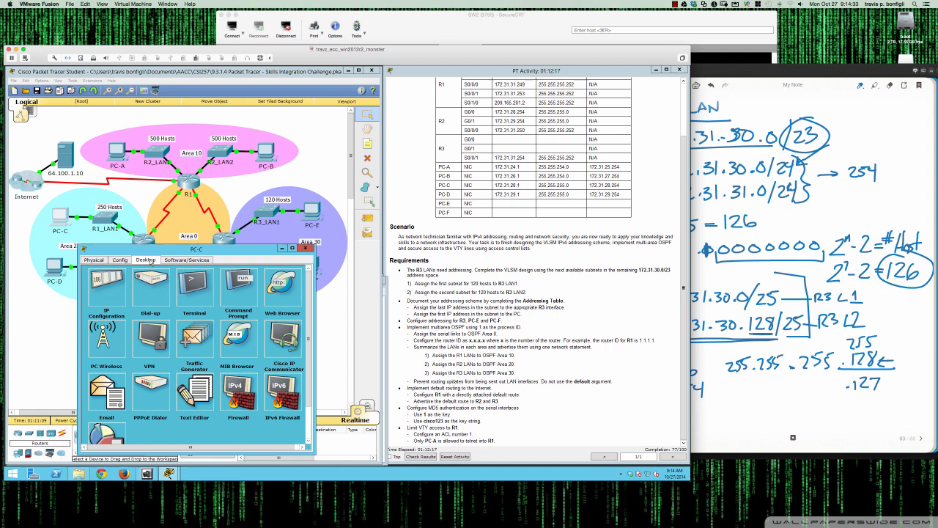
pyautogui.click(115, 297)
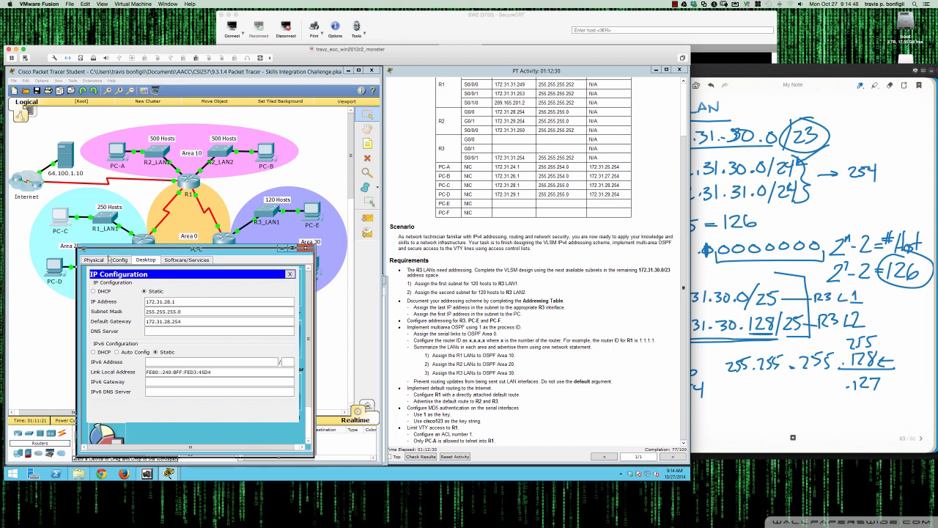
pyautogui.moveTo(111, 251); pyautogui.dragTo(107, 262)
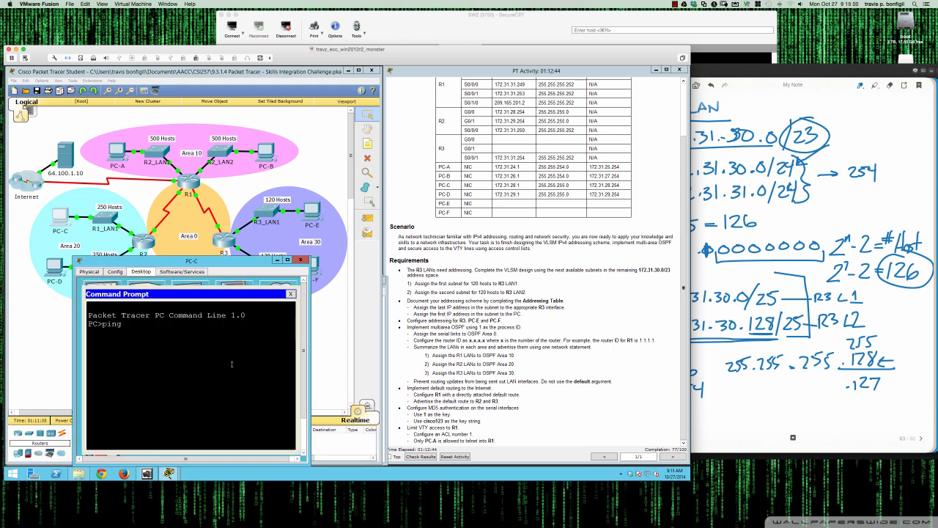
pyautogui.write('172.31.28.254')
pyautogui.press('Return')
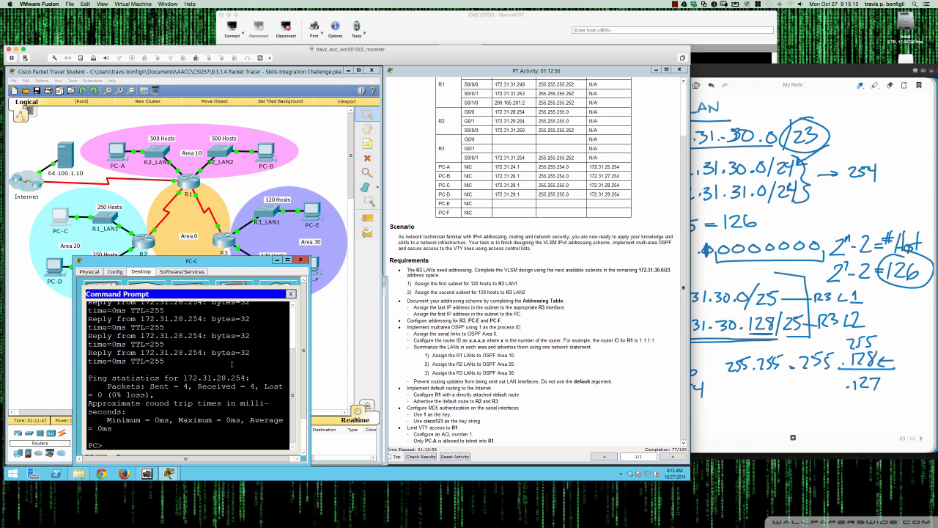
# Ping 172.31.24.1 from PC-C
pyautogui.write('ping 172.31.3')
pyautogui.press('BackSpace')
pyautogui.press('BackSpace')
pyautogui.press('BackSpace')
pyautogui.write('24.1')
pyautogui.press('Return')
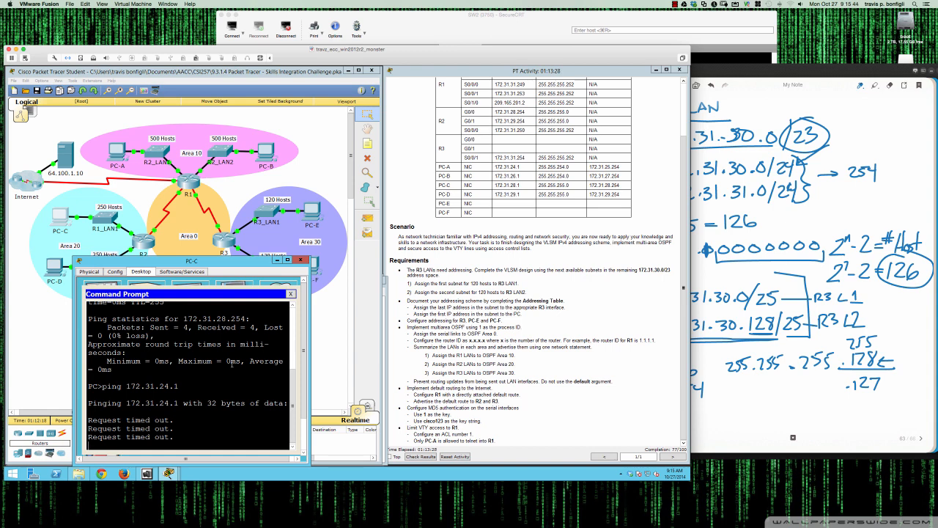
# Close PC-C and highlight the requirement to advertise the default route to R2 and R3
pyautogui.click(300, 261)
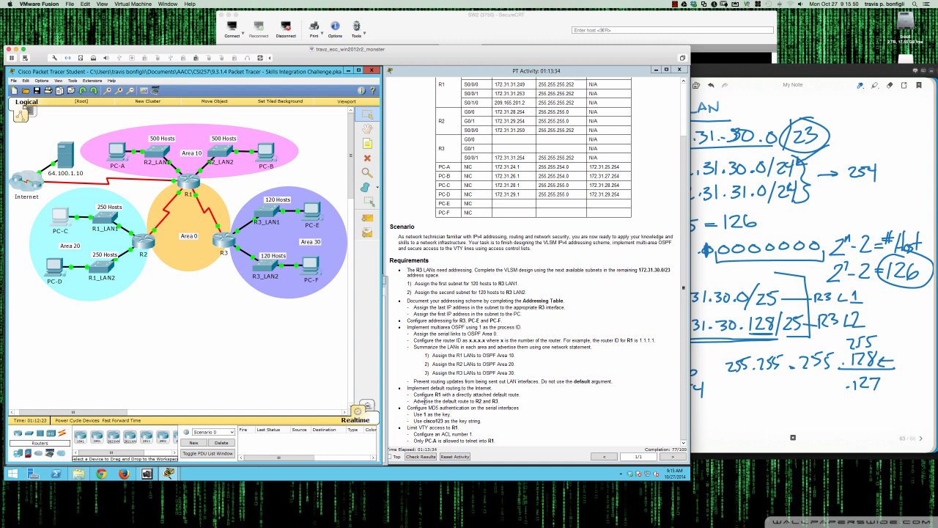
pyautogui.moveTo(415, 400); pyautogui.dragTo(446, 402)
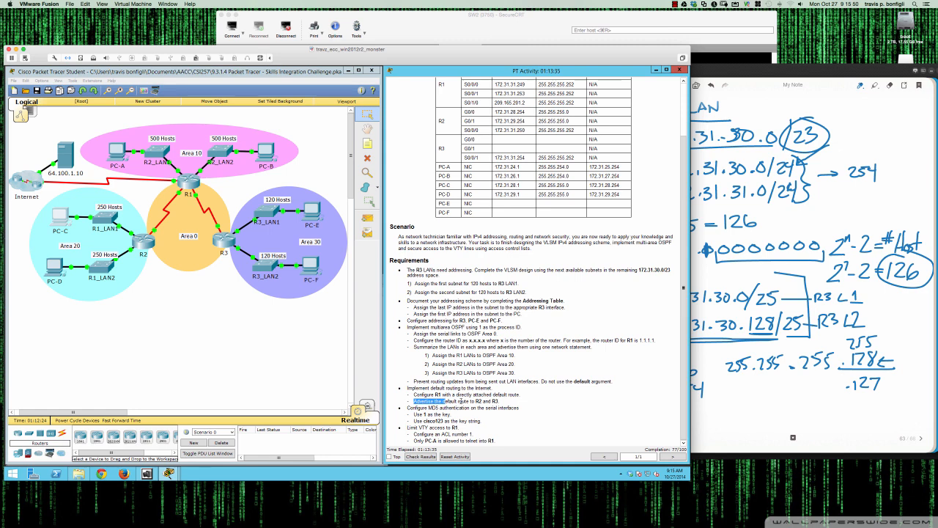
pyautogui.moveTo(460, 402); pyautogui.dragTo(461, 409)
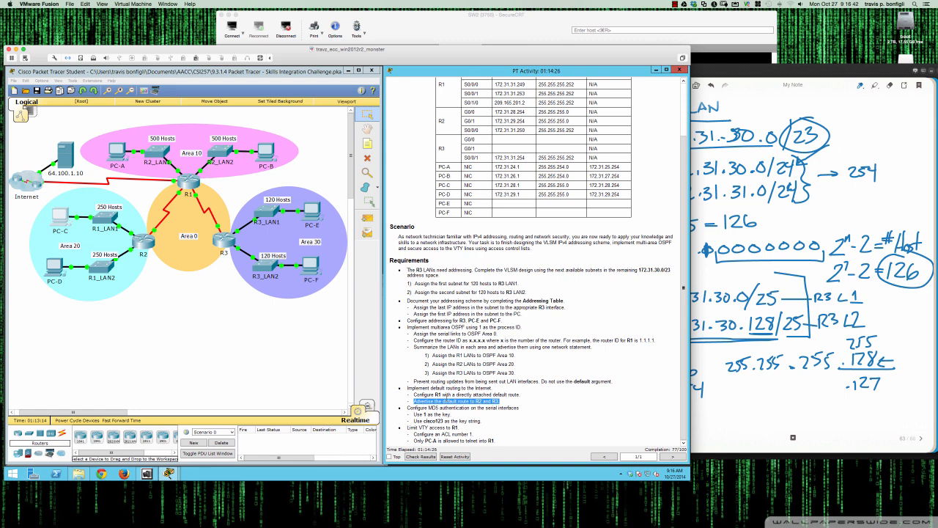
# Highlight the MD5 authentication requirement, open R3's command line, and display a brief summary of its interfaces
pyautogui.moveTo(408, 407); pyautogui.dragTo(523, 419)
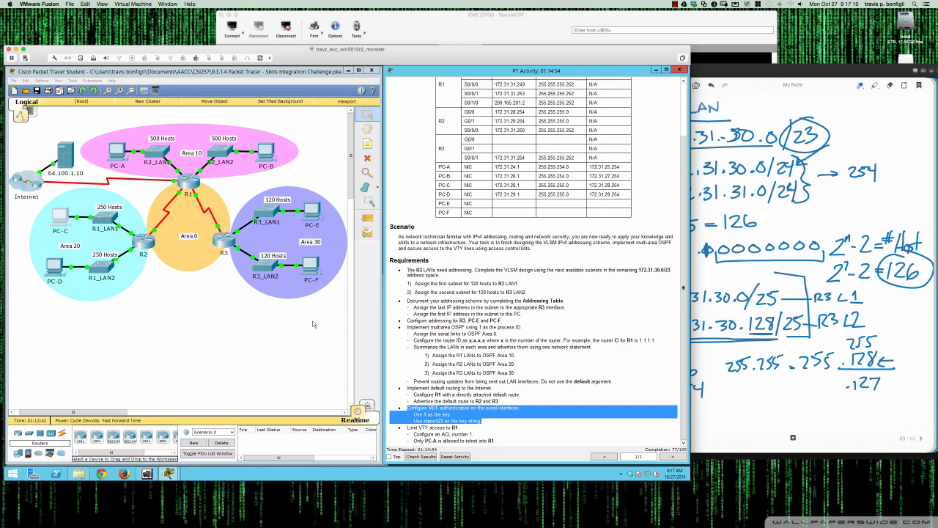
pyautogui.click(223, 240)
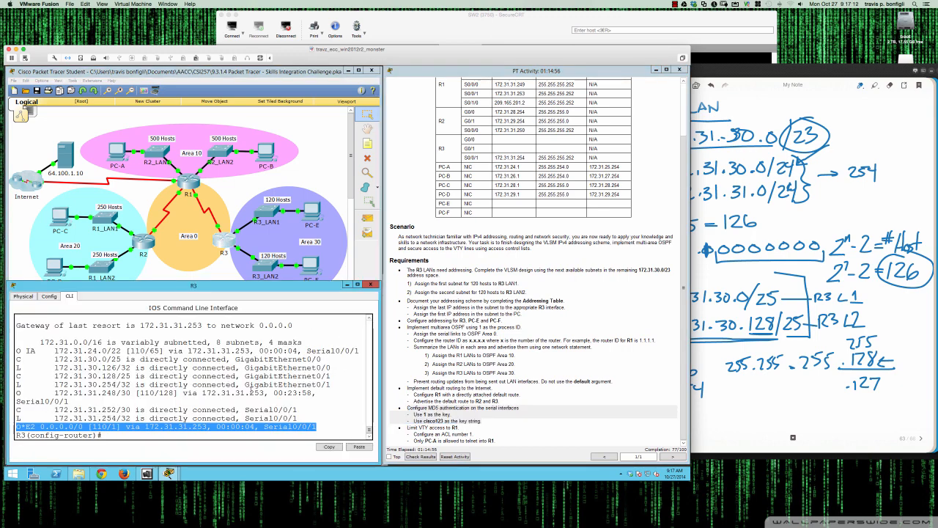
pyautogui.click(250, 392)
pyautogui.press('Return')
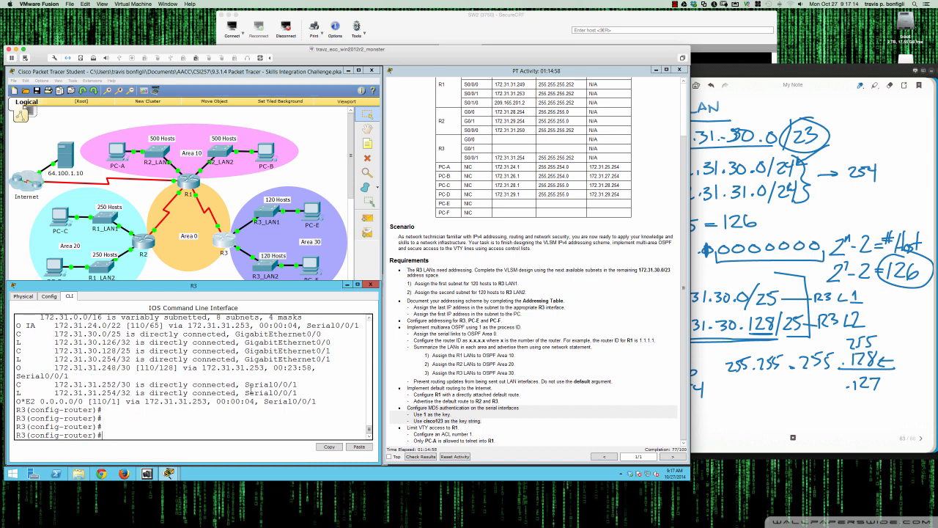
pyautogui.write('do sh ip int bri')
pyautogui.press('Return')
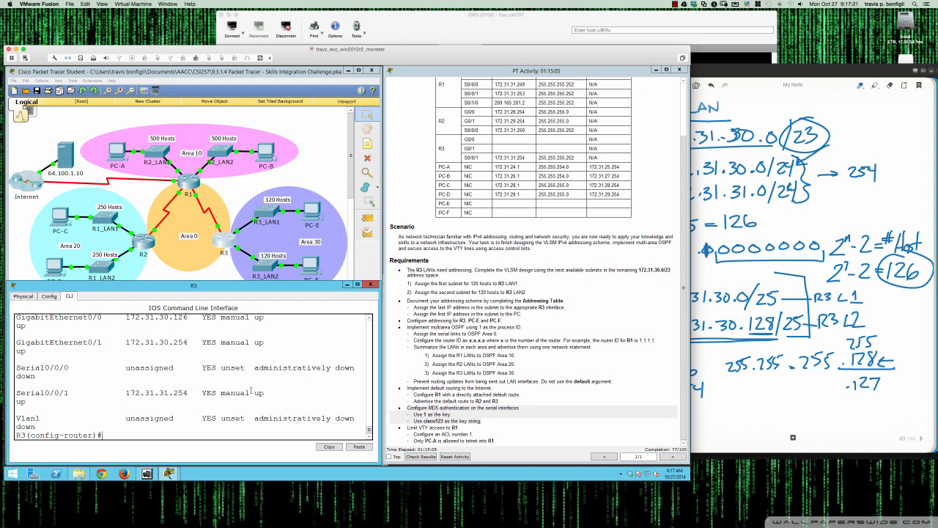
# On R3's Serial0/0/1 interface, configure OSPF message-digest key 1 using MD5 with the required key string
pyautogui.write('int s0/0/1')
pyautogui.press('Return')
pyautogui.press('Return')
pyautogui.press('Return')
pyautogui.press('Return')
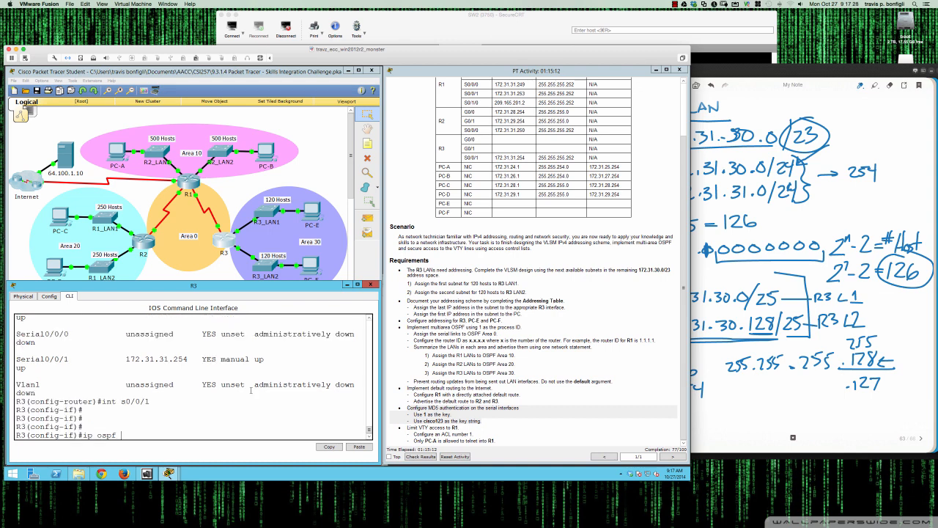
pyautogui.write('ip ospf mes')
pyautogui.press('Tab')
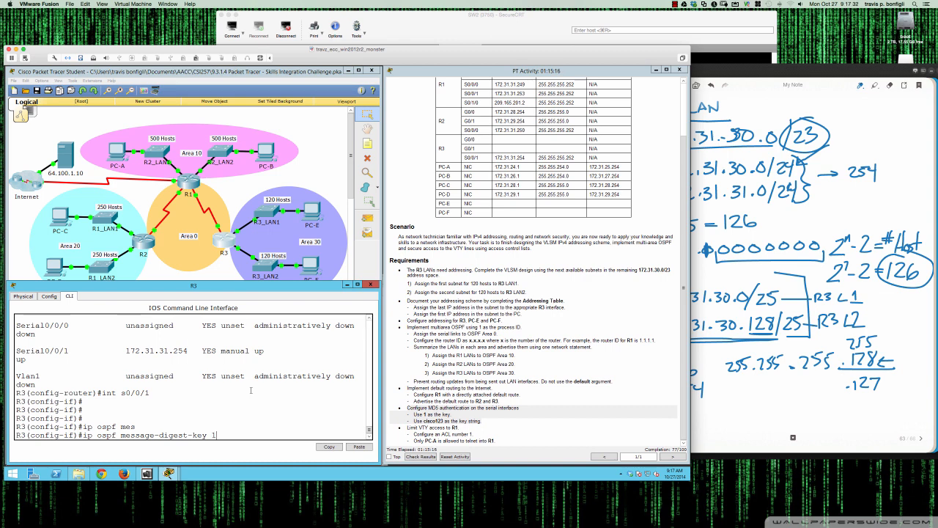
pyautogui.write('1 ?')
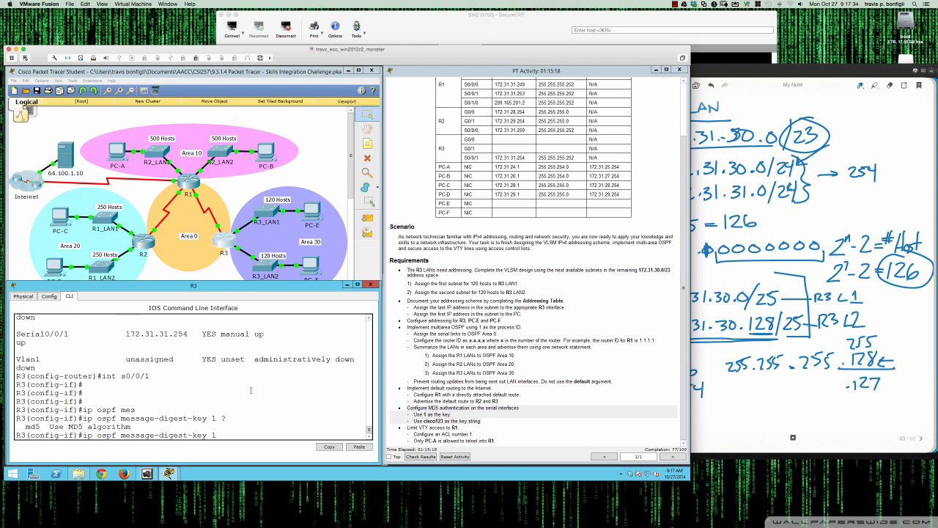
pyautogui.write('md5 ?')
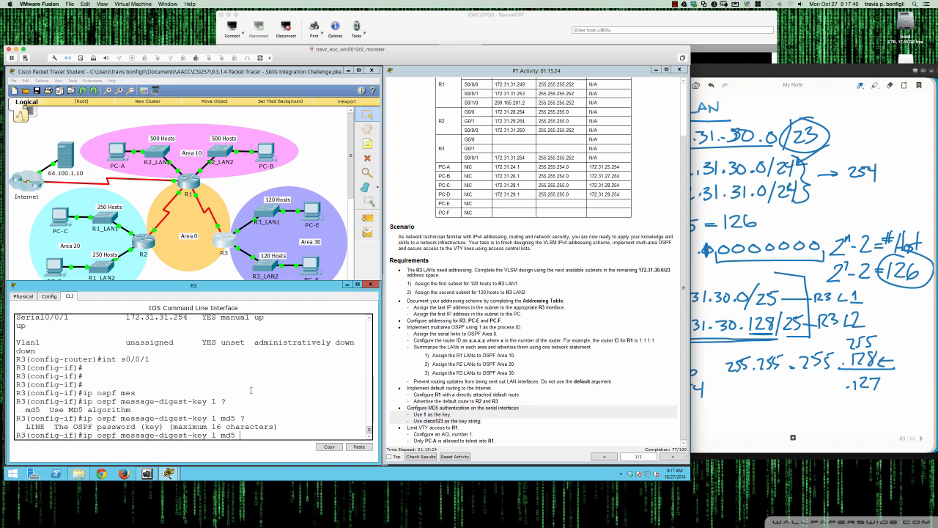
pyautogui.write('cisco123 ?')
pyautogui.press('Return')
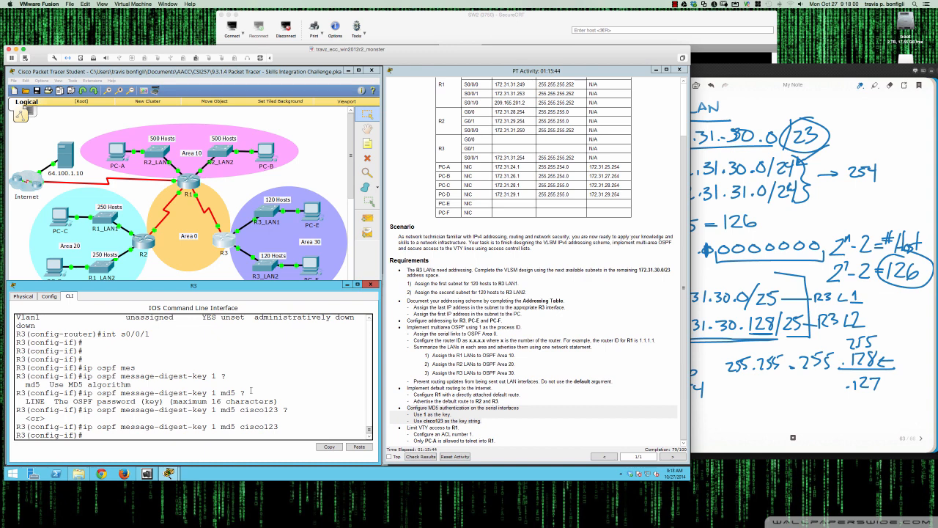
# Enable OSPF message-digest authentication on R3's Serial0/0/1 interface
pyautogui.write('ip ospf au')
pyautogui.press('Tab')
pyautogui.write('the')
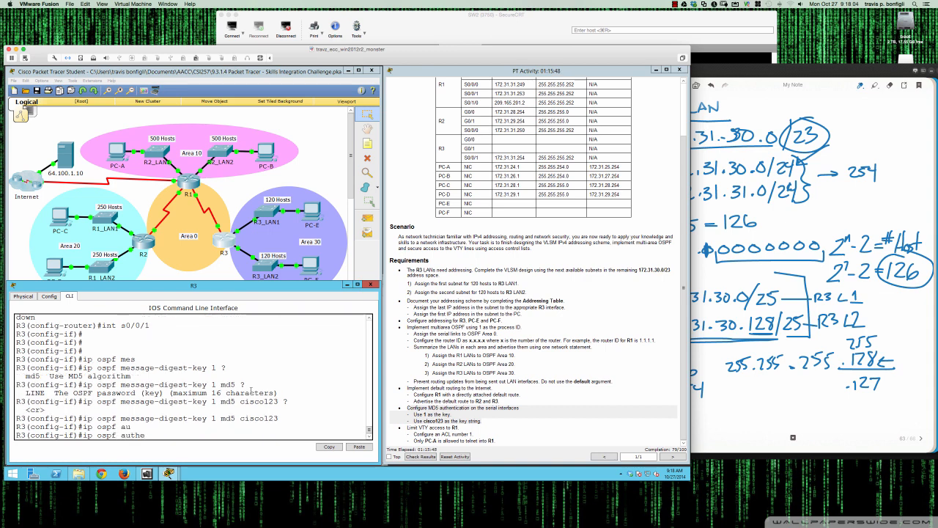
pyautogui.press('Tab')
pyautogui.press('BackSpace')
pyautogui.press('BackSpace')
pyautogui.press('BackSpace')
pyautogui.press('BackSpace')
pyautogui.press('BackSpace')
pyautogui.press('BackSpace')
pyautogui.press('BackSpace')
pyautogui.press('BackSpace')
pyautogui.press('BackSpace')
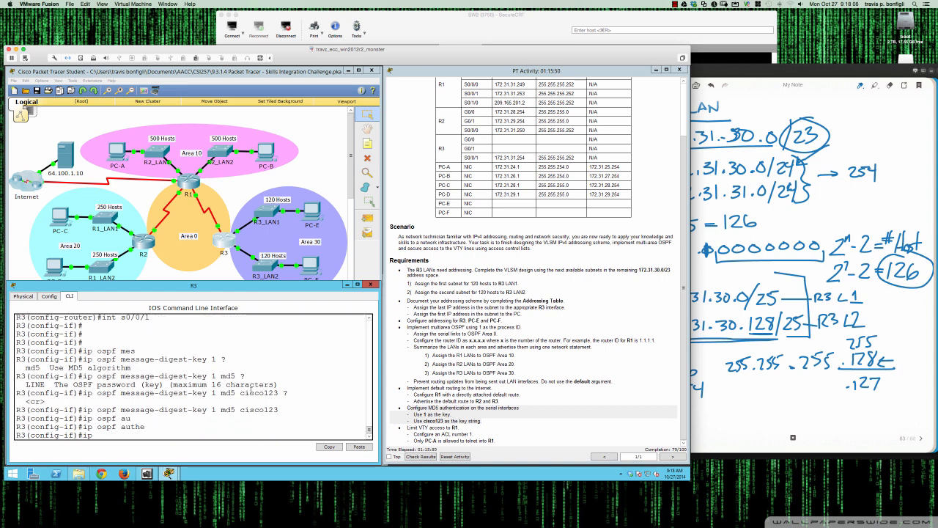
pyautogui.write('ospf ')
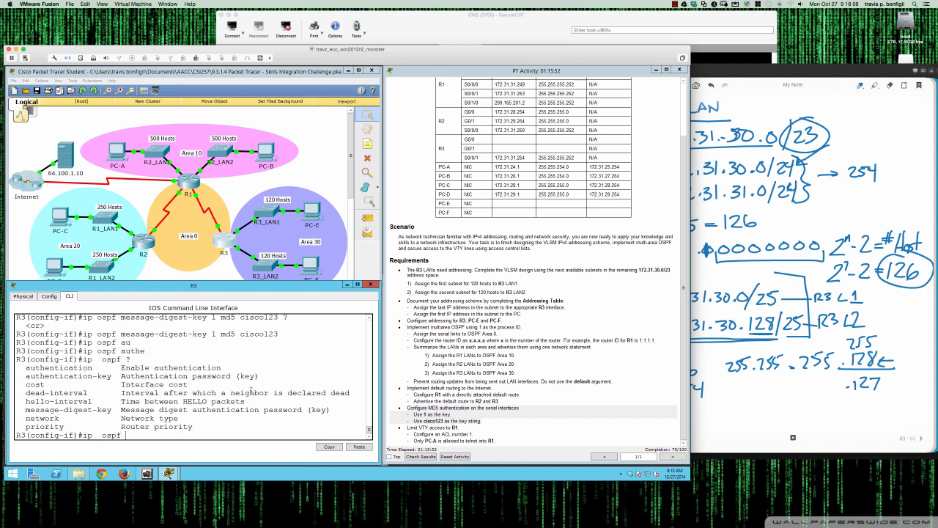
pyautogui.write('?authentication ')
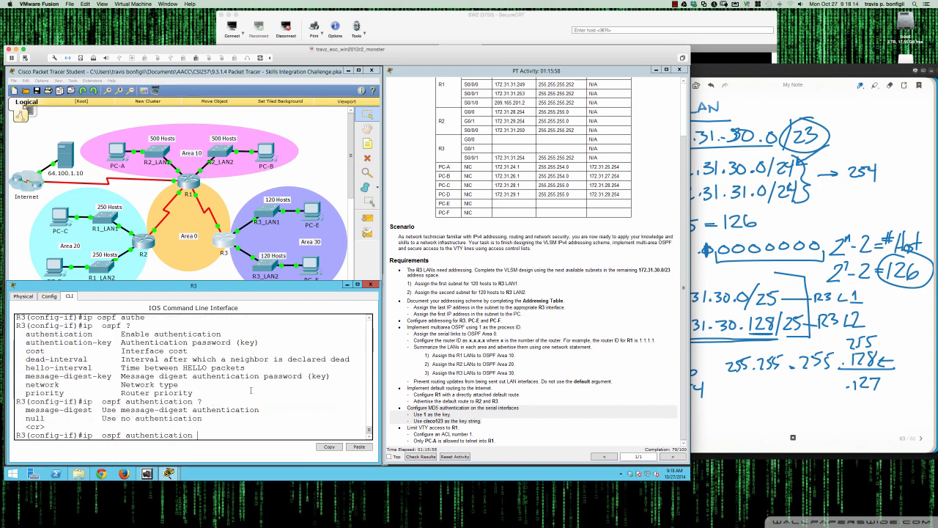
pyautogui.write('?mes')
pyautogui.press('Tab')
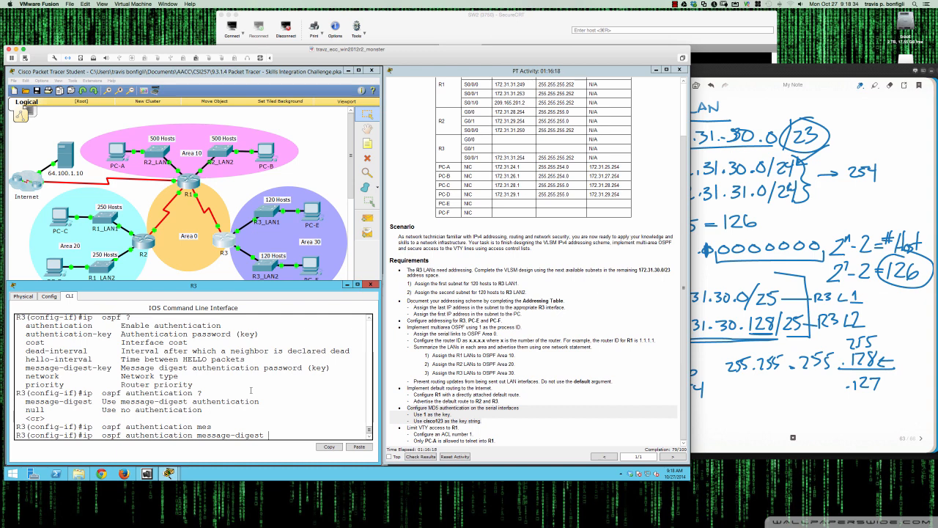
pyautogui.press('Return')
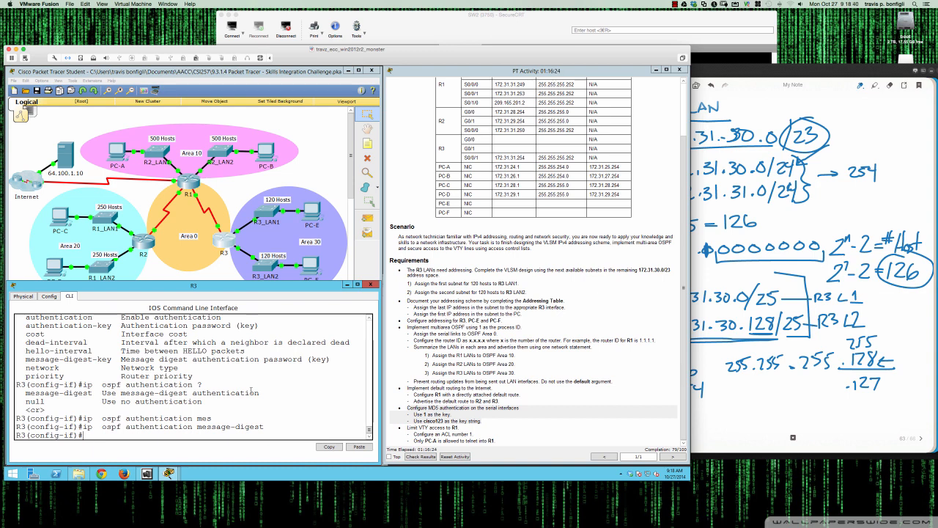
# Display R3's running configuration to review the serial interface settings
pyautogui.press('Return')
pyautogui.press('Return')
pyautogui.press('Return')
pyautogui.press('Return')
pyautogui.write('do sh ri')
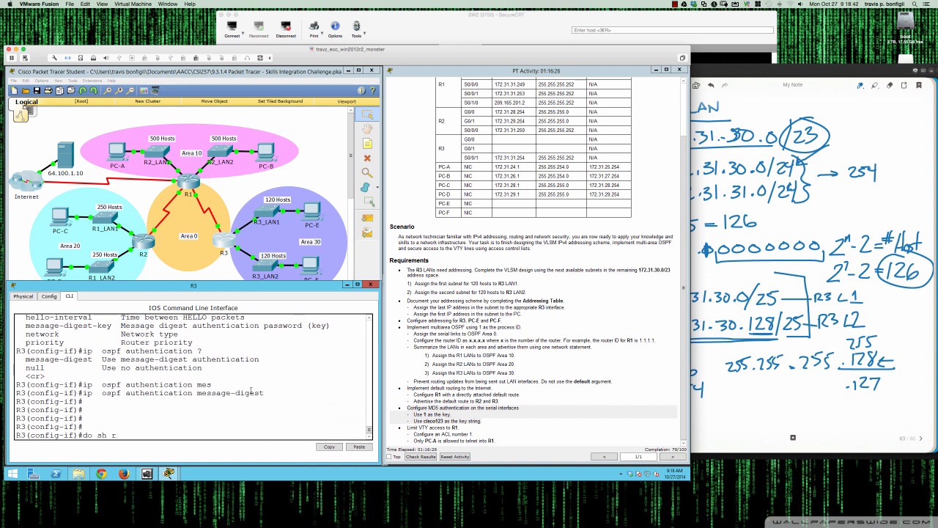
pyautogui.press('Return')
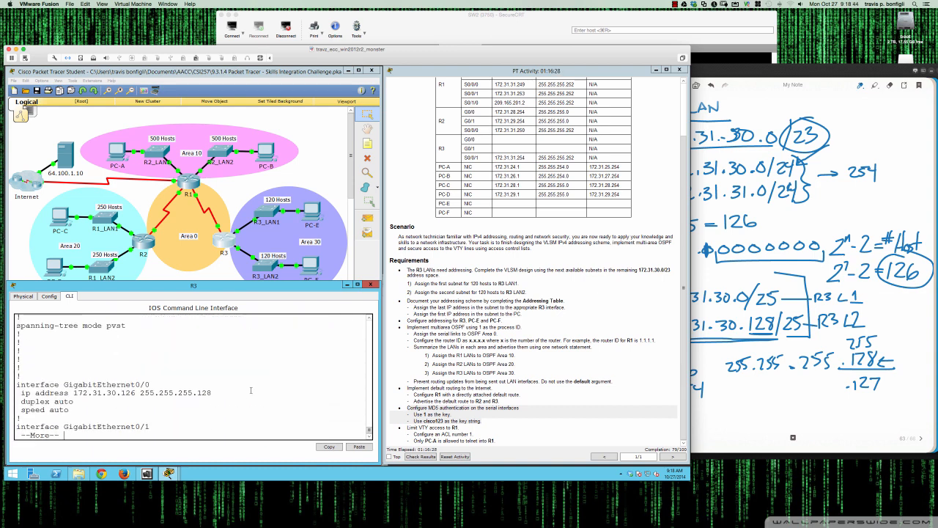
pyautogui.press('Return')
pyautogui.press('Return')
pyautogui.press('Return')
pyautogui.press('Return')
pyautogui.press('Return')
pyautogui.press('Return')
pyautogui.press('Return')
pyautogui.press('Return')
pyautogui.press('Return')
pyautogui.press('Return')
pyautogui.press('Return')
pyautogui.press('Return')
pyautogui.press('Return')
pyautogui.press('Return')
pyautogui.press('Return')
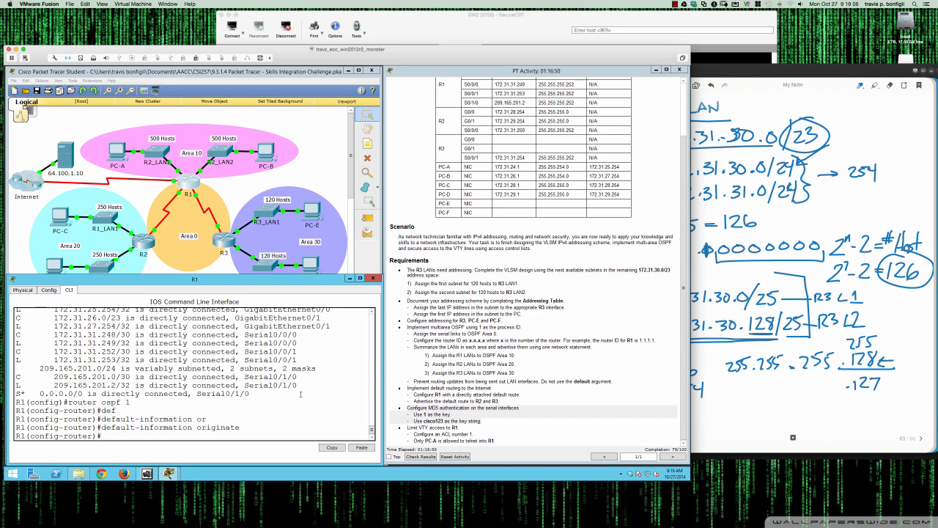
# On R1, enter interface configuration mode for Serial0/0/1
pyautogui.press('Return')
pyautogui.press('Return')
pyautogui.write('int ')
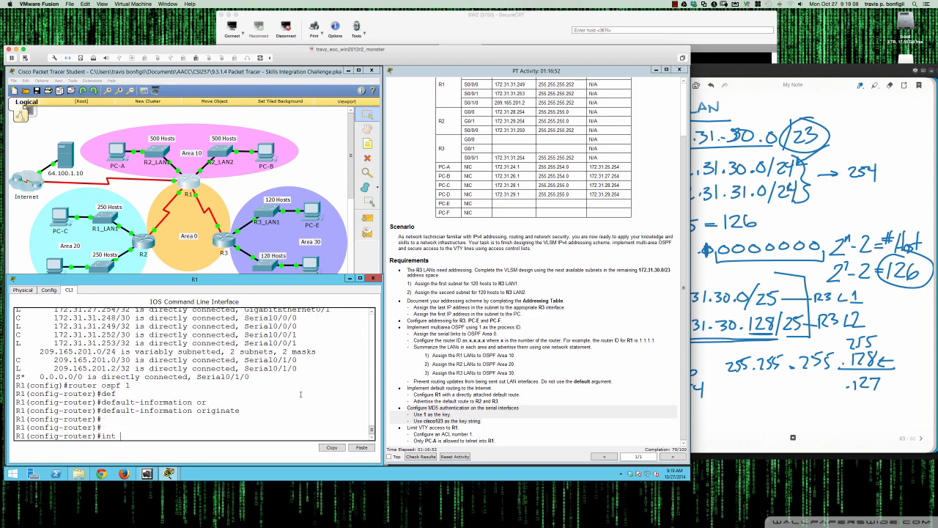
pyautogui.write('s0/0/1')
pyautogui.press('Return')
pyautogui.press('Return')
pyautogui.press('Return')
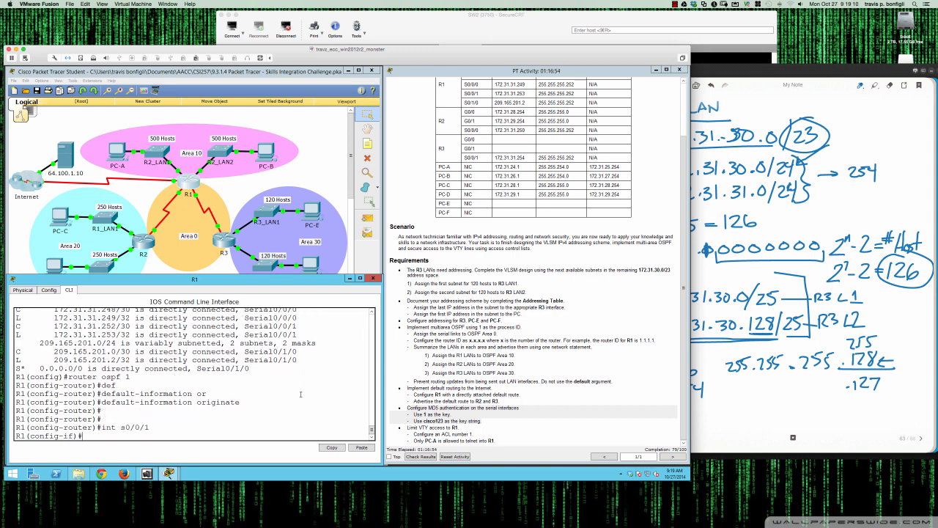
pyautogui.write('ip')
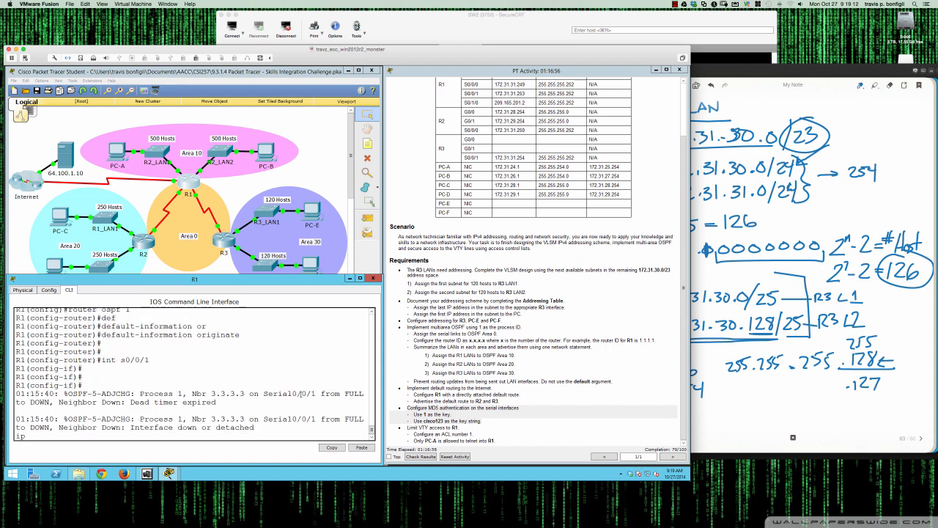
pyautogui.press('BackSpace')
pyautogui.press('BackSpace')
pyautogui.press('Return')
pyautogui.press('Return')
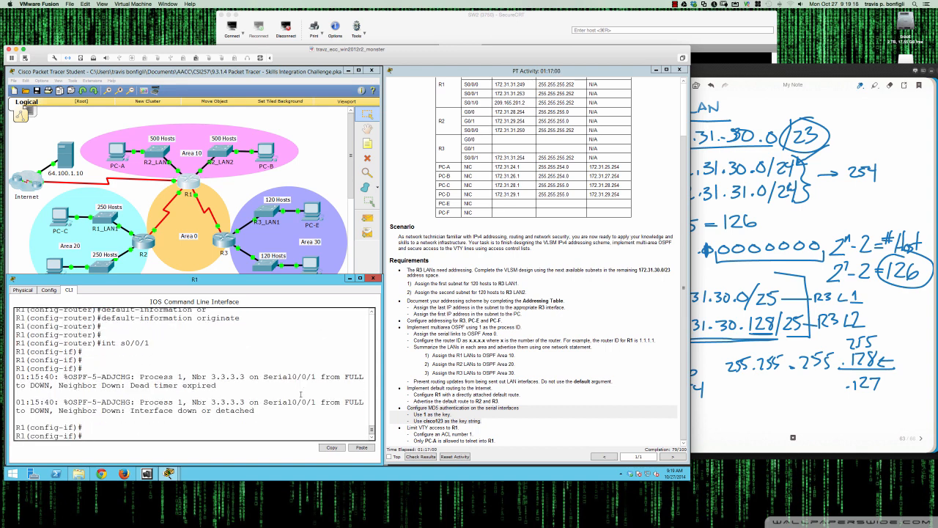
# Switch to R3 and page through the rest of its running configuration
pyautogui.click(219, 239)
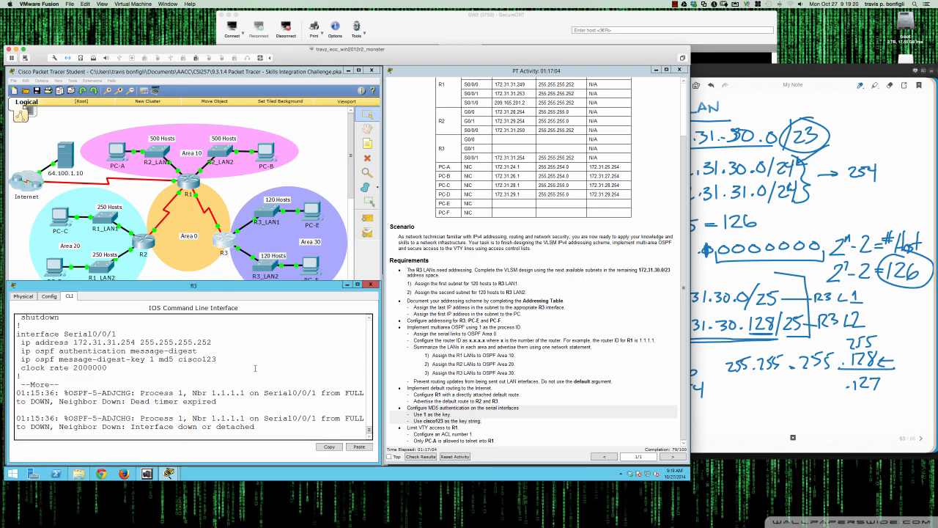
pyautogui.press('Return')
pyautogui.press('Return')
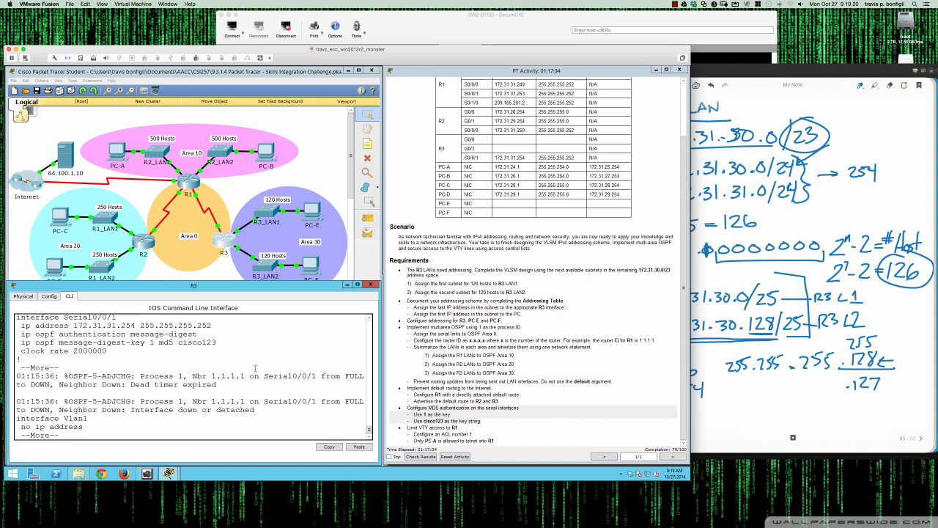
pyautogui.press('space')
pyautogui.scroll(-11, 186, 348)
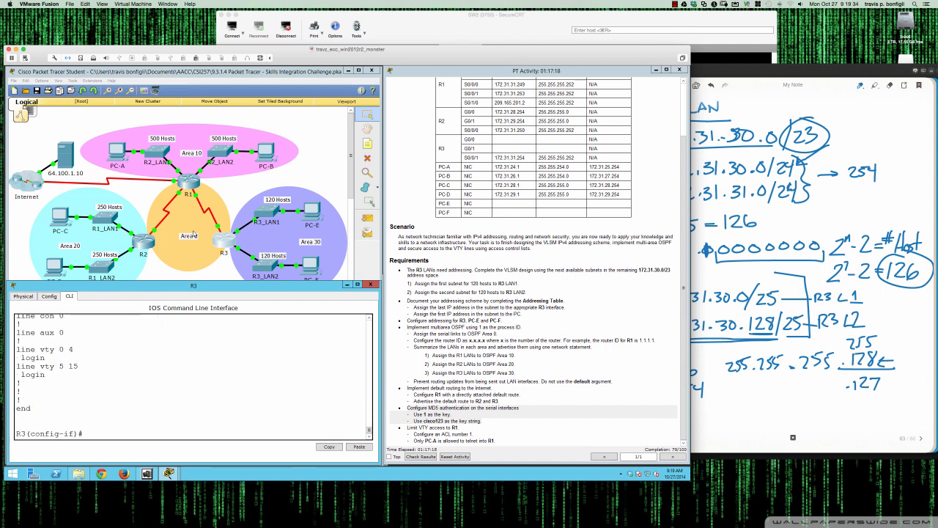
# Return to R1 and display its OSPF neighbor table
pyautogui.click(190, 183)
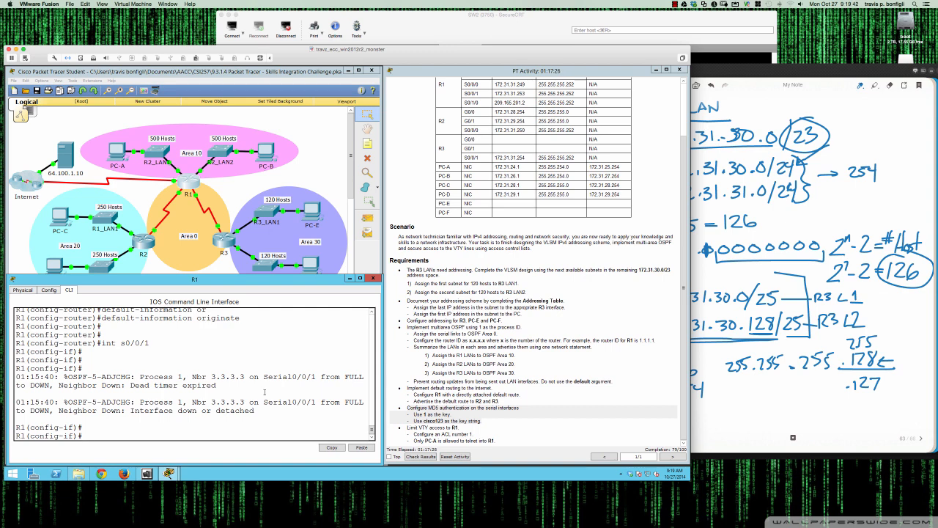
pyautogui.write('do sh ip opsf ne')
pyautogui.press('Return')
pyautogui.write('do')
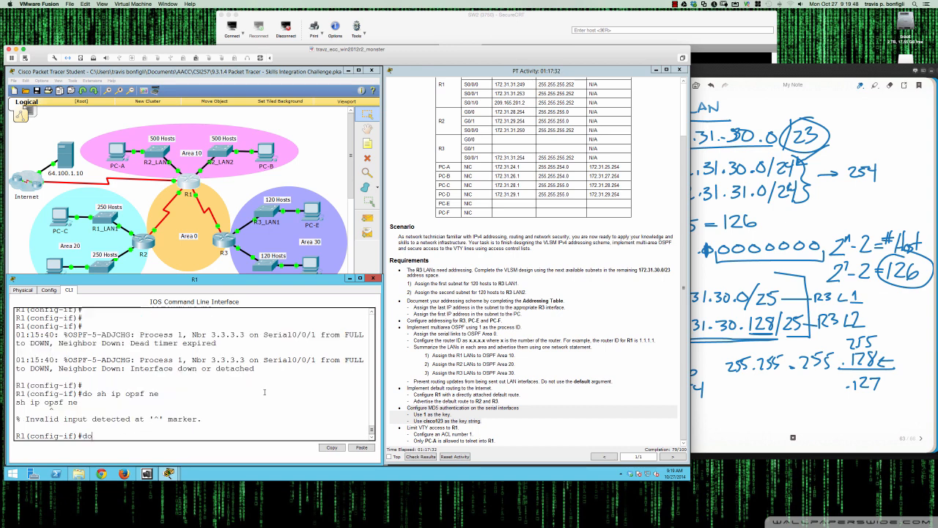
pyautogui.write(' sh ip ospf nei')
pyautogui.press('Return')
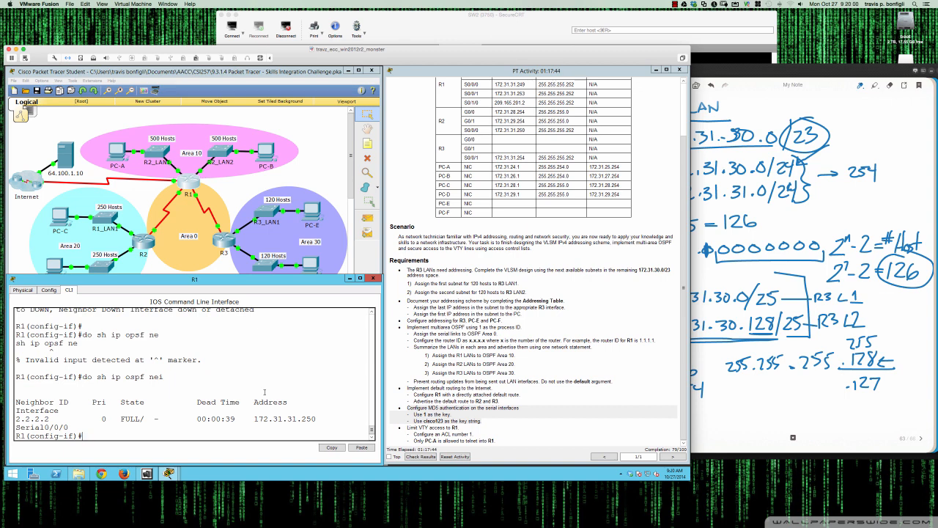
pyautogui.press('Return')
pyautogui.press('Return')
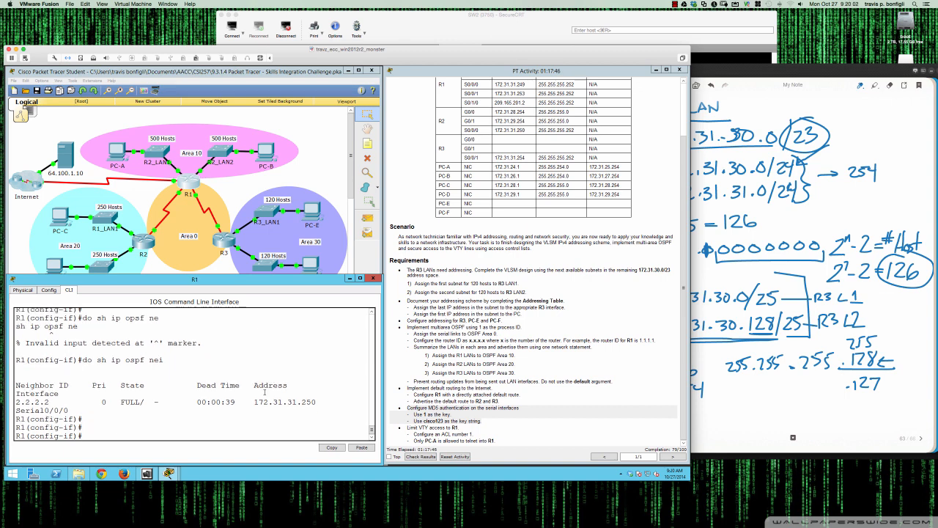
# On R1's Serial0/0/1, configure OSPF message-digest key 1 using MD5 with the required key string
pyautogui.write('ip ospf mes')
pyautogui.press('Tab')
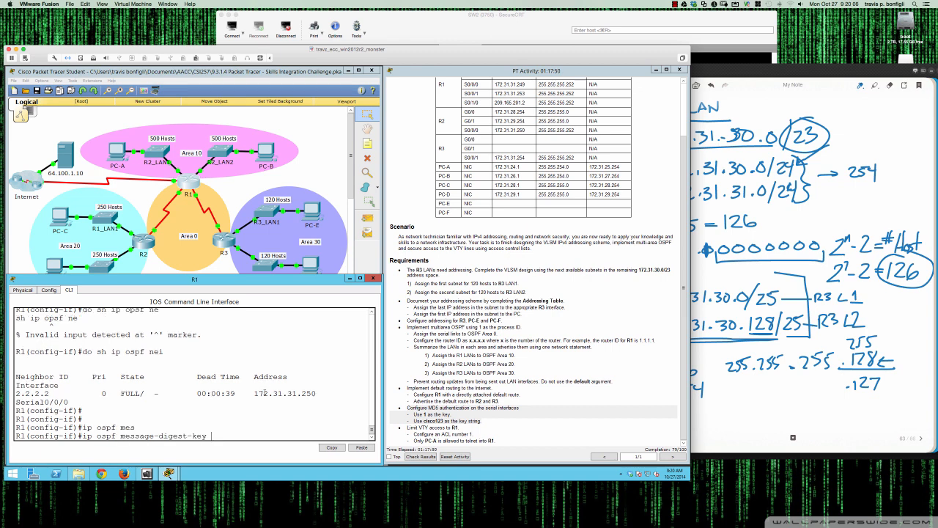
pyautogui.write('1')
pyautogui.write(' ?')
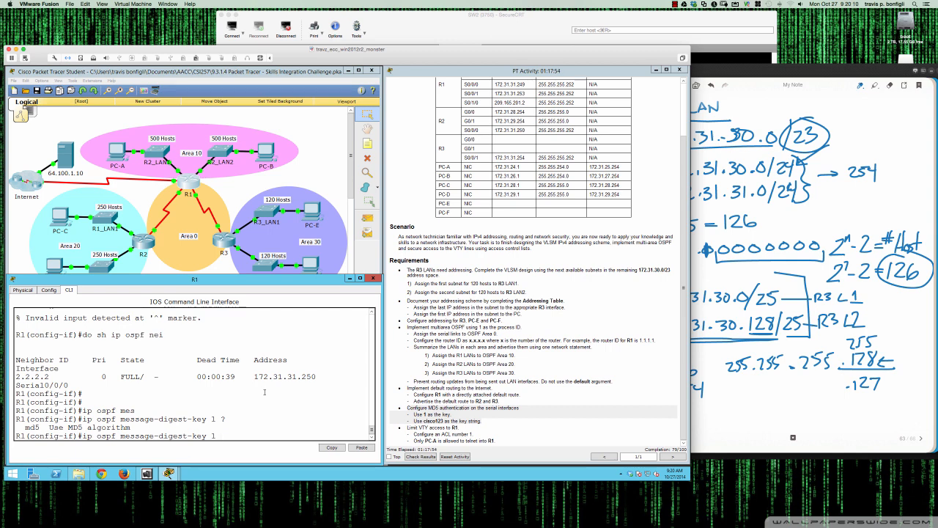
pyautogui.write('md5 ')
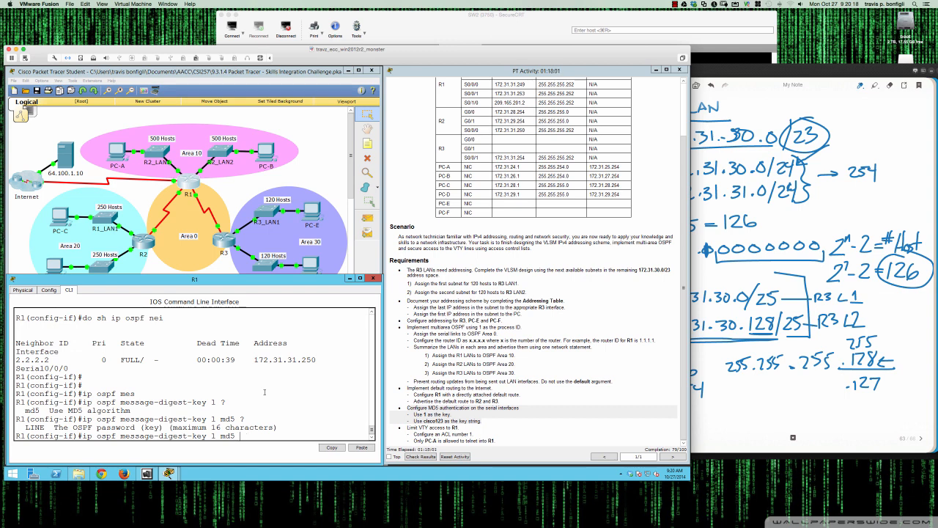
pyautogui.write('?cisco1')
pyautogui.write('23')
pyautogui.press('Return')
# Enable OSPF message-digest authentication on R1's Serial0/0/1 interface
pyautogui.write('ip ospf authentication')
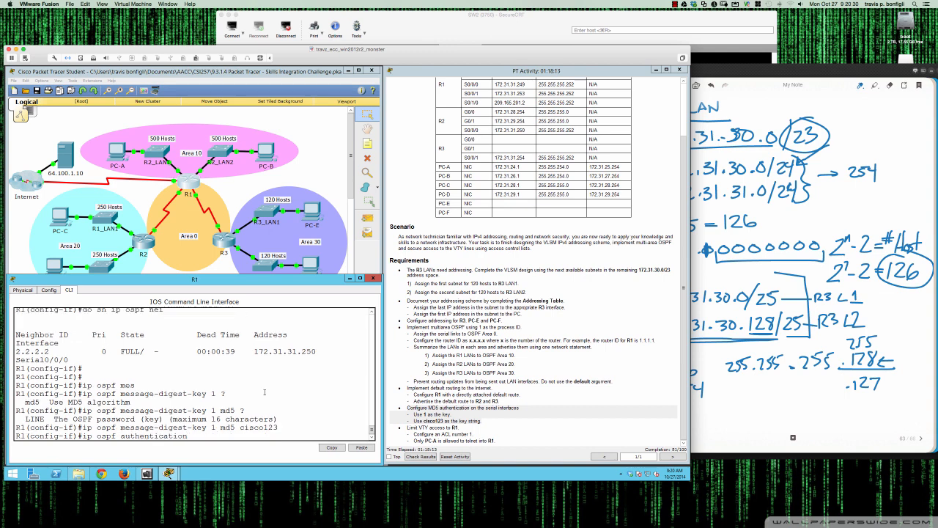
pyautogui.write(' mess')
pyautogui.press('Tab')
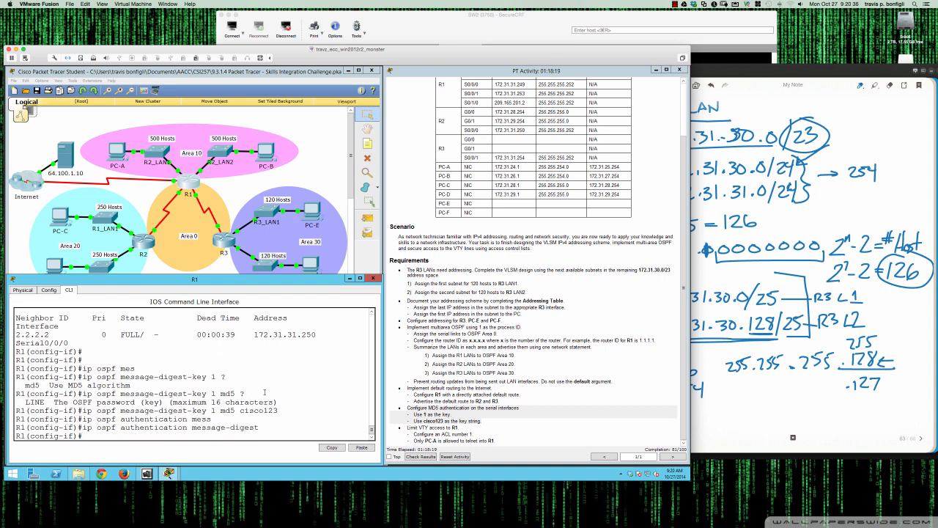
pyautogui.press('Return')
pyautogui.press('Return')
pyautogui.press('Return')
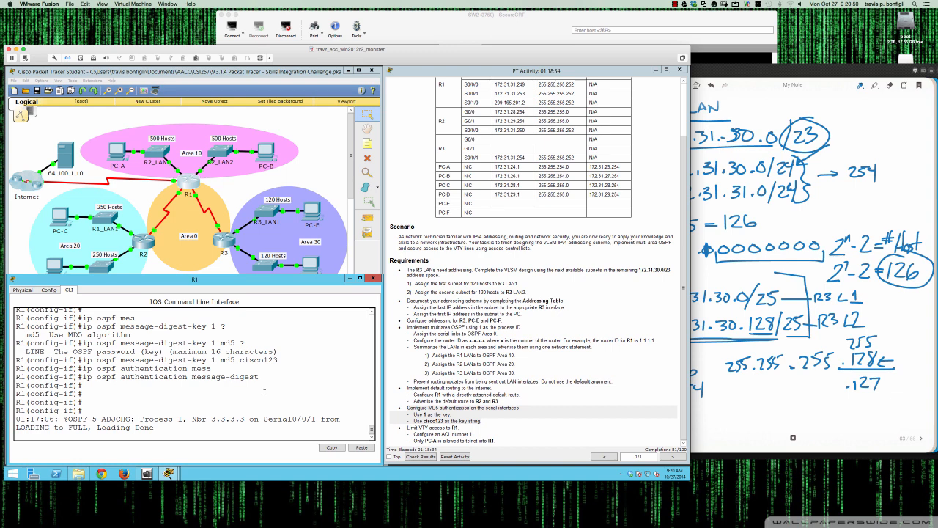
# Redisplay R1's OSPF neighbor table
pyautogui.press('Return')
pyautogui.write('do sh ip ospf ne')
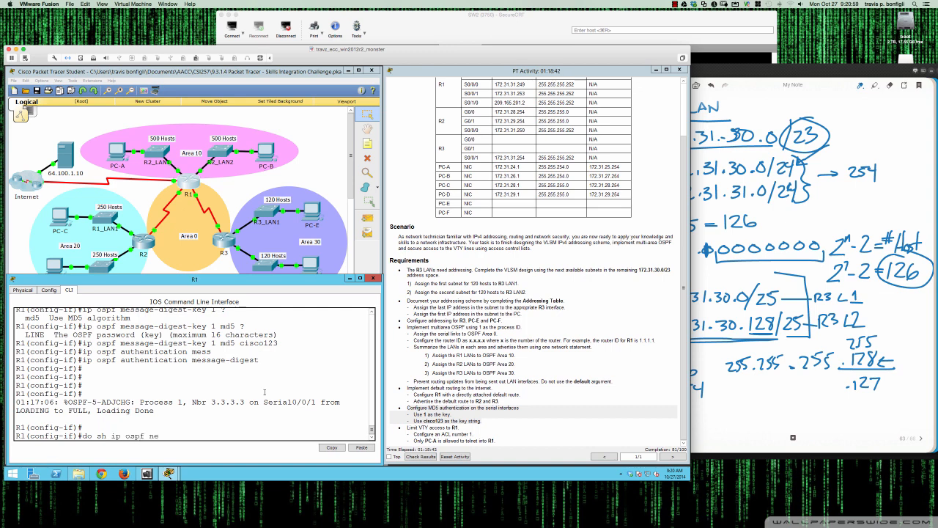
pyautogui.press('Return')
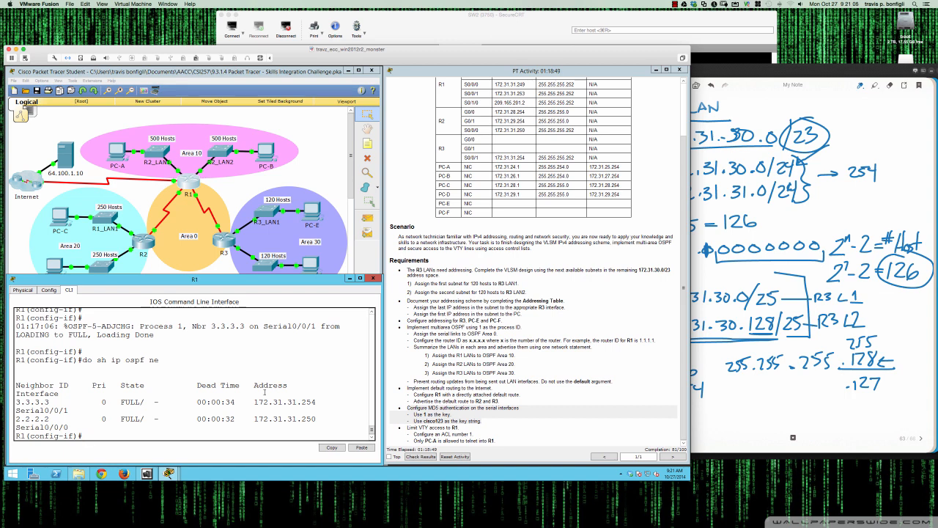
# Display R1's routing protocol details and examine its OSPF networks and routing information sources
pyautogui.press('Return')
pyautogui.press('Return')
pyautogui.press('Return')
pyautogui.write('do')
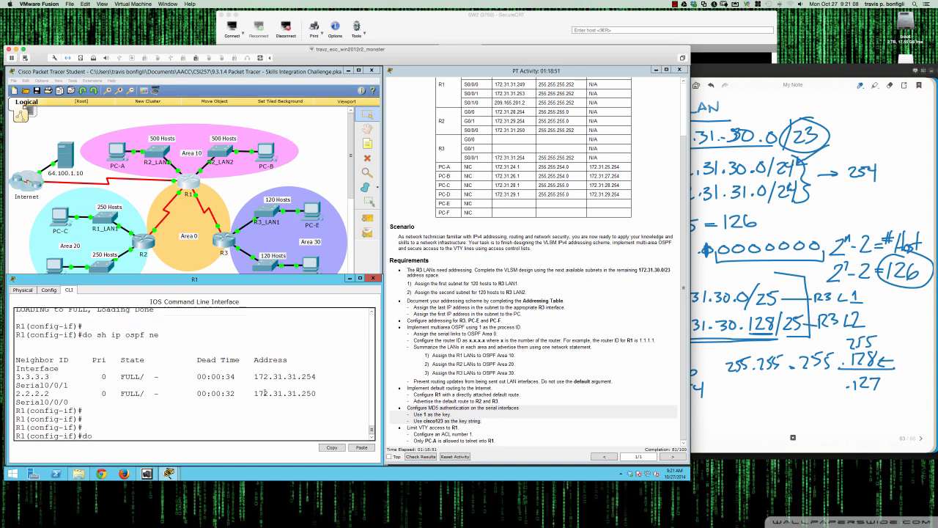
pyautogui.write(' sh ip proto')
pyautogui.press('Return')
pyautogui.press('space')
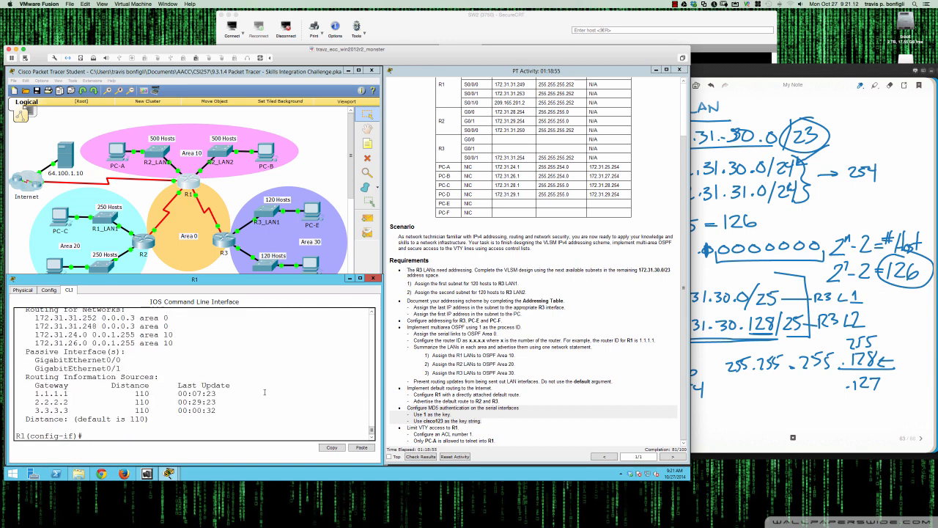
pyautogui.scroll(4, 141, 381)
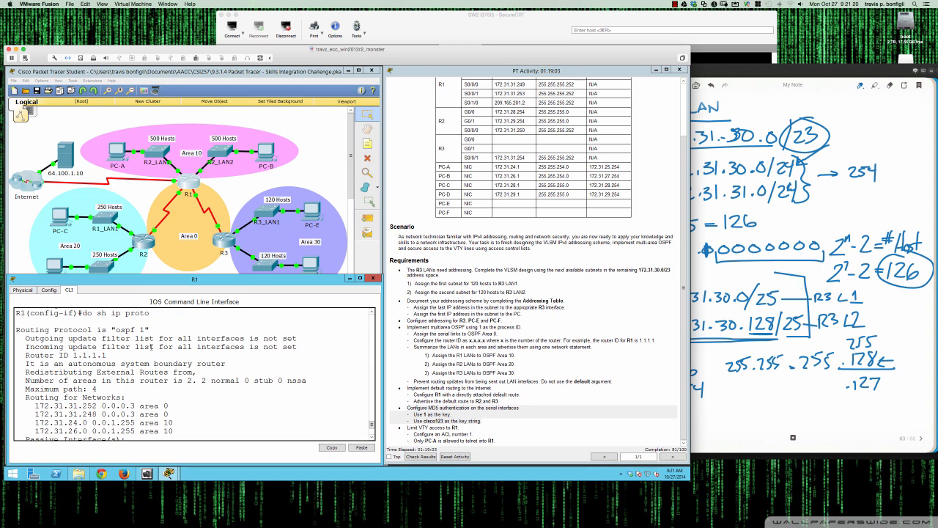
pyautogui.scroll(-3, 34, 331)
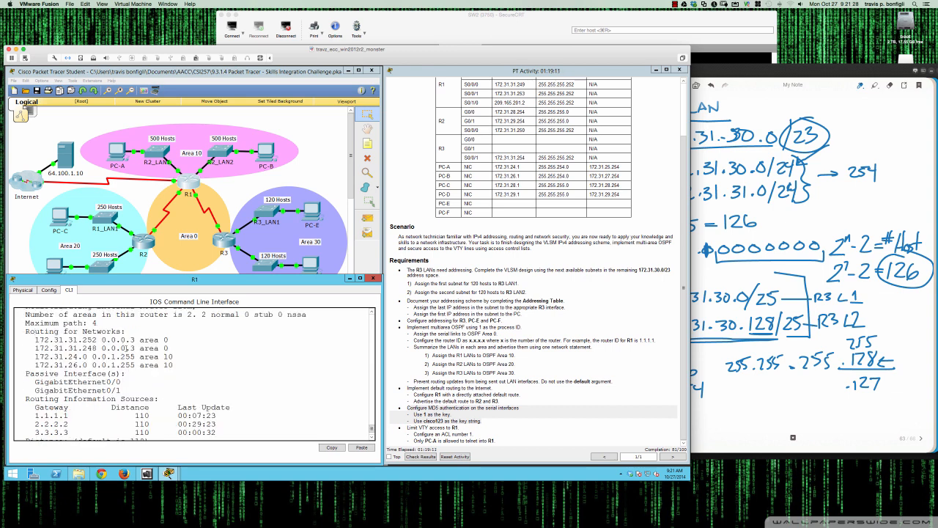
pyautogui.scroll(-1, 177, 379)
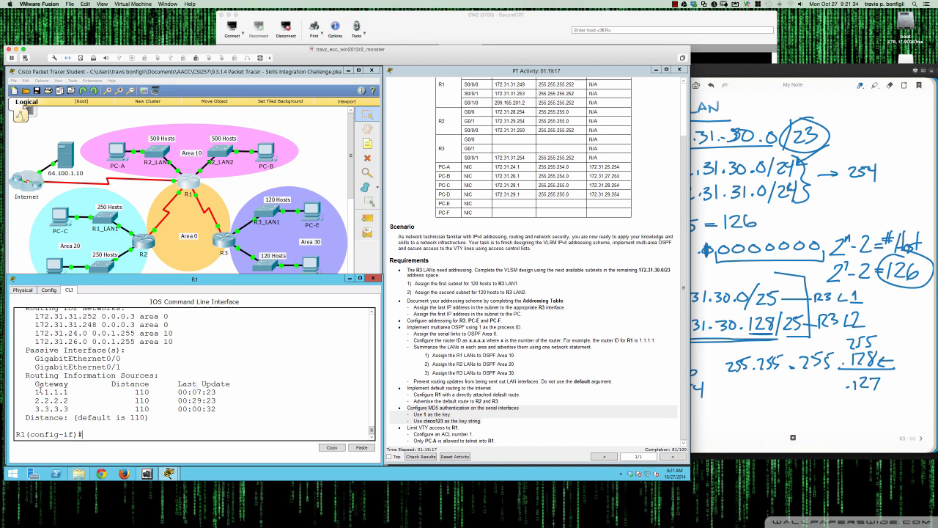
pyautogui.moveTo(25, 375); pyautogui.dragTo(236, 408)
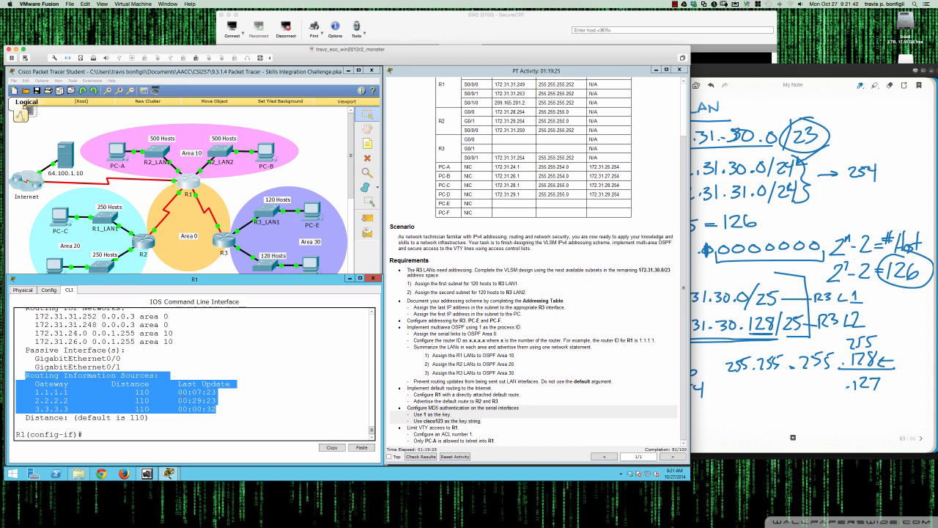
pyautogui.click(233, 396)
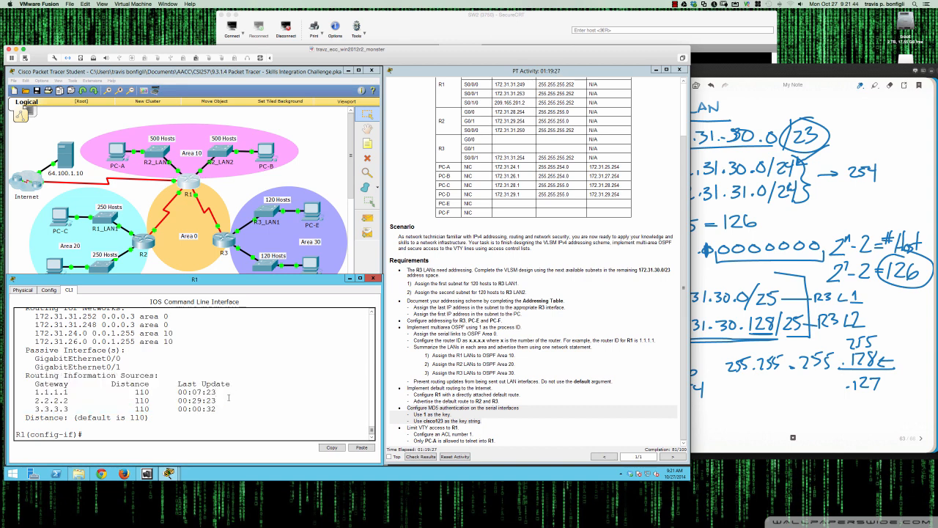
# Display R1's IP routing table and examine the inter-area OSPF route to the R3 LANs
pyautogui.write('do sh ip route')
pyautogui.press('Return')
pyautogui.press('space')
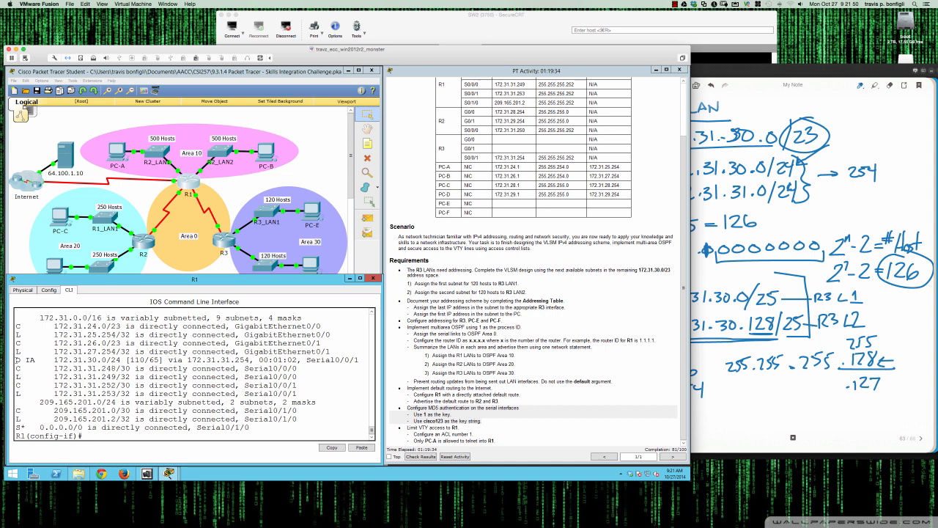
pyautogui.moveTo(17, 360); pyautogui.dragTo(359, 360)
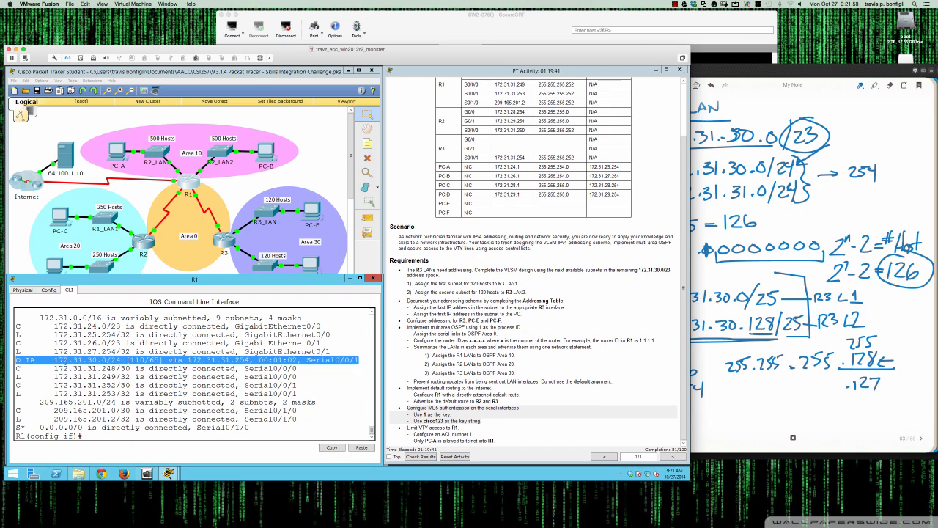
pyautogui.scroll(5, 107, 376)
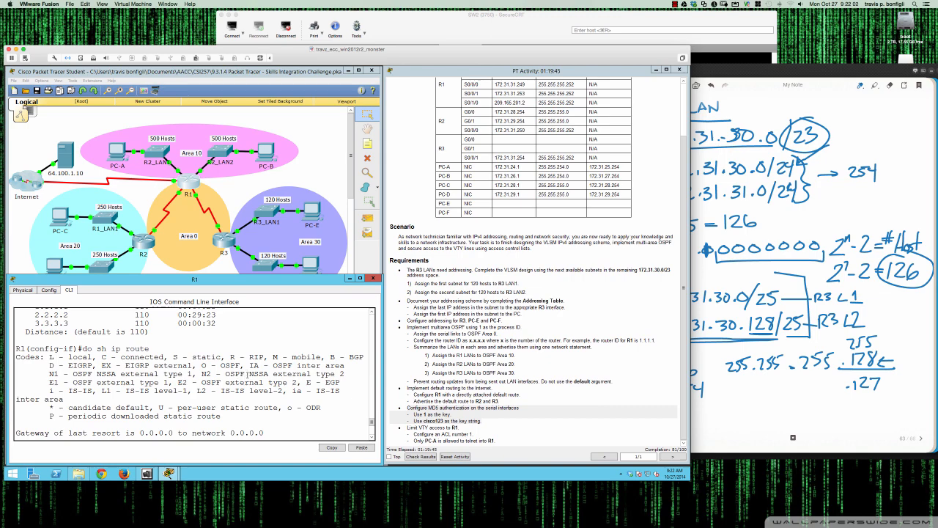
pyautogui.scroll(-5, 247, 373)
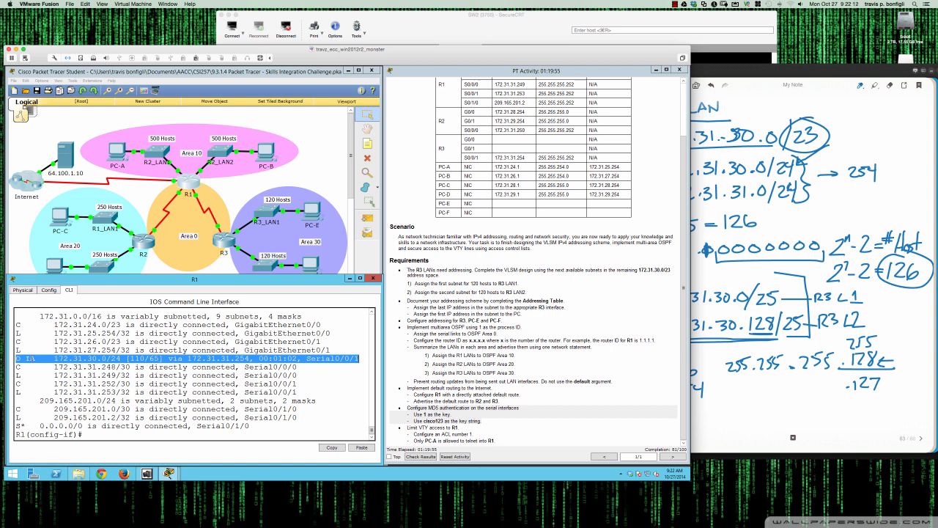
pyautogui.scroll(1, 129, 367)
pyautogui.scroll(-1, 129, 367)
pyautogui.click(327, 392)
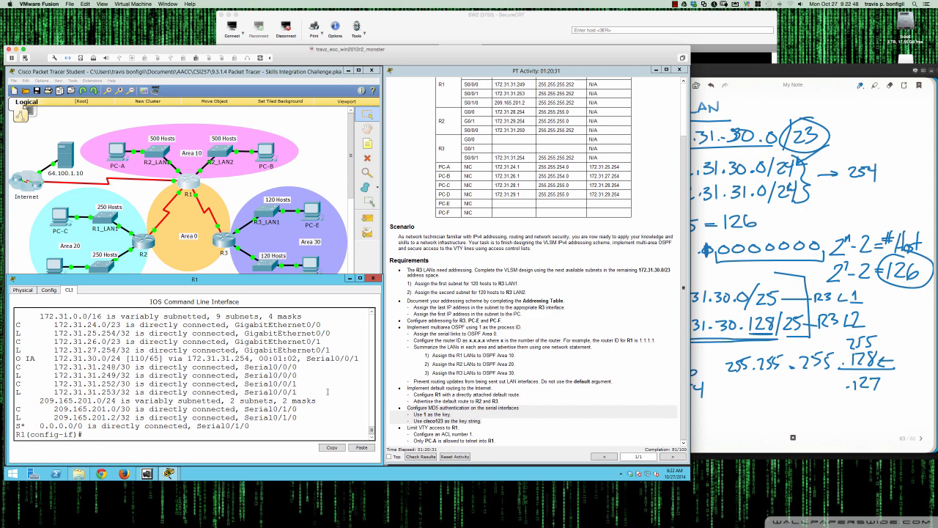
# Display R1's OSPF link-state database and page through its area 0, area 10 and external entries
pyautogui.write('do sh ip ospf da')
pyautogui.press('Return')
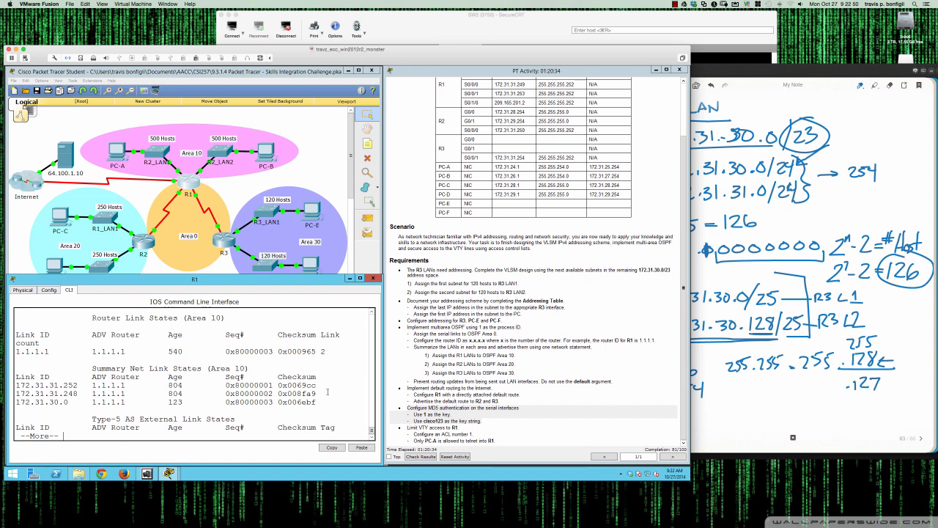
pyautogui.scroll(10, 328, 393)
pyautogui.scroll(-1, 167, 380)
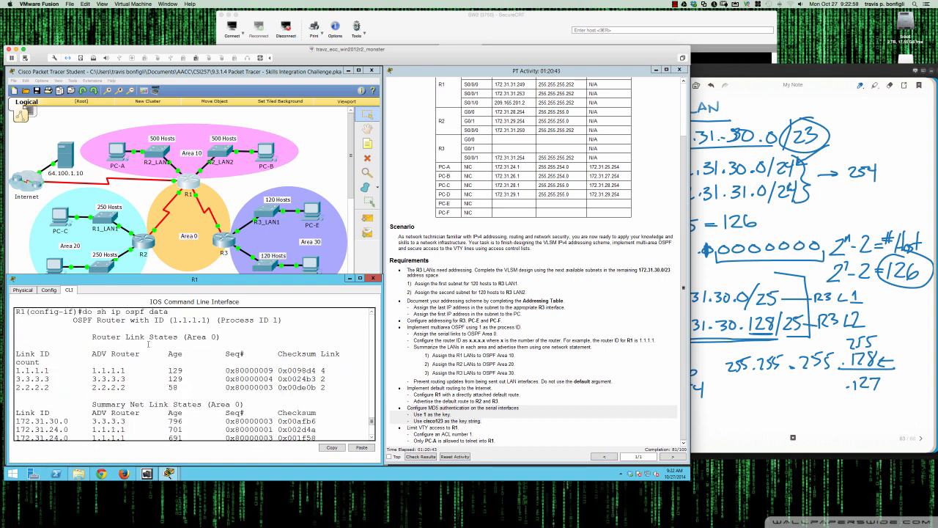
pyautogui.moveTo(94, 338); pyautogui.dragTo(180, 337)
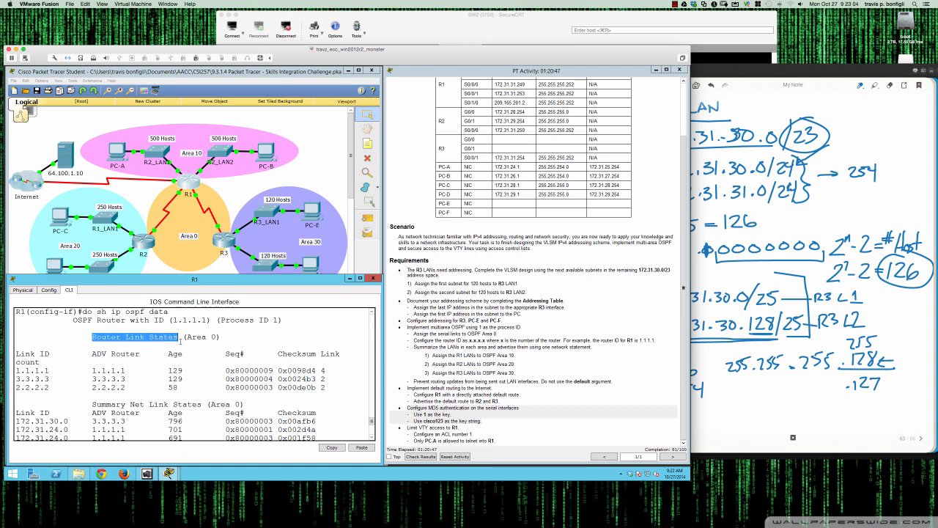
pyautogui.scroll(-1, 152, 361)
pyautogui.scroll(-1, 152, 361)
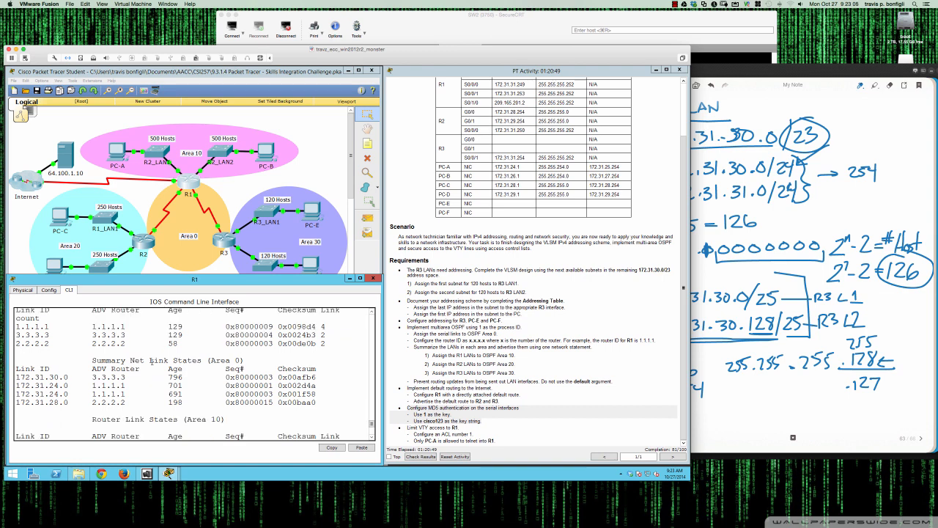
pyautogui.scroll(-1, 152, 362)
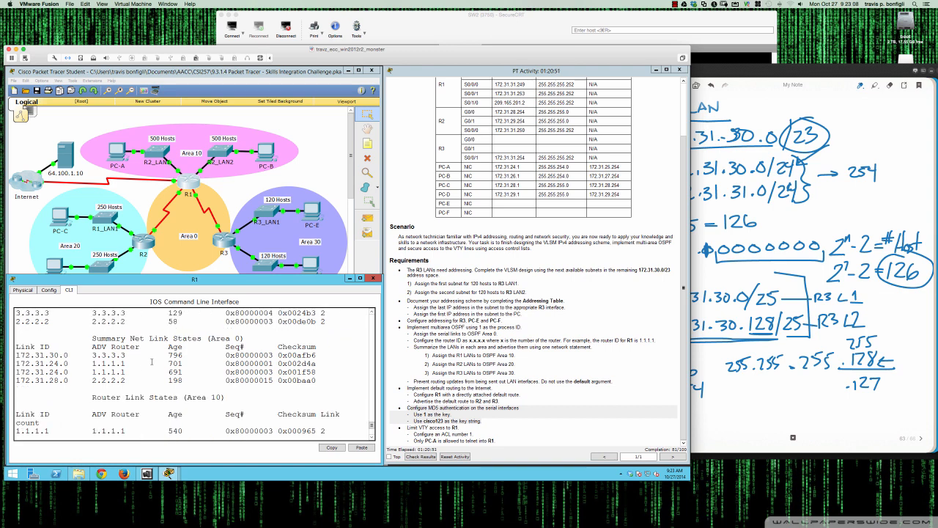
pyautogui.scroll(-1, 122, 346)
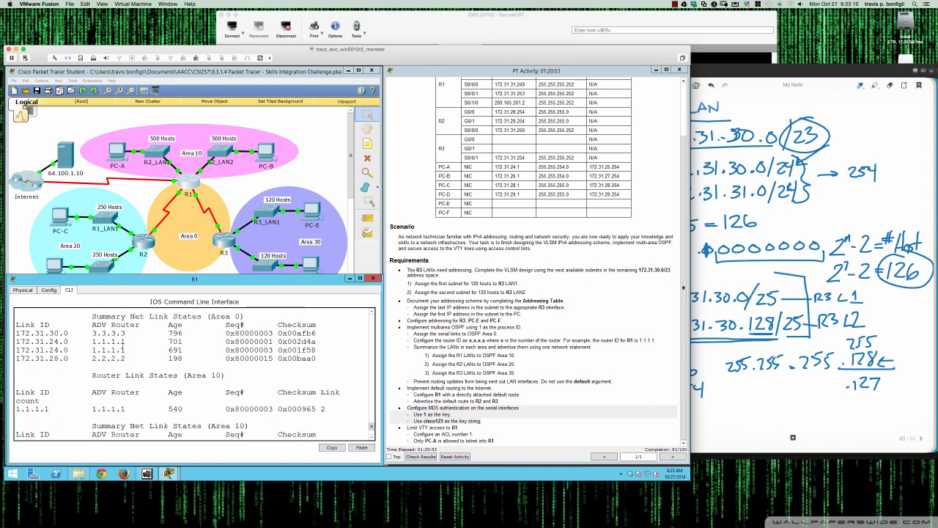
pyautogui.scroll(1, 122, 346)
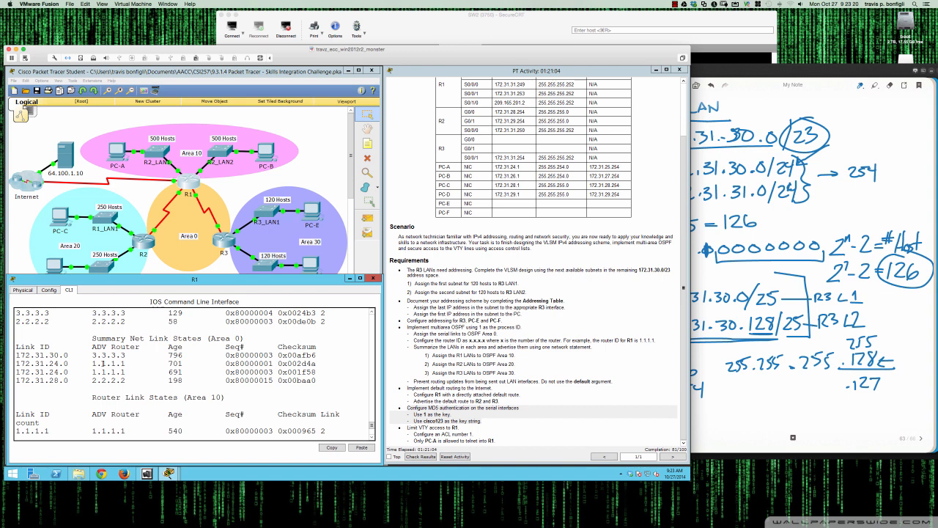
pyautogui.scroll(-4, 103, 366)
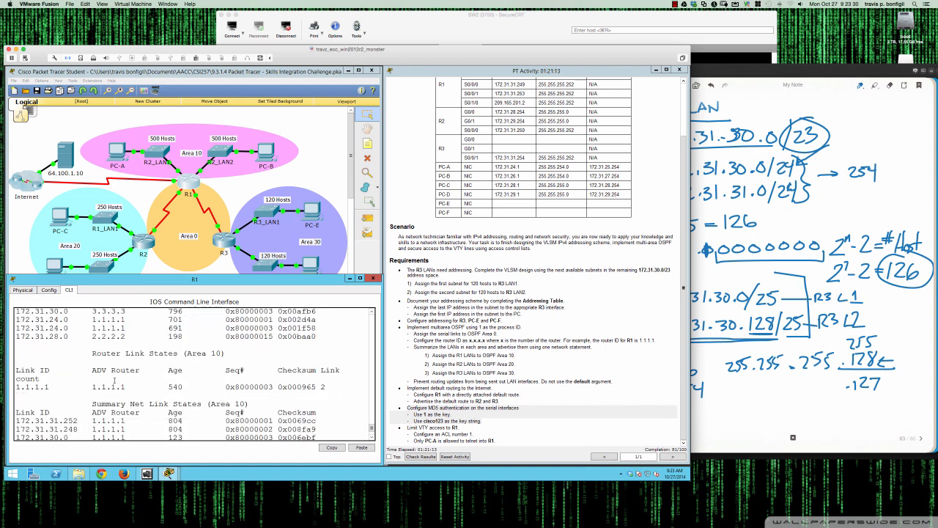
pyautogui.scroll(-1, 115, 380)
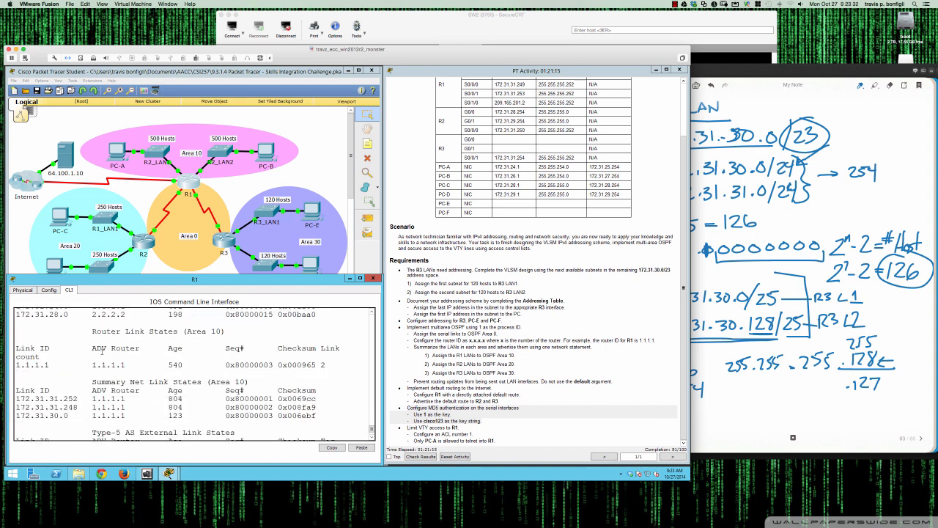
pyautogui.moveTo(17, 349); pyautogui.dragTo(132, 364)
pyautogui.scroll(-1, 130, 367)
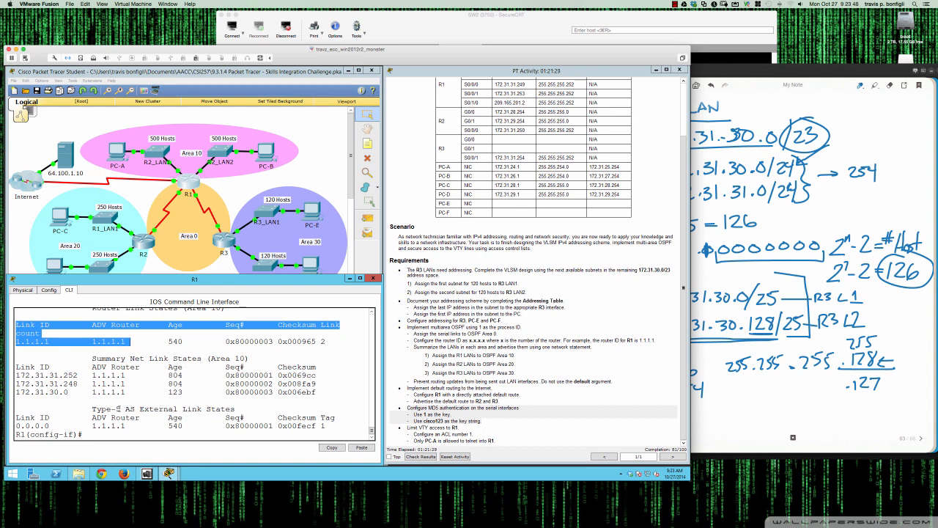
pyautogui.click(118, 409)
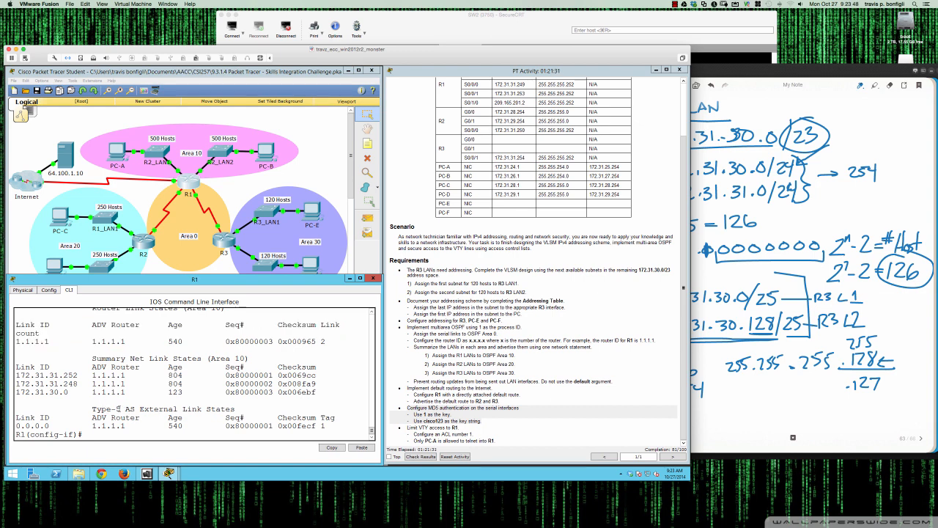
pyautogui.scroll(1, 126, 376)
pyautogui.scroll(10, 215, 379)
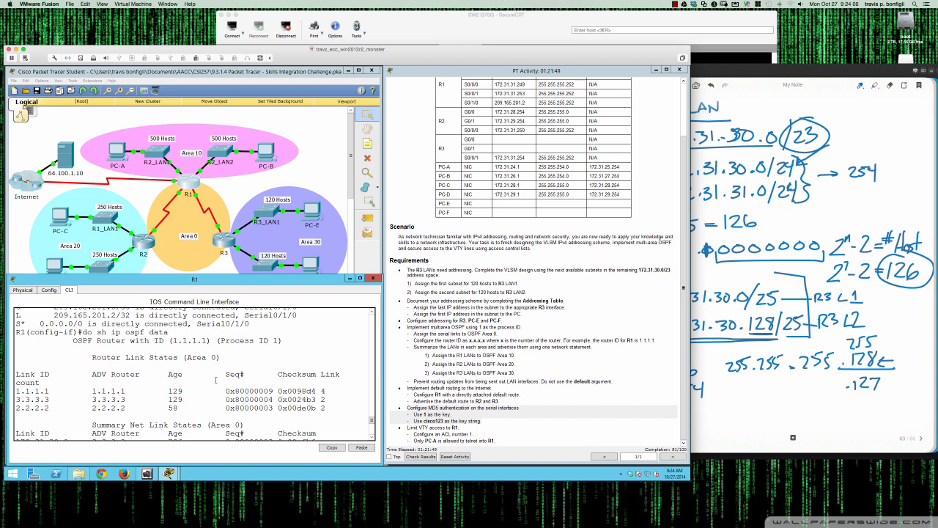
pyautogui.scroll(-4, 215, 379)
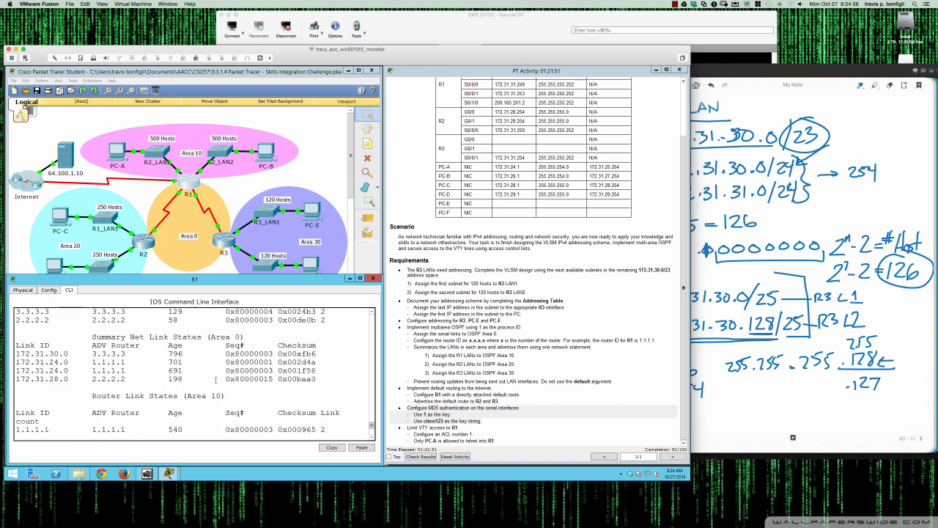
pyautogui.scroll(-1, 215, 379)
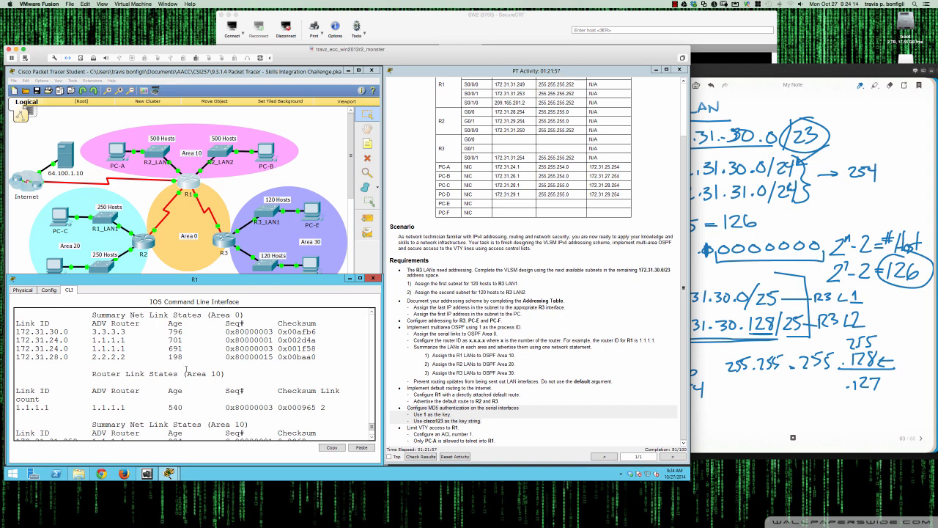
pyautogui.scroll(-3, 186, 369)
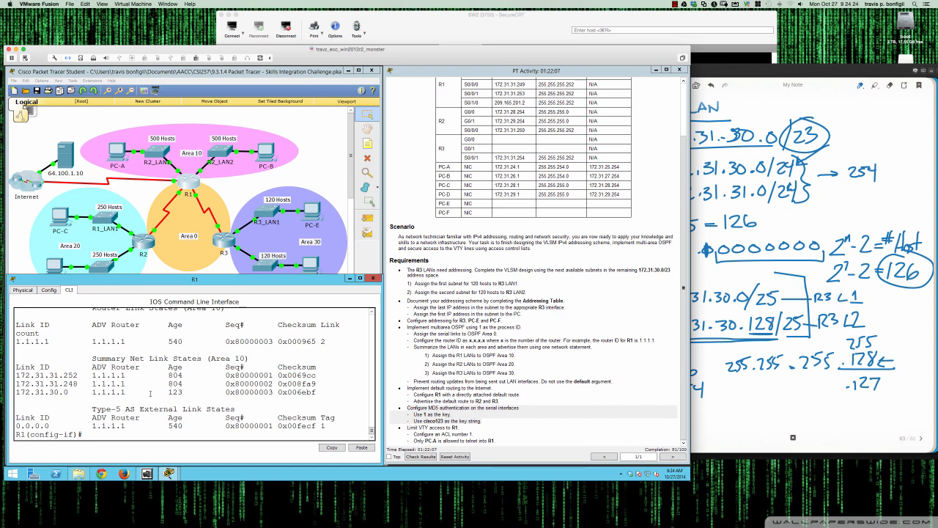
# Display a brief summary of R1's interfaces
pyautogui.press('Return')
pyautogui.press('Return')
pyautogui.press('Return')
pyautogui.write('do sh ip i')
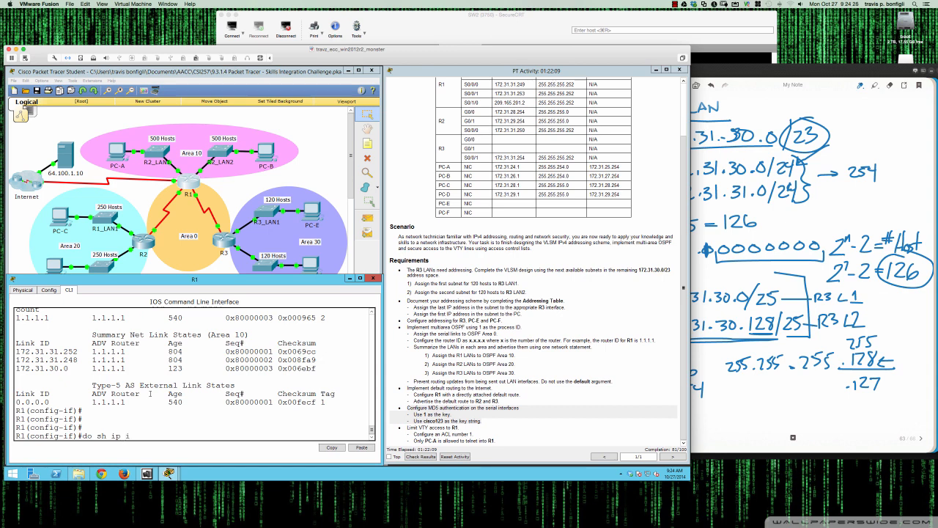
pyautogui.write('nt bri')
pyautogui.press('Return')
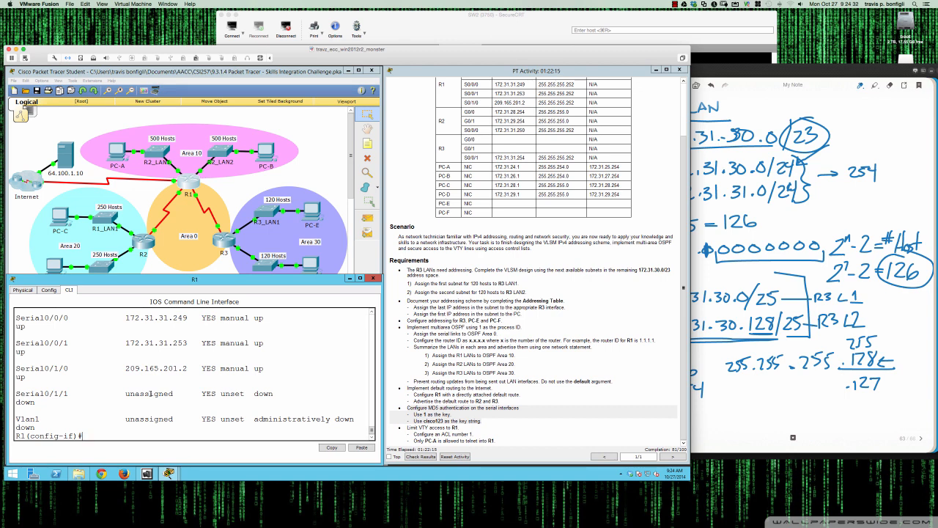
# On R1's Serial0/0/0, configure OSPF message-digest key 1 using MD5 with the required key string
pyautogui.write('int s0/0/0')
pyautogui.press('Return')
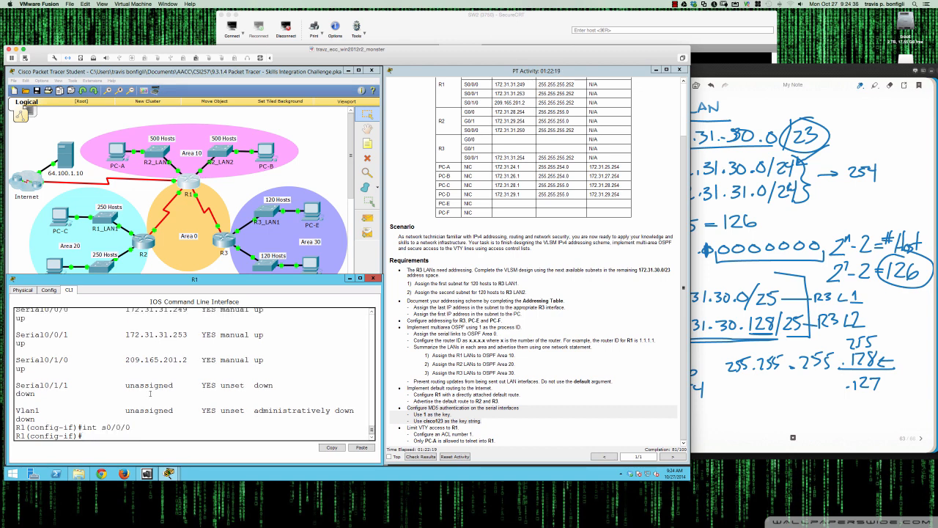
pyautogui.write('ip ospf mes')
pyautogui.press('Tab')
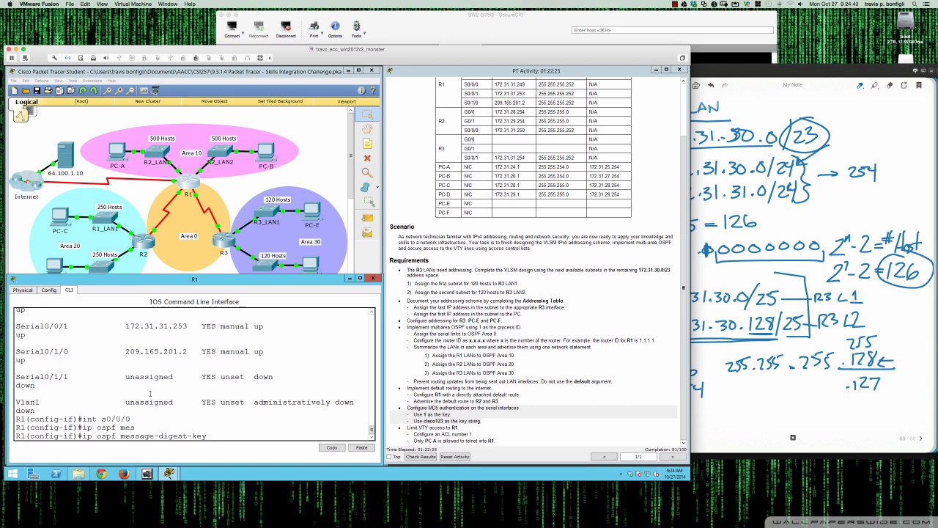
pyautogui.write('1 md5 cisco123')
pyautogui.press('Return')
# On R1's Serial0/0/0, enable OSPF message-digest authentication
pyautogui.write('i')
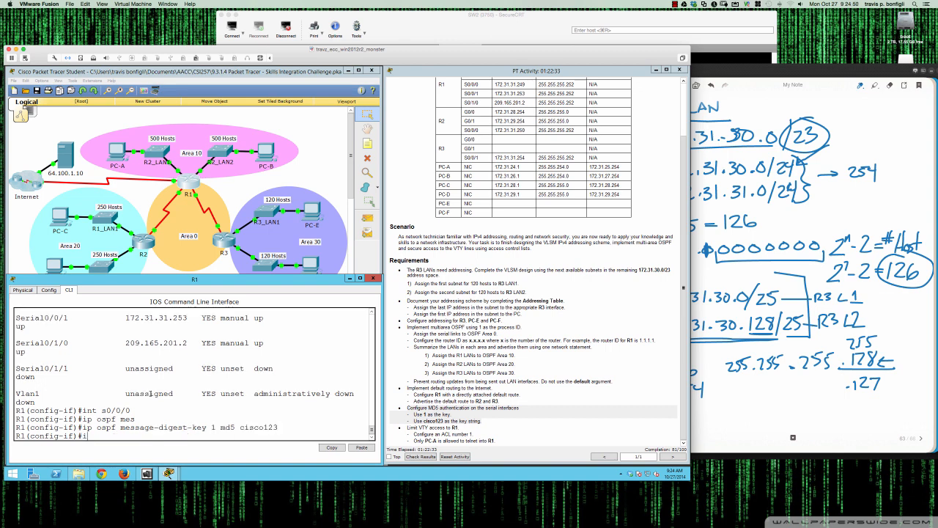
pyautogui.write('p ospf authentication mes')
pyautogui.press('Tab')
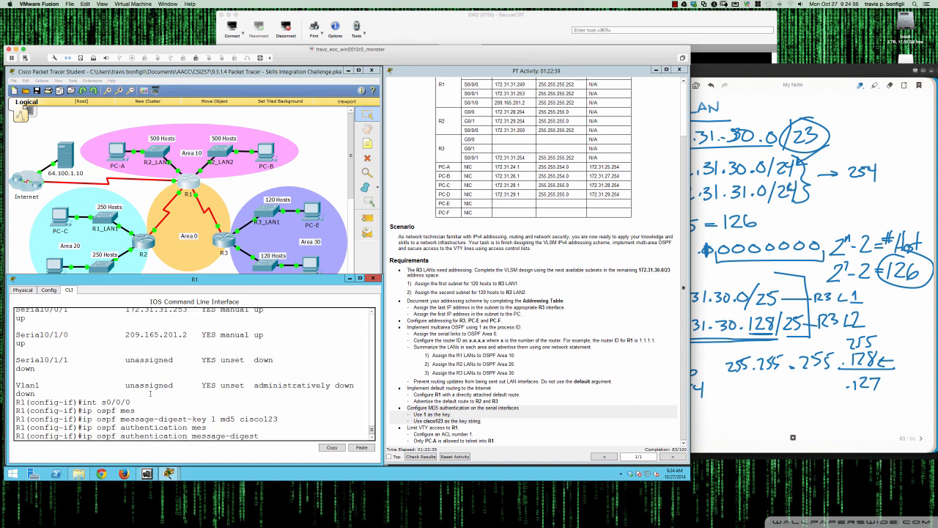
pyautogui.press('Return')
pyautogui.press('Return')
pyautogui.press('Return')
pyautogui.press('Return')
pyautogui.press('Return')
pyautogui.press('Return')
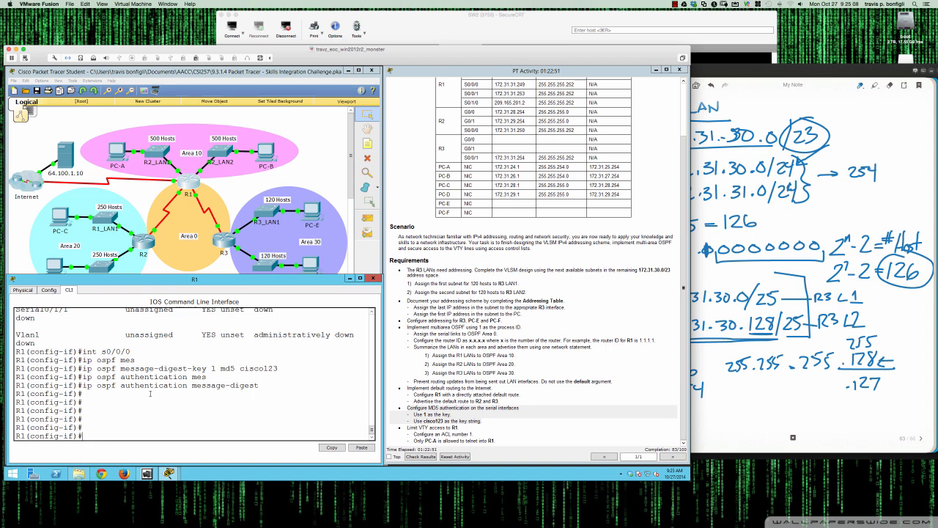
pyautogui.press('Return')
pyautogui.press('Return')
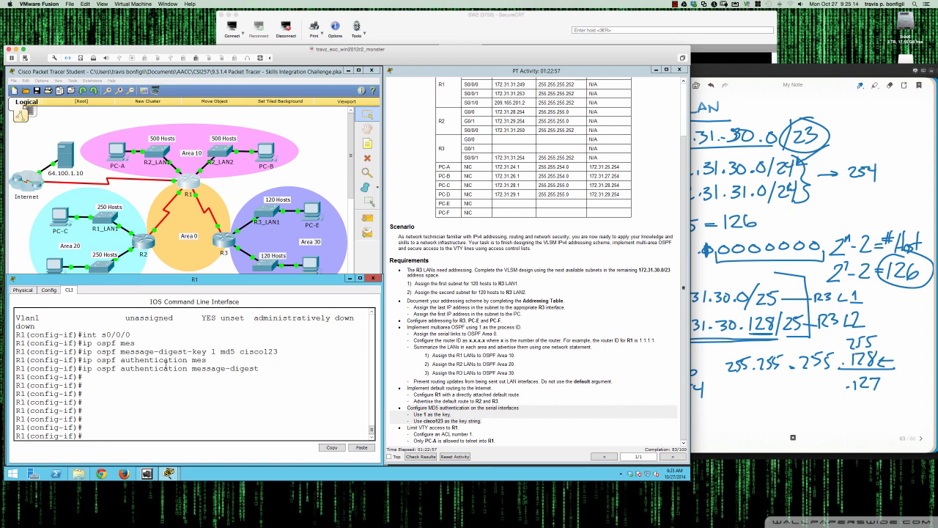
# Open R2's CLI, enter global configuration mode, and display a brief summary of R2's interfaces
pyautogui.click(145, 242)
pyautogui.click(146, 242)
pyautogui.press('Return')
pyautogui.press('Return')
pyautogui.press('Return')
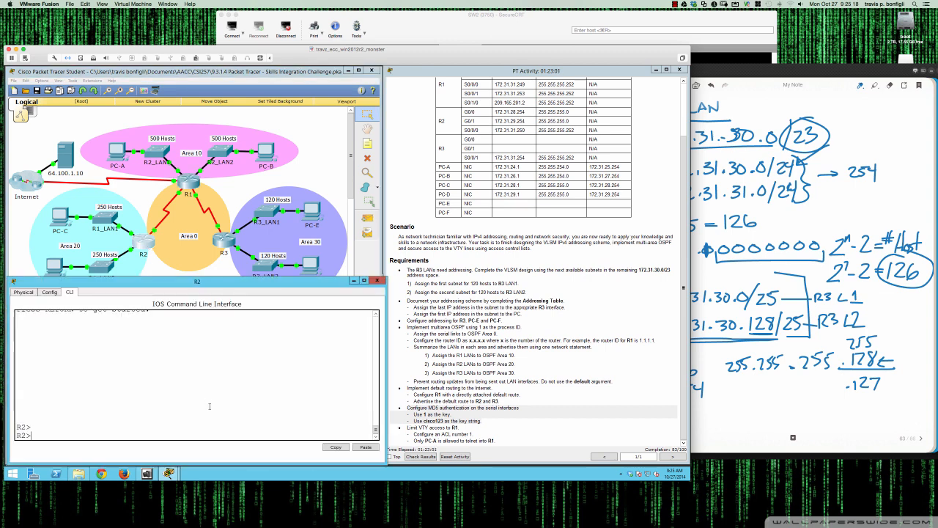
pyautogui.write('en')
pyautogui.press('Return')
pyautogui.write('conf t')
pyautogui.press('Return')
pyautogui.write('int')
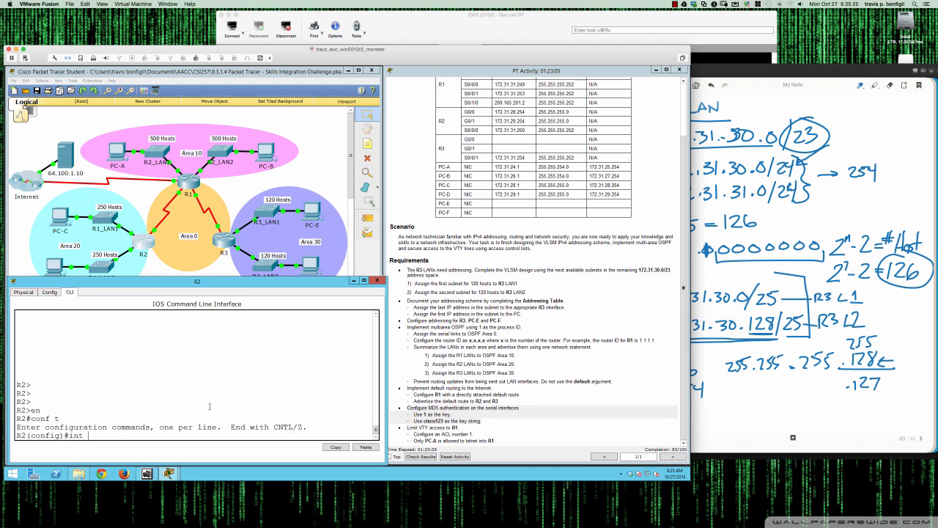
pyautogui.press('BackSpace')
pyautogui.press('BackSpace')
pyautogui.press('BackSpace')
pyautogui.write('do sh ip int bri')
pyautogui.press('Return')
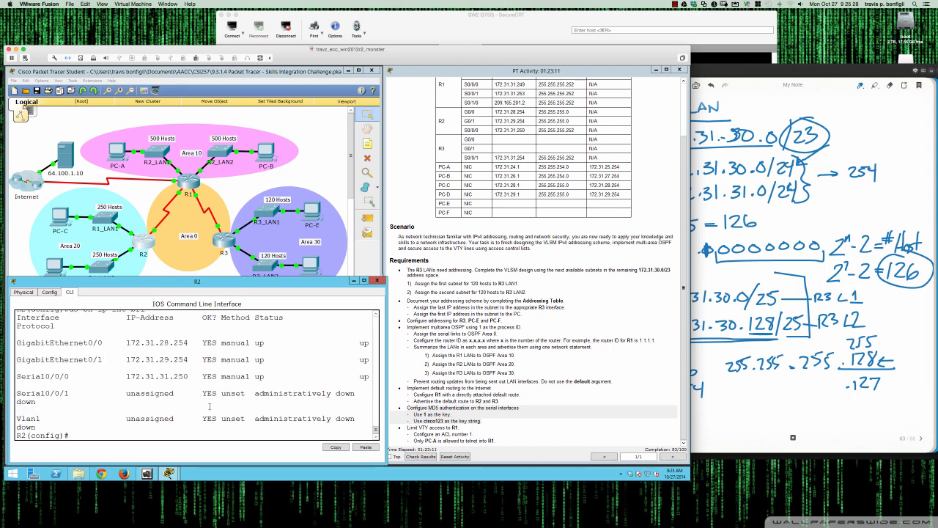
# Enter interface configuration mode for R2's Serial0/0/0
pyautogui.write('int s0/0/0')
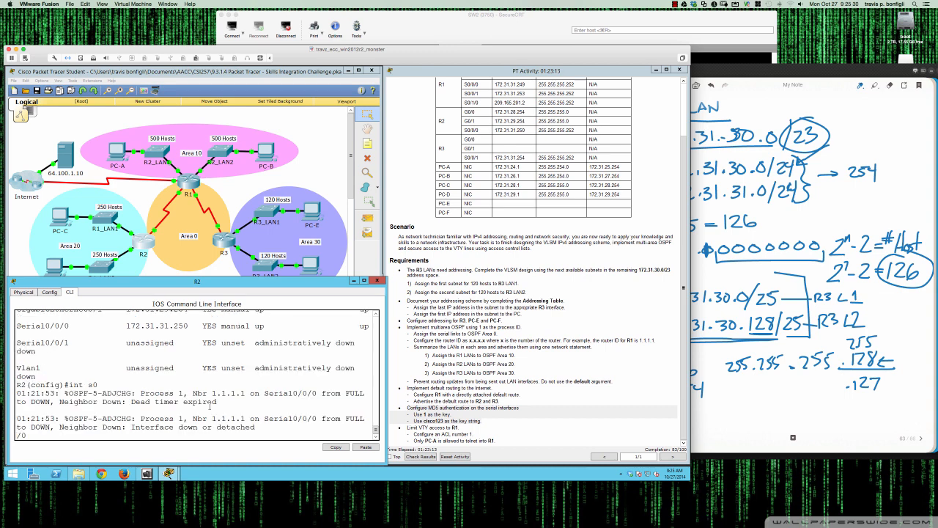
pyautogui.press('Return')
pyautogui.press('Return')
pyautogui.press('Return')
pyautogui.press('Return')
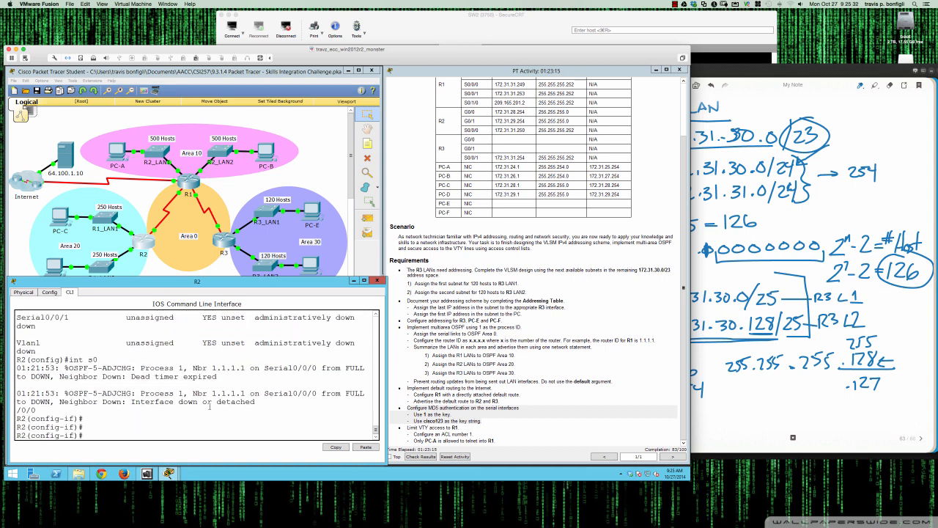
pyautogui.press('Return')
pyautogui.press('Return')
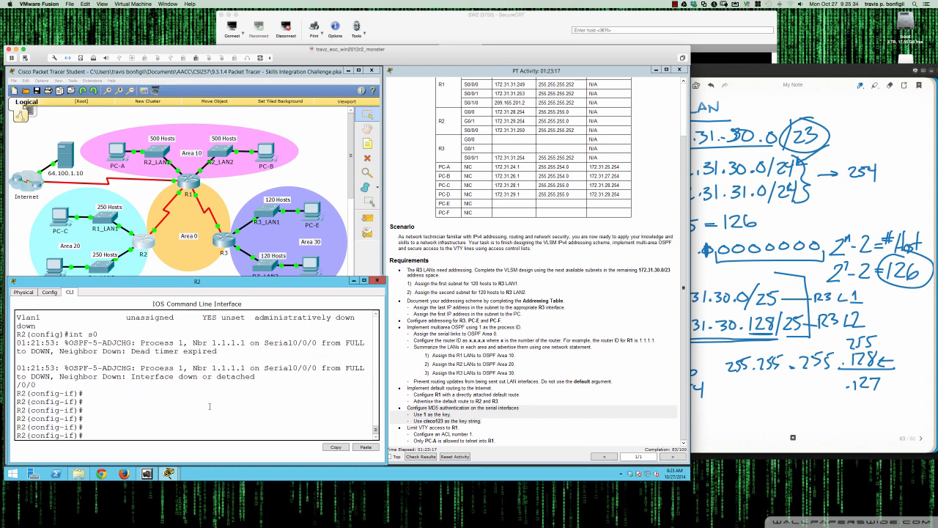
pyautogui.click(187, 187)
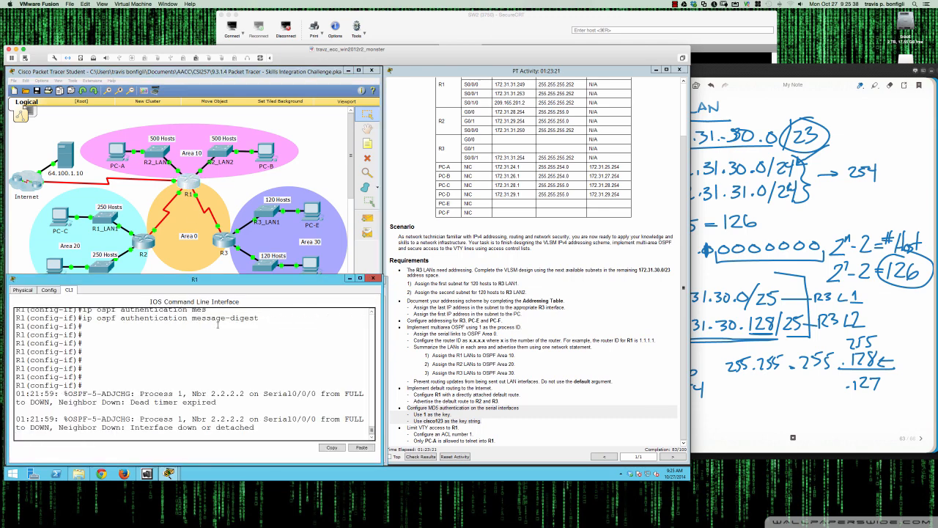
pyautogui.click(145, 245)
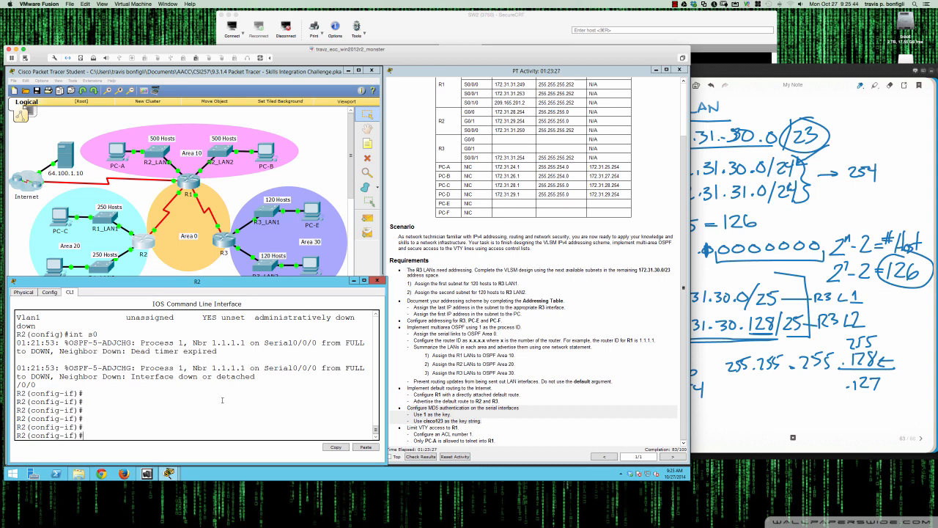
# On R2's Serial0/0/0, configure OSPF message-digest key 1 using MD5 with the required key string
pyautogui.write('ip ospf mes')
pyautogui.press('Tab')
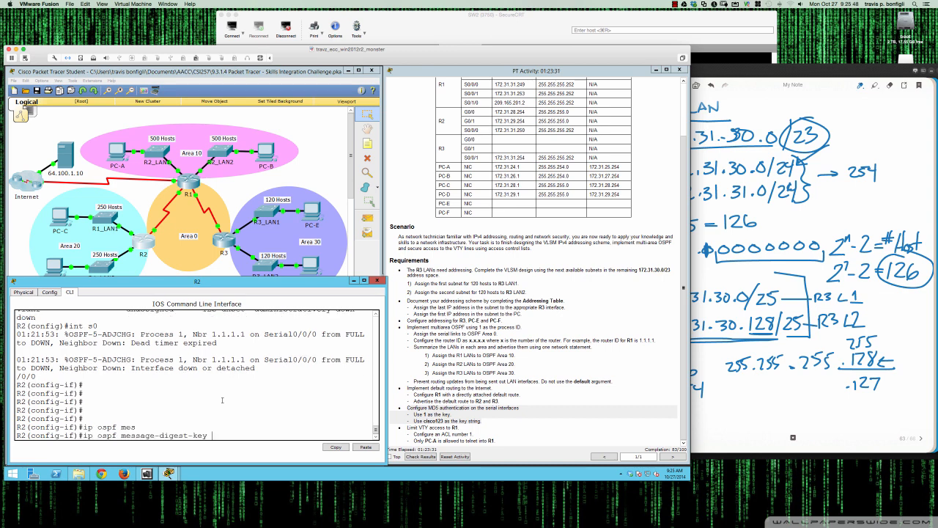
pyautogui.write('1 md5 p')
pyautogui.write('cisoc')
pyautogui.press('BackSpace')
pyautogui.press('BackSpace')
pyautogui.write('co123')
pyautogui.press('Return')
# Enable OSPF message-digest authentication on R2's Serial0/0/0
pyautogui.write('ip')
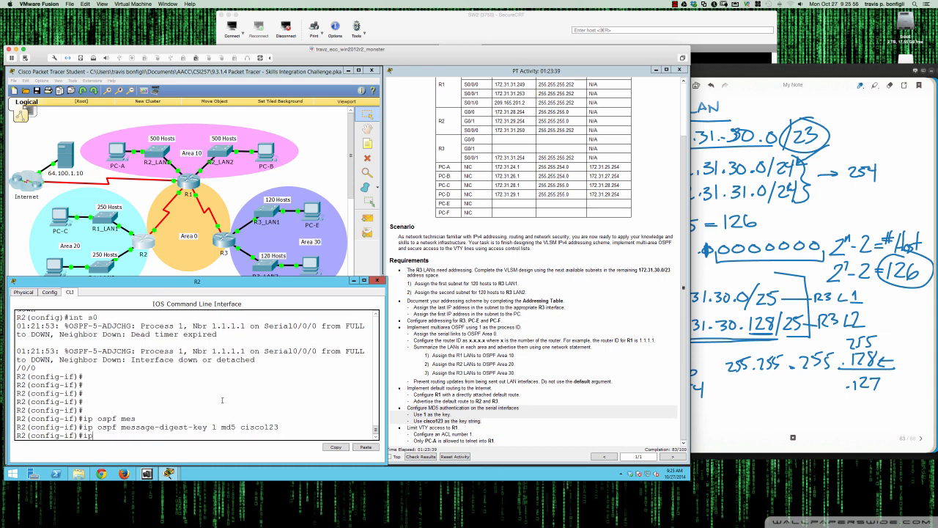
pyautogui.write(' ospf authentication mes')
pyautogui.press('Tab')
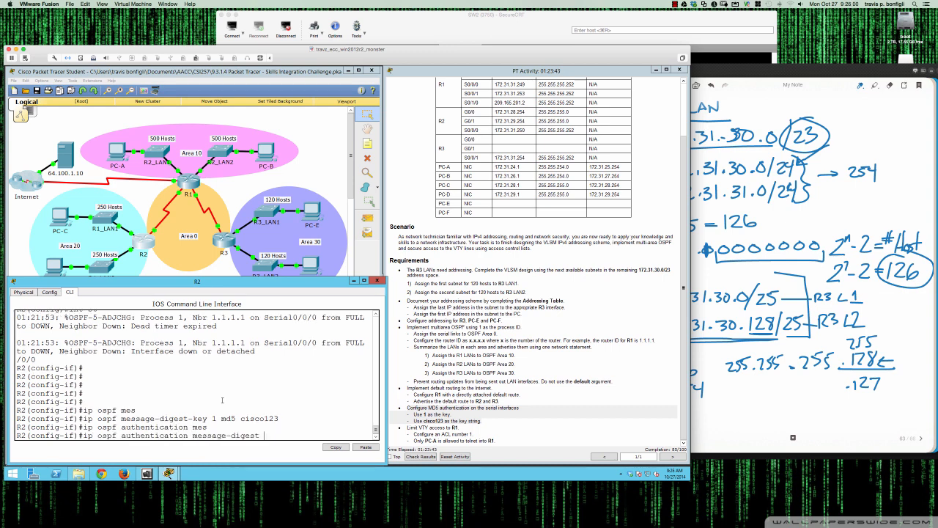
pyautogui.press('Return')
pyautogui.press('Return')
pyautogui.press('Return')
pyautogui.press('Return')
pyautogui.press('Return')
pyautogui.press('Return')
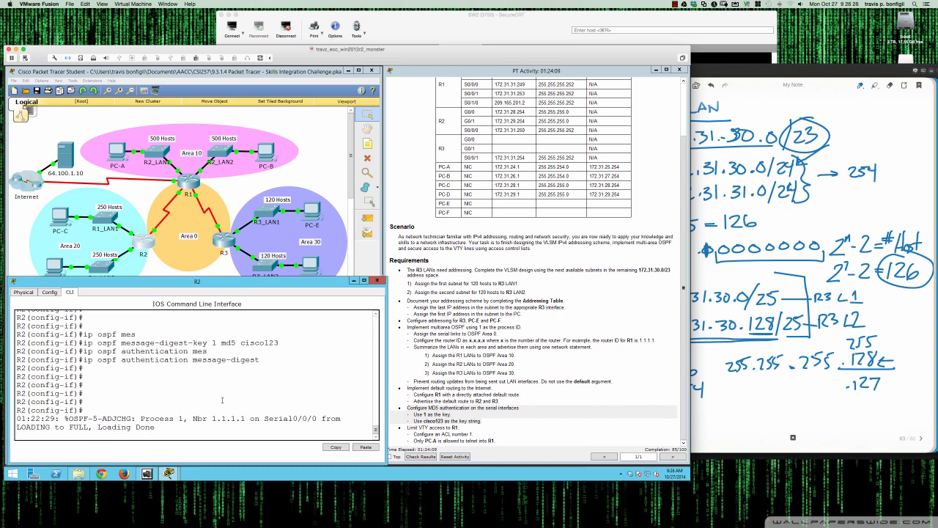
pyautogui.press('Return')
pyautogui.press('Return')
pyautogui.press('Return')
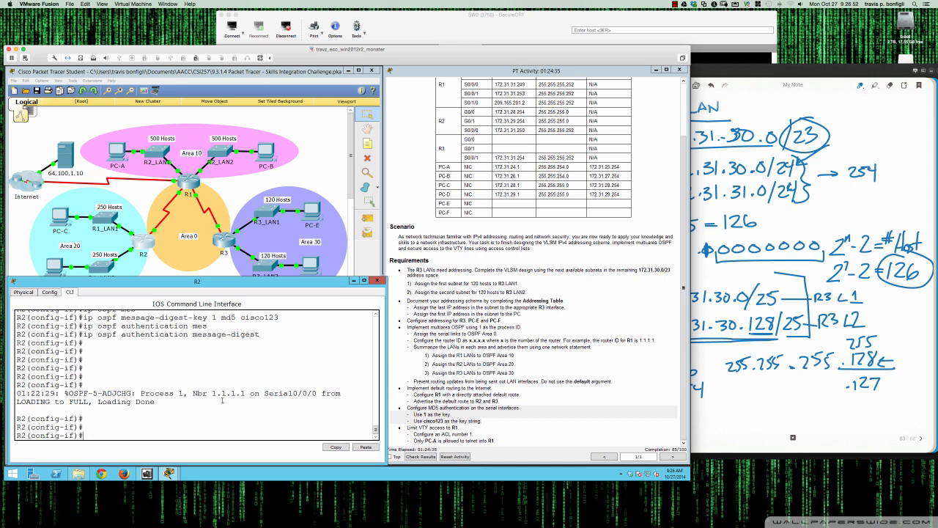
pyautogui.press('Return')
pyautogui.press('Return')
pyautogui.press('Return')
pyautogui.press('Return')
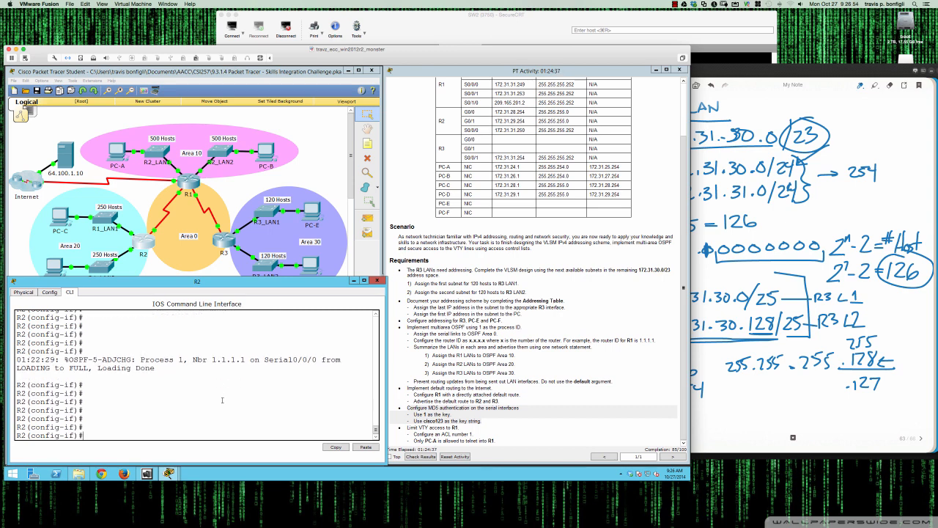
# Display R2's OSPF interface details and examine the message digest authentication lines for Serial0/0/0
pyautogui.write('sh ip ospf int')
pyautogui.press('Return')
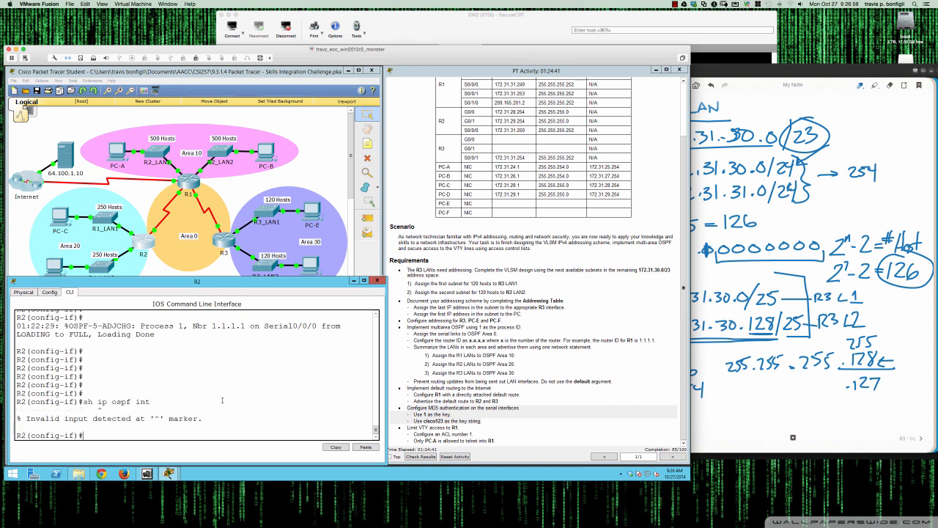
pyautogui.write('sh')
pyautogui.press('BackSpace')
pyautogui.write('do sh ip ospf int')
pyautogui.press('Return')
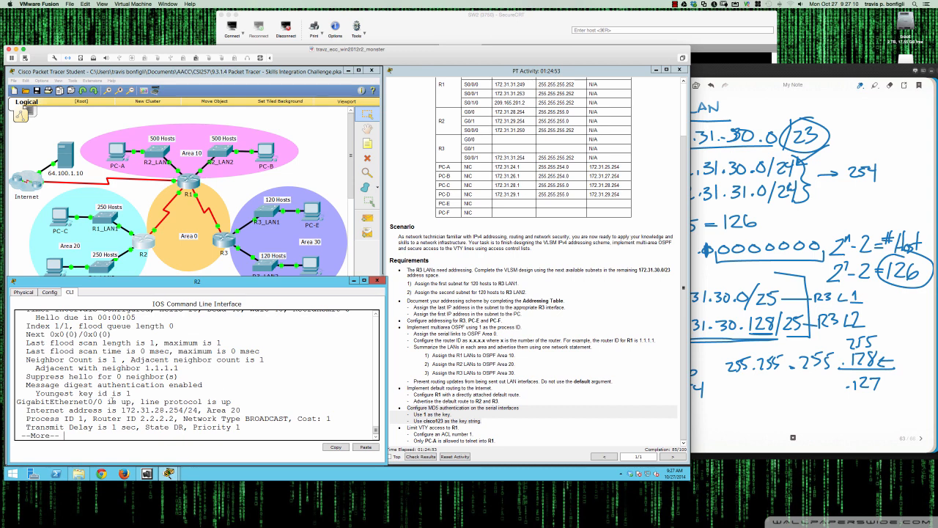
pyautogui.press('Return')
pyautogui.press('Return')
pyautogui.press('Return')
pyautogui.press('Return')
pyautogui.press('Return')
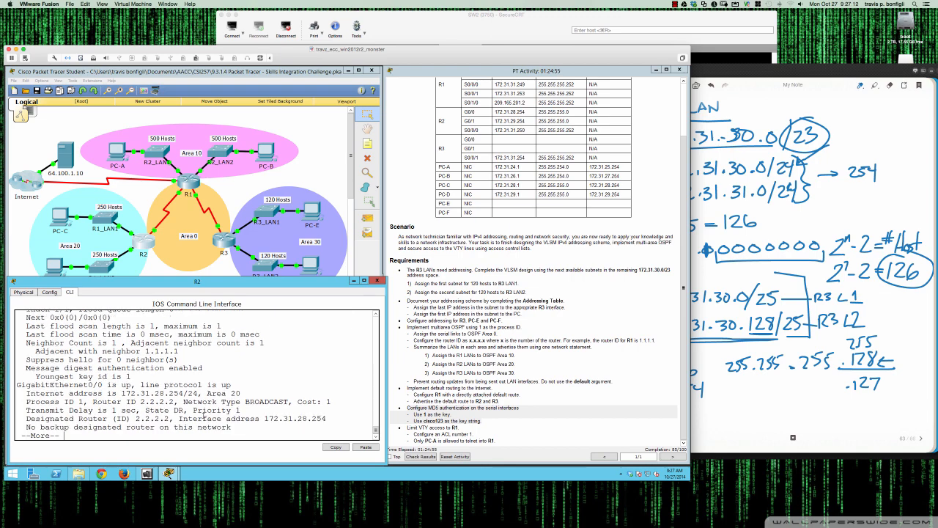
pyautogui.press('Return')
pyautogui.press('Return')
pyautogui.press('Return')
pyautogui.press('Return')
pyautogui.press('Return')
pyautogui.press('Return')
pyautogui.press('Return')
pyautogui.press('Return')
pyautogui.press('Return')
pyautogui.press('Return')
pyautogui.press('Return')
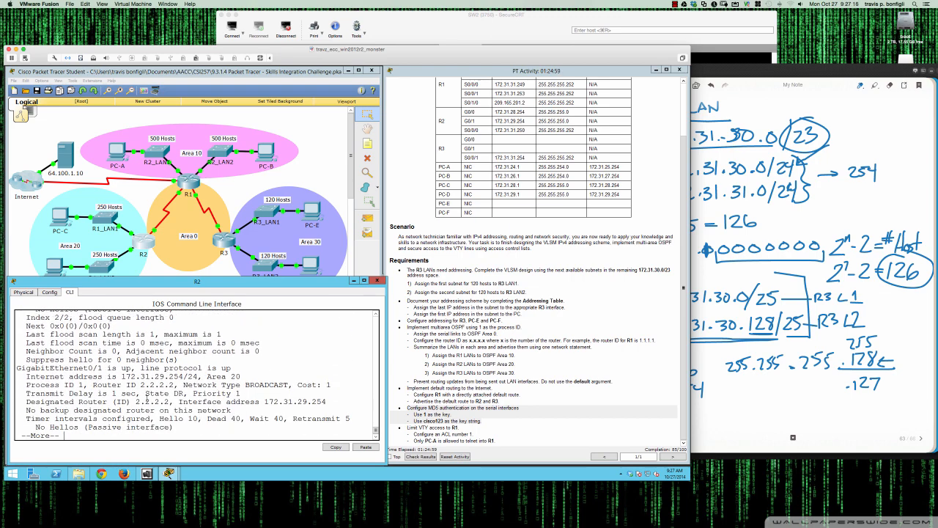
pyautogui.press('Return')
pyautogui.press('Return')
pyautogui.press('Return')
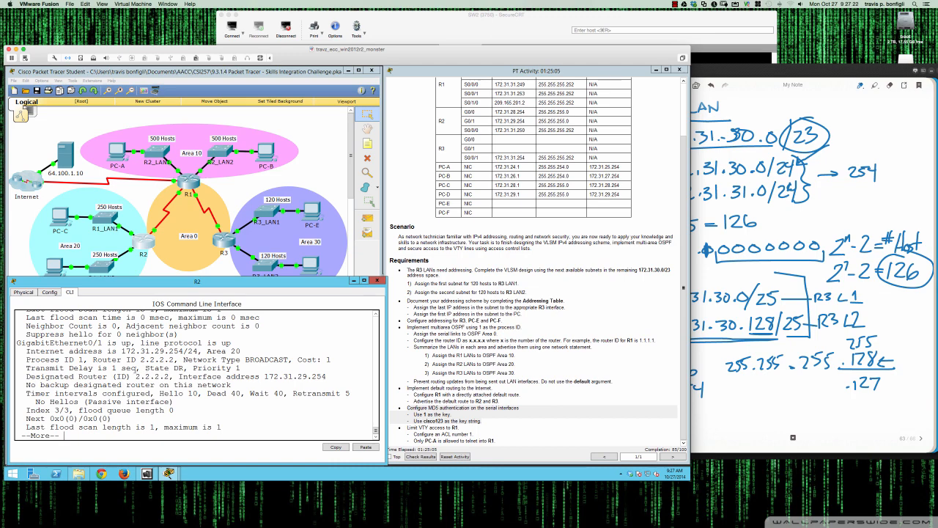
pyautogui.press('Return')
pyautogui.press('Return')
pyautogui.press('Return')
pyautogui.press('Return')
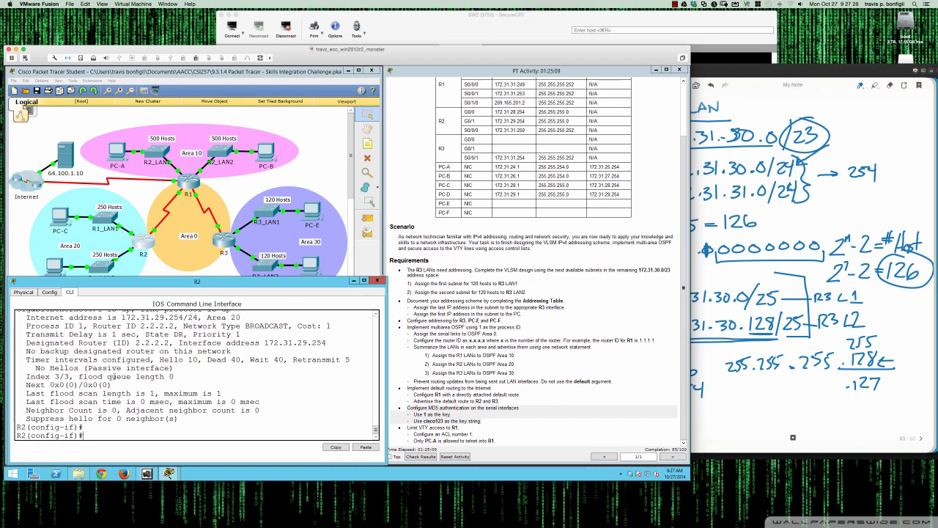
pyautogui.scroll(10, 117, 372)
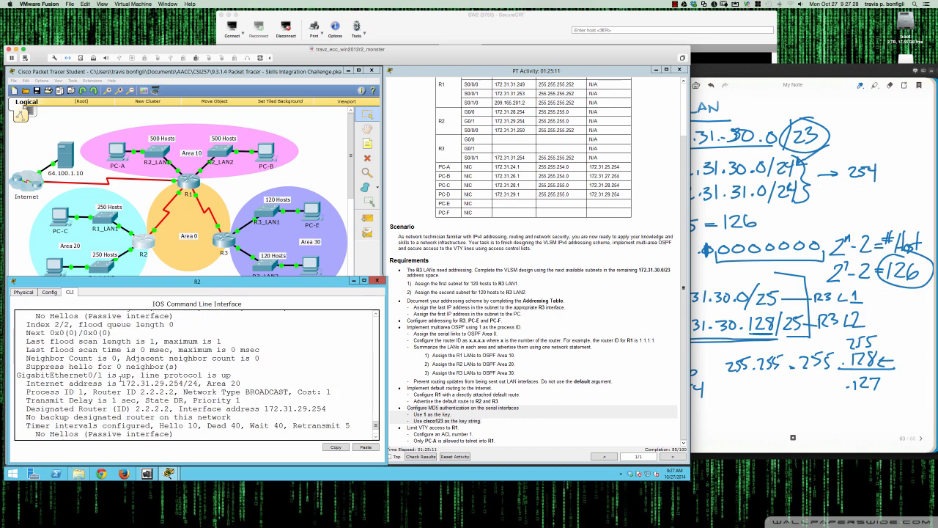
pyautogui.scroll(10, 121, 379)
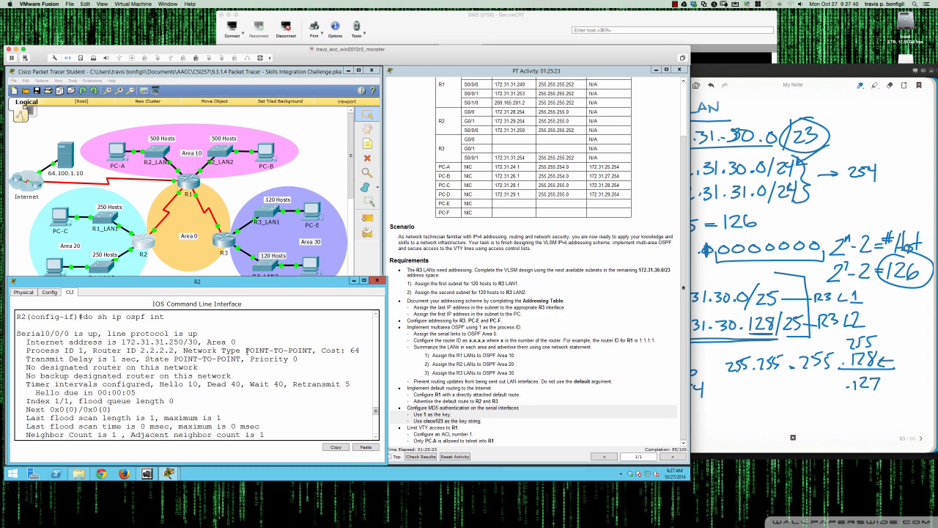
pyautogui.scroll(-2, 139, 370)
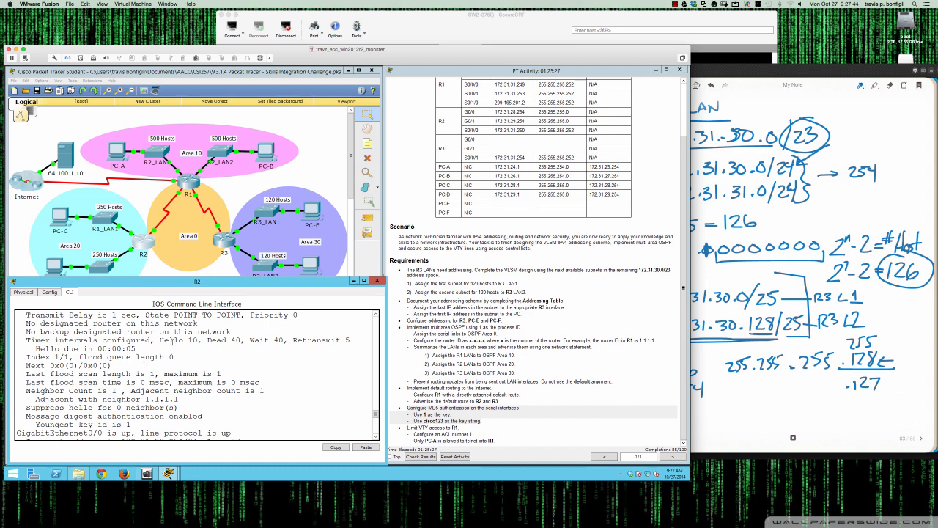
pyautogui.scroll(-1, 172, 341)
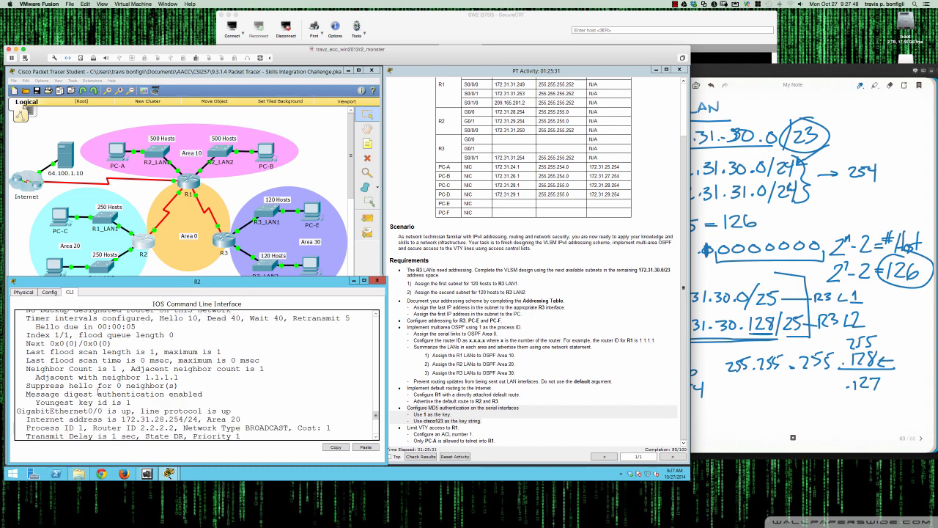
pyautogui.moveTo(26, 393); pyautogui.dragTo(138, 401)
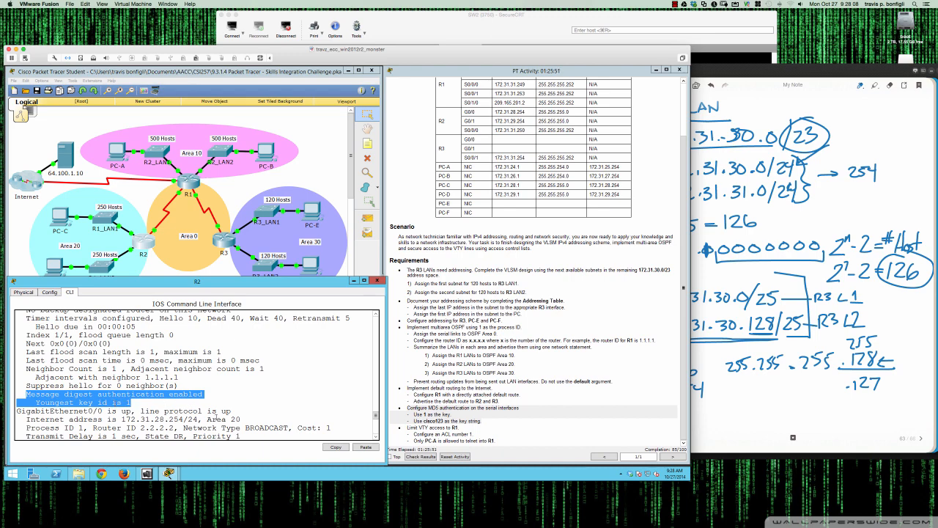
pyautogui.click(269, 415)
pyautogui.press('Return')
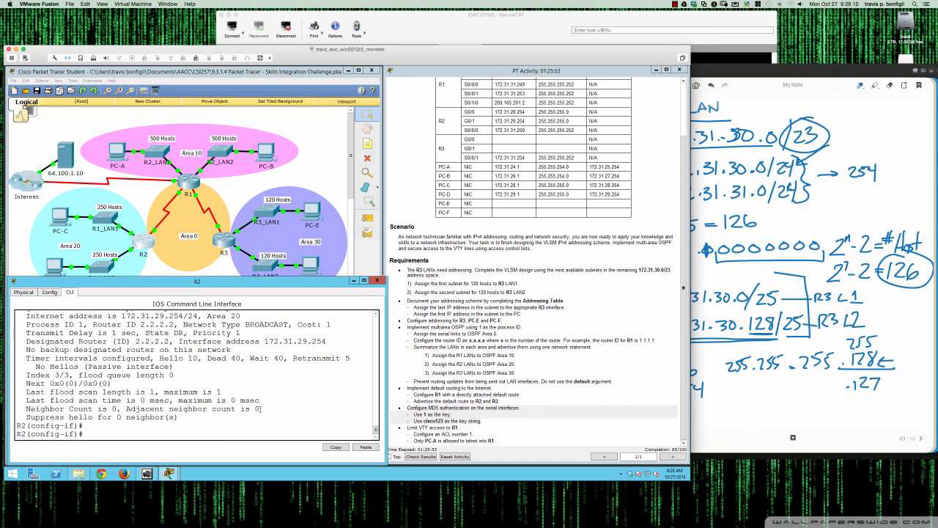
# Highlight the Limit VTY access to R1 requirement in the activity instructions
pyautogui.click(438, 421)
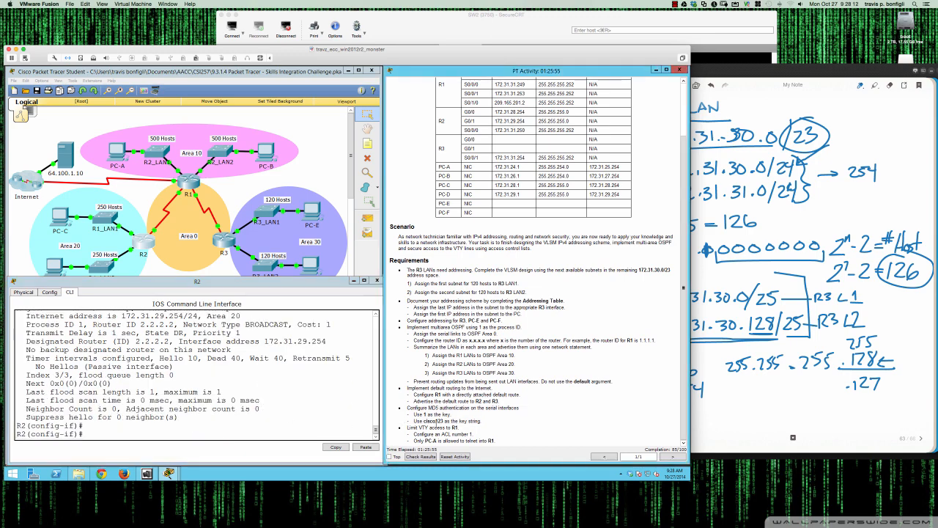
pyautogui.moveTo(407, 426); pyautogui.dragTo(499, 441)
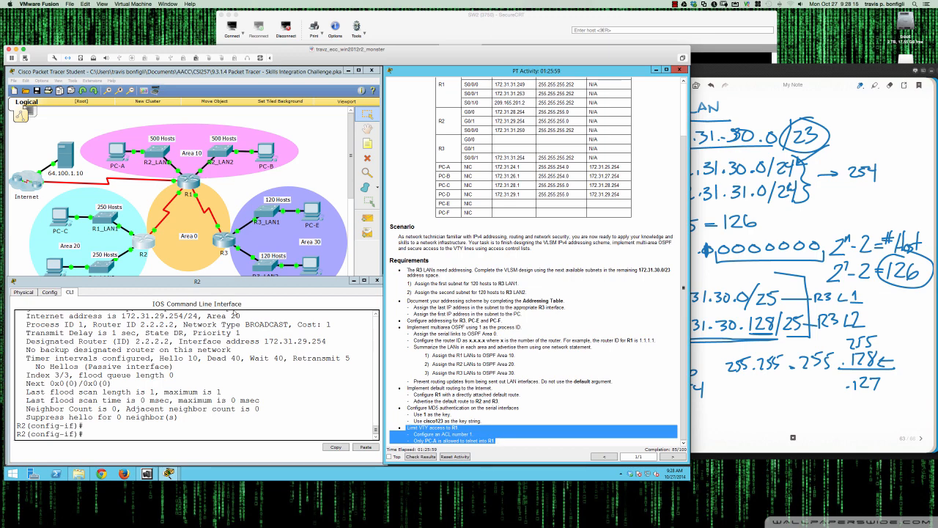
# Return to R1's CLI and leave interface configuration mode
pyautogui.click(188, 181)
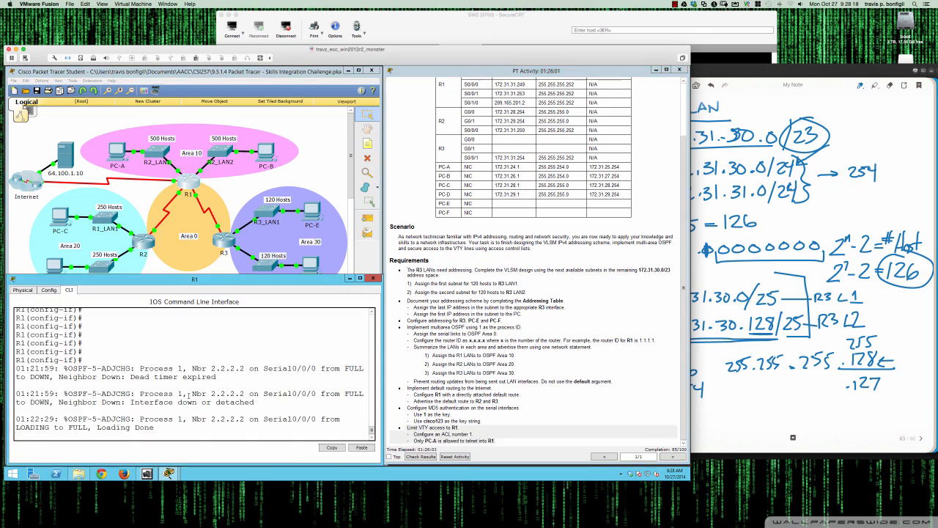
pyautogui.press('Return')
pyautogui.press('Return')
pyautogui.press('Return')
pyautogui.press('Return')
pyautogui.press('Return')
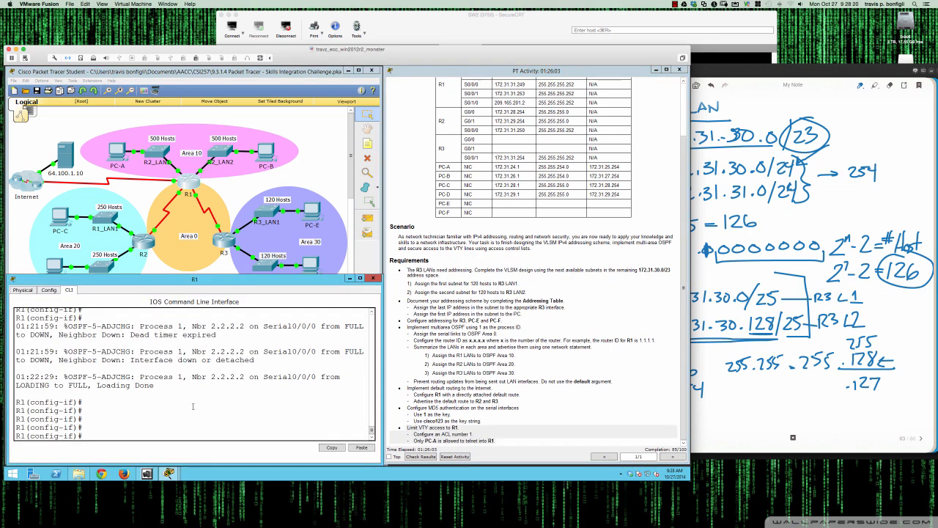
pyautogui.write('exit')
pyautogui.press('Return')
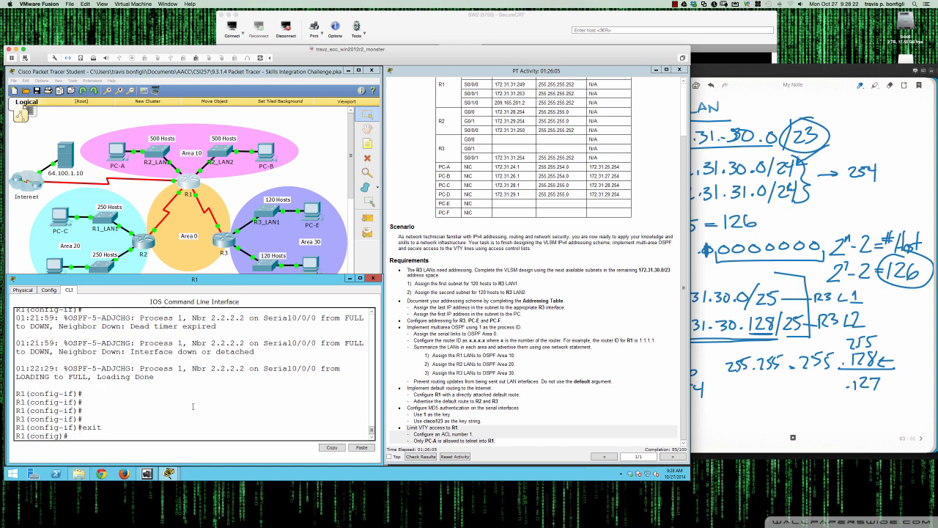
# Create standard access list 1 permitting only host 172.31.24.1 with wildcard mask 0.0.0.0 on R1
pyautogui.press('Return')
pyautogui.press('Return')
pyautogui.press('Return')
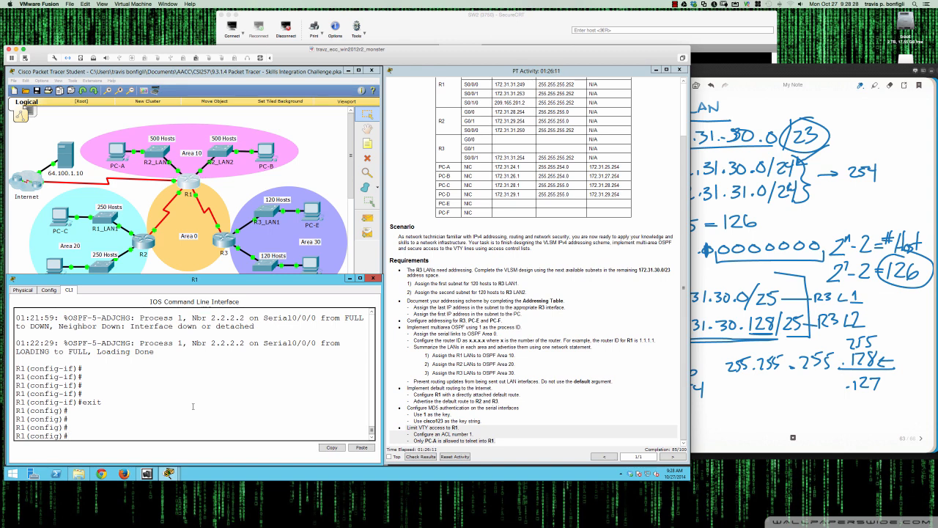
pyautogui.write('acces')
pyautogui.press('Tab')
pyautogui.write('?')
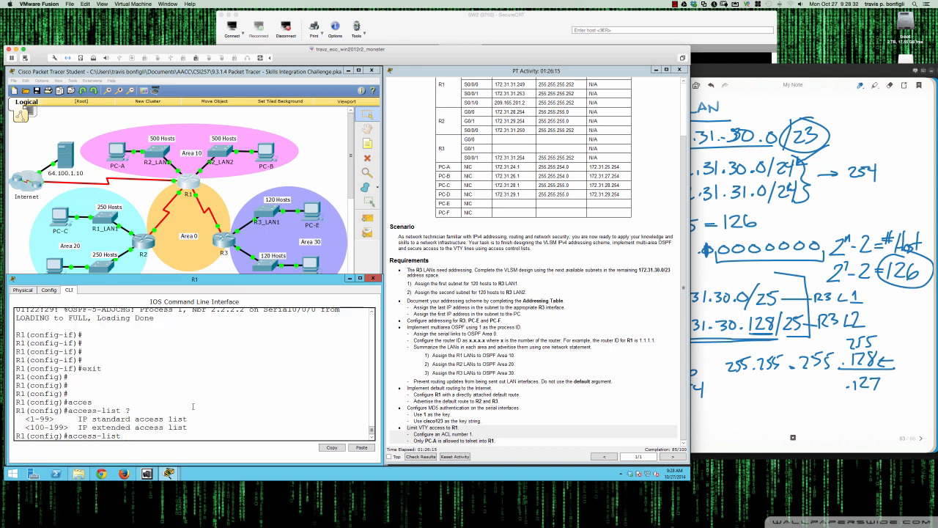
pyautogui.write('1')
pyautogui.write(' ?')
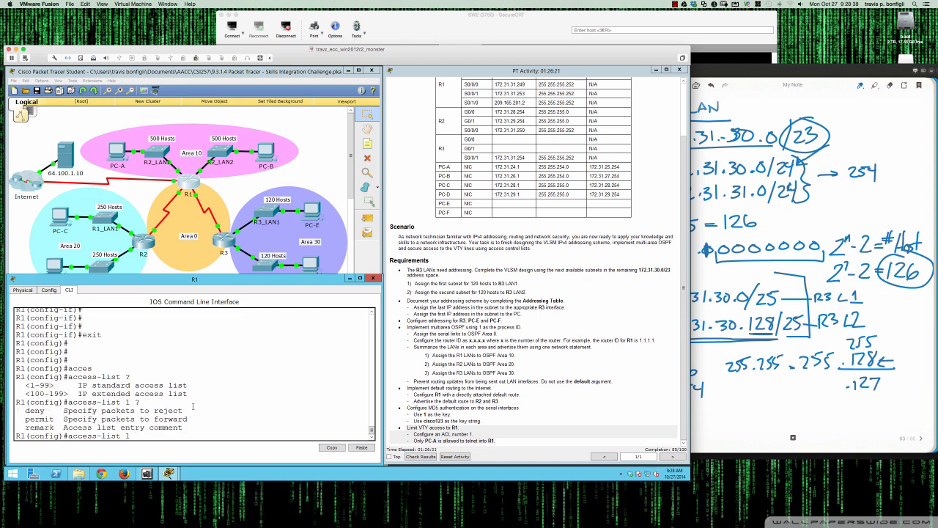
pyautogui.write('permit')
pyautogui.write(' 172.')
pyautogui.write('31')
pyautogui.write('.24.1')
pyautogui.write(' ?')
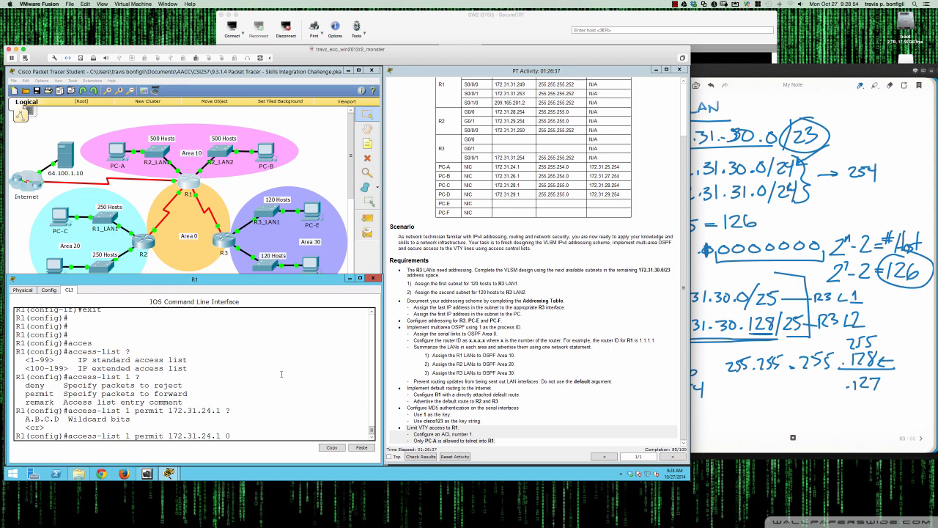
pyautogui.write('0.0.0.0')
pyautogui.write('?')
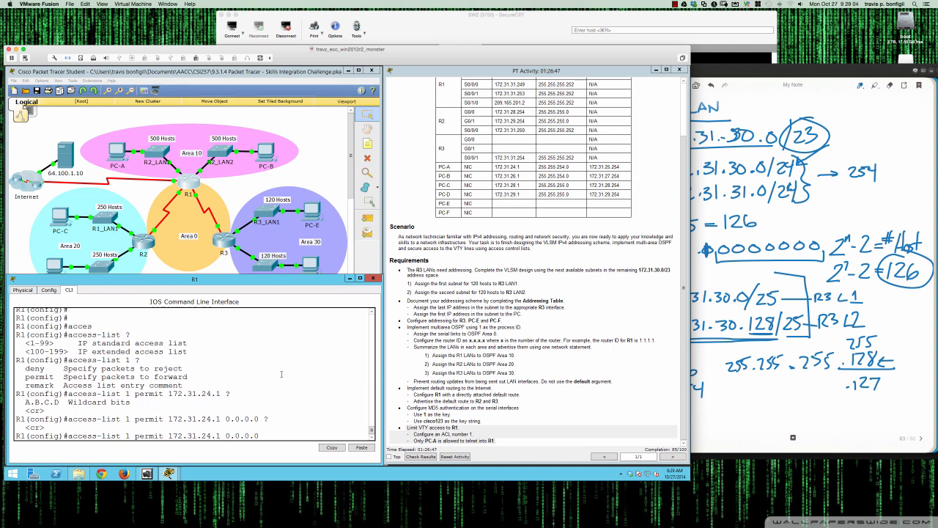
pyautogui.press('Return')
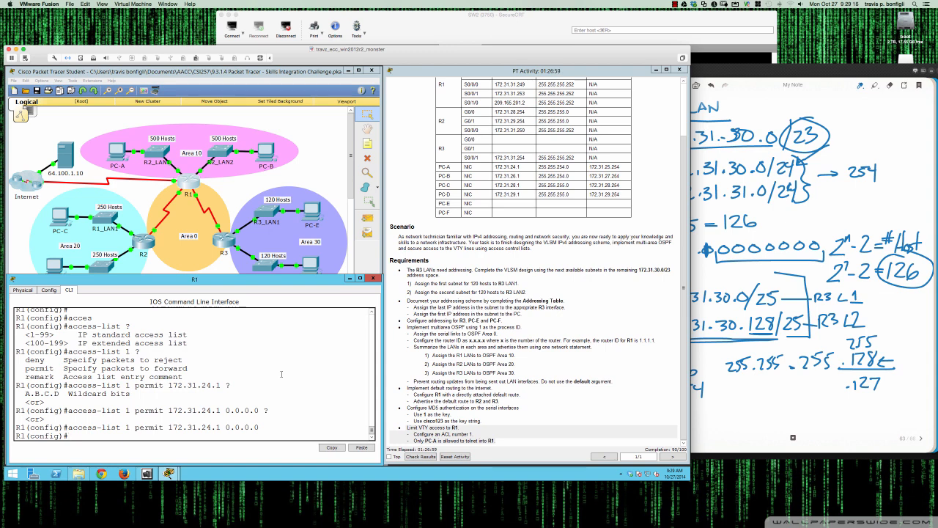
# Enter VTY lines 0 to 15 and apply access list 1 as an inbound access class
pyautogui.write('line vty 0 15')
pyautogui.press('Return')
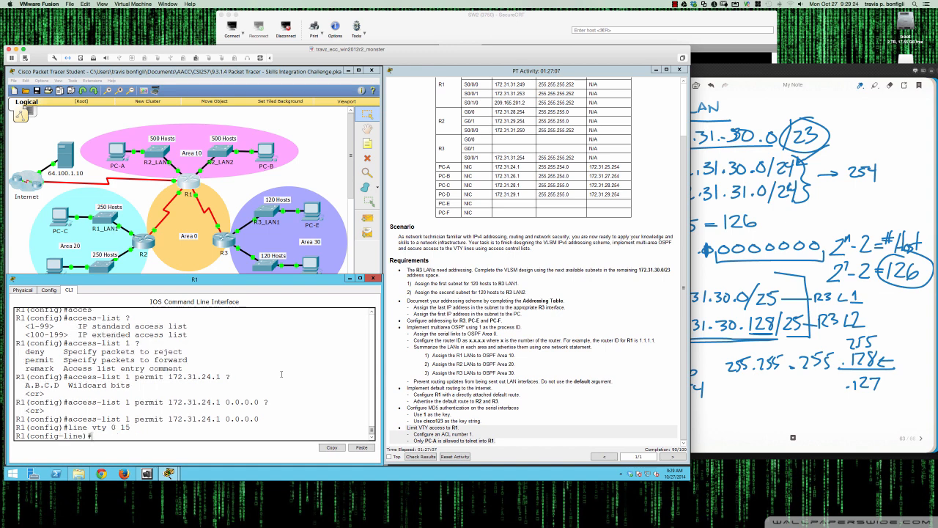
pyautogui.write('ip ?')
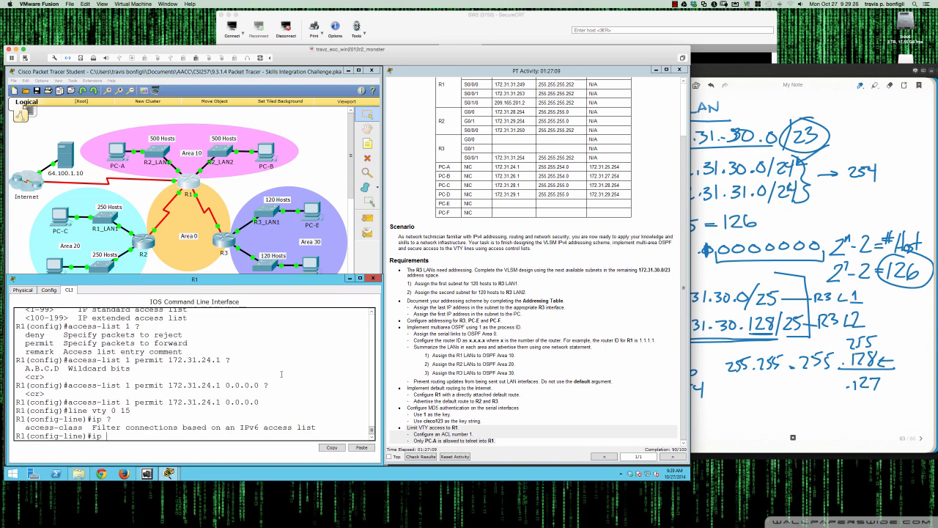
pyautogui.write('ac')
pyautogui.press('Tab')
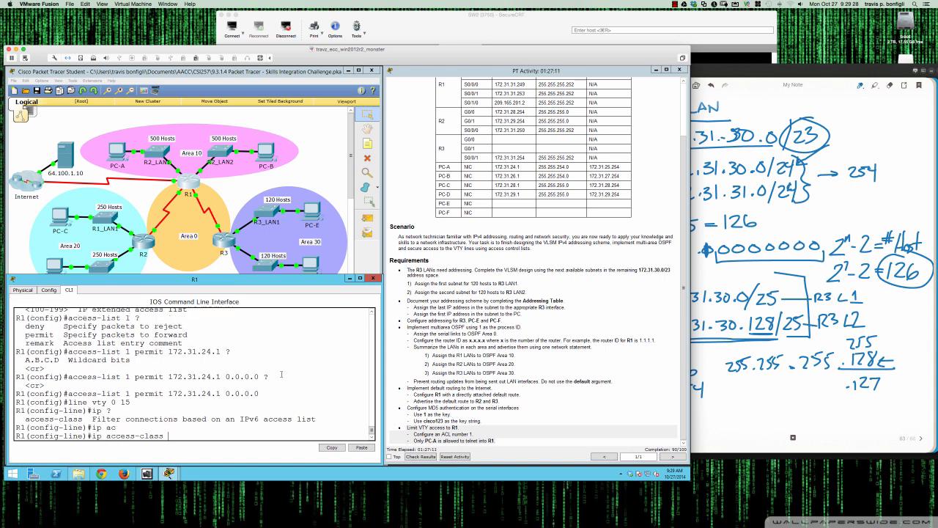
pyautogui.write('?')
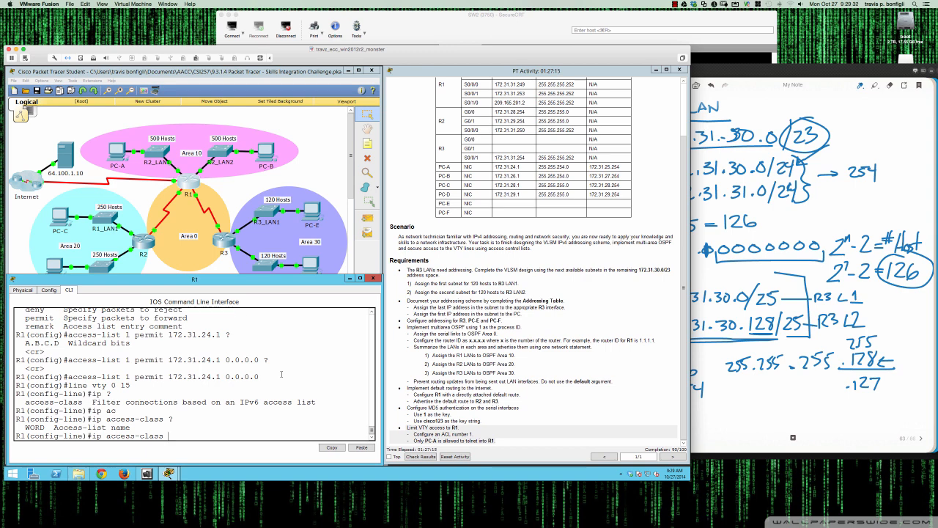
pyautogui.write('1 ?')
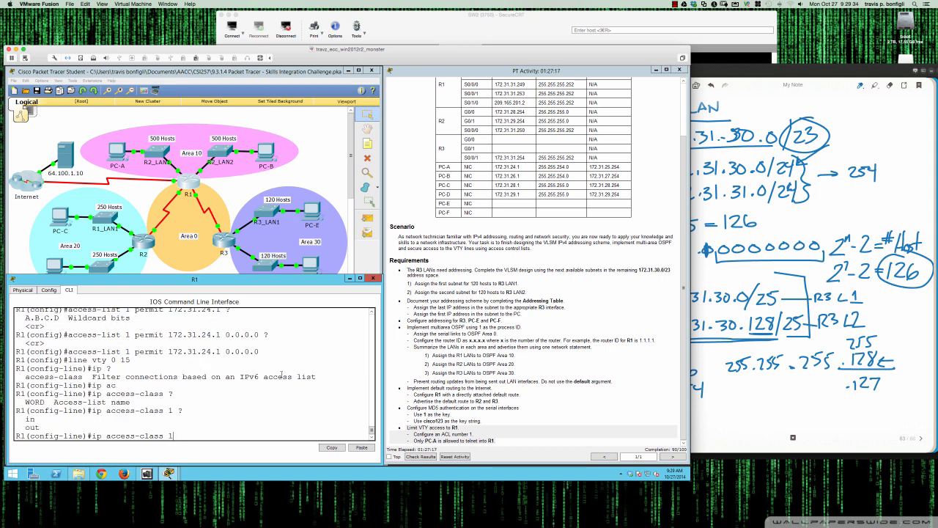
pyautogui.press('BackSpace')
pyautogui.press('BackSpace')
pyautogui.press('BackSpace')
pyautogui.press('BackSpace')
pyautogui.press('BackSpace')
pyautogui.press('BackSpace')
pyautogui.press('BackSpace')
pyautogui.press('BackSpace')
pyautogui.press('BackSpace')
pyautogui.press('BackSpace')
pyautogui.press('BackSpace')
pyautogui.press('BackSpace')
pyautogui.press('BackSpace')
pyautogui.press('BackSpace')
pyautogui.press('BackSpace')
pyautogui.press('BackSpace')
pyautogui.press('BackSpace')
pyautogui.write('?')
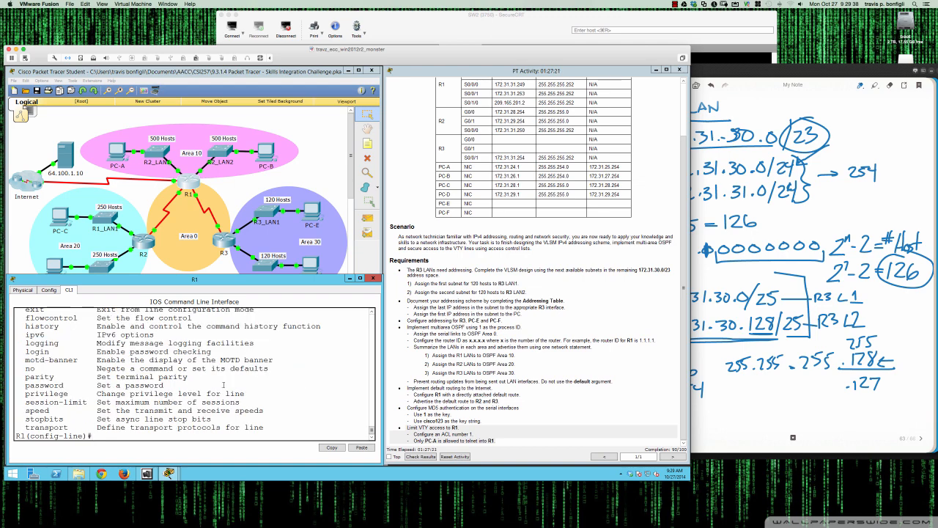
pyautogui.scroll(2, 224, 384)
pyautogui.scroll(-2, 223, 384)
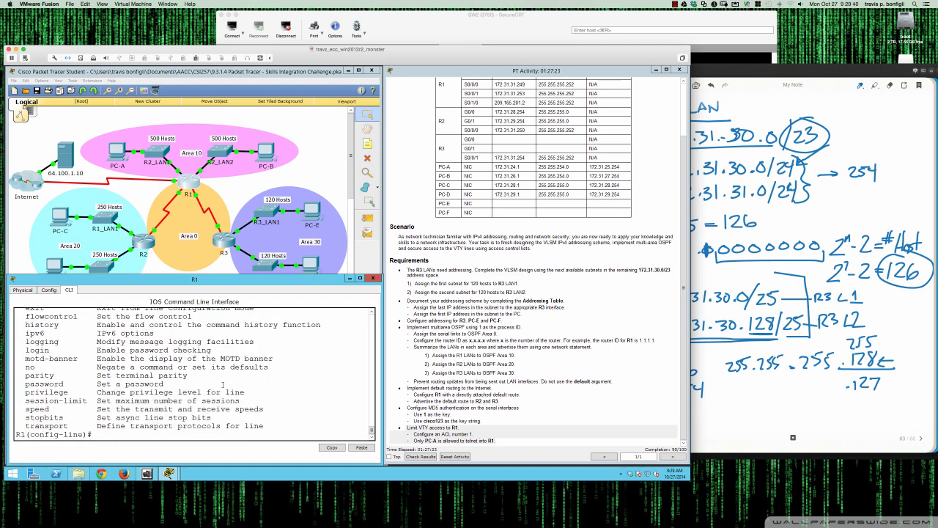
pyautogui.scroll(2, 223, 384)
pyautogui.write('acc')
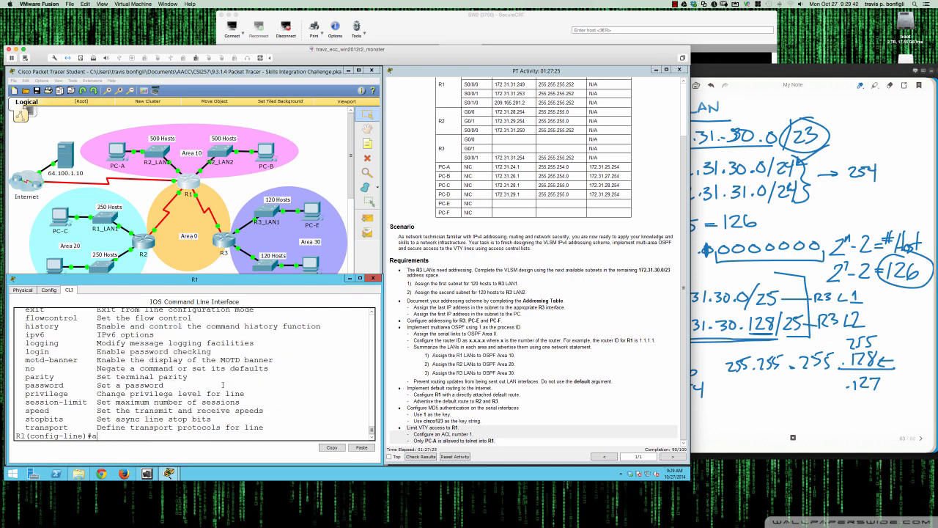
pyautogui.press('Tab')
pyautogui.write('ess')
pyautogui.press('Tab')
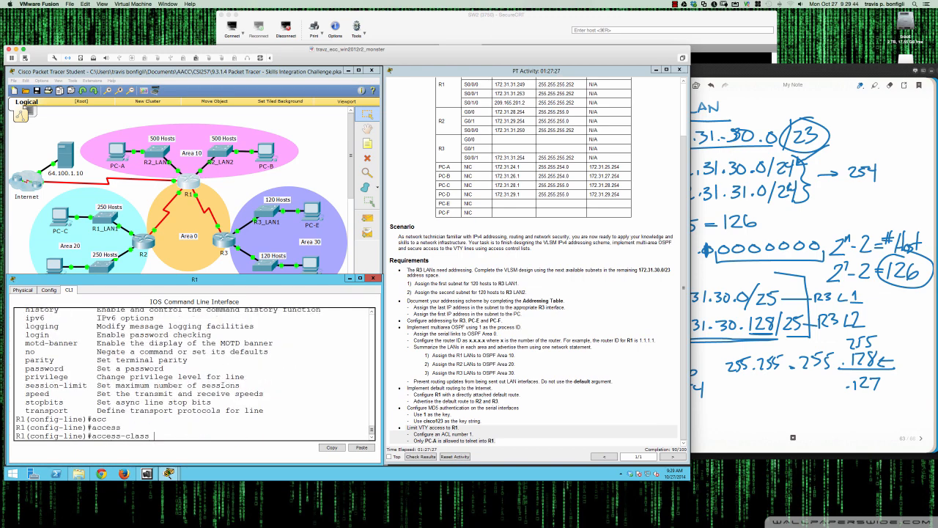
pyautogui.write('?')
pyautogui.write('1 ')
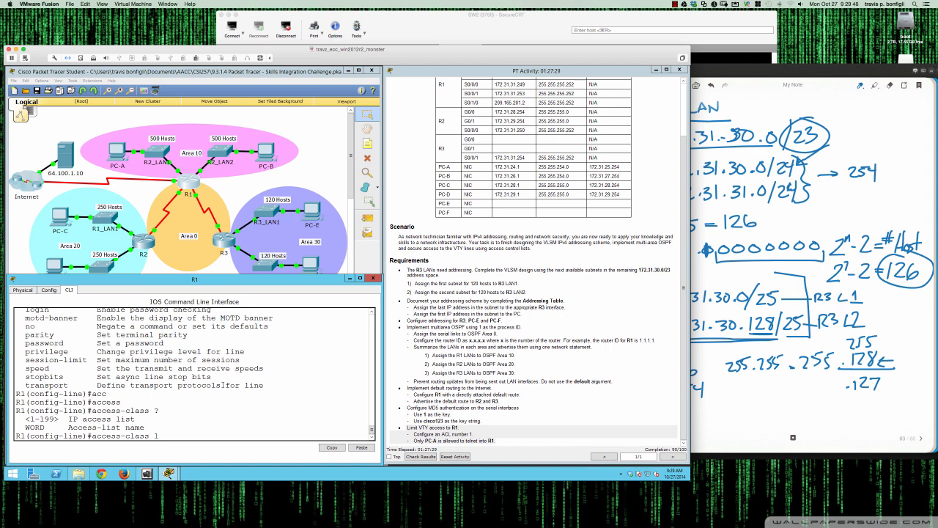
pyautogui.write('?')
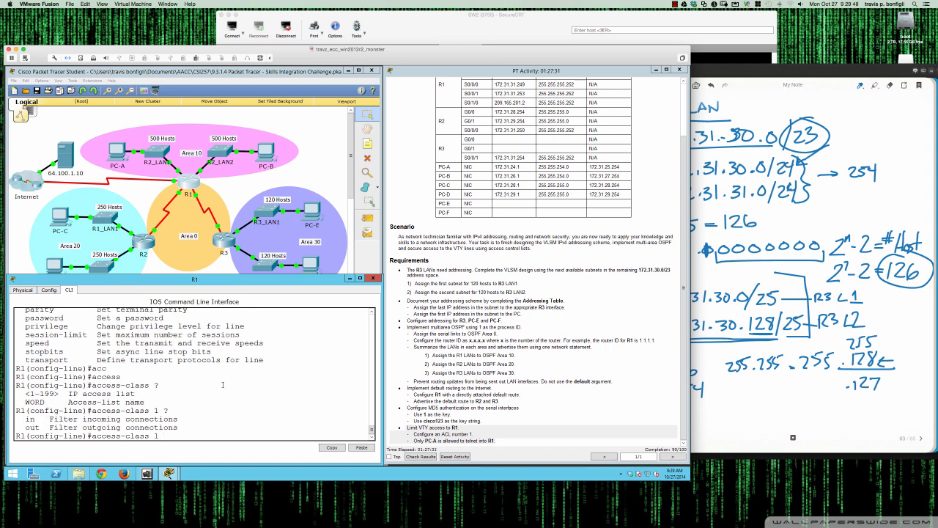
pyautogui.write('in ?')
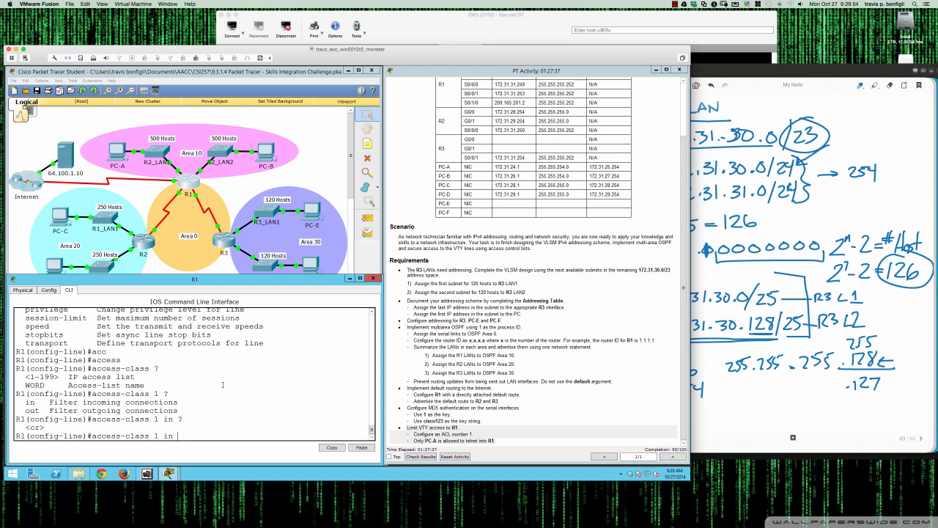
pyautogui.press('Return')
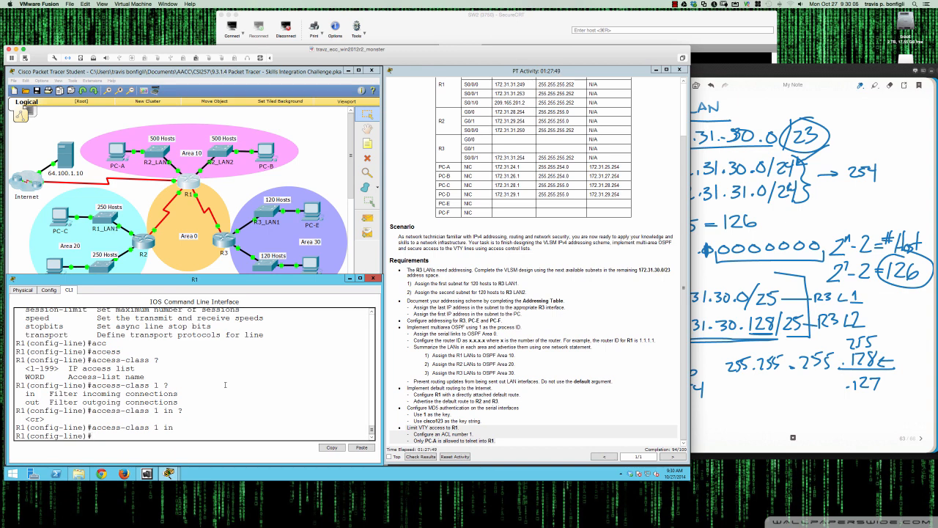
# Display R1's running configuration and examine the VTY line settings
pyautogui.write('do sh run')
pyautogui.press('Return')
pyautogui.press('space')
pyautogui.press('space')
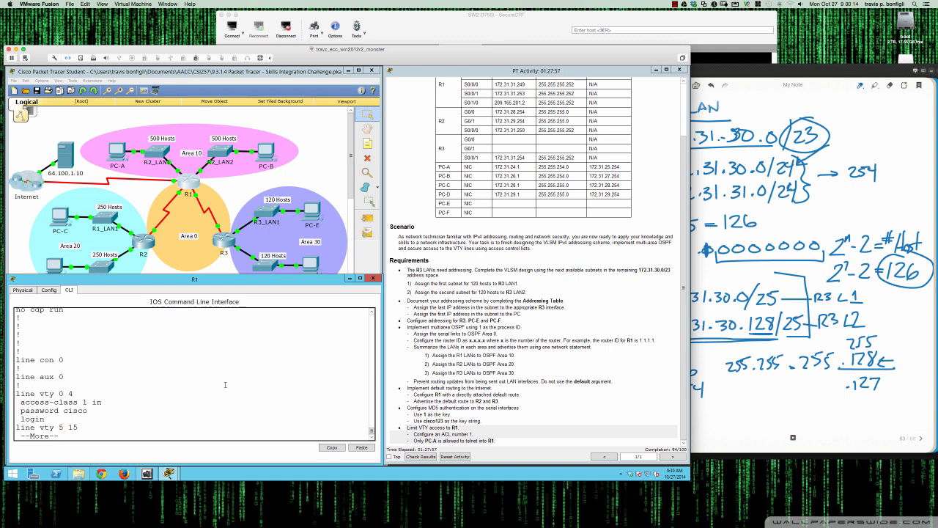
pyautogui.press('Return')
pyautogui.press('Return')
pyautogui.press('Return')
pyautogui.press('Return')
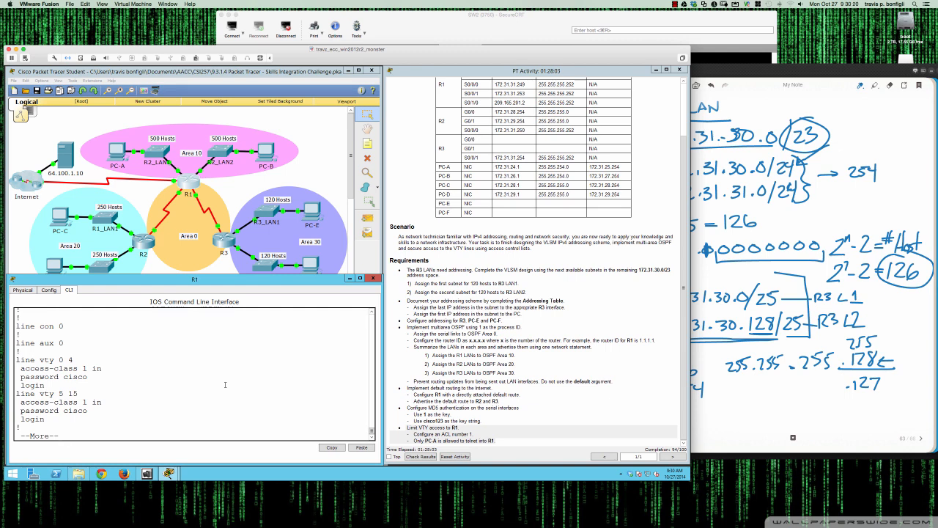
pyautogui.press('space')
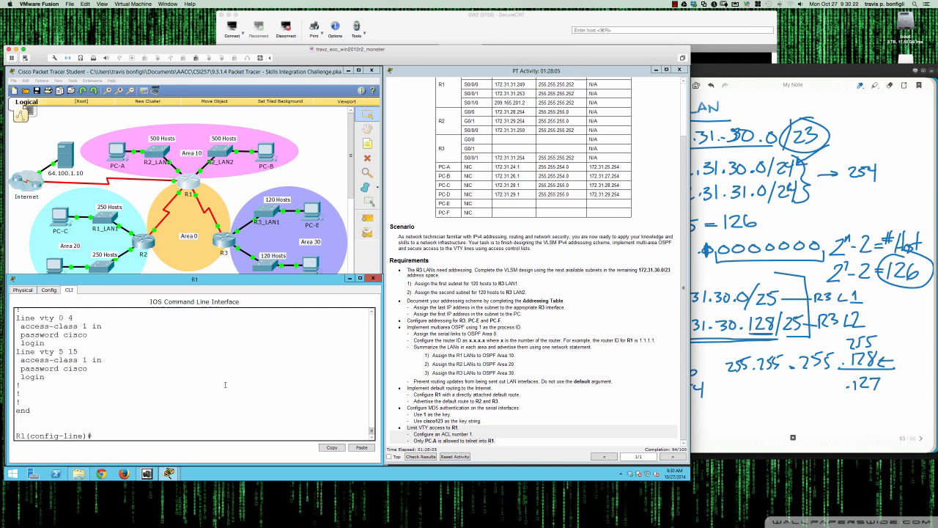
# Look up the available transport input protocols for the VTY lines
pyautogui.write('tran')
pyautogui.press('Tab')
pyautogui.write('int')
pyautogui.press('Tab')
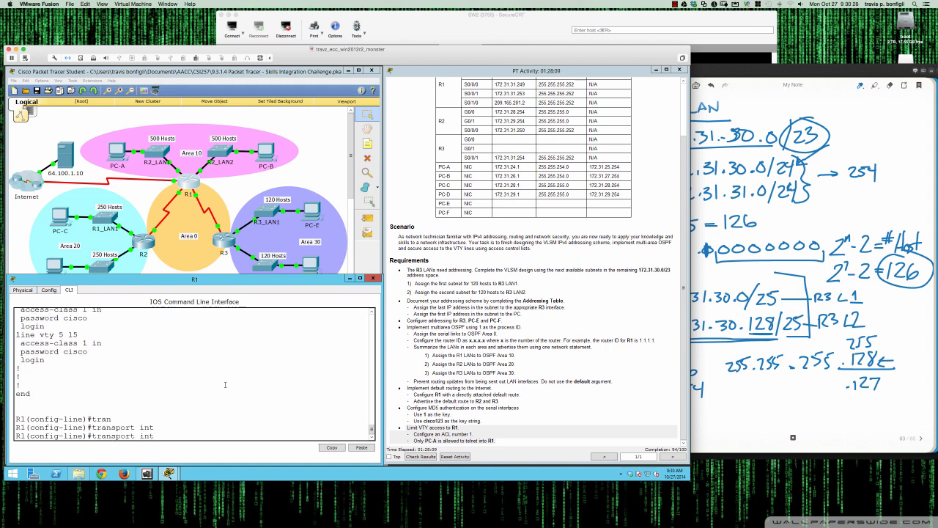
pyautogui.press('BackSpace')
pyautogui.write('p')
pyautogui.press('Tab')
pyautogui.write('?')
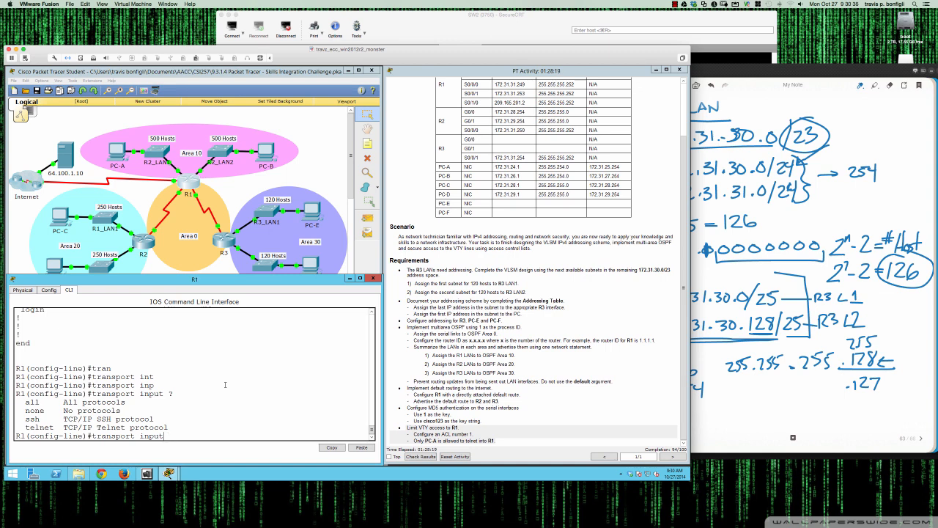
pyautogui.press('BackSpace')
pyautogui.press('BackSpace')
pyautogui.press('BackSpace')
pyautogui.press('BackSpace')
pyautogui.press('BackSpace')
pyautogui.press('BackSpace')
pyautogui.press('BackSpace')
pyautogui.press('BackSpace')
pyautogui.press('BackSpace')
pyautogui.press('BackSpace')
pyautogui.press('BackSpace')
pyautogui.press('BackSpace')
pyautogui.press('BackSpace')
pyautogui.press('BackSpace')
pyautogui.press('BackSpace')
pyautogui.press('BackSpace')
pyautogui.press('Return')
pyautogui.press('Return')
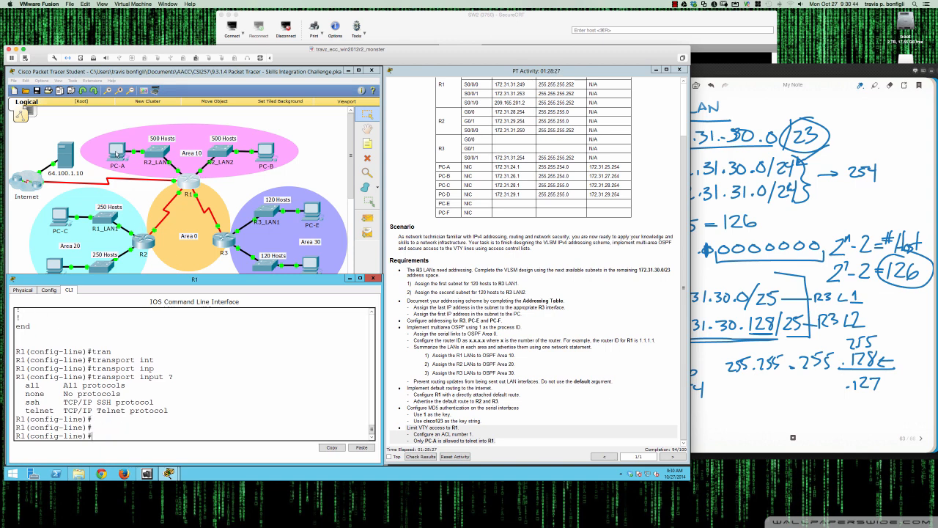
# Test a telnet connection from PC-B's command prompt to 172.31.24.1
pyautogui.click(269, 155)
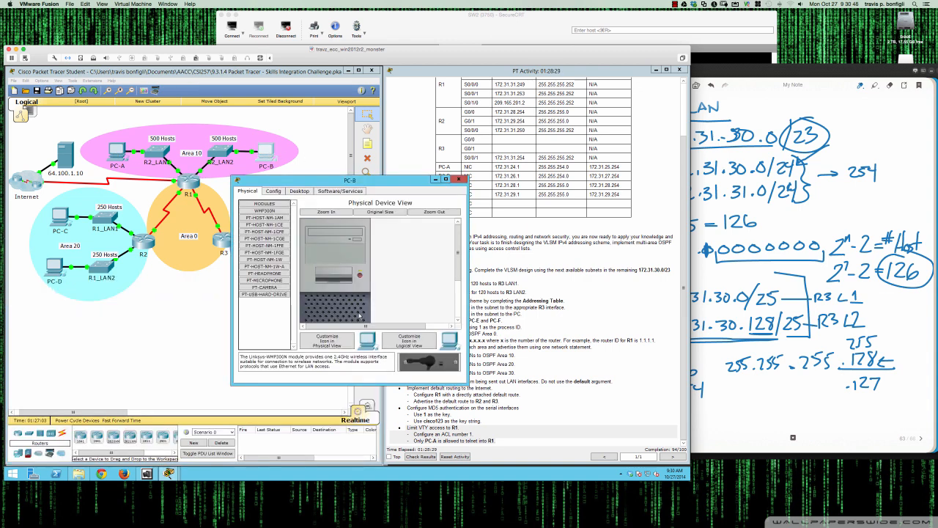
pyautogui.click(309, 193)
pyautogui.click(390, 220)
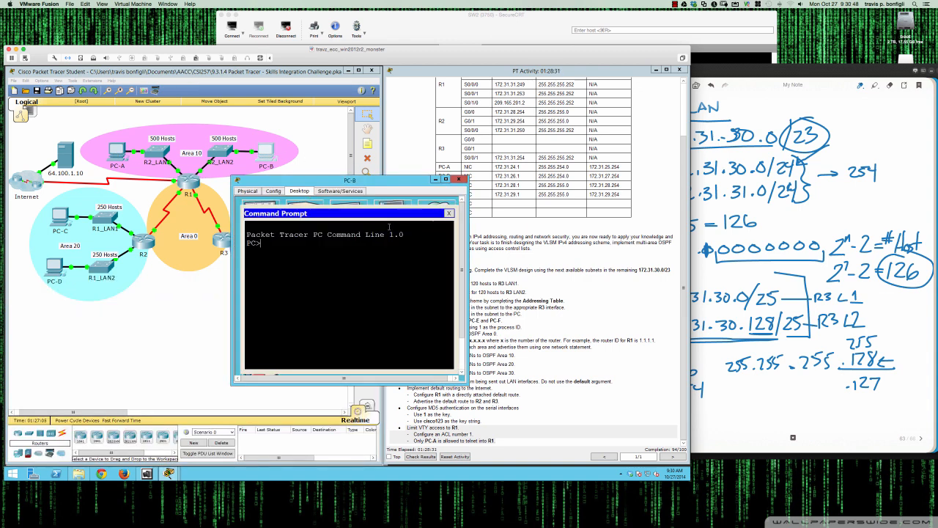
pyautogui.write('telnet 172.31.24.1')
pyautogui.press('Return')
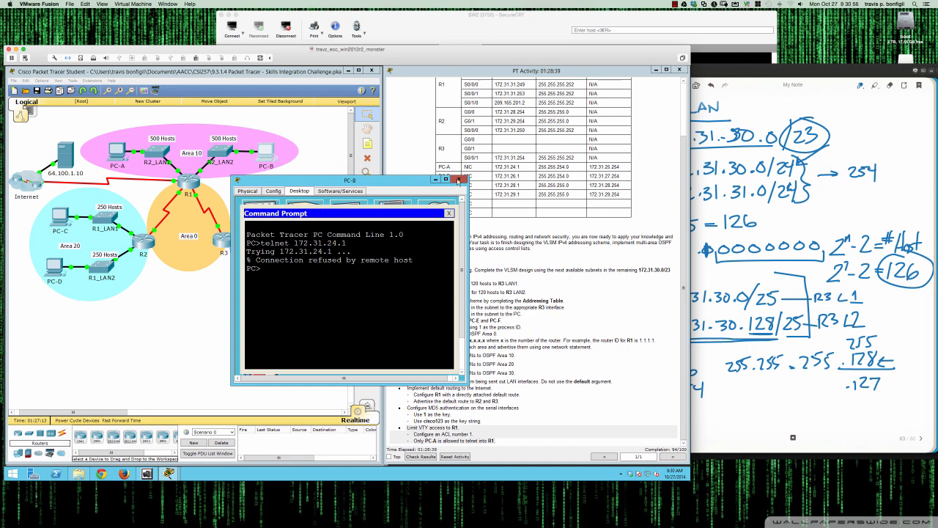
pyautogui.click(459, 179)
# Test a telnet connection from PC-A's command prompt to 172.31.24.1
pyautogui.click(118, 156)
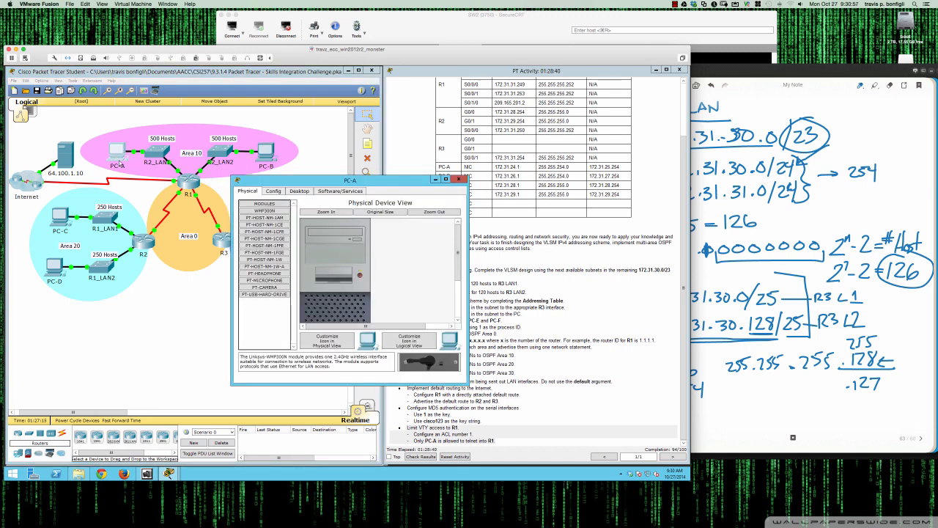
pyautogui.click(303, 192)
pyautogui.click(384, 224)
pyautogui.write('t')
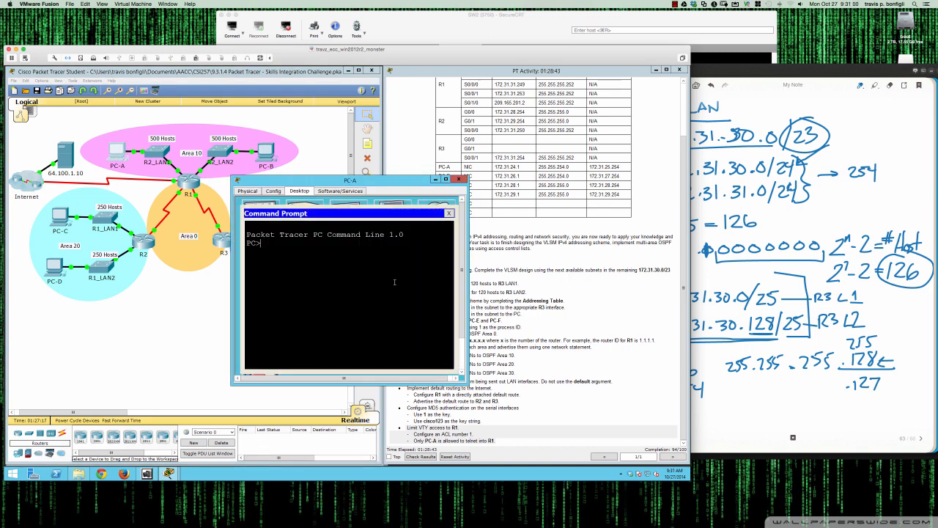
pyautogui.write('elnet 172.31.24.1')
pyautogui.press('Return')
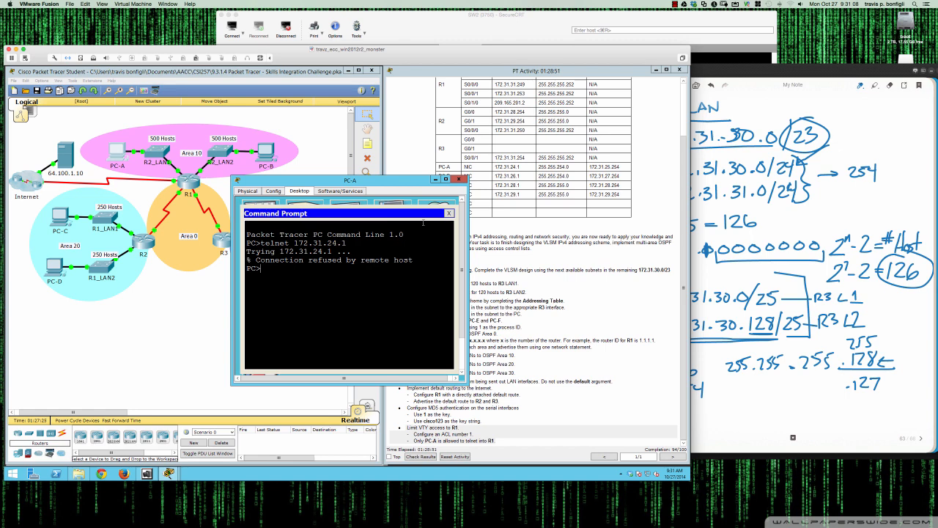
pyautogui.click(458, 179)
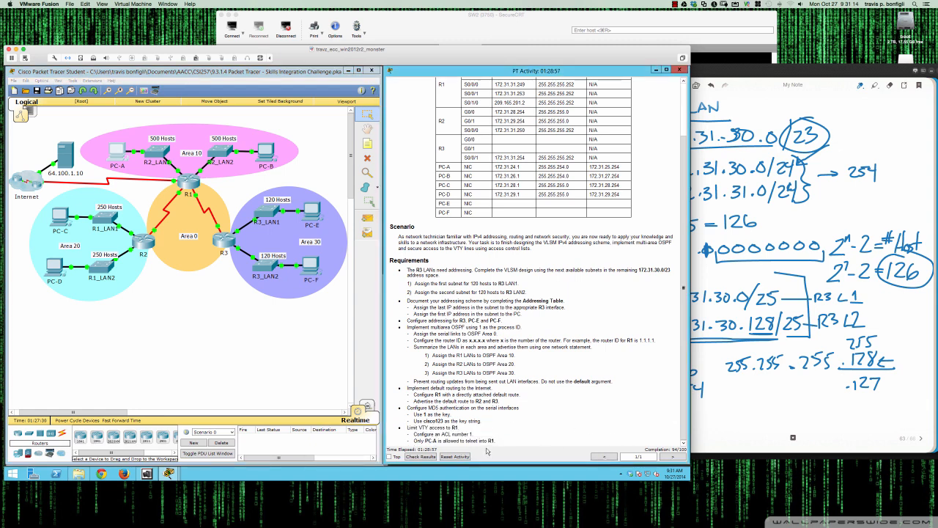
# Check the activity results and review the assessment items list
pyautogui.click(420, 457)
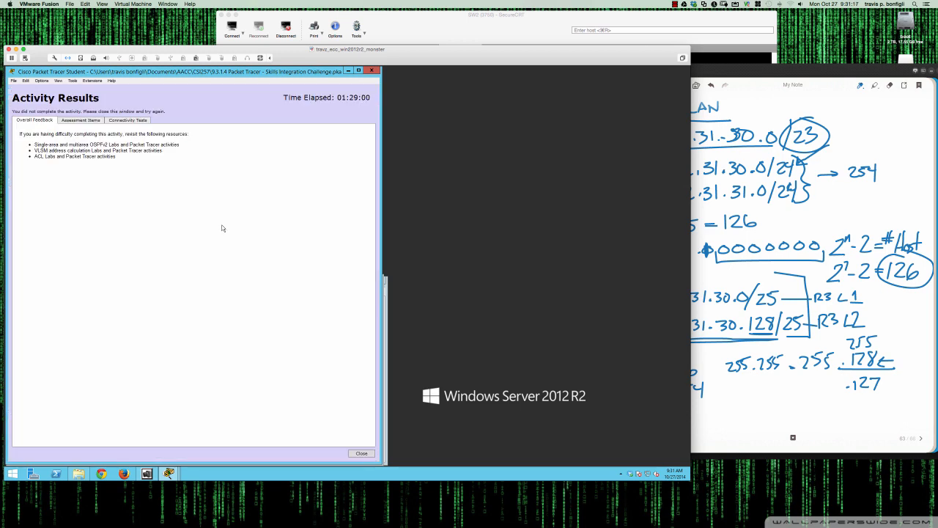
pyautogui.click(87, 121)
pyautogui.scroll(-3, 132, 213)
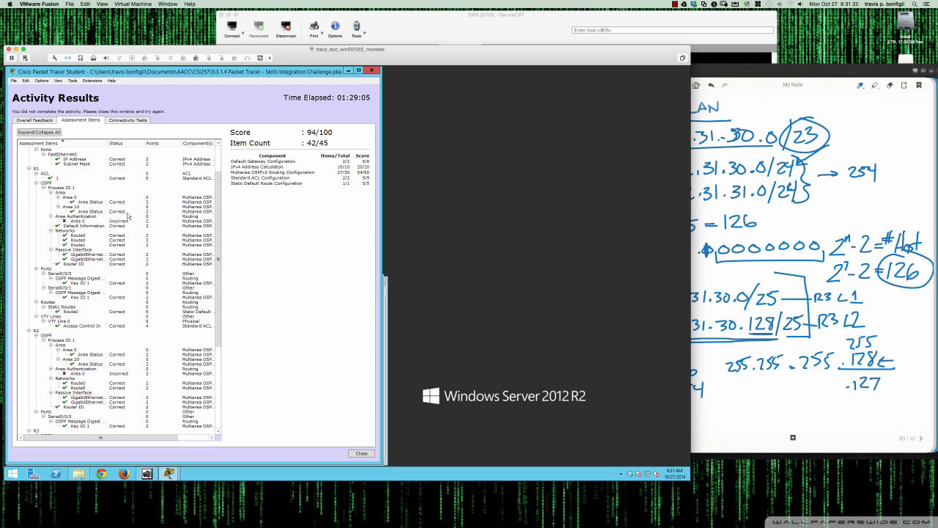
pyautogui.scroll(-1, 83, 225)
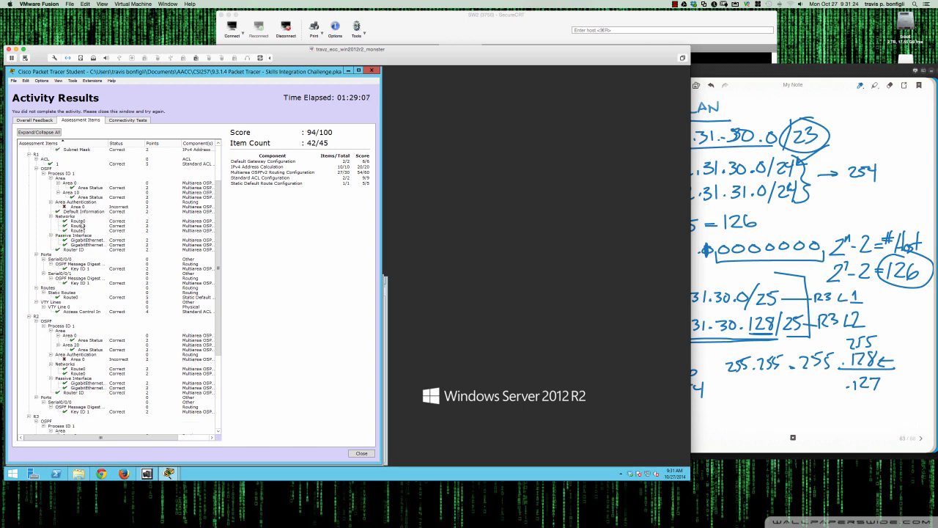
# Scroll through the assessment items list and close the activity results
pyautogui.scroll(-8, 82, 226)
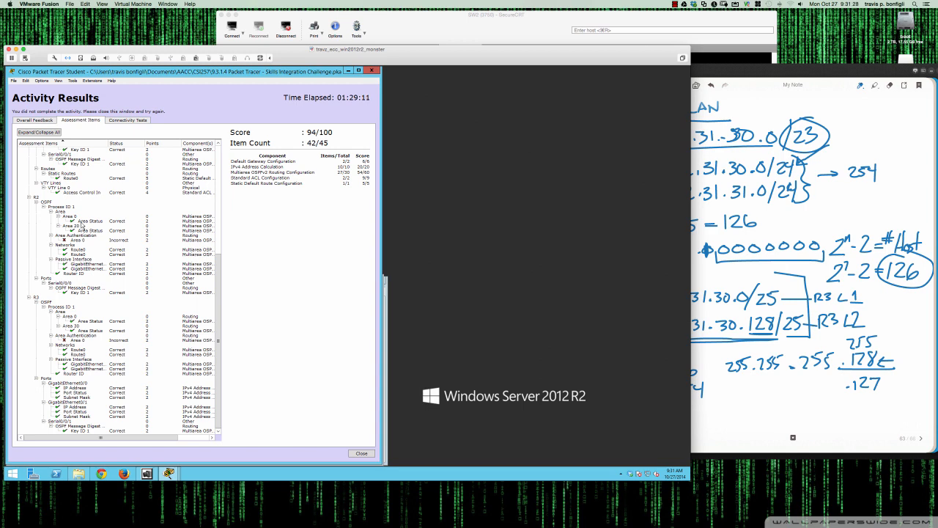
pyautogui.scroll(12, 82, 226)
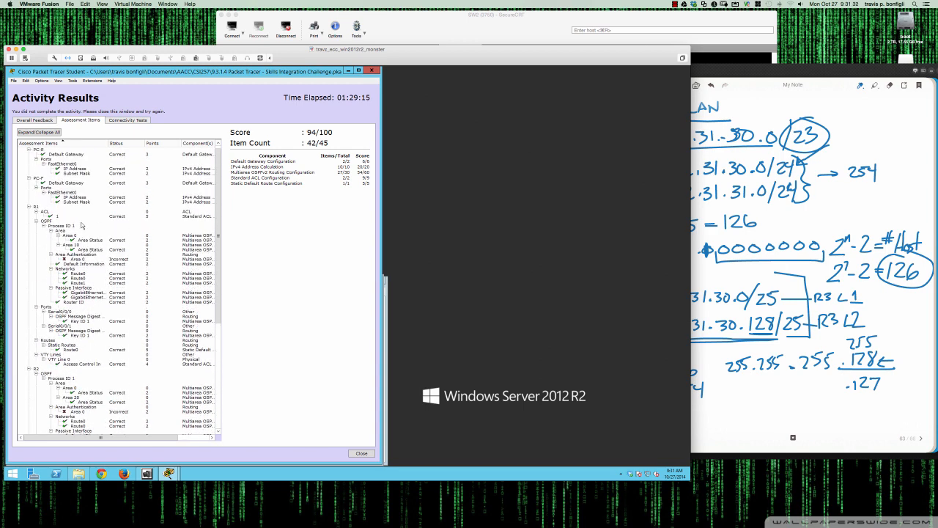
pyautogui.scroll(1, 82, 225)
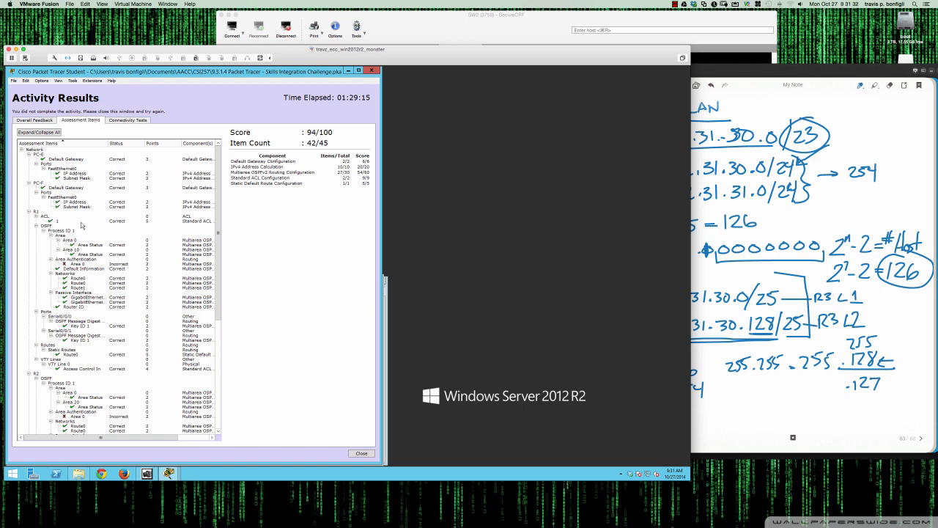
pyautogui.click(372, 71)
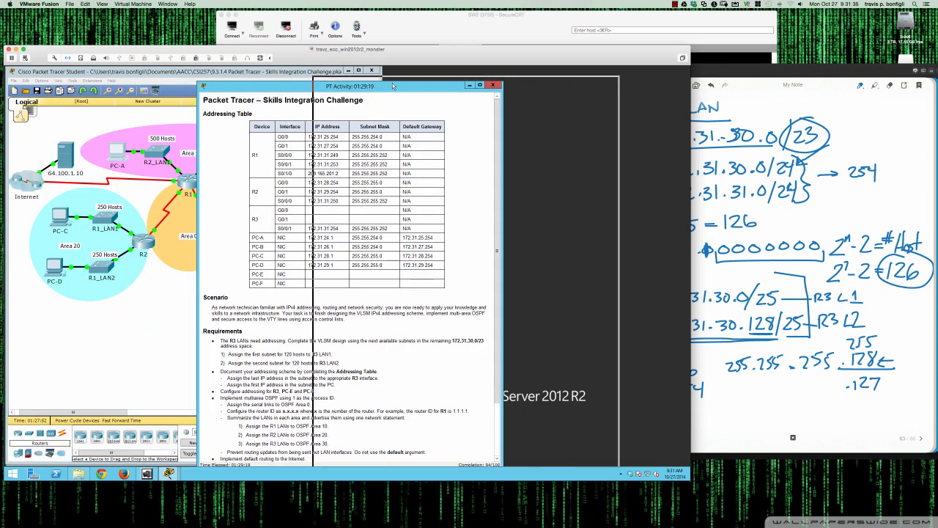
# On R1, enable message-digest authentication for OSPF area 0 under router ospf 1
pyautogui.moveTo(393, 86); pyautogui.dragTo(579, 72)
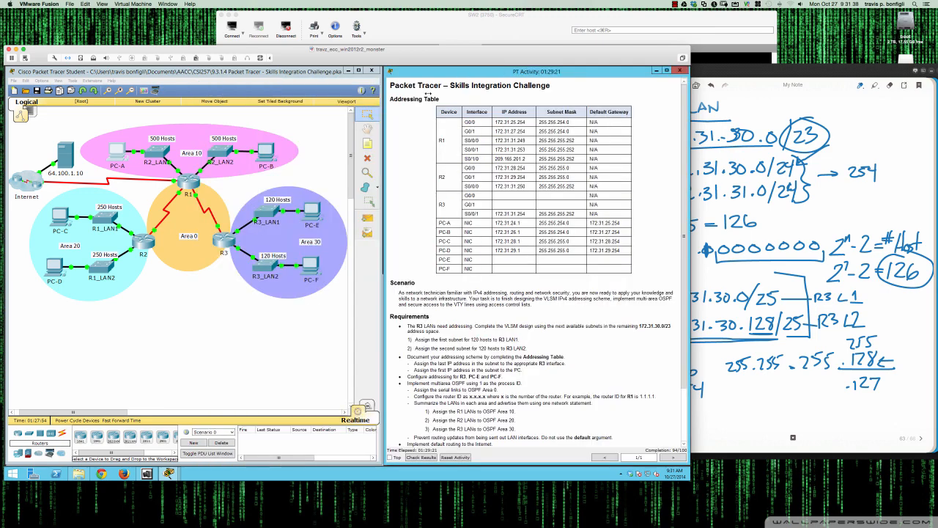
pyautogui.click(189, 184)
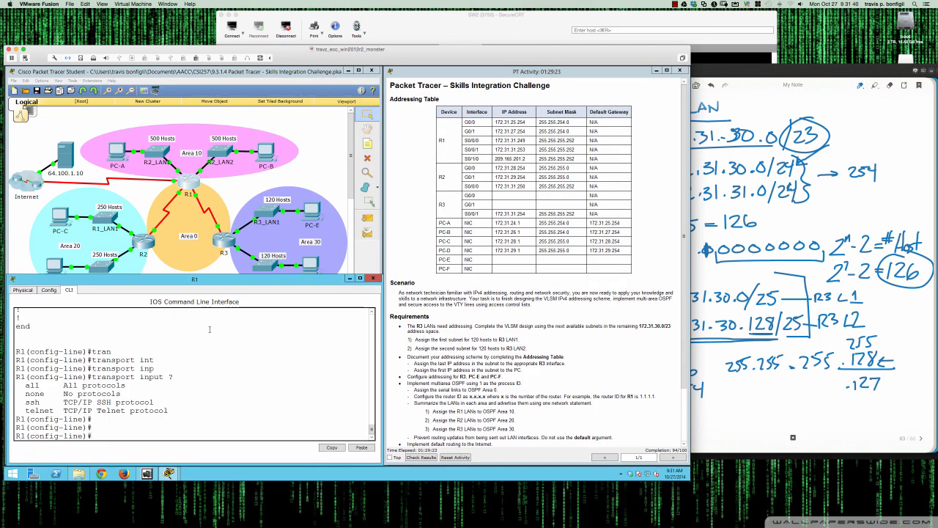
pyautogui.write('router ospf 1')
pyautogui.press('Return')
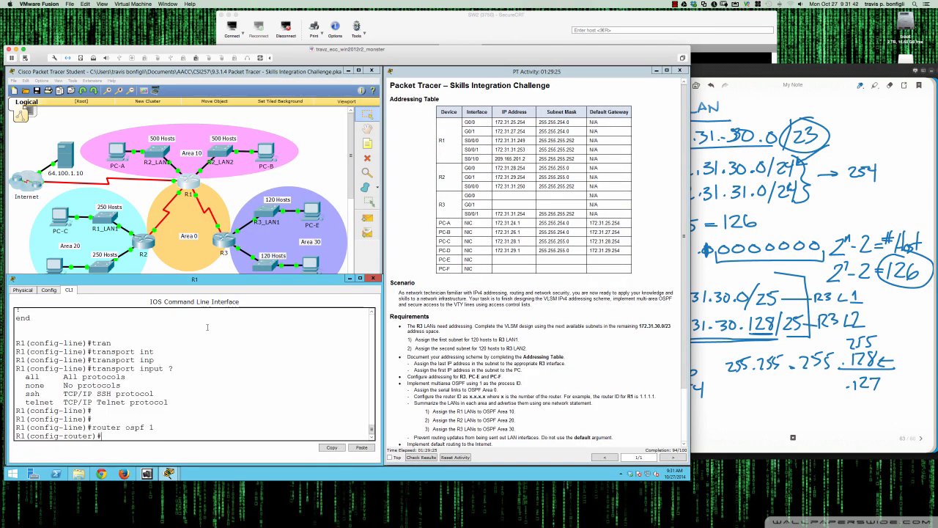
pyautogui.write('?')
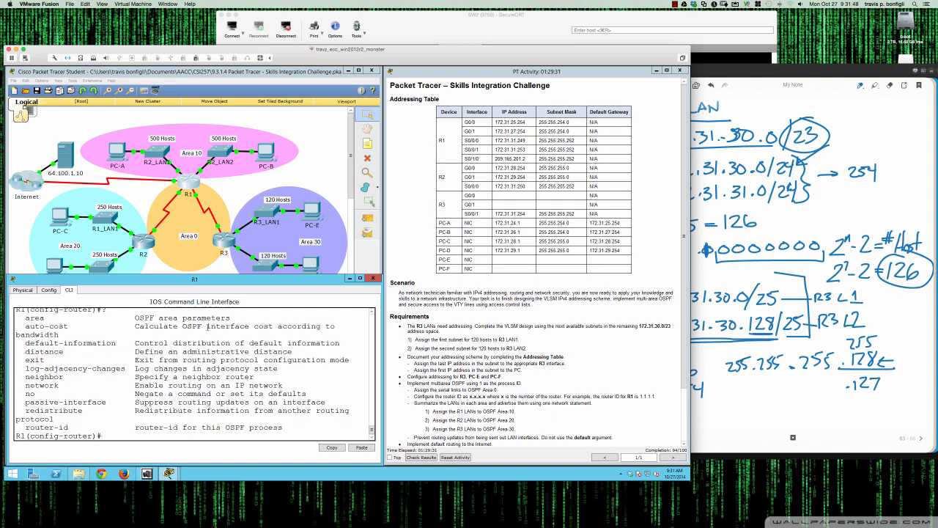
pyautogui.write('area 0 ?aut')
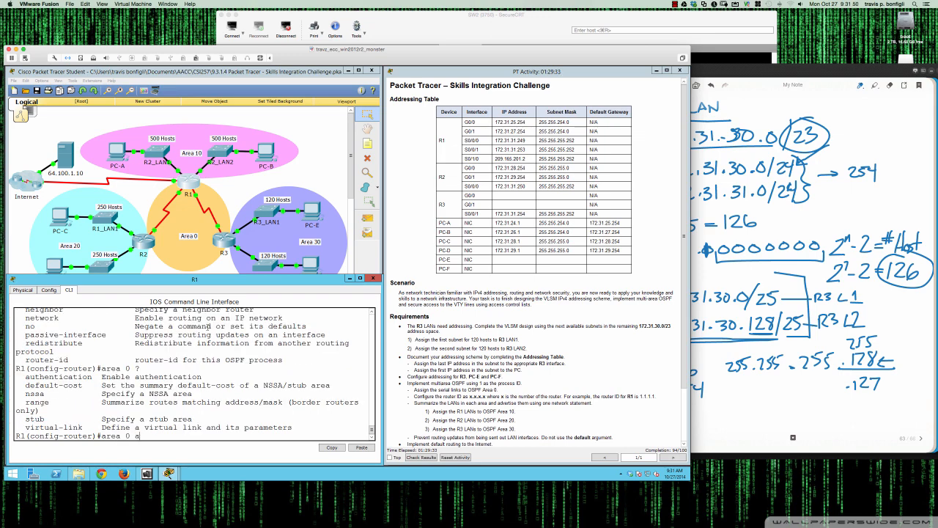
pyautogui.press('Tab')
pyautogui.write('?')
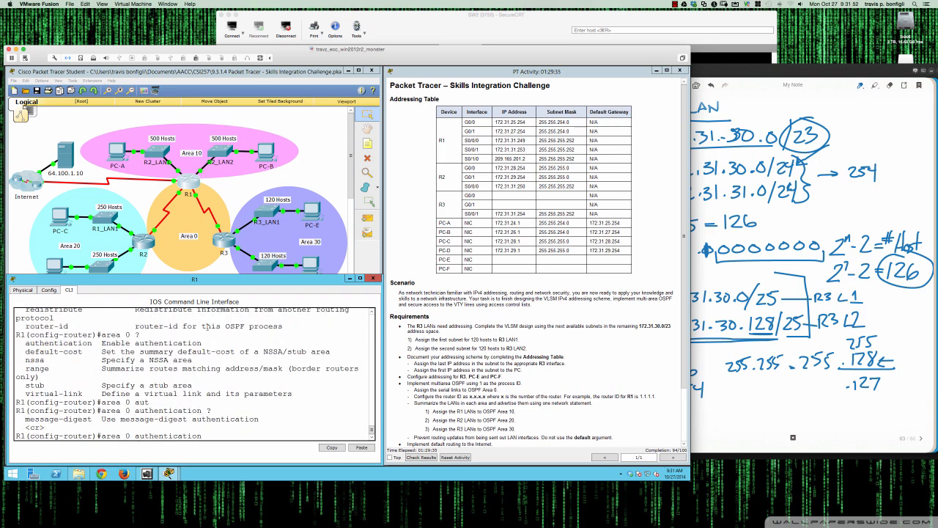
pyautogui.write('me')
pyautogui.press('Tab')
pyautogui.write('?')
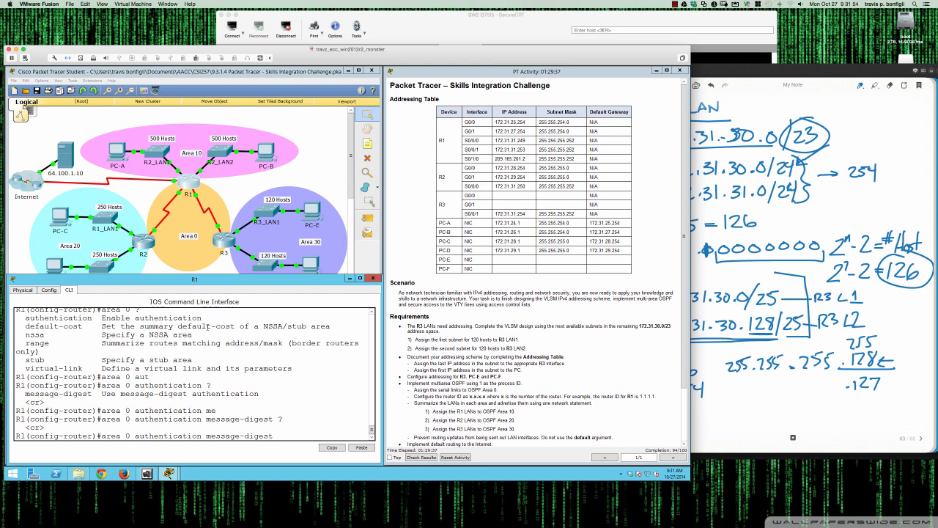
pyautogui.press('Return')
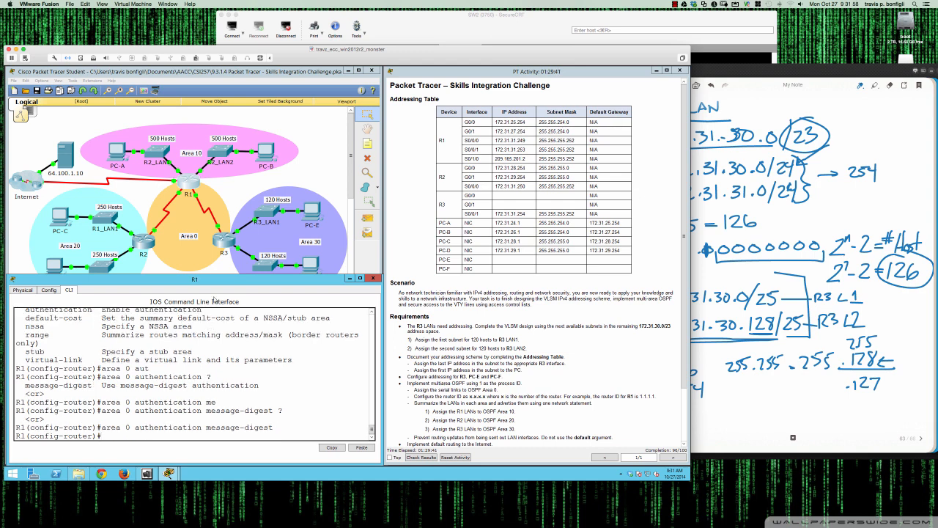
# On R2, enable message-digest authentication for OSPF area 0 under router ospf 1
pyautogui.click(148, 242)
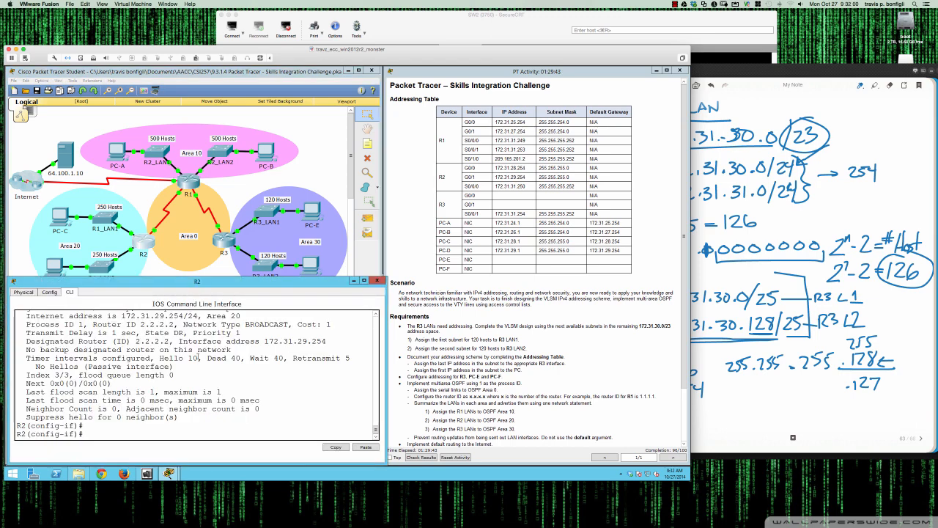
pyautogui.write('router ospf 1')
pyautogui.press('Return')
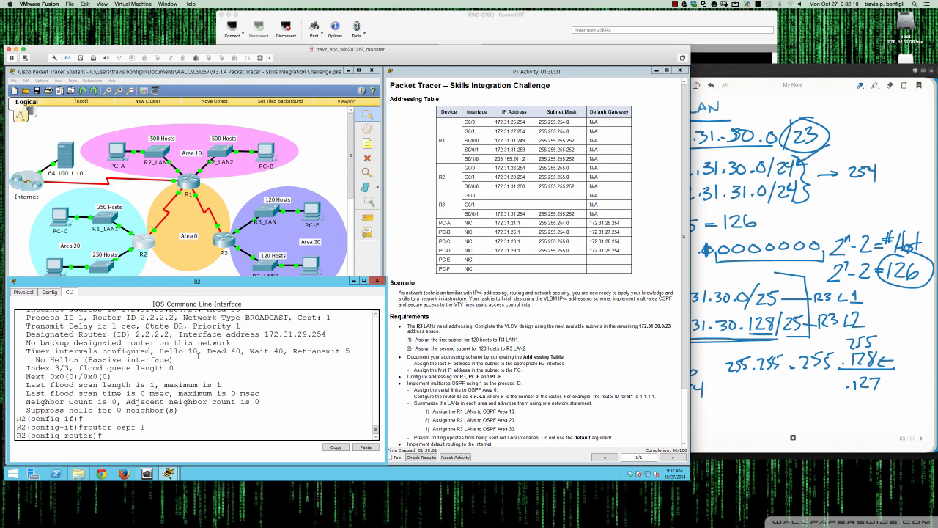
pyautogui.write('area 0 au')
pyautogui.press('Tab')
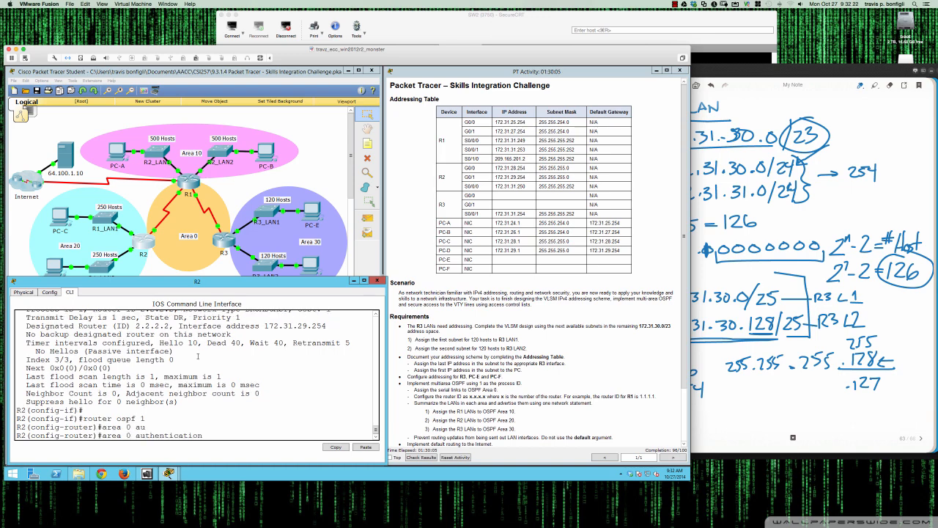
pyautogui.write('me')
pyautogui.press('Tab')
pyautogui.press('Return')
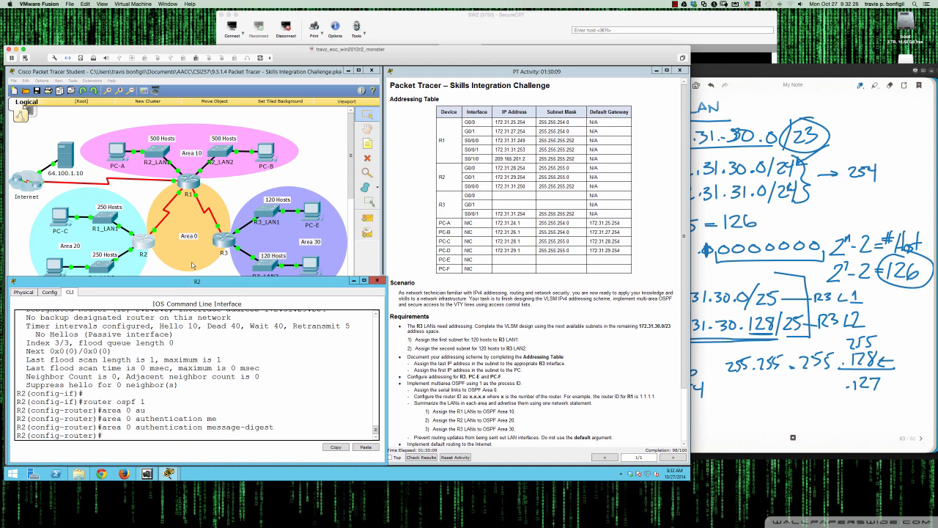
# On R3, enter global configuration and enable message-digest authentication for OSPF area 0 under router ospf 1
pyautogui.click(226, 246)
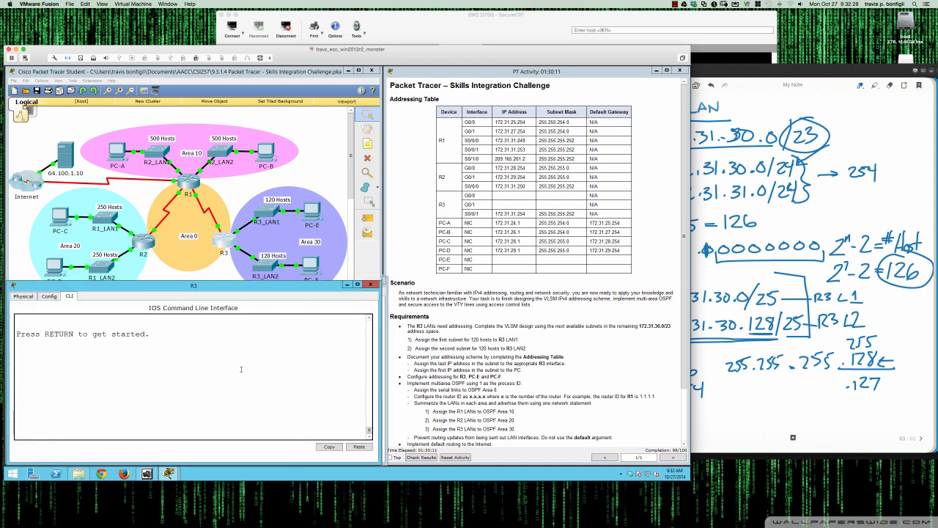
pyautogui.press('Return')
pyautogui.press('Return')
pyautogui.press('Return')
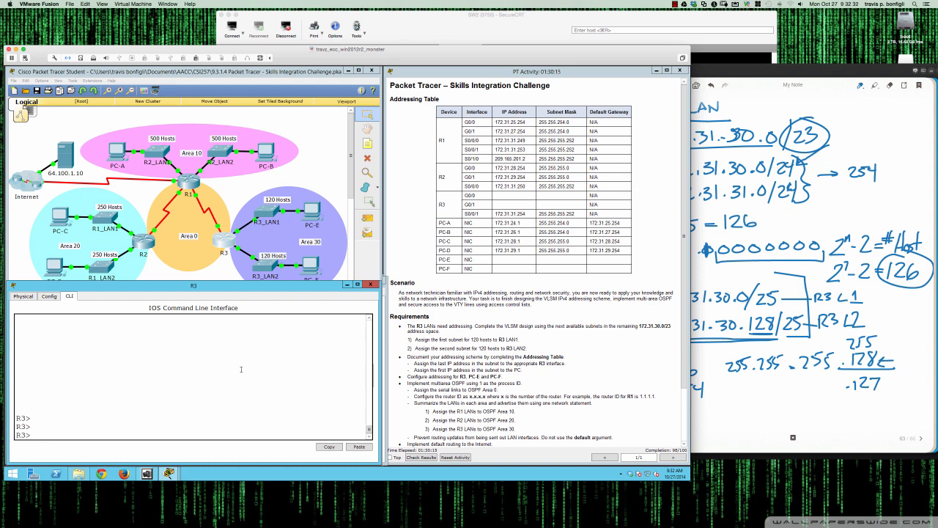
pyautogui.write('en')
pyautogui.press('Return')
pyautogui.write('conf t')
pyautogui.press('Return')
pyautogui.write('router ops')
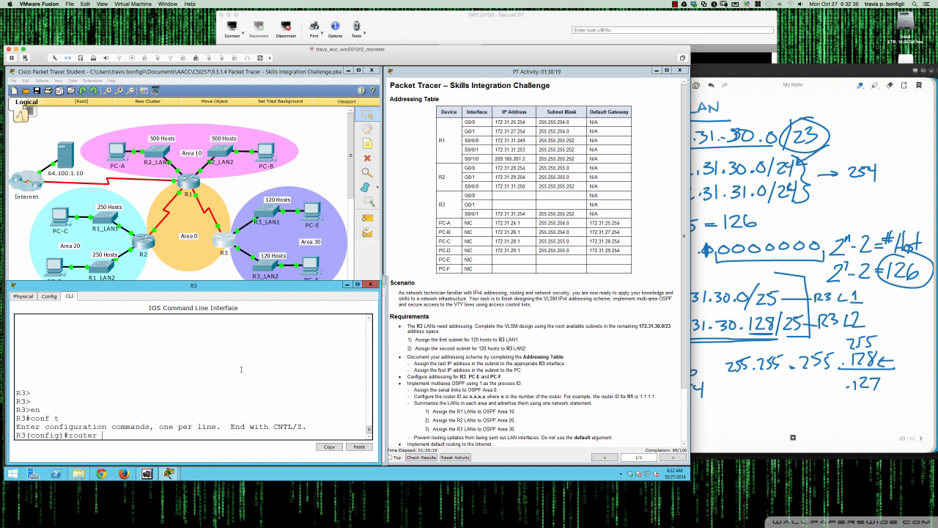
pyautogui.press('BackSpace')
pyautogui.press('BackSpace')
pyautogui.write('spf 1')
pyautogui.press('Return')
pyautogui.press('Return')
pyautogui.press('Return')
pyautogui.press('Return')
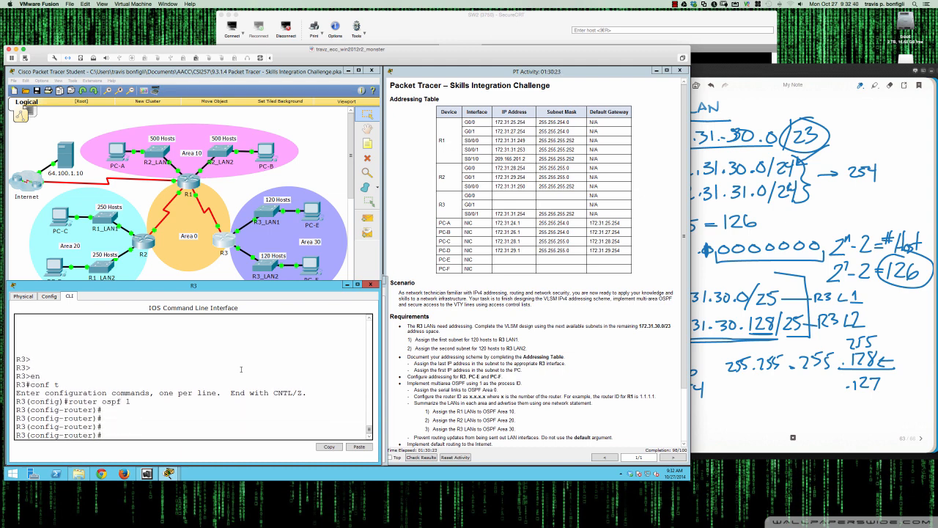
pyautogui.write('area 0 authe')
pyautogui.press('Tab')
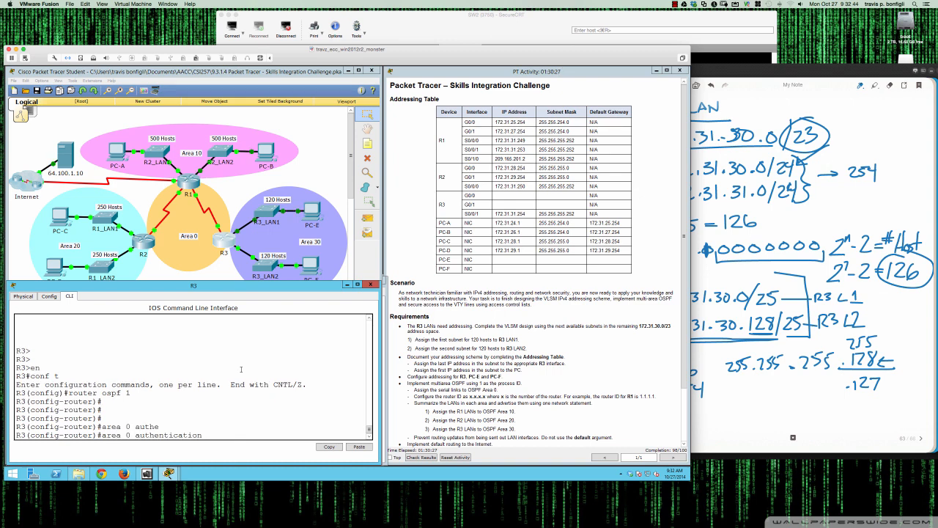
pyautogui.write('mes')
pyautogui.press('Tab')
pyautogui.press('Return')
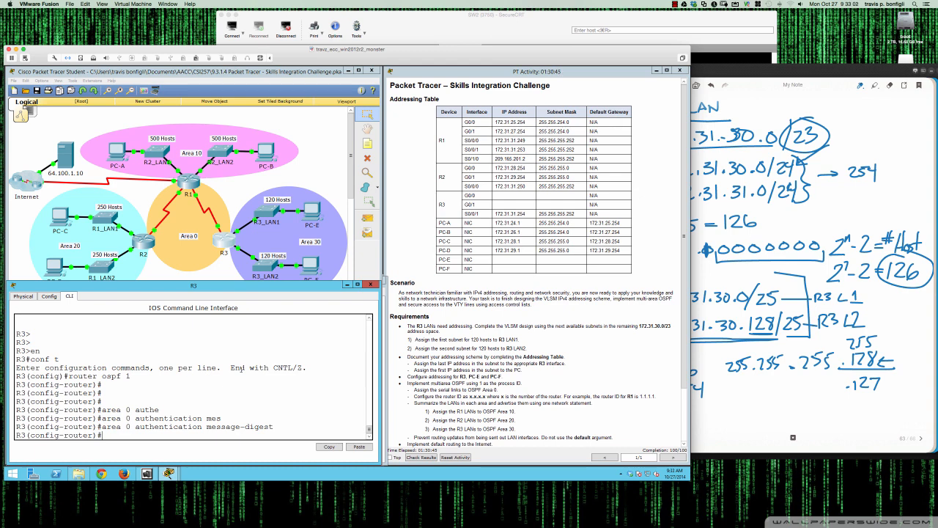
# Review R3's running configuration for the serial interfaces' OSPF authentication settings
pyautogui.write('do sh run')
pyautogui.press('Return')
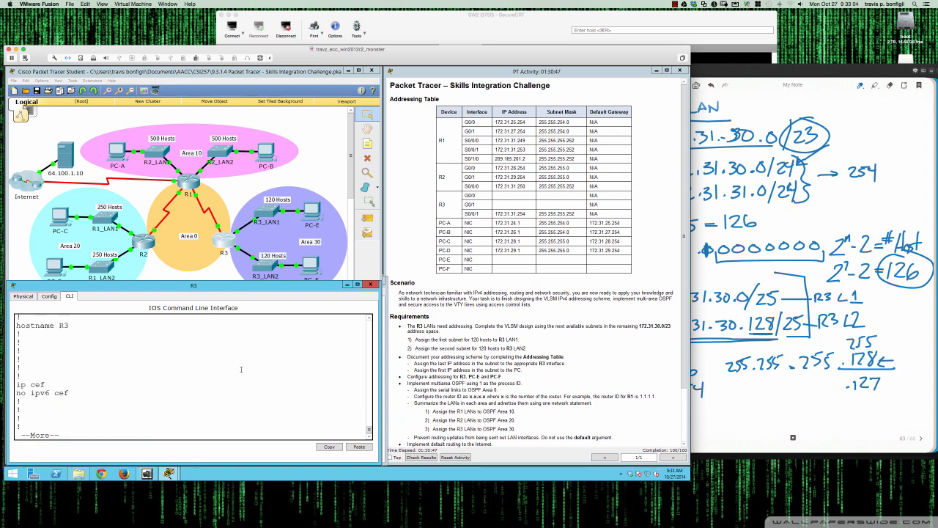
pyautogui.press('space')
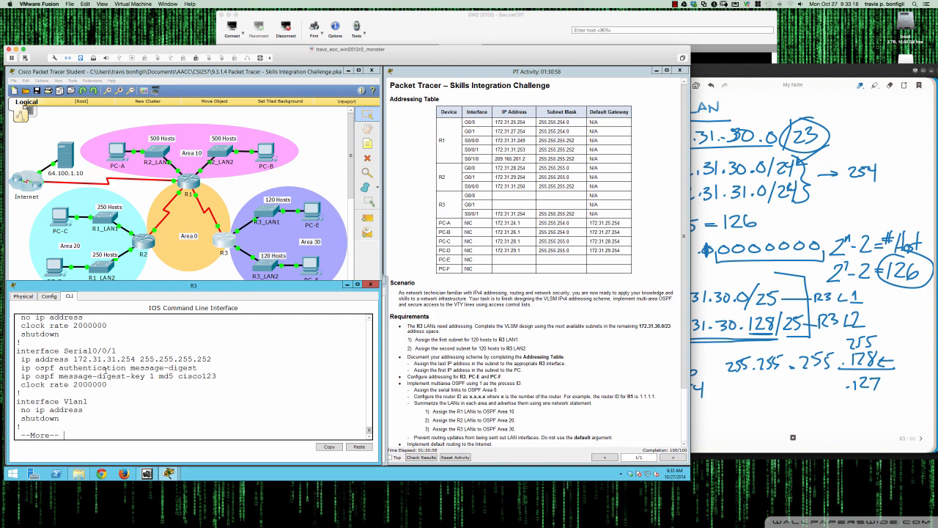
pyautogui.press('q')
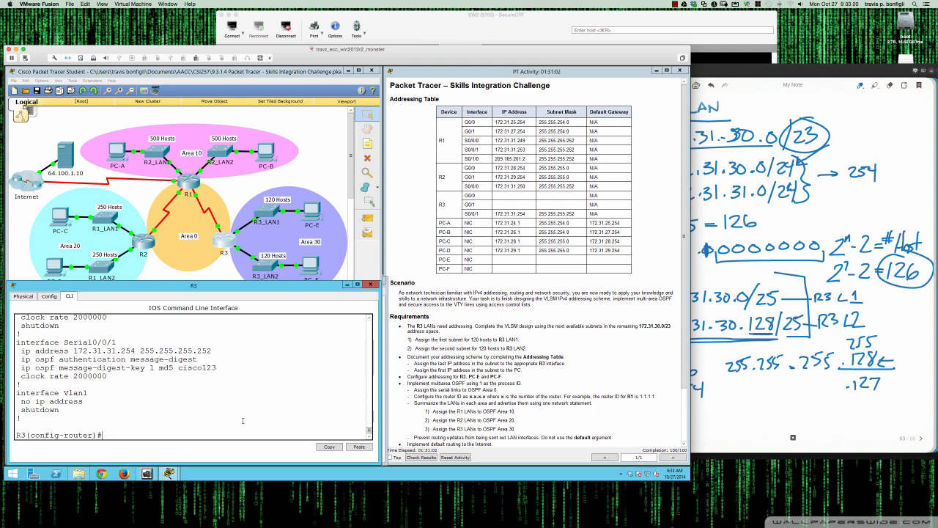
# Remove the ip ospf authentication message-digest command from R3's Serial0/0/0 interface
pyautogui.write('int s0/0/0')
pyautogui.press('Return')
pyautogui.write('no')
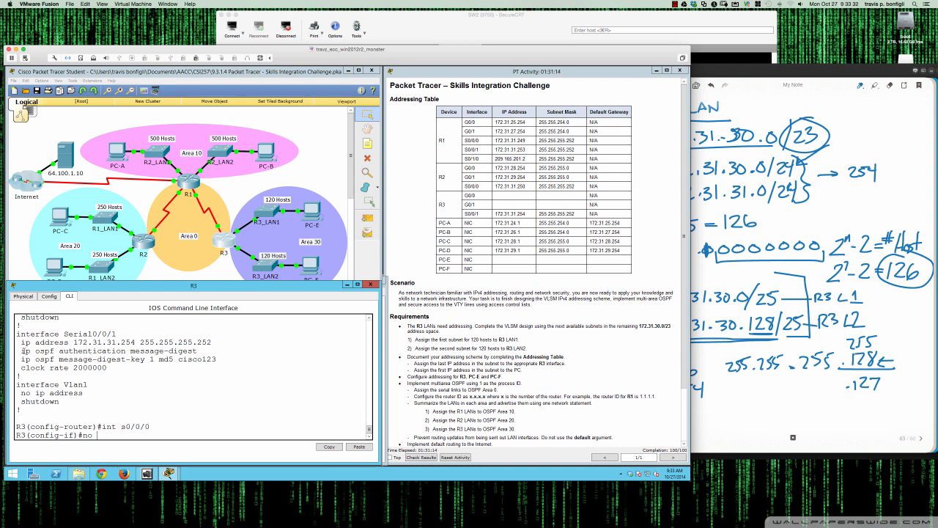
pyautogui.moveTo(24, 351); pyautogui.dragTo(198, 351)
pyautogui.press('super+c')
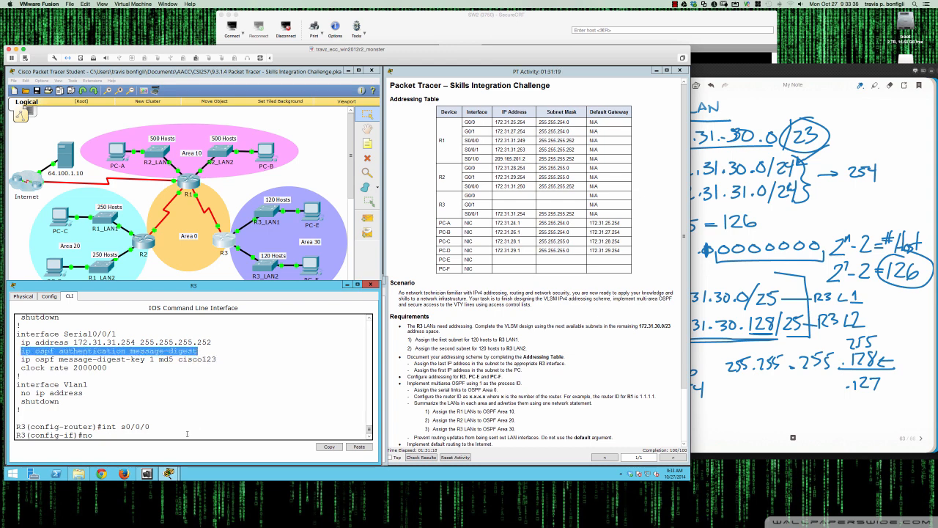
pyautogui.click(180, 433)
pyautogui.rightClick(181, 436)
pyautogui.click(192, 448)
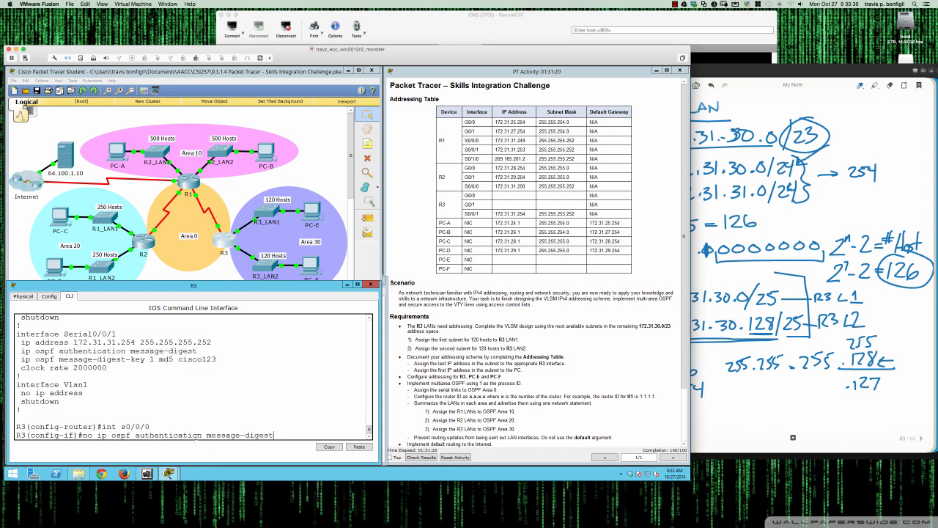
pyautogui.press('Return')
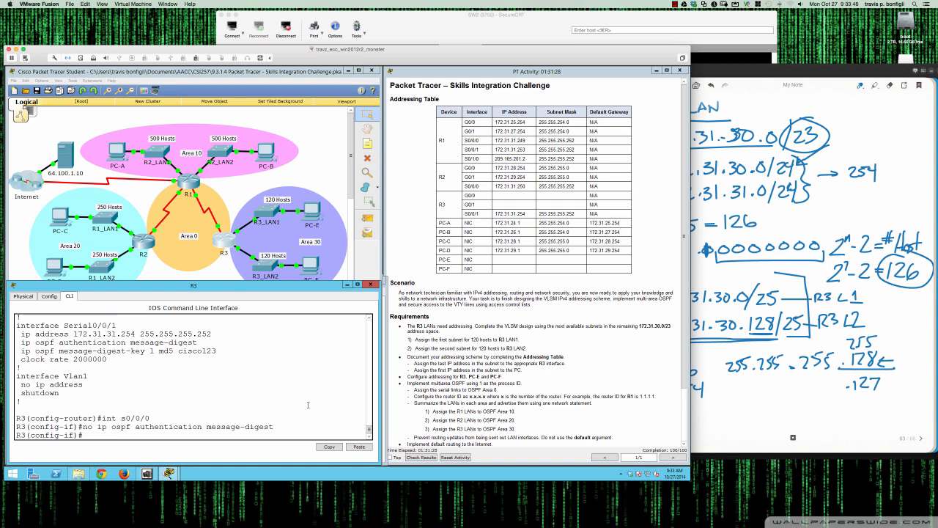
pyautogui.scroll(3, 307, 405)
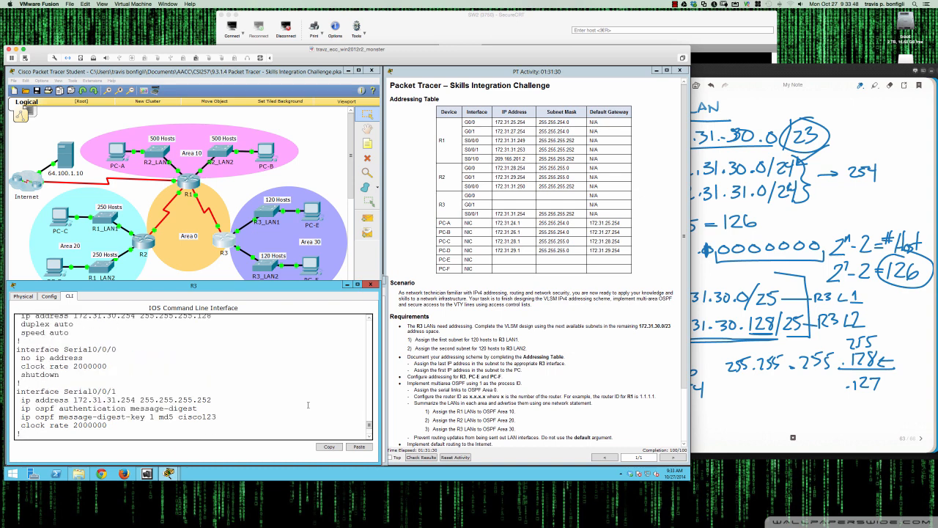
pyautogui.scroll(-3, 308, 405)
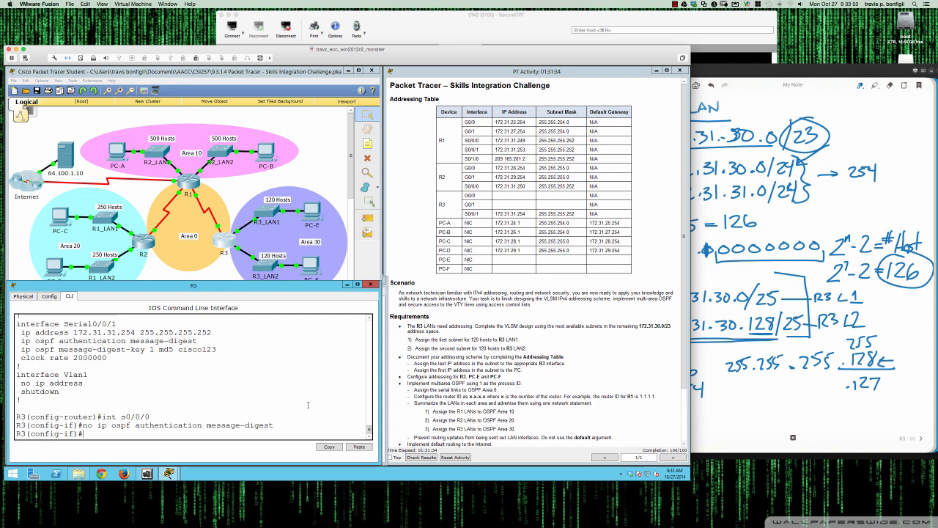
# Remove the ip ospf authentication message-digest command from R1's Serial0/0/0 interface
pyautogui.click(189, 181)
pyautogui.write('int s0/0/')
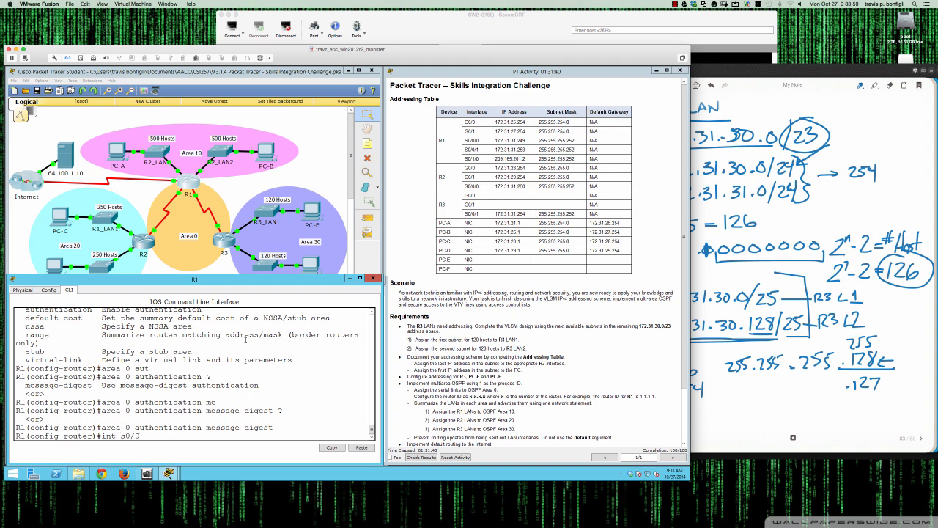
pyautogui.write('0')
pyautogui.press('BackSpace')
pyautogui.write('/0')
pyautogui.press('Return')
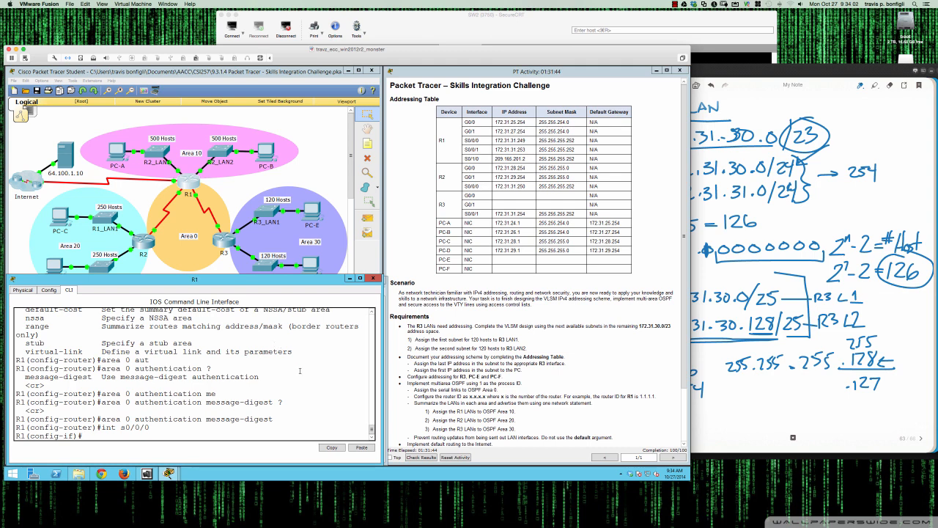
pyautogui.write('no ip ospf authentication message-digest')
pyautogui.press('Return')
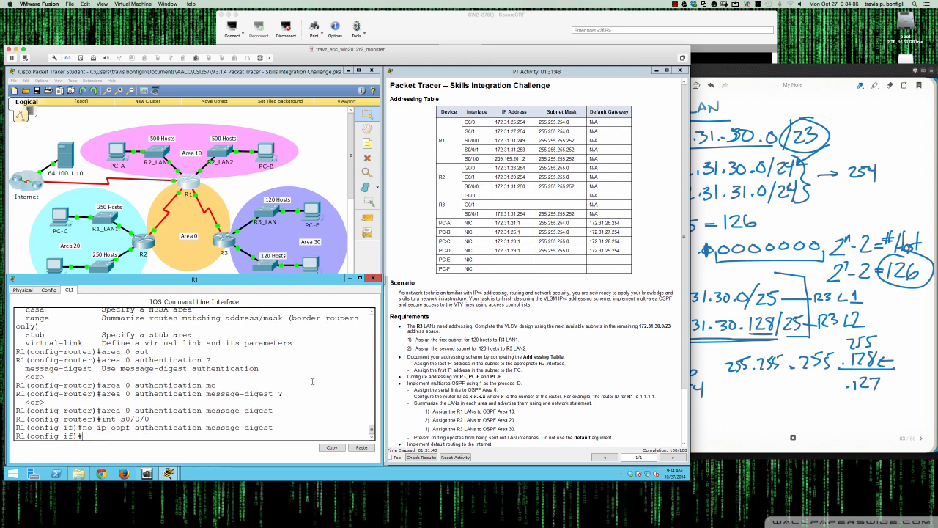
pyautogui.press('Return')
pyautogui.press('Return')
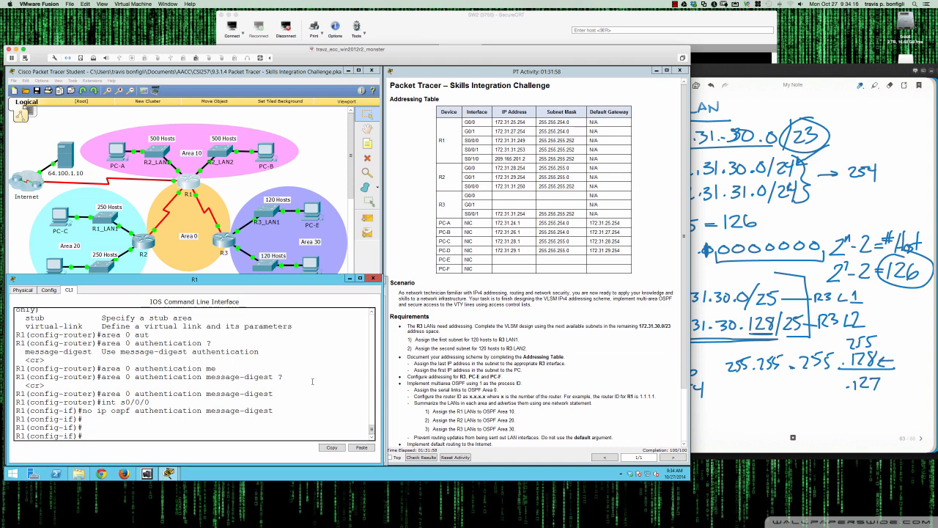
# On R1, remove the ip ospf authentication message-digest command from Serial0/0/1
pyautogui.write('int s0/0/1')
pyautogui.press('Return')
pyautogui.write('no ')
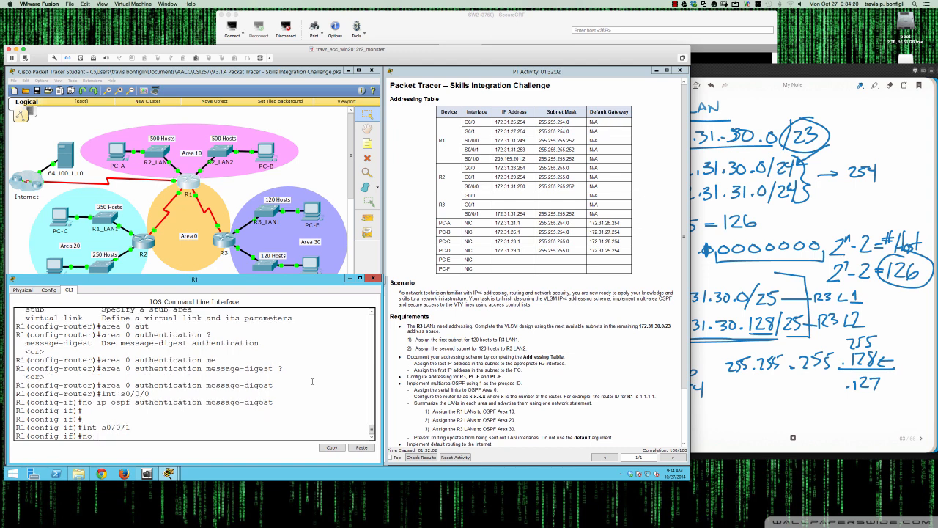
pyautogui.write('ip ospf authentication message-digest')
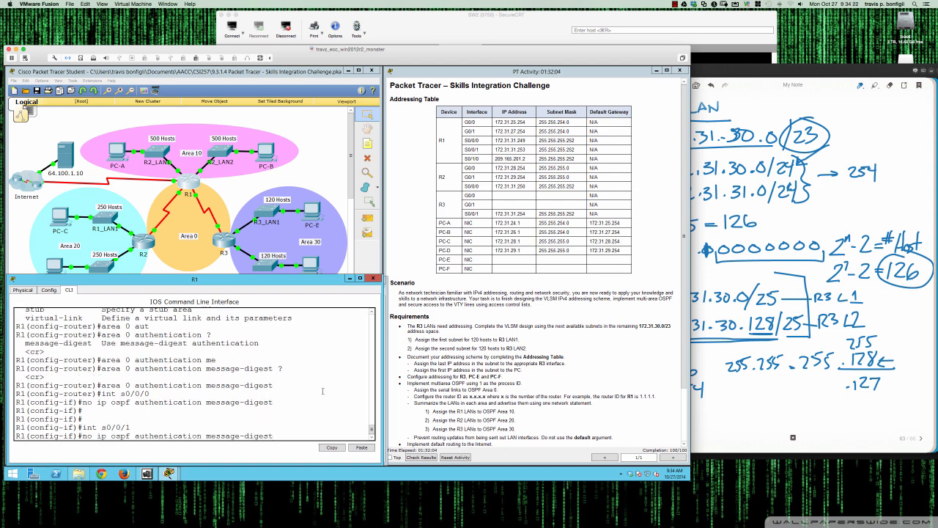
pyautogui.press('Return')
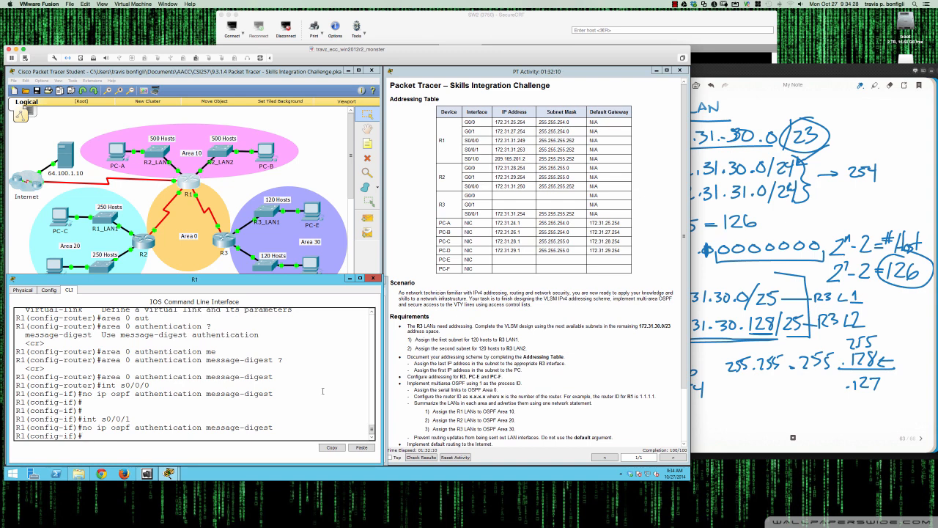
# On R2, remove the ip ospf authentication message-digest command from Serial0/0/0
pyautogui.click(144, 244)
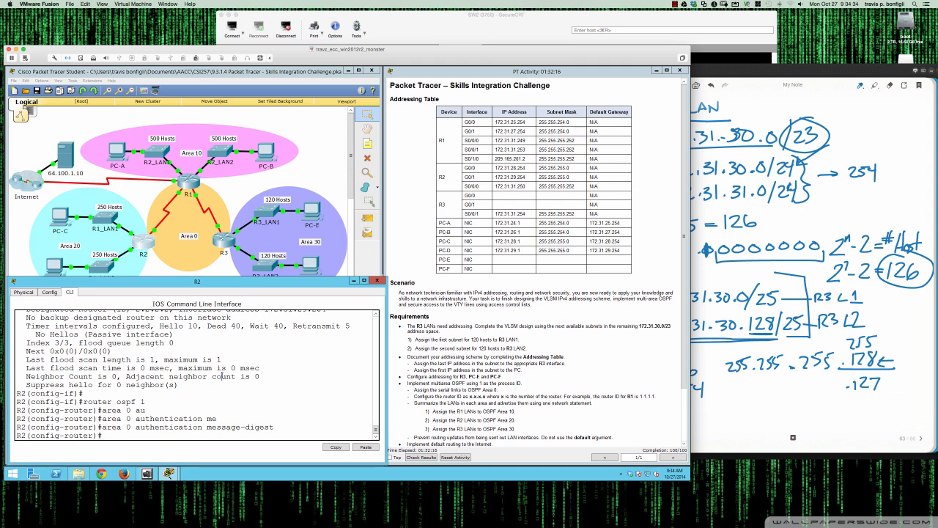
pyautogui.write('int s0/0/0')
pyautogui.press('Return')
pyautogui.write('nfig-if)#no')
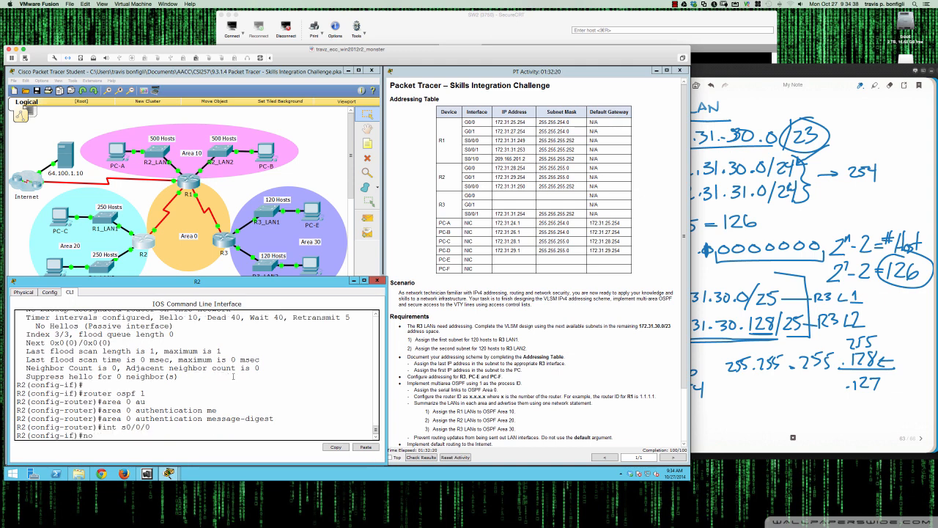
pyautogui.write(' ip ospf authentication message-digest')
pyautogui.press('Return')
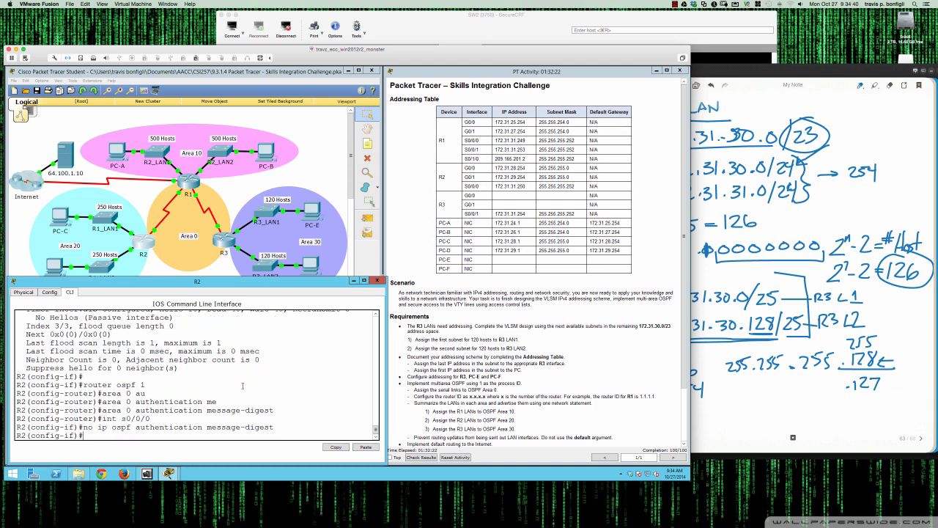
# Review R2's running configuration for its OSPF area 0 authentication and serial key settings against the MD5 requirement
pyautogui.press('Return')
pyautogui.press('Return')
pyautogui.press('Return')
pyautogui.write('do sh run')
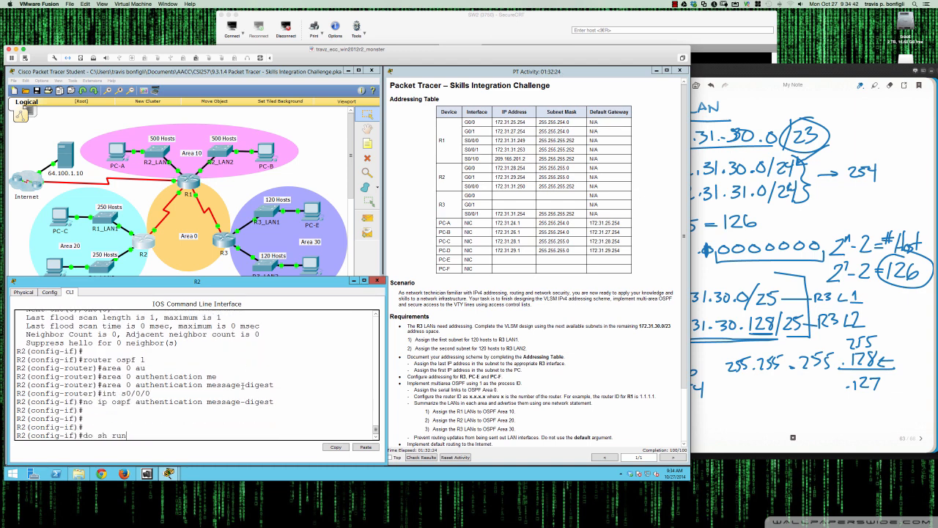
pyautogui.press('Return')
pyautogui.press('space')
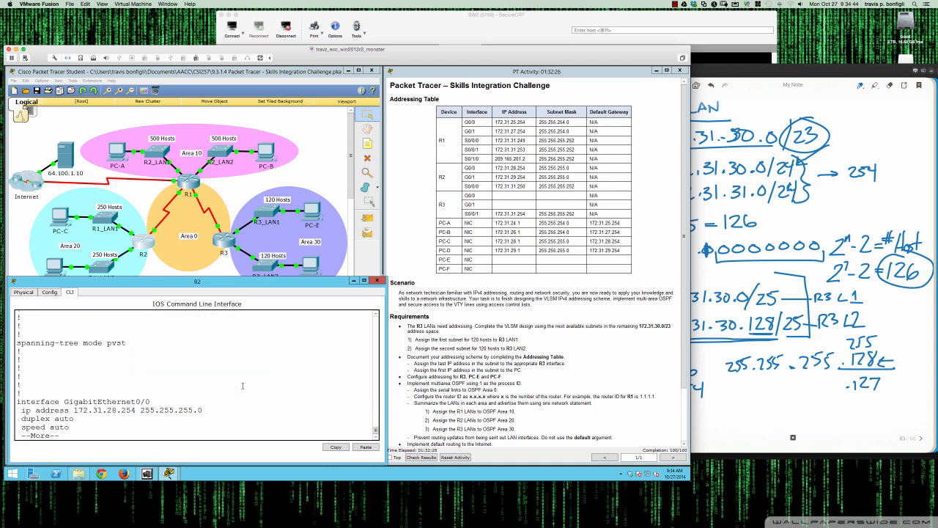
pyautogui.press('Return')
pyautogui.press('Return')
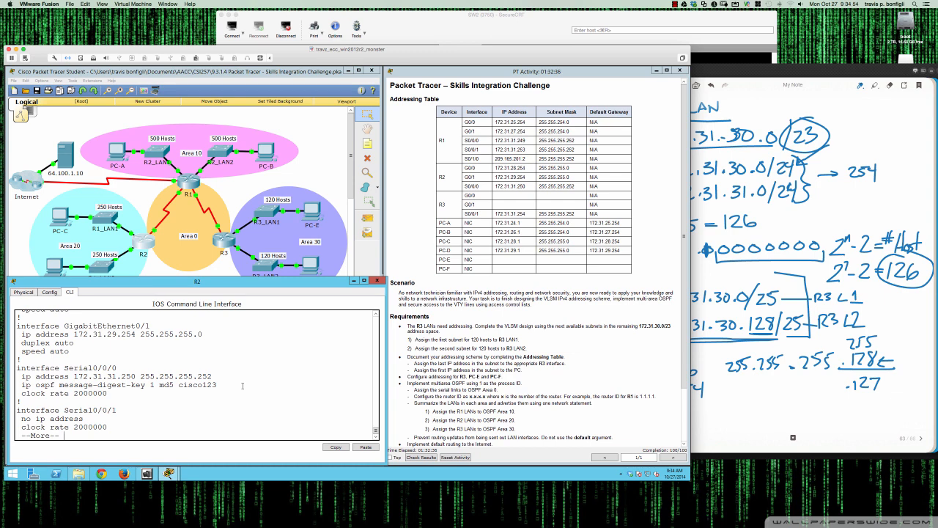
pyautogui.press('space')
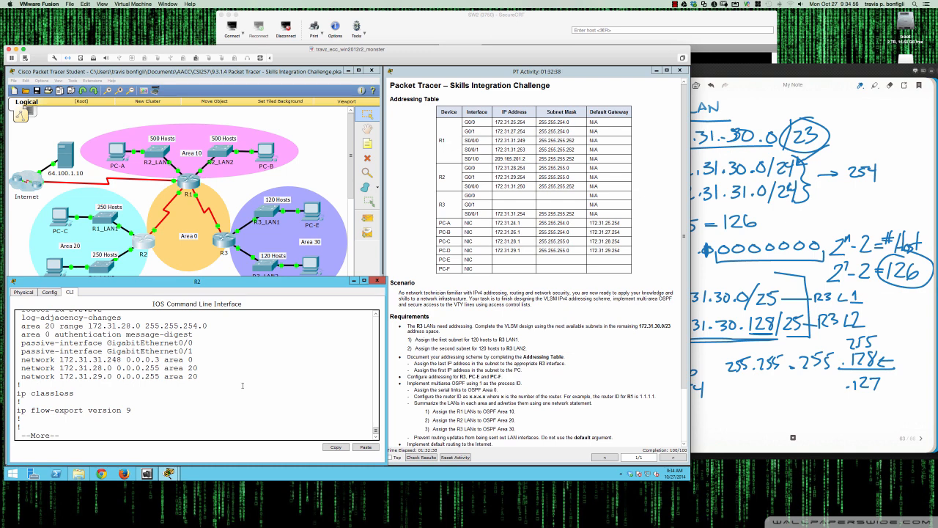
pyautogui.scroll(1, 147, 360)
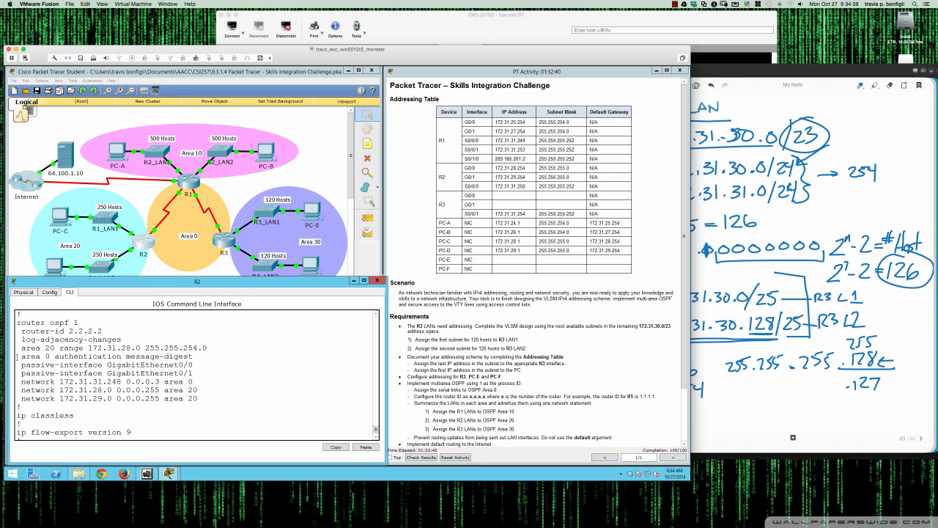
pyautogui.moveTo(16, 356); pyautogui.dragTo(194, 357)
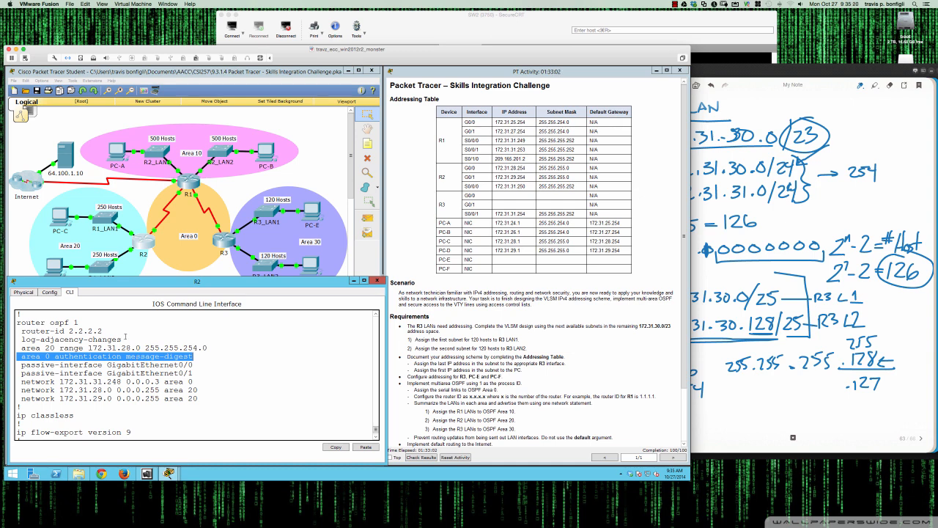
pyautogui.click(267, 390)
pyautogui.scroll(-1, 499, 392)
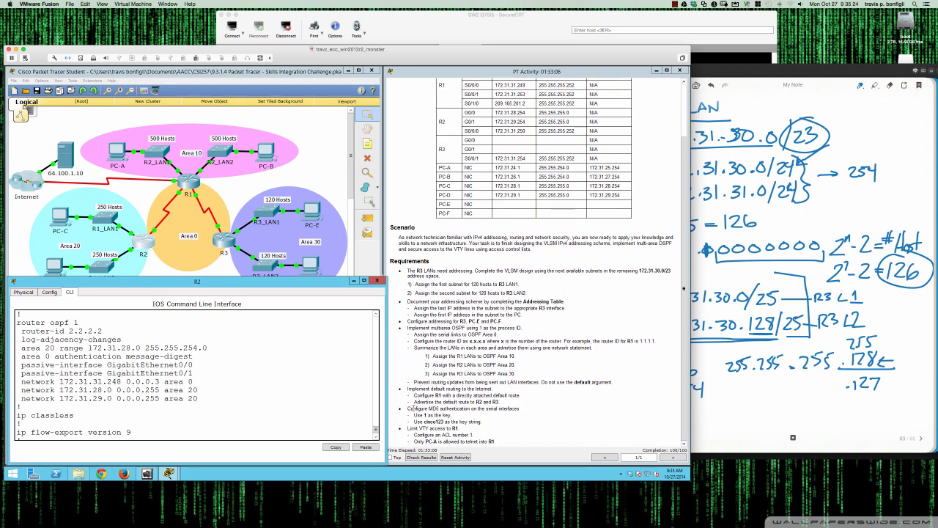
pyautogui.moveTo(415, 408); pyautogui.dragTo(521, 410)
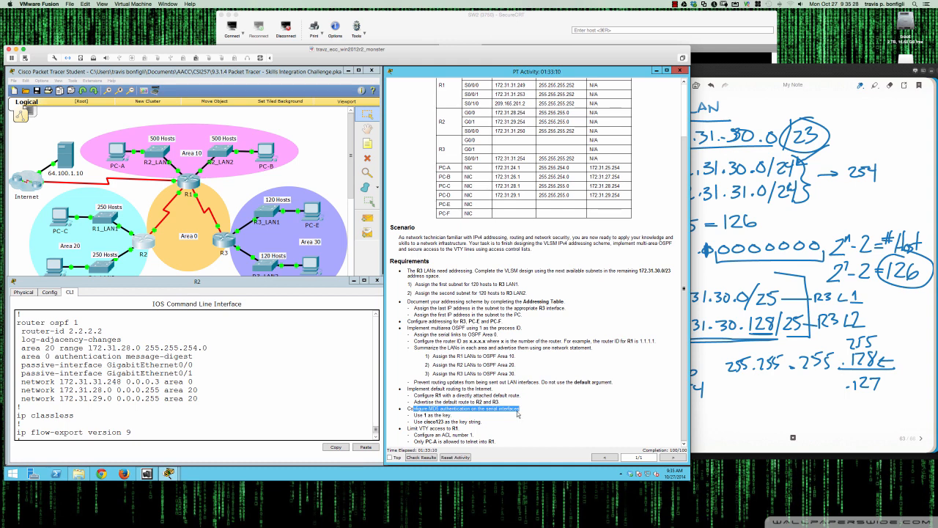
pyautogui.click(489, 426)
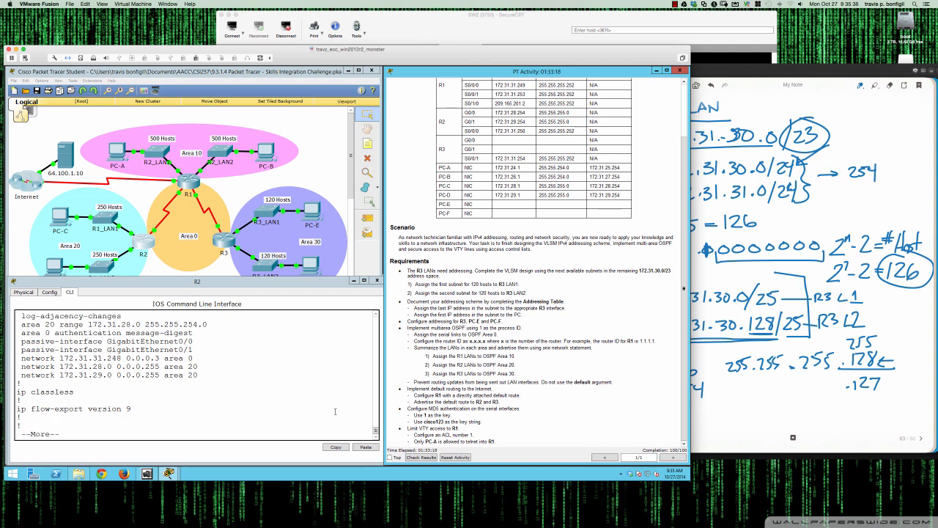
pyautogui.press('space')
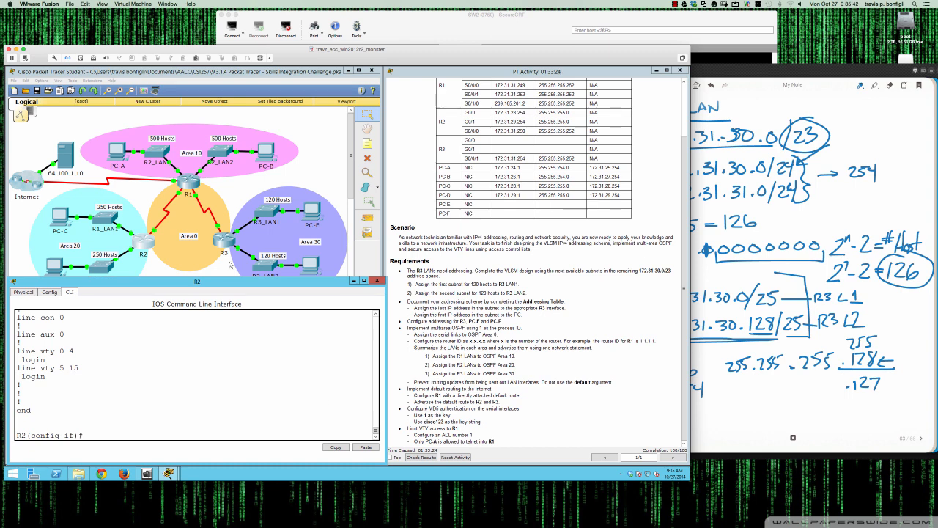
# From PC-A's command prompt, repeat the telnet to 172.31.24.1 and close the PC window
pyautogui.click(122, 154)
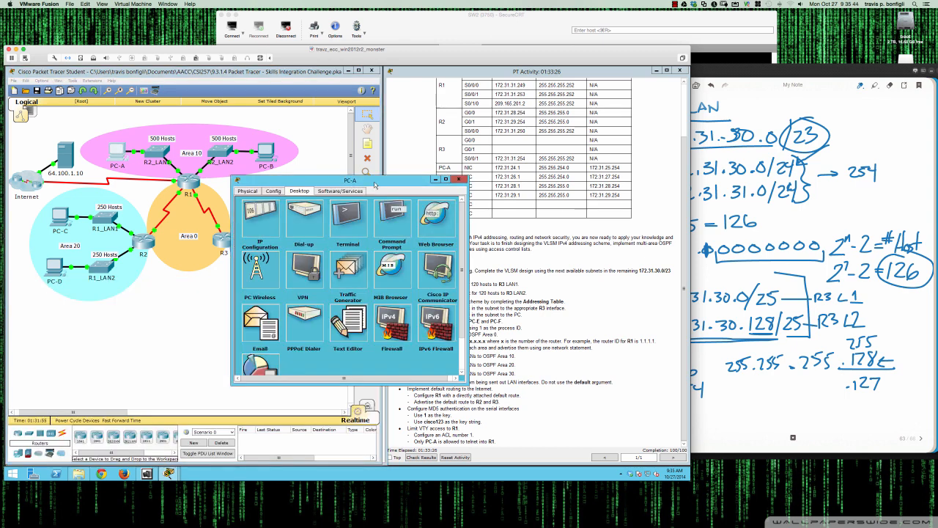
pyautogui.click(393, 211)
pyautogui.press('Up')
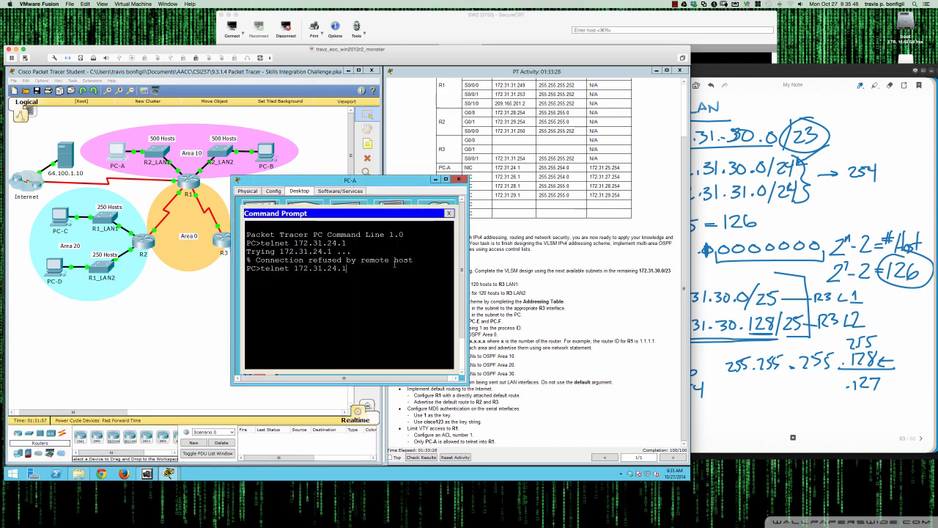
pyautogui.press('Return')
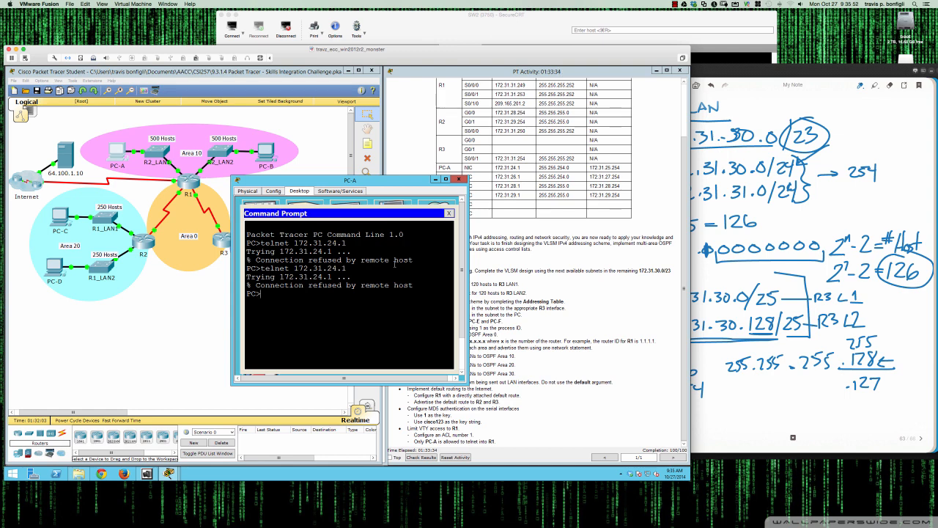
pyautogui.click(459, 179)
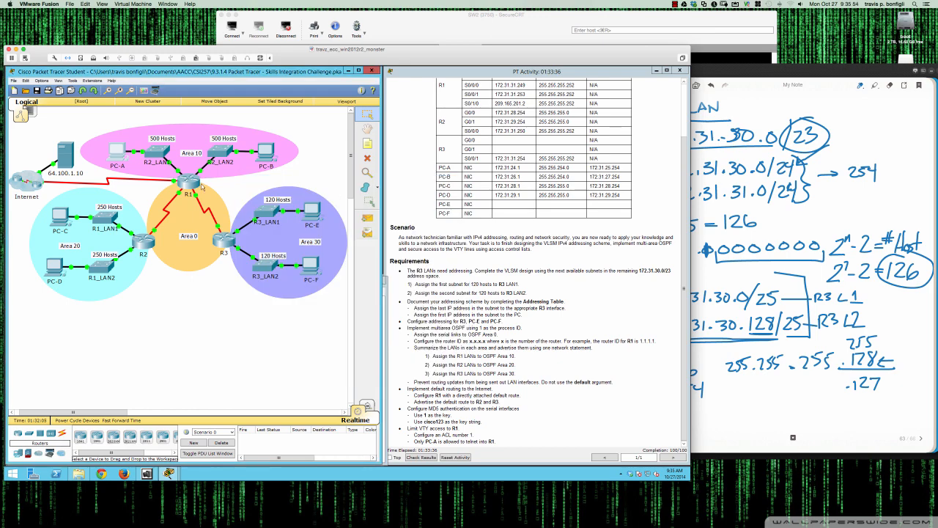
# Review R1's running configuration, including the serial interfaces, access-list 1 and VTY lines
pyautogui.click(187, 187)
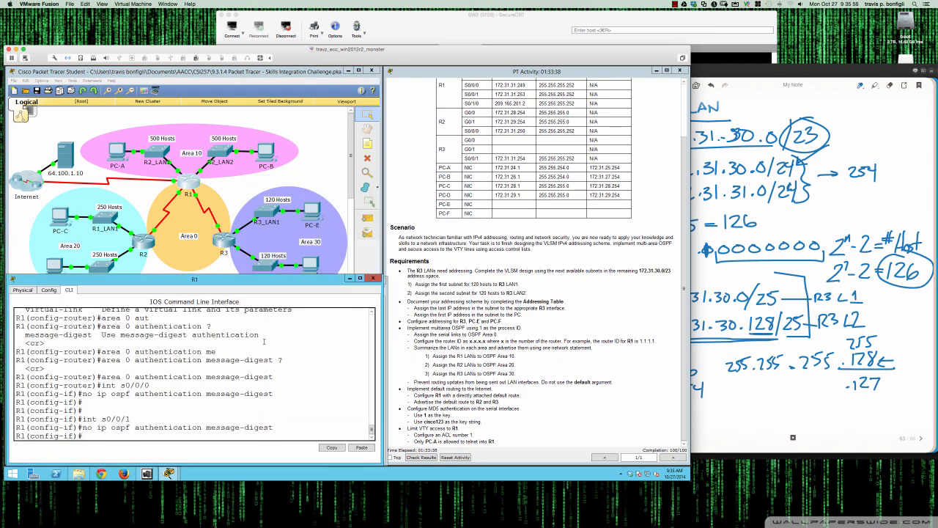
pyautogui.write('do sh run')
pyautogui.press('Return')
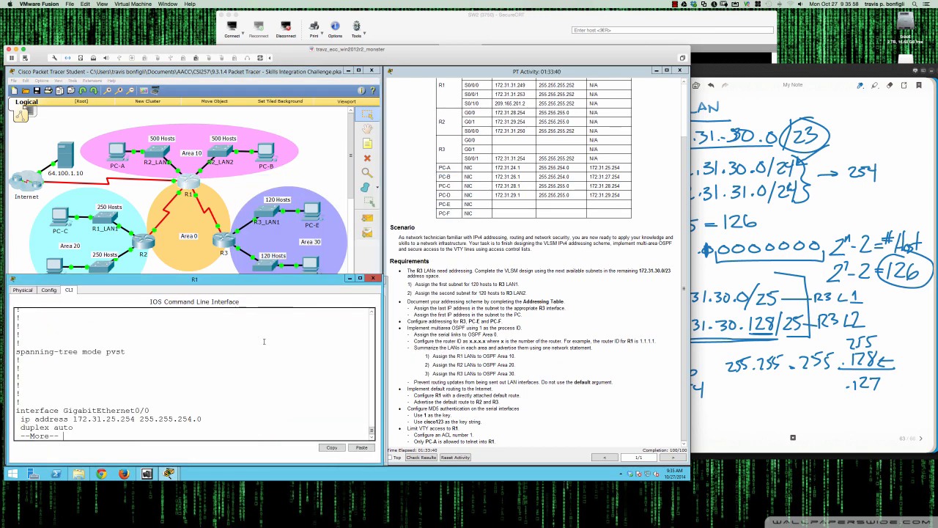
pyautogui.press('space')
pyautogui.press('space')
pyautogui.press('space')
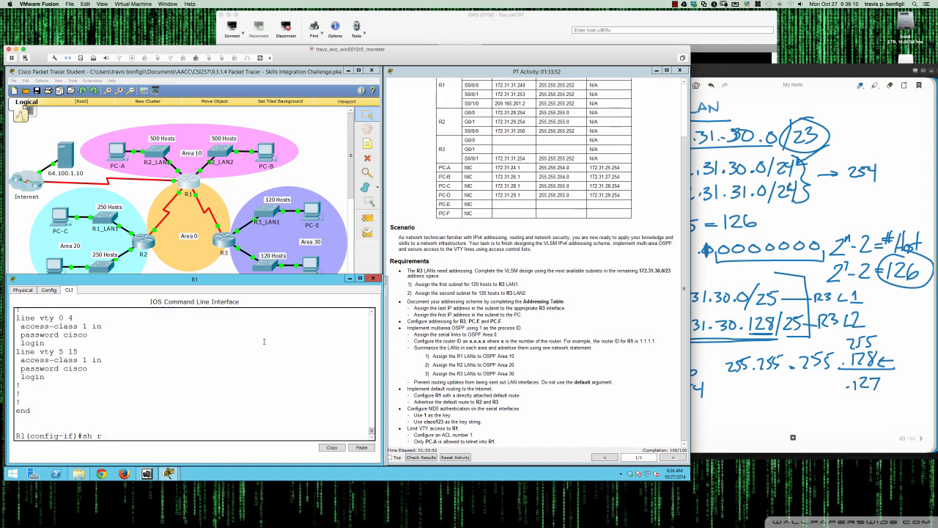
pyautogui.write('do shr')
pyautogui.press('BackSpace')
pyautogui.press('BackSpace')
pyautogui.write('run')
pyautogui.press('Return')
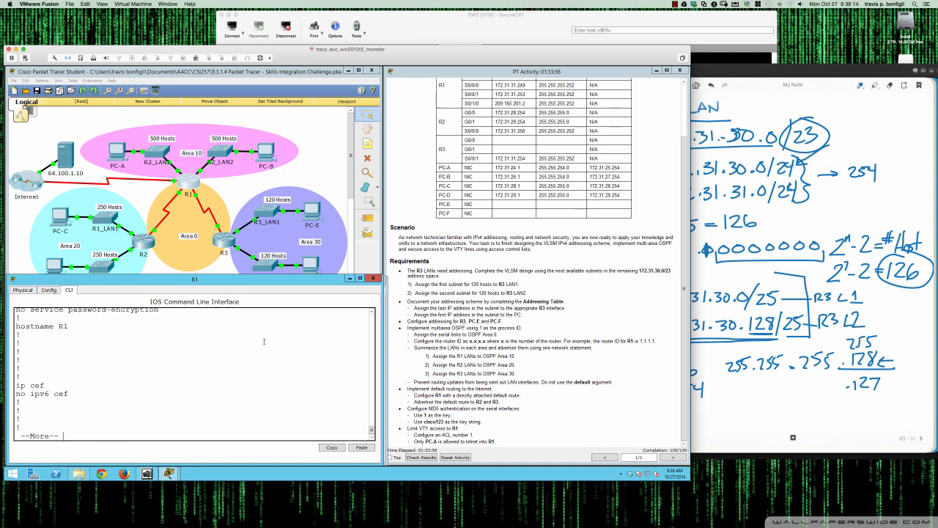
pyautogui.press('Return')
pyautogui.press('Return')
pyautogui.press('Return')
pyautogui.press('Return')
pyautogui.press('Return')
pyautogui.press('Return')
pyautogui.press('Return')
pyautogui.press('Return')
pyautogui.press('Return')
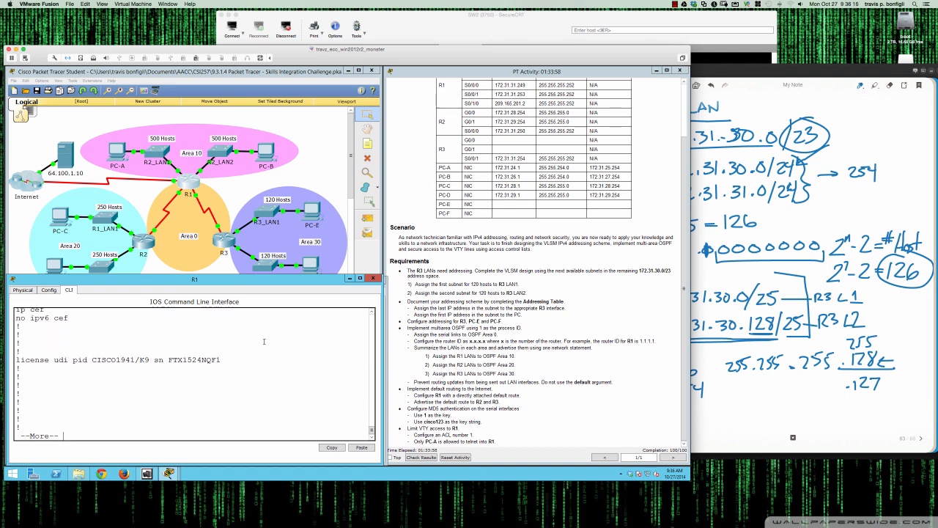
pyautogui.press('Return')
pyautogui.press('Return')
pyautogui.press('Return')
pyautogui.press('Return')
pyautogui.press('Return')
pyautogui.press('Return')
pyautogui.press('Return')
pyautogui.press('Return')
pyautogui.press('Return')
pyautogui.press('space')
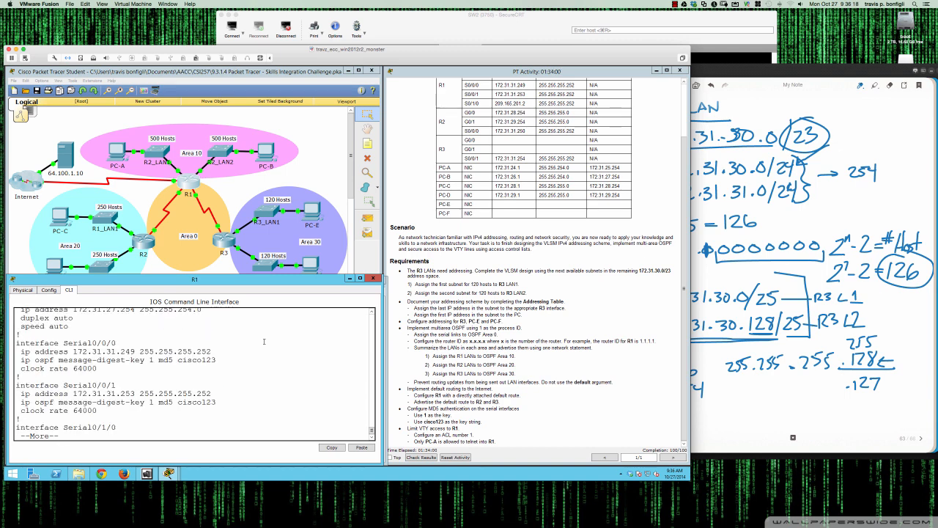
pyautogui.press('space')
pyautogui.press('space')
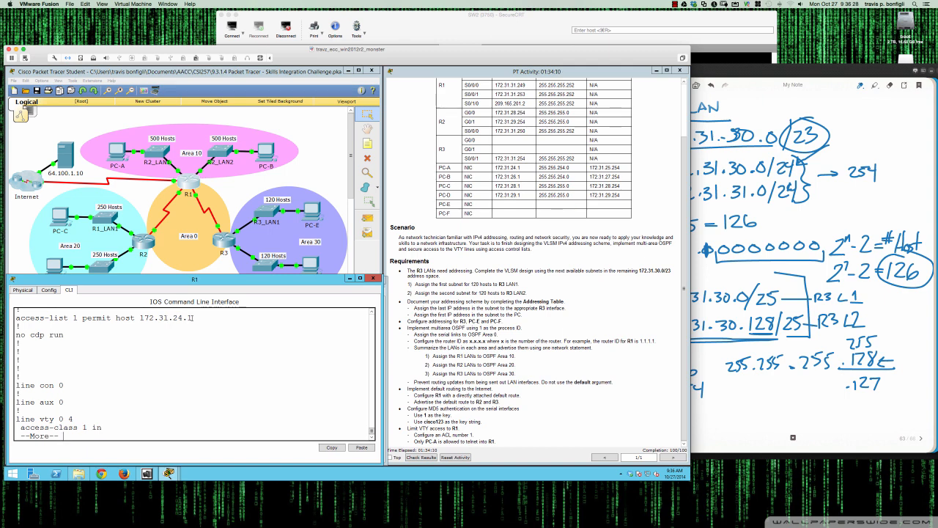
pyautogui.press('space')
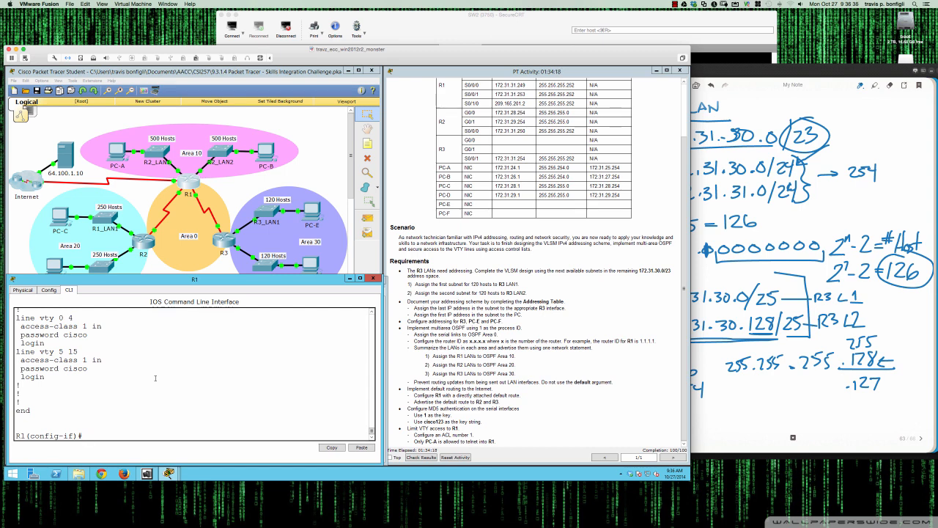
# On R1, enter line vty 0 15 and set transport input telnet
pyautogui.write('line vty 0 15')
pyautogui.press('Return')
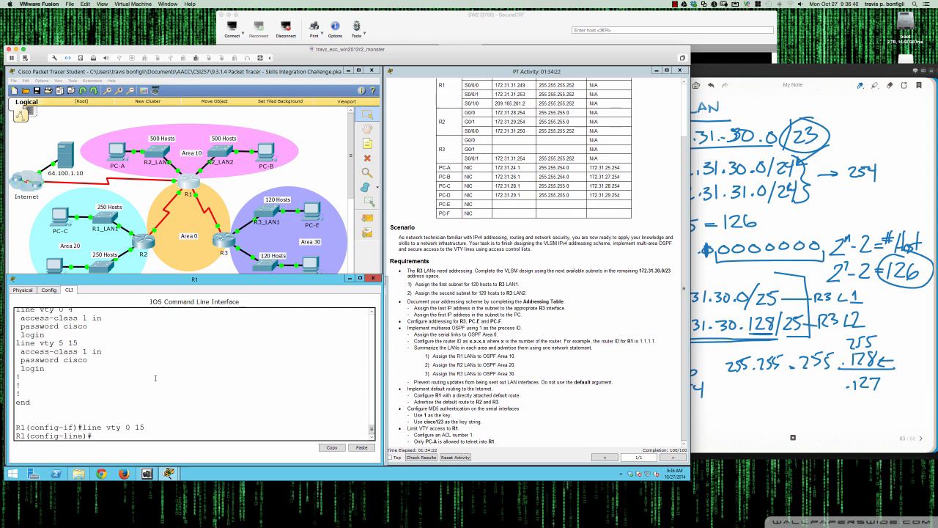
pyautogui.write('tarn')
pyautogui.press('BackSpace')
pyautogui.press('BackSpace')
pyautogui.write('rans')
pyautogui.press('Tab')
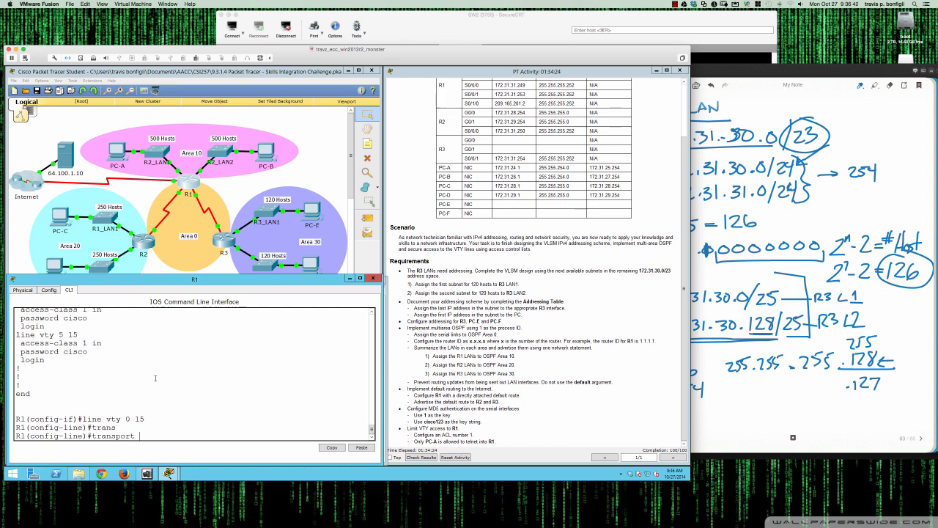
pyautogui.write('input telnet')
pyautogui.press('Return')
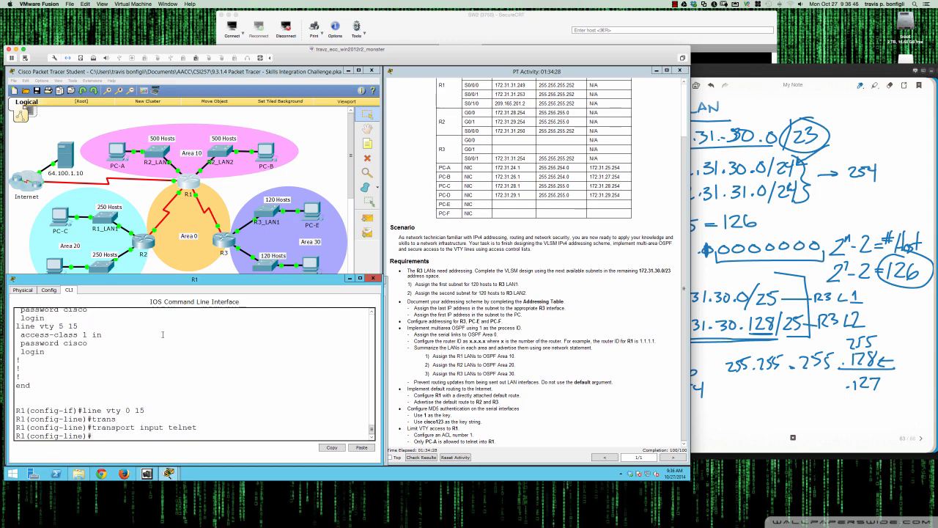
# From PC-A's command prompt, retry the telnet to 172.31.24.1 and close the PC window
pyautogui.click(115, 156)
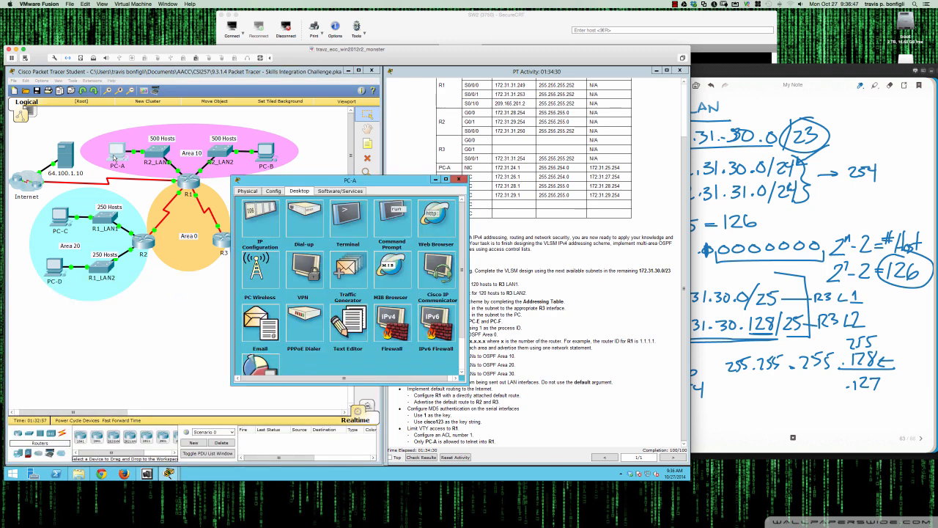
pyautogui.click(393, 214)
pyautogui.press('Up')
pyautogui.press('Return')
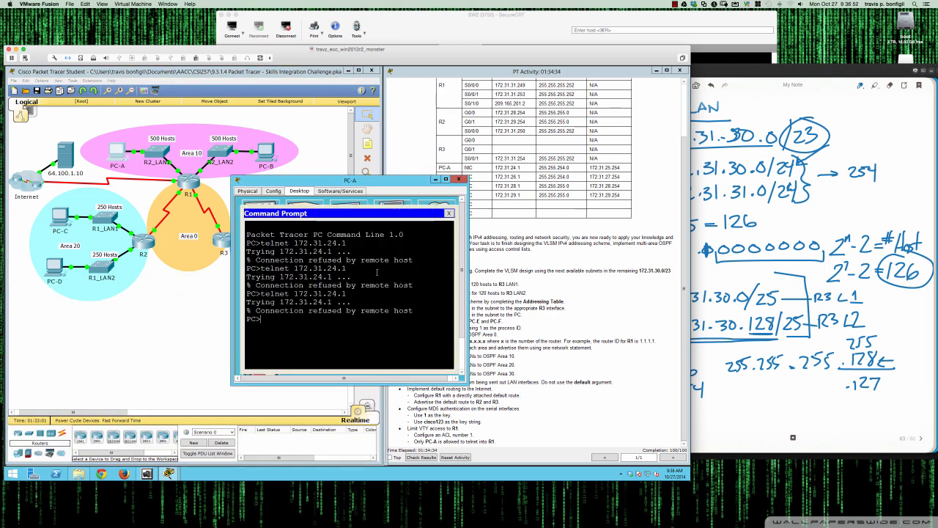
pyautogui.click(449, 214)
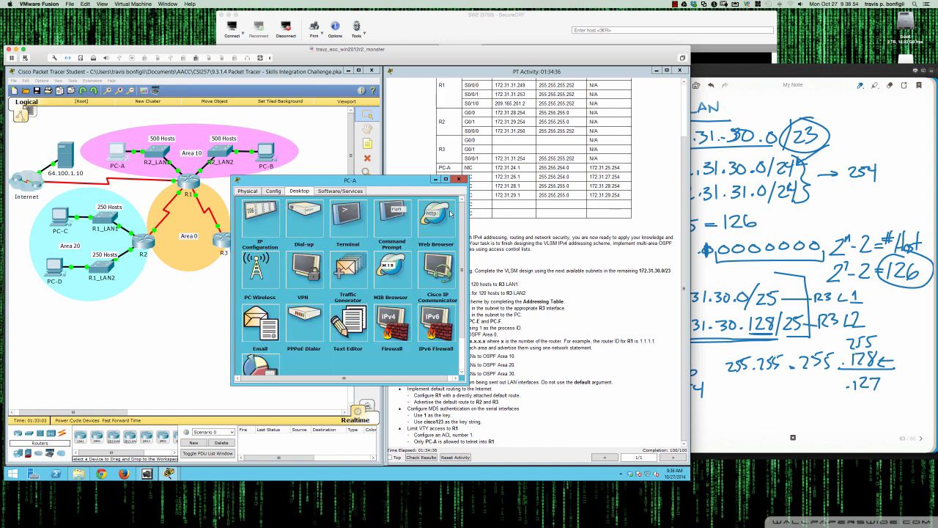
pyautogui.click(459, 179)
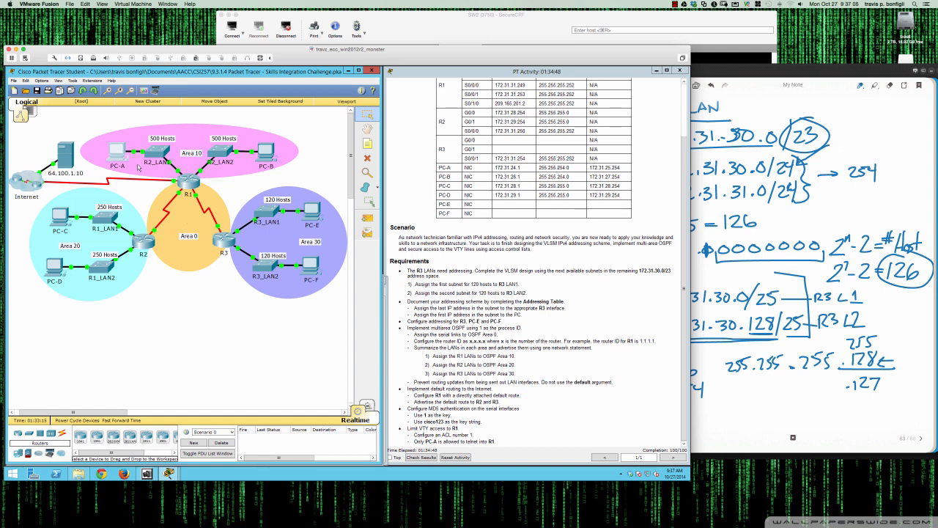
# Open PC-A's command prompt and ping 172.31.25.254
pyautogui.click(122, 154)
pyautogui.click(398, 227)
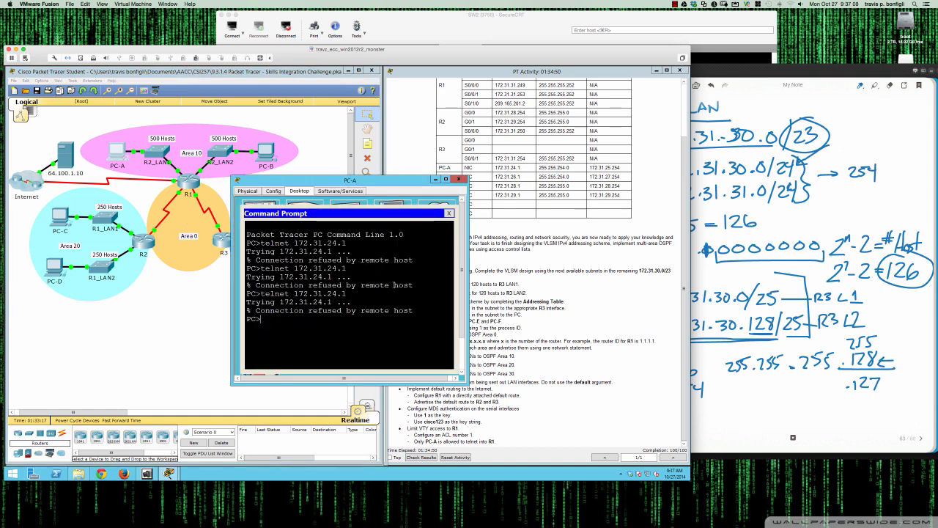
pyautogui.write('ping 17')
pyautogui.write('2.31.24.')
pyautogui.scroll(2, 539, 308)
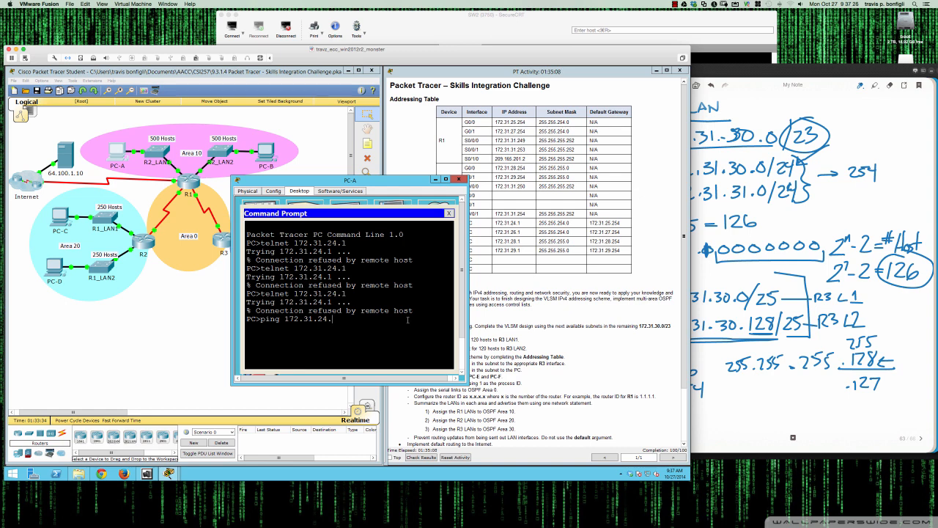
pyautogui.write('\\\\')
pyautogui.press('BackSpace')
pyautogui.write('5.254')
pyautogui.press('Return')
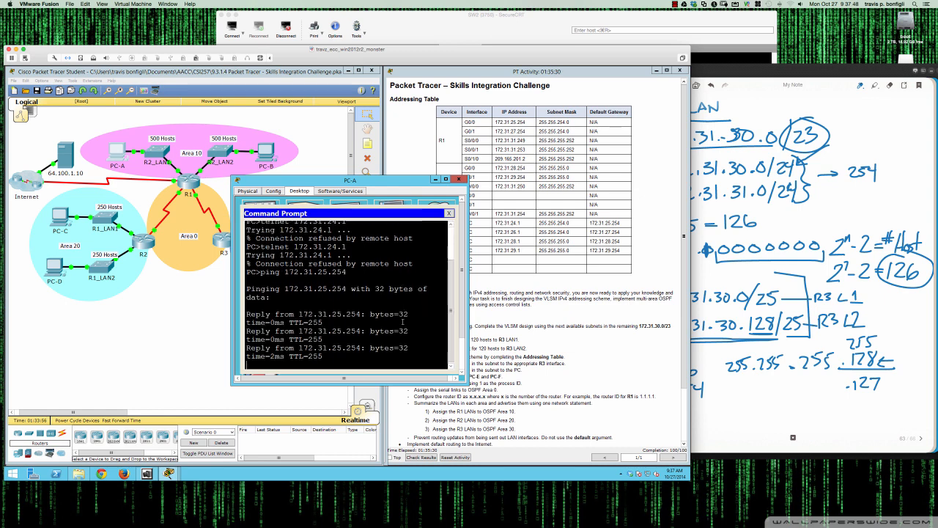
# From PC-A, telnet to 172.31.25.254 and close the PC window at the password prompt
pyautogui.write('telnet 172.31.24.1')
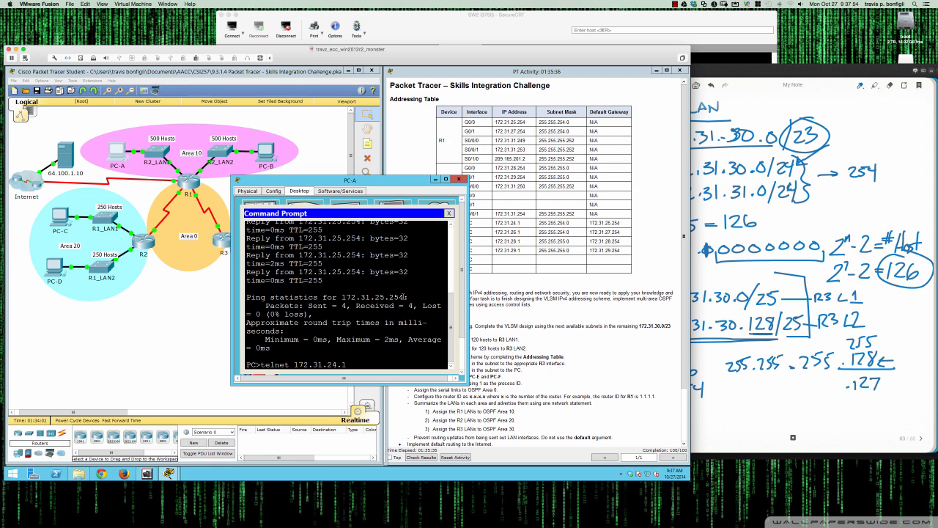
pyautogui.press('BackSpace')
pyautogui.press('BackSpace')
pyautogui.press('BackSpace')
pyautogui.write('5.254')
pyautogui.press('Return')
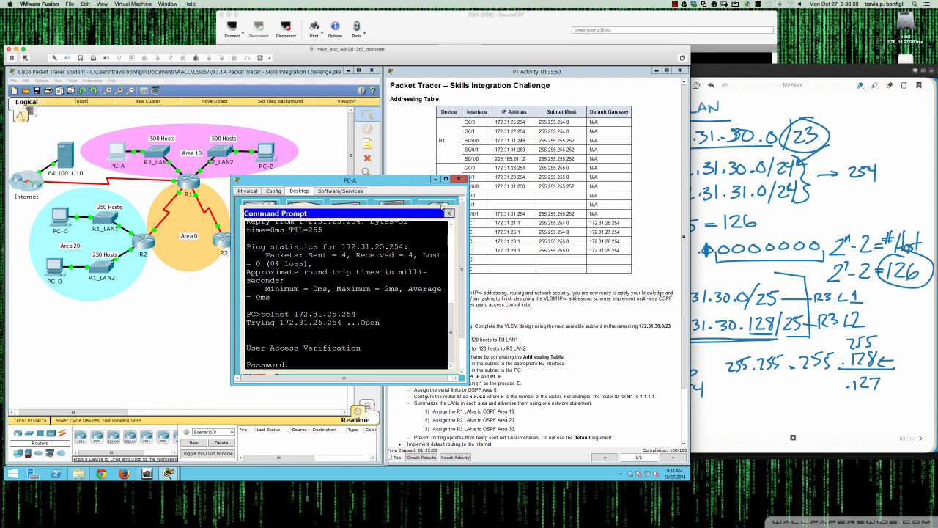
pyautogui.click(459, 179)
# Open PC-B's command prompt, telnet to 172.31.25.254, and close the PC window
pyautogui.click(259, 154)
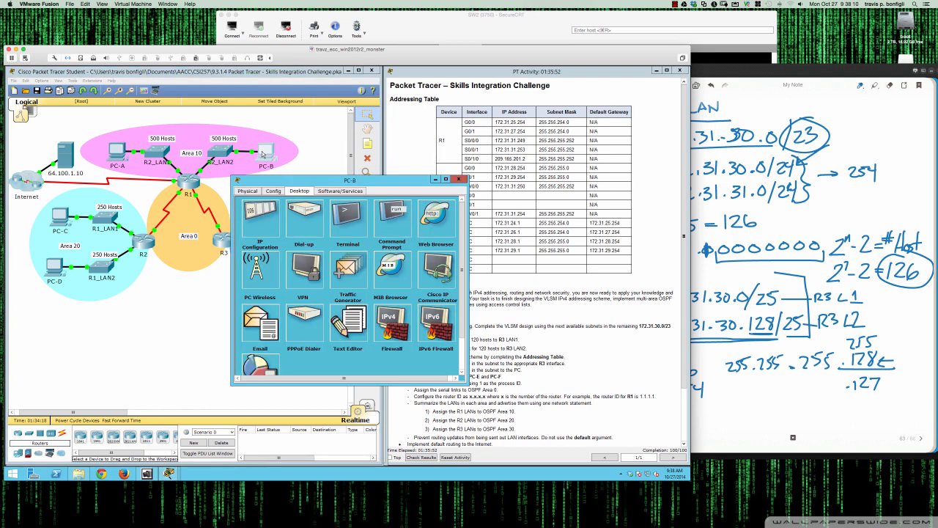
pyautogui.click(383, 221)
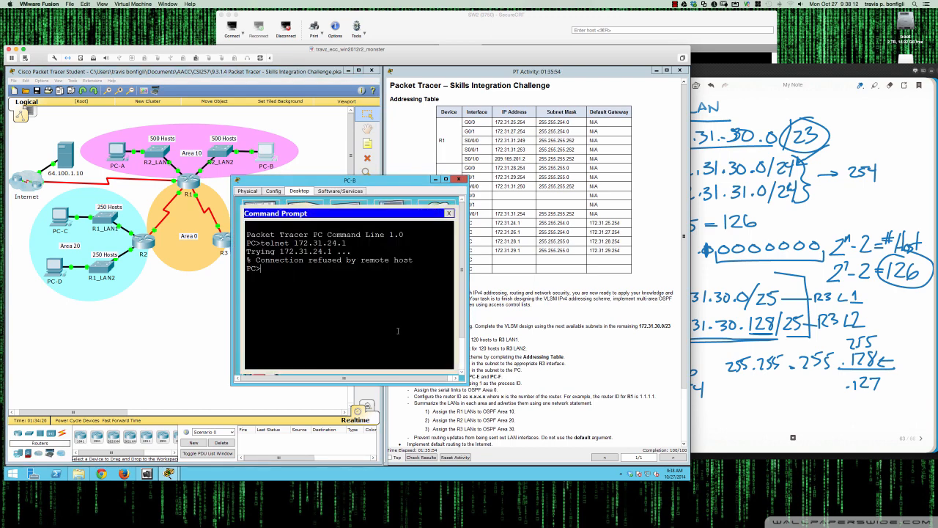
pyautogui.press('Up')
pyautogui.press('BackSpace')
pyautogui.press('BackSpace')
pyautogui.write('5.254')
pyautogui.press('Return')
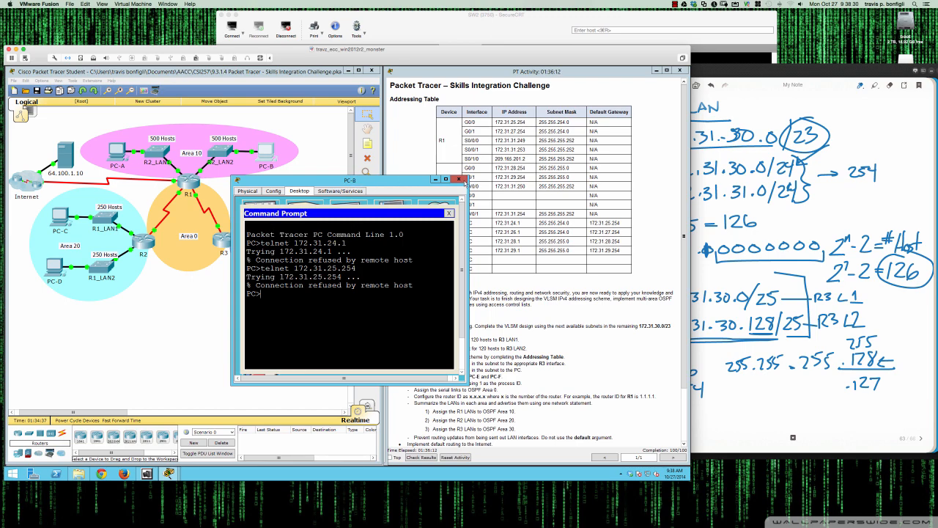
pyautogui.click(460, 181)
# Return to PC-A's command prompt, complete the telnet login to R1 with the VTY password, and close the PC window
pyautogui.click(124, 157)
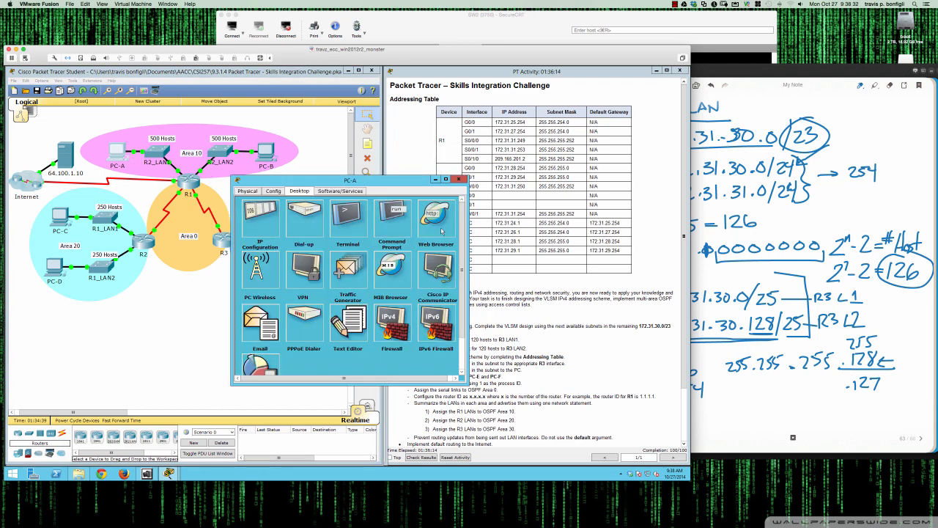
pyautogui.click(442, 230)
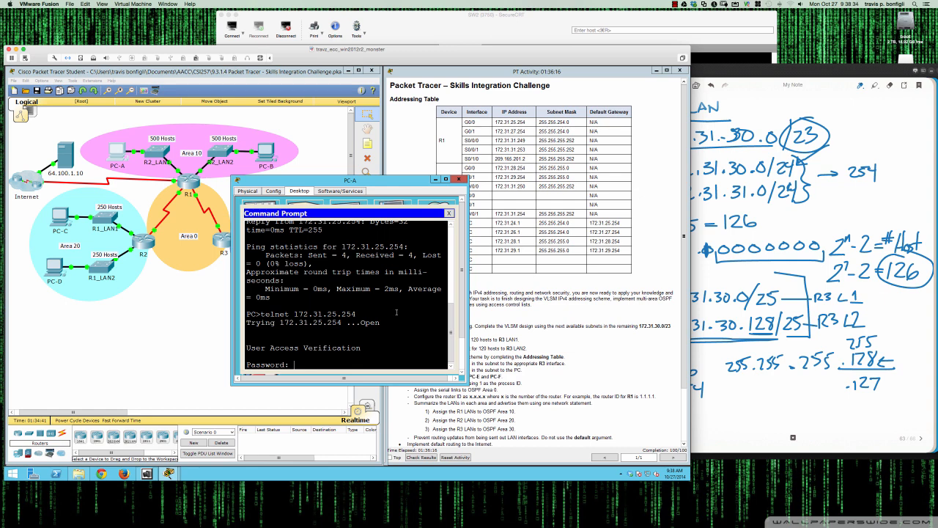
pyautogui.press('Return')
pyautogui.press('Return')
pyautogui.press('Return')
pyautogui.press('Return')
pyautogui.press('Return')
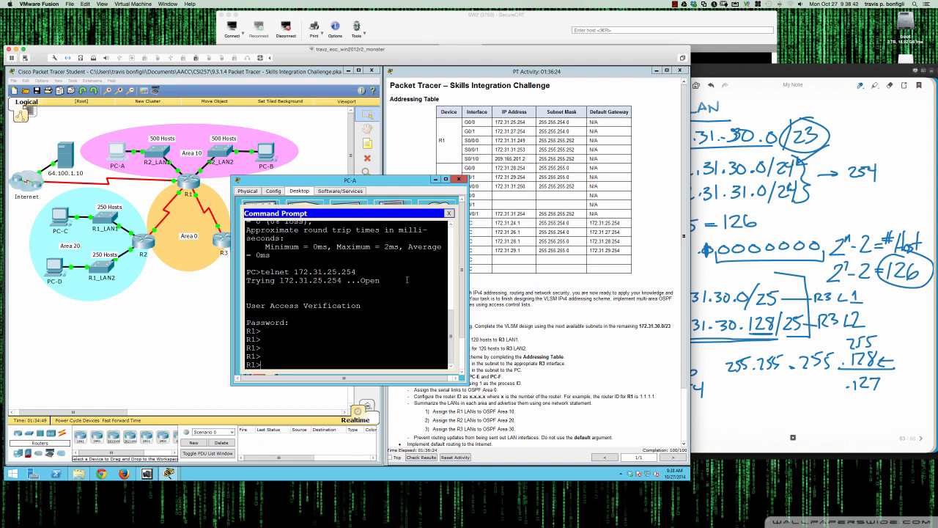
pyautogui.click(459, 179)
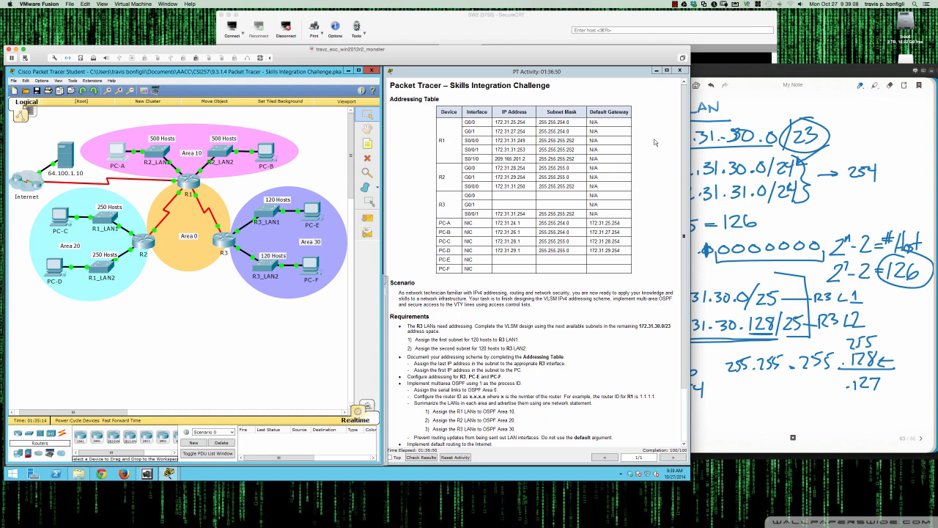
pyautogui.click(675, 4)
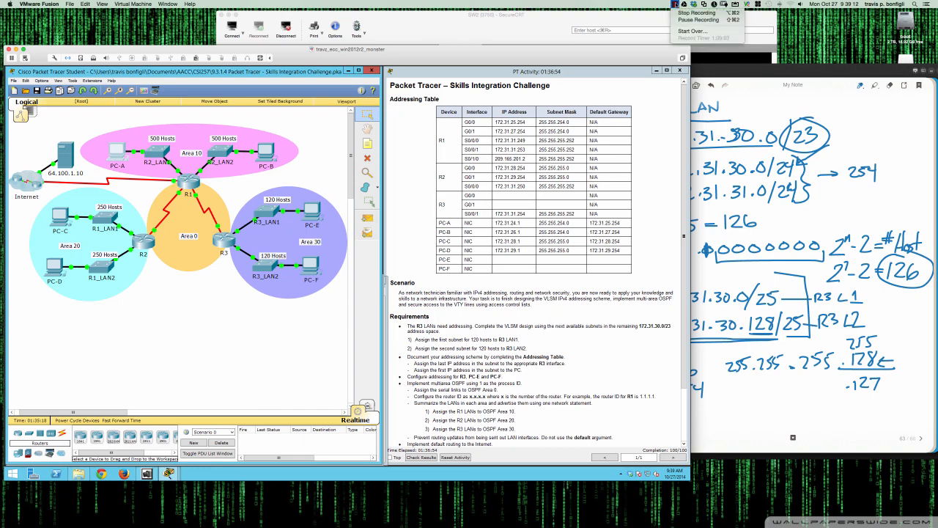